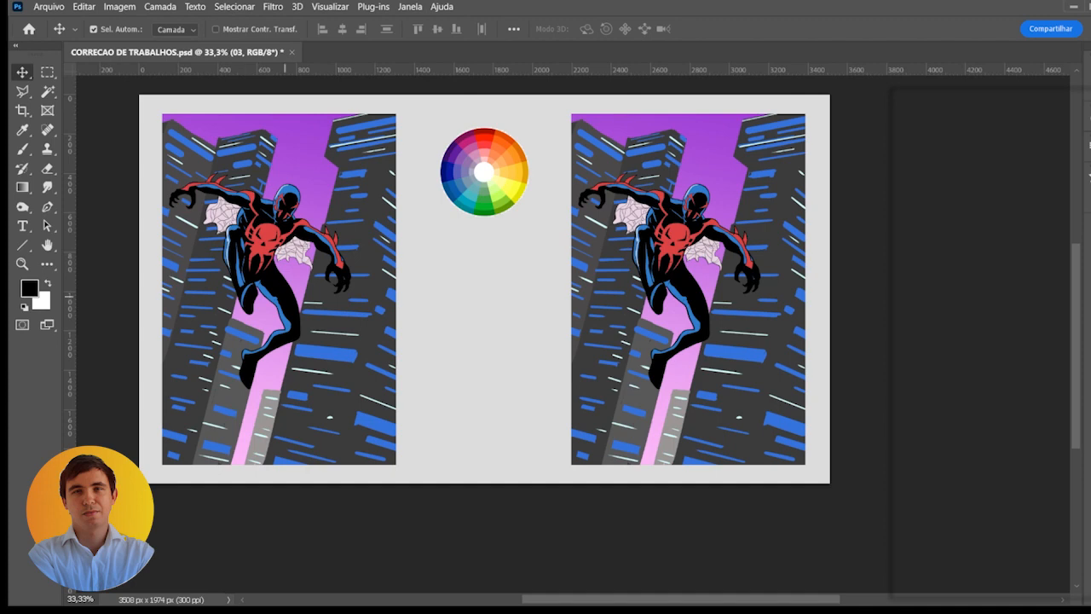
- Toggle the visibility of the right illustration's layers, including the sky and the character, to review how it is built
click(740, 348)
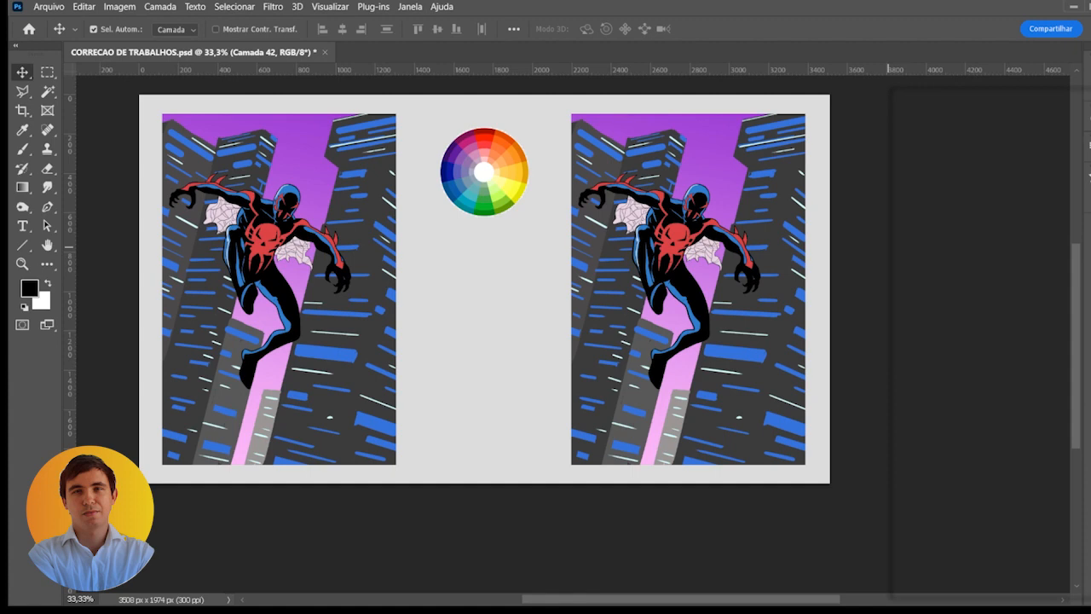
click(910, 241)
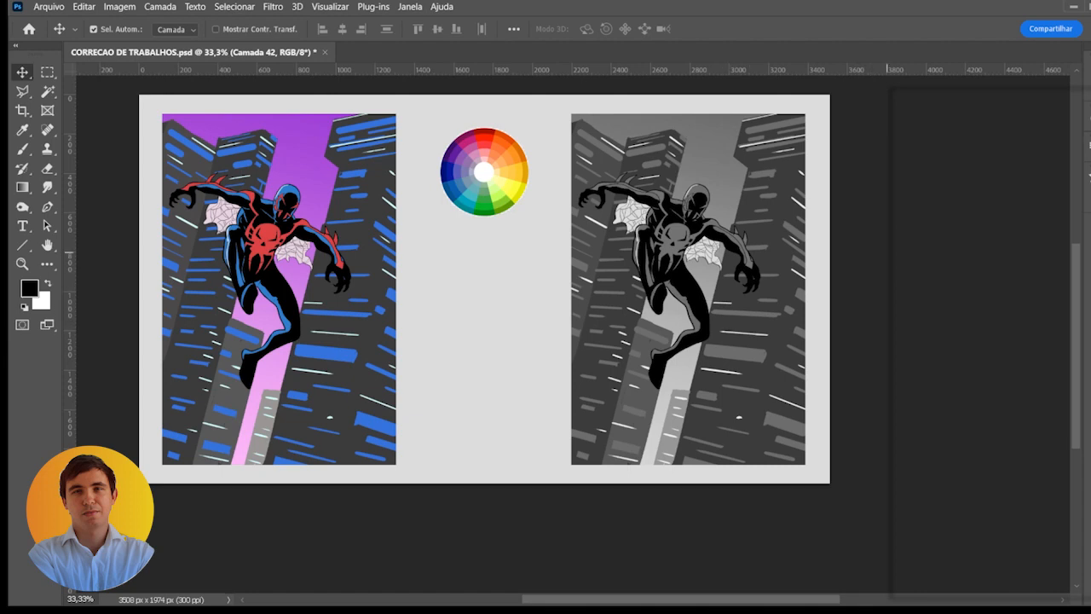
click(900, 246)
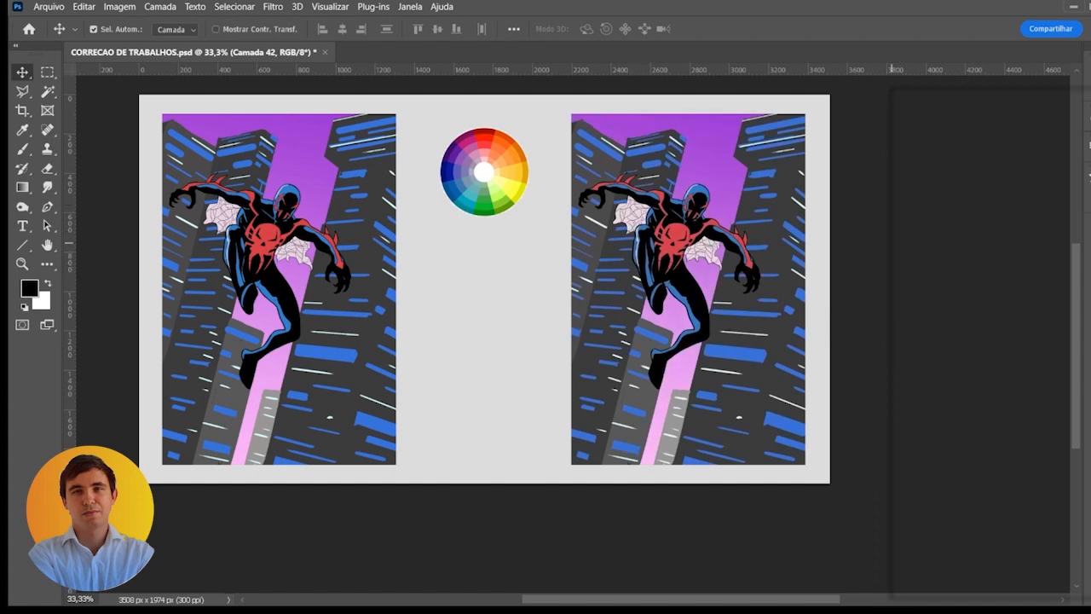
click(904, 320)
click(908, 315)
click(902, 302)
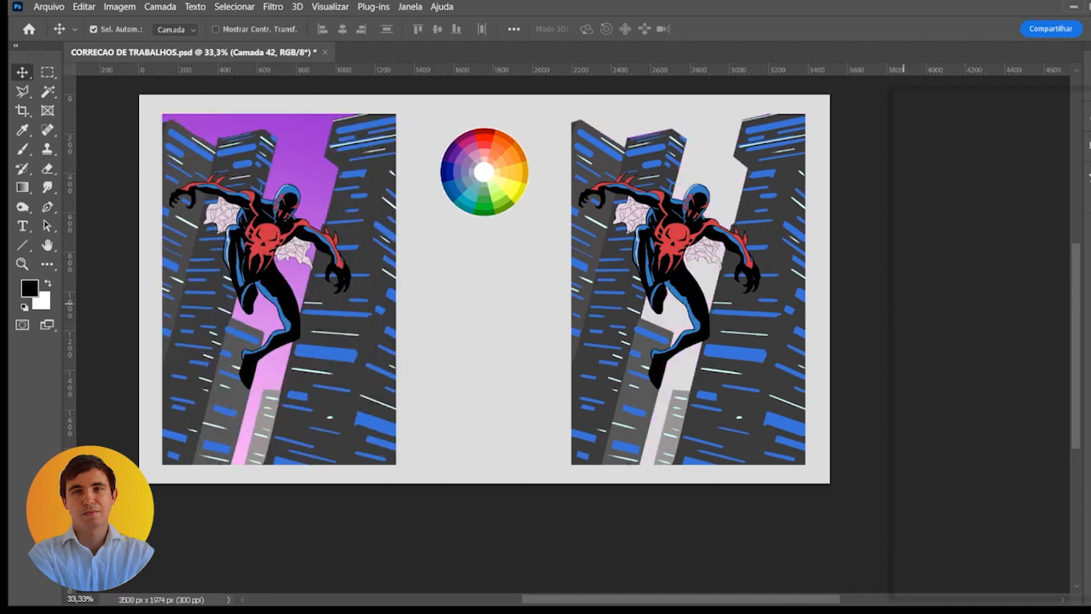
click(903, 302)
click(903, 303)
click(905, 283)
click(905, 283)
click(908, 283)
click(908, 283)
click(907, 265)
click(906, 265)
click(906, 265)
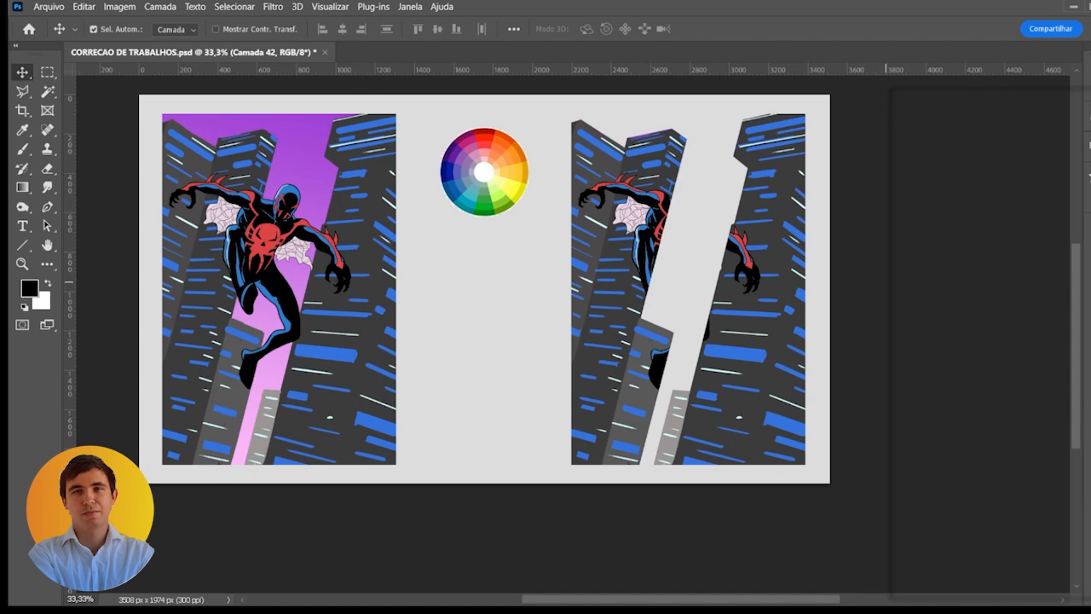
click(907, 265)
click(902, 306)
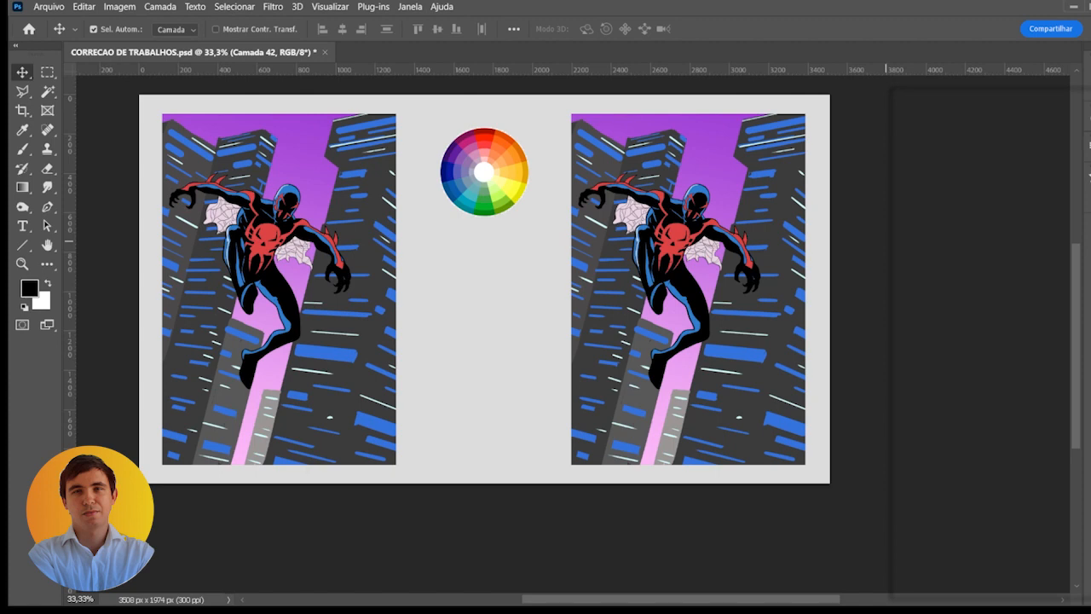
- Choose a size 8 brush for the Brush tool
key(b)
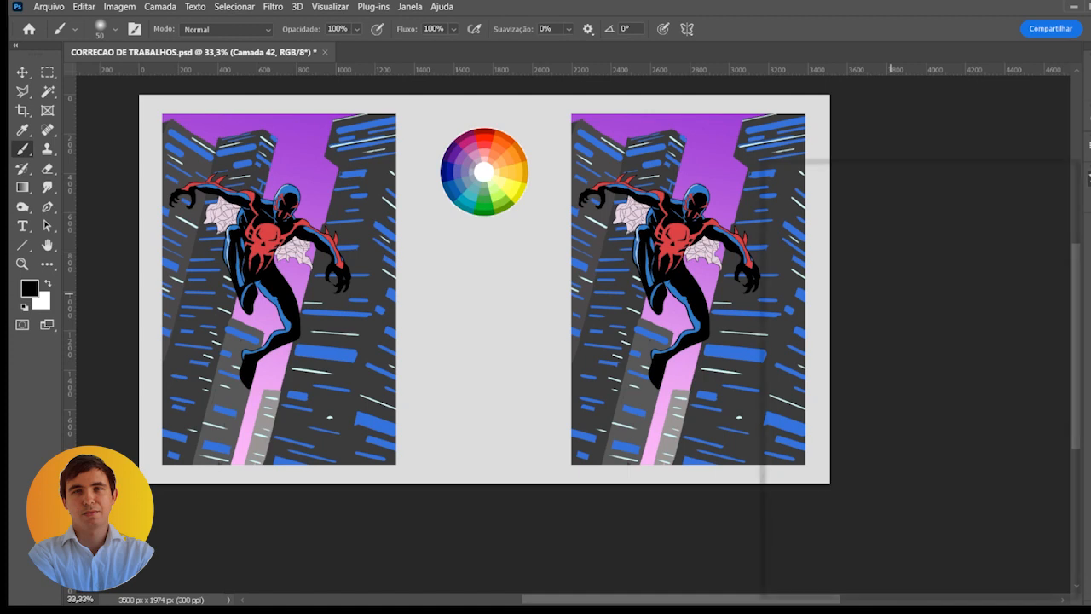
click(951, 511)
key(Return)
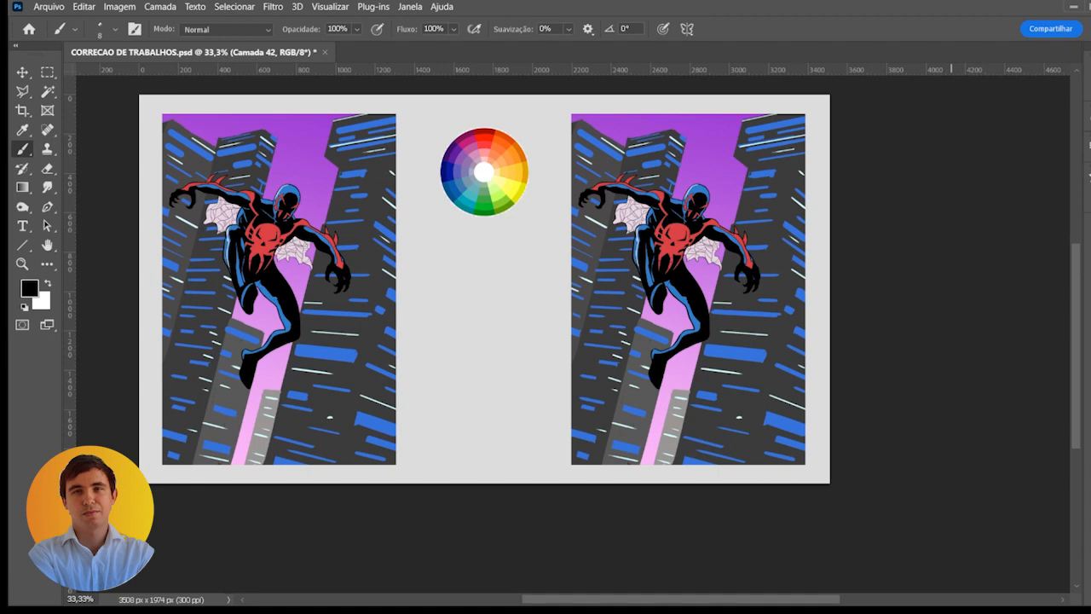
- Outline the front face of the second building from the left in the right illustration with the Polygonal Lasso
scroll(681, 323, up, 1)
drag(681, 322, 638, 313)
scroll(648, 293, down, 1)
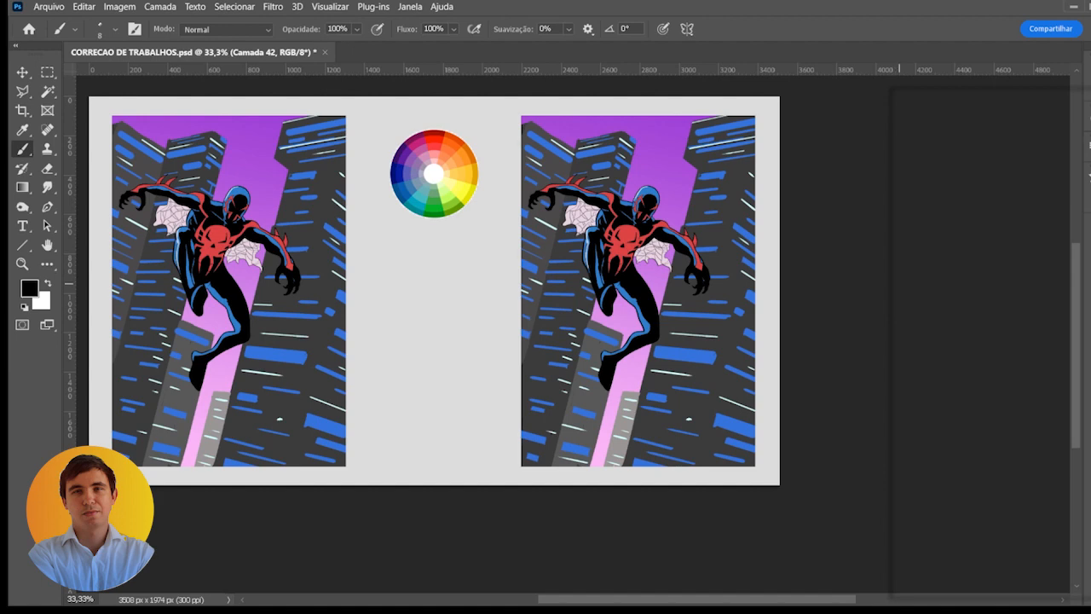
key(l)
scroll(578, 142, up, 2)
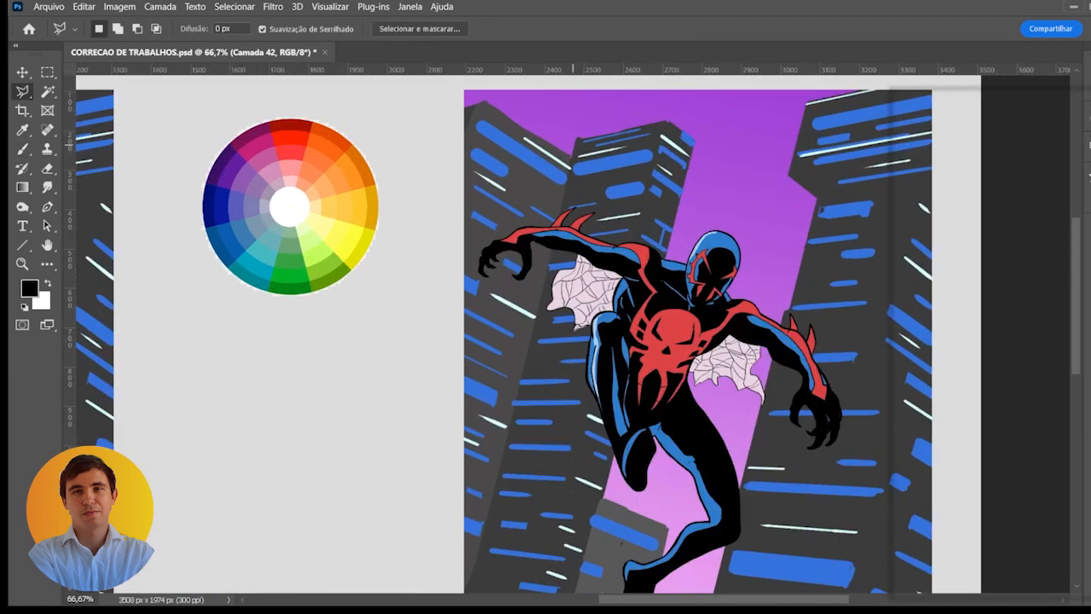
click(576, 139)
mouse_move(516, 424)
mouse_down()
mouse_move(592, 257)
mouse_move(591, 231)
mouse_up()
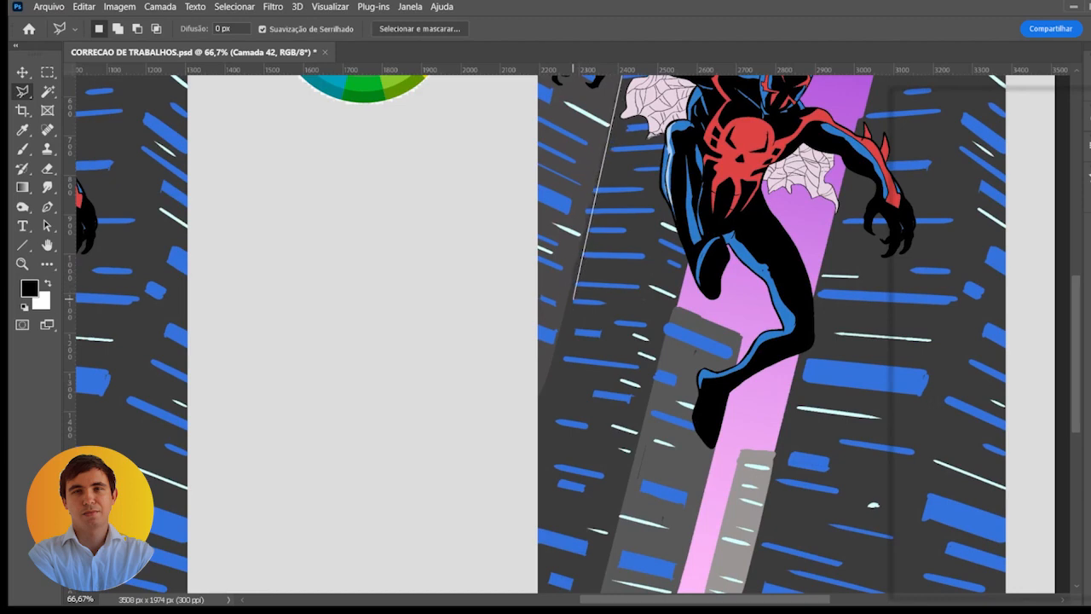
scroll(566, 308, down, 1)
drag(559, 325, 569, 281)
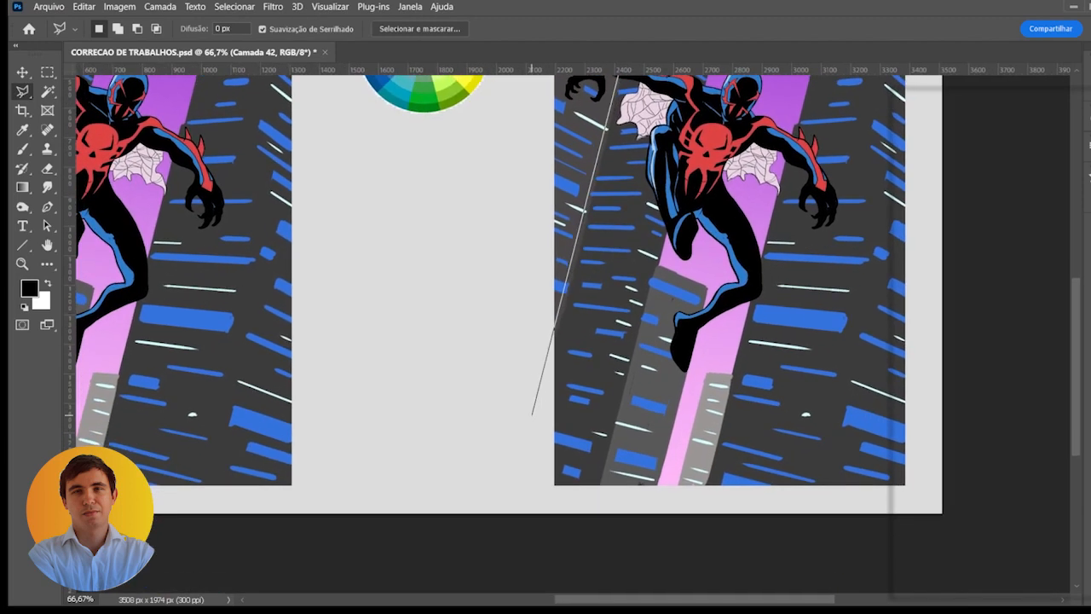
click(536, 421)
click(543, 503)
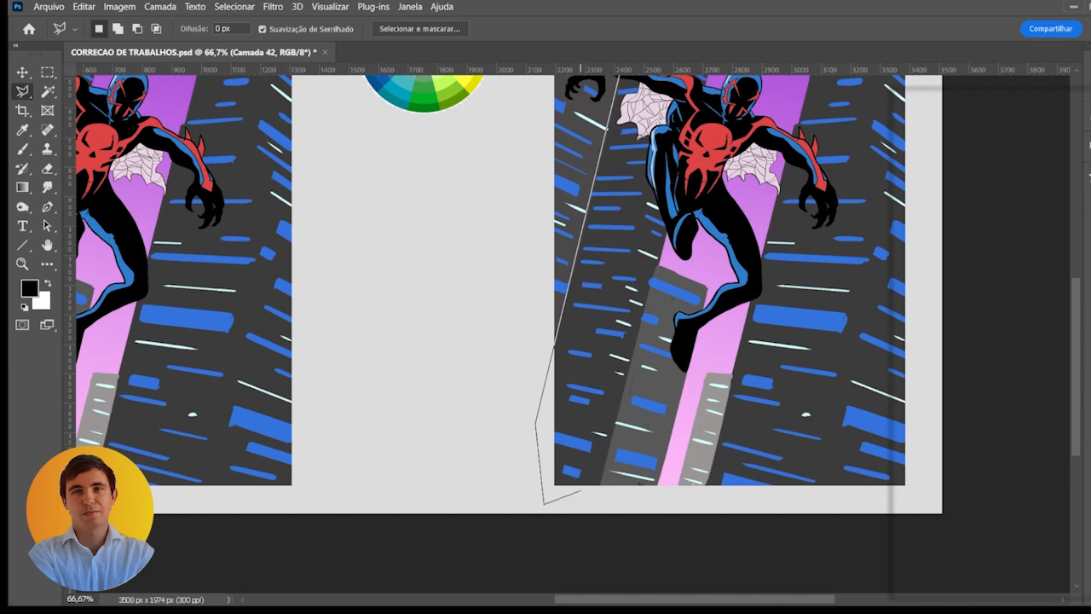
click(575, 489)
drag(636, 341, 558, 520)
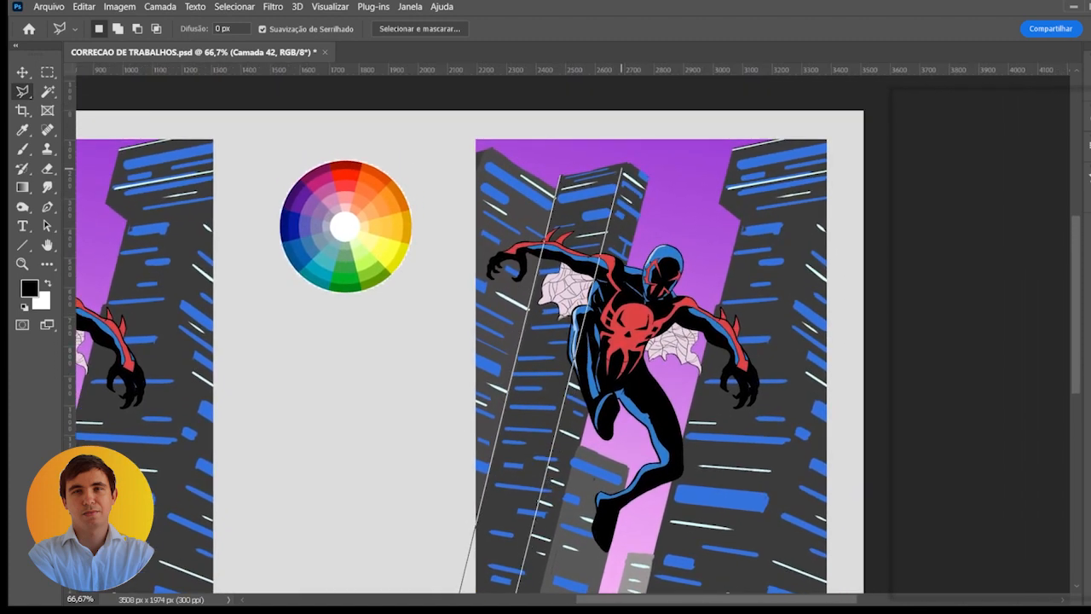
click(627, 162)
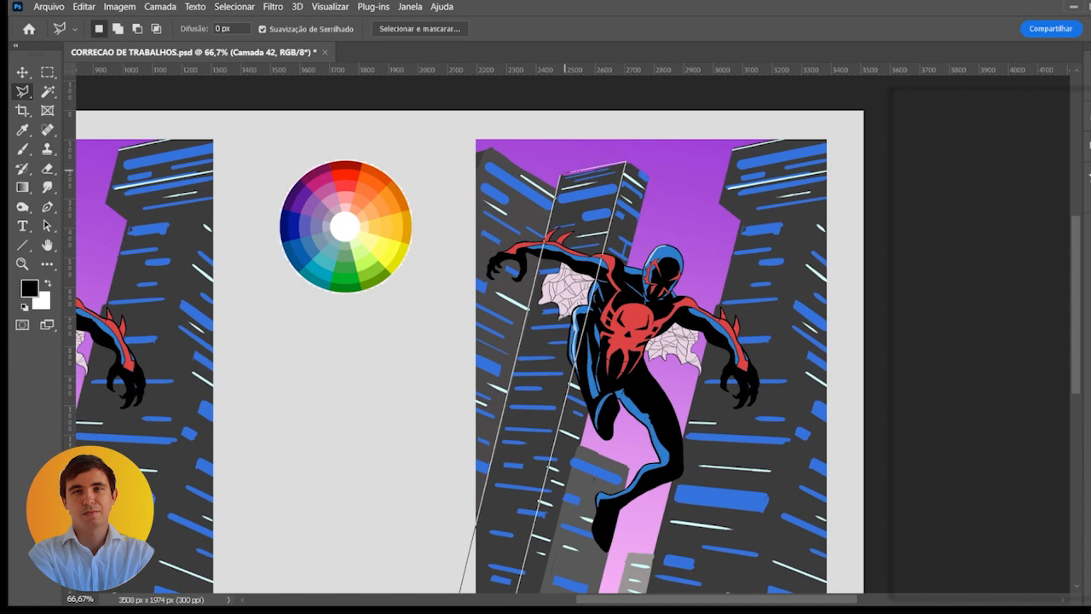
double_click(558, 175)
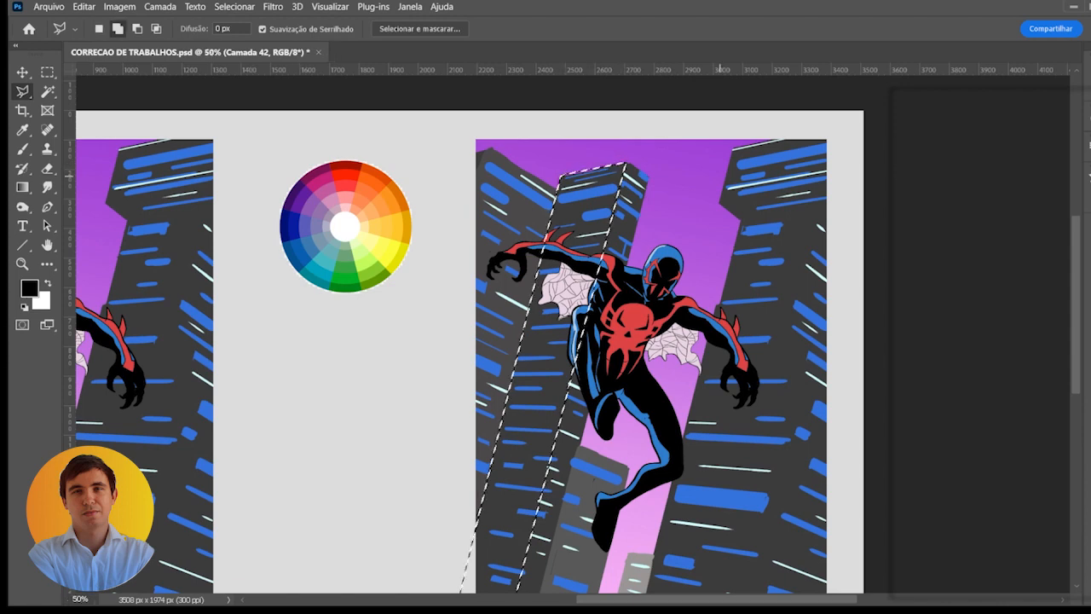
- Add the front face of the tall building on the right side of the illustration copy to the selection with the Polygonal Lasso
click(733, 149)
click(716, 202)
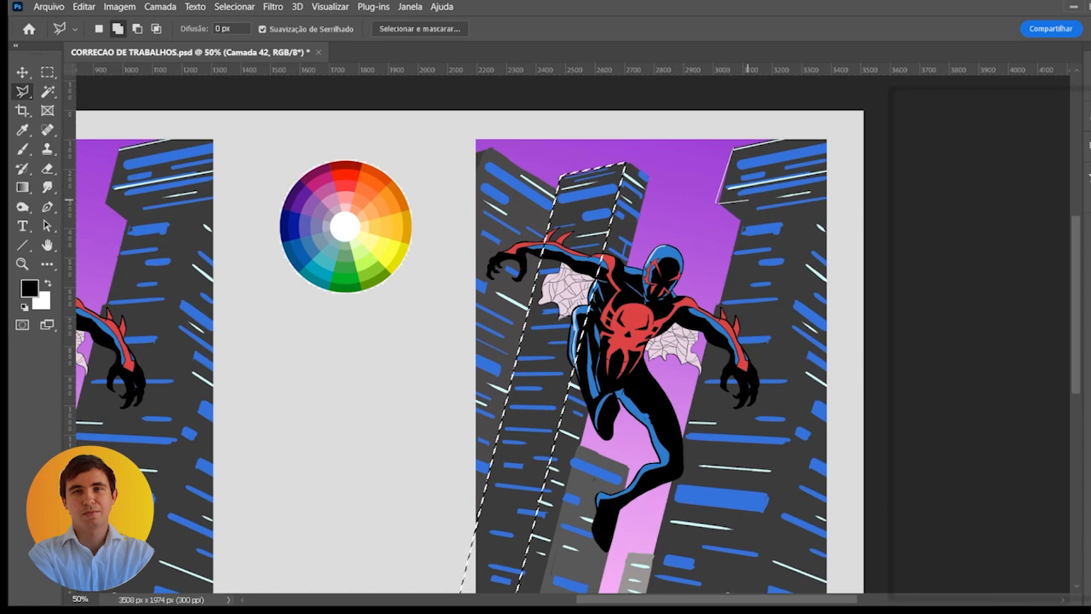
mouse_move(686, 323)
mouse_down()
mouse_move(676, 344)
mouse_move(754, 141)
mouse_up()
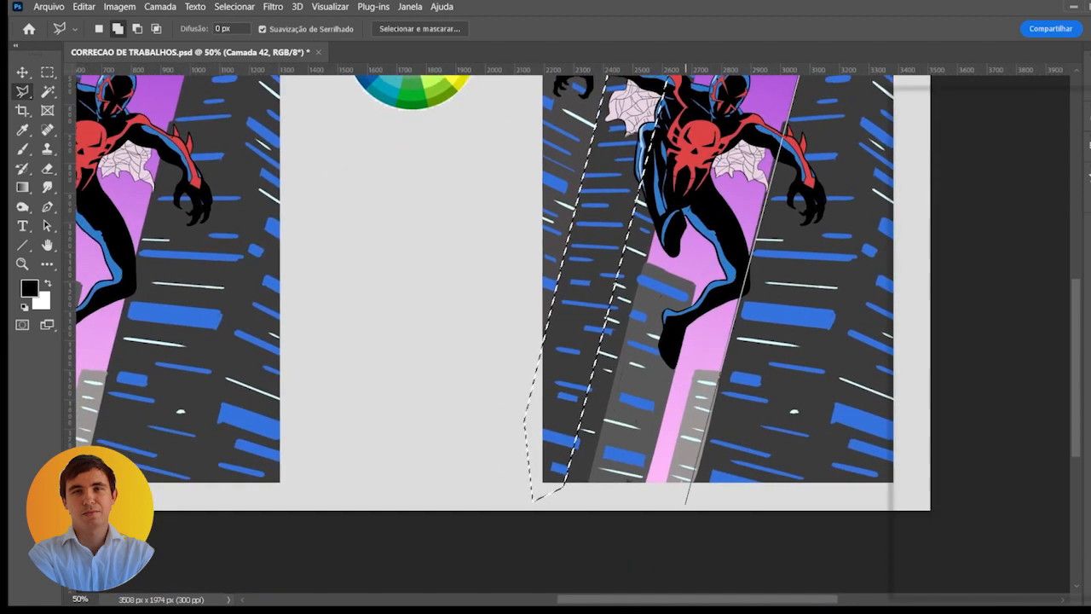
click(689, 499)
mouse_move(782, 465)
mouse_down()
mouse_move(637, 440)
mouse_move(651, 501)
mouse_up()
click(666, 466)
click(661, 502)
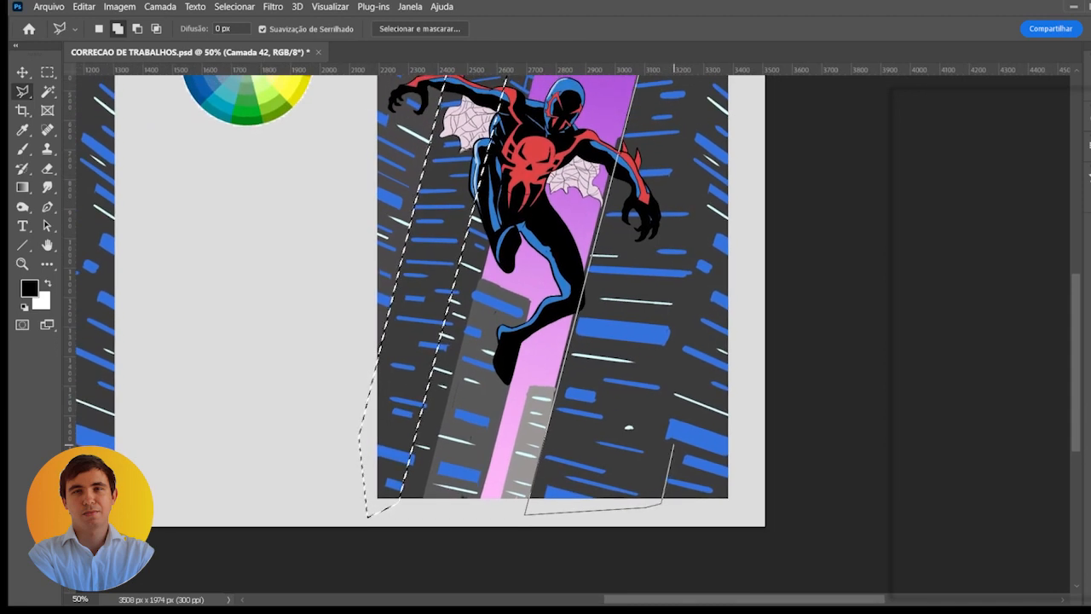
click(673, 445)
click(674, 352)
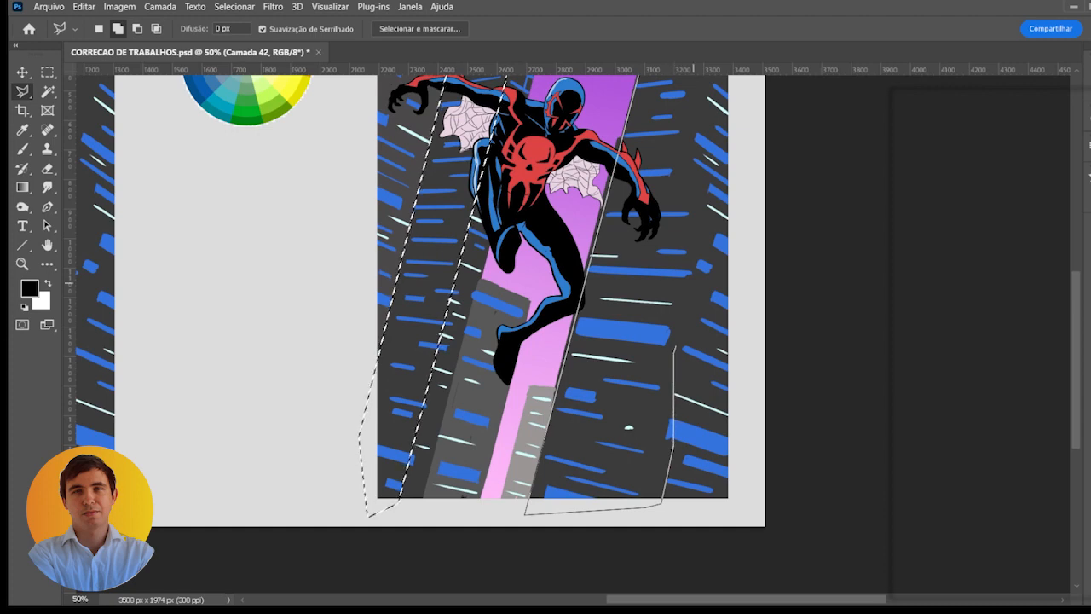
drag(699, 248, 655, 360)
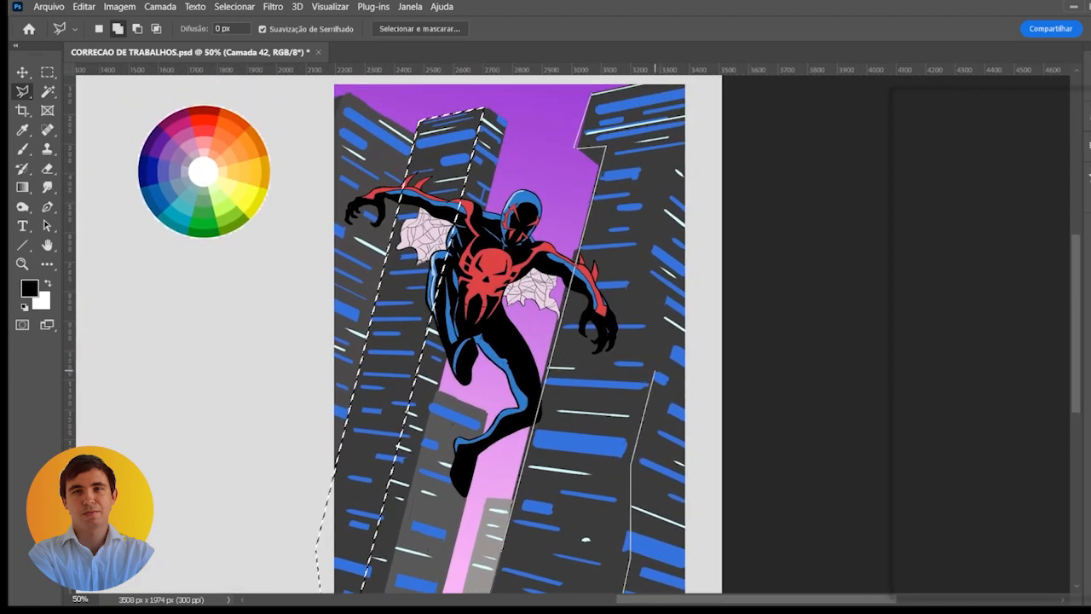
click(657, 369)
click(642, 264)
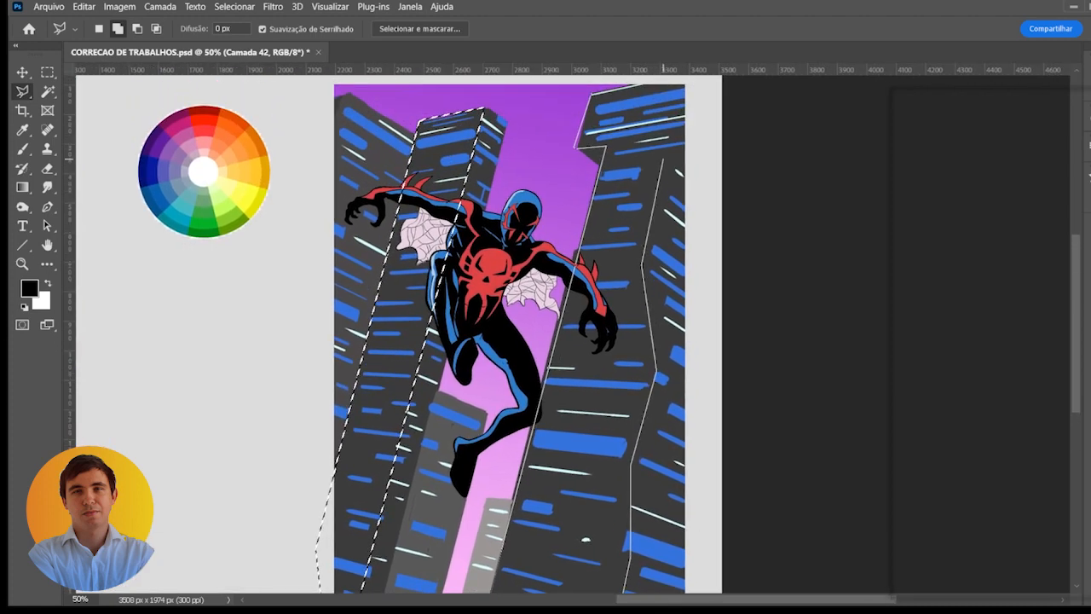
click(681, 136)
click(701, 134)
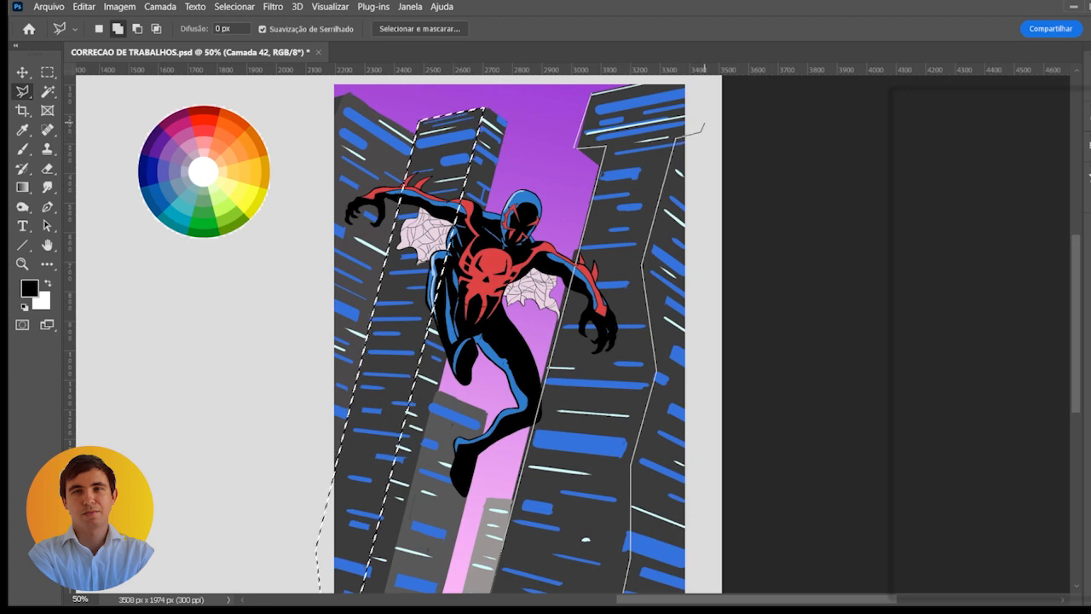
click(707, 83)
drag(707, 83, 703, 125)
double_click(680, 112)
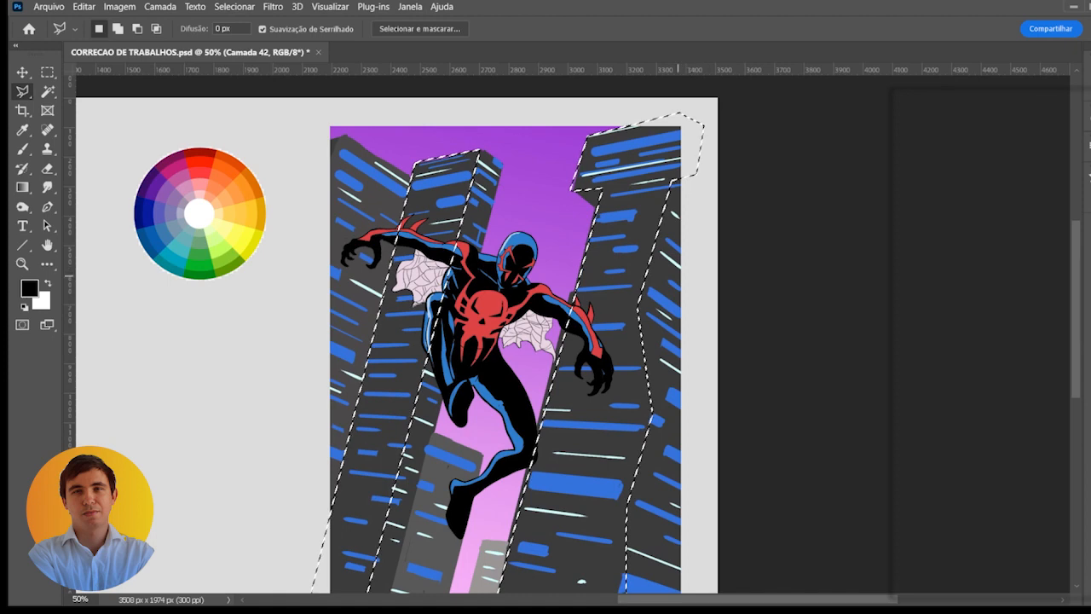
- Add the missed strip along the tall right building's left edge, beside the character's arm and leg, to the selection
key(shift)
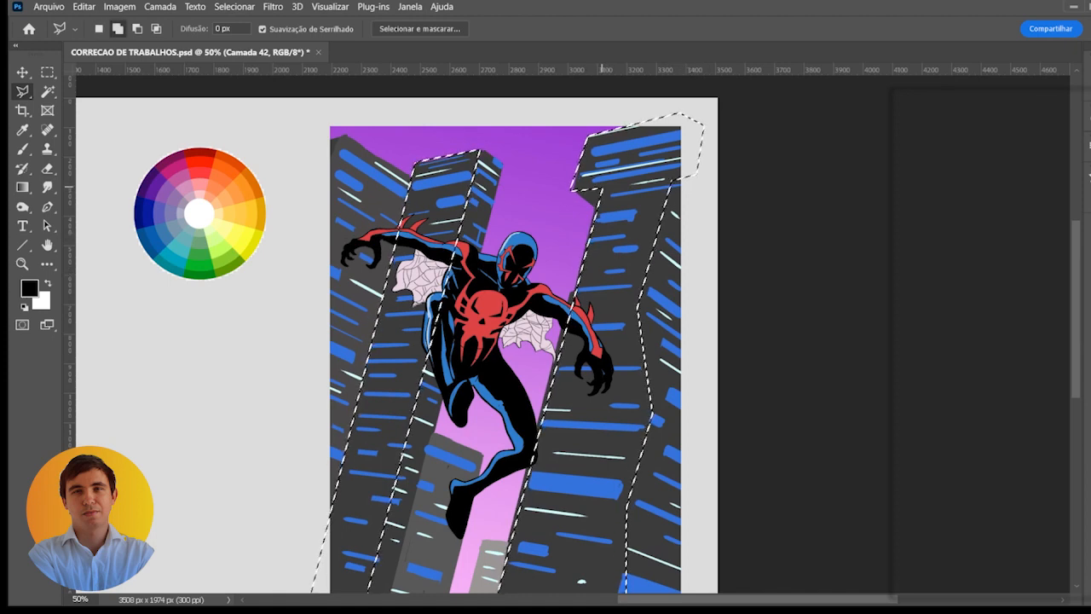
drag(541, 400, 611, 233)
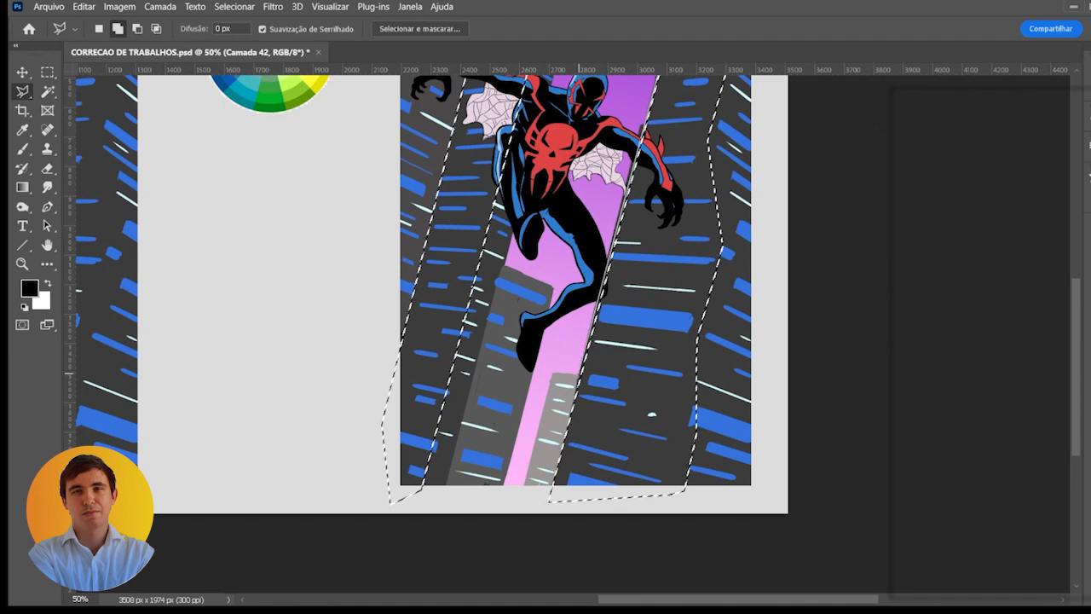
double_click(573, 401)
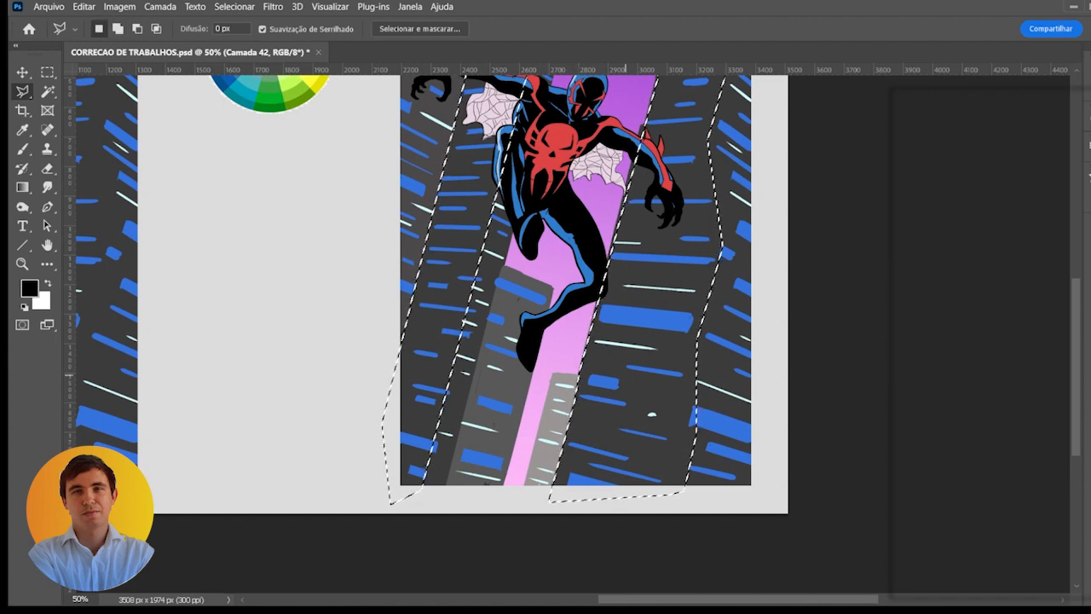
drag(643, 275, 612, 359)
scroll(631, 213, up, 1)
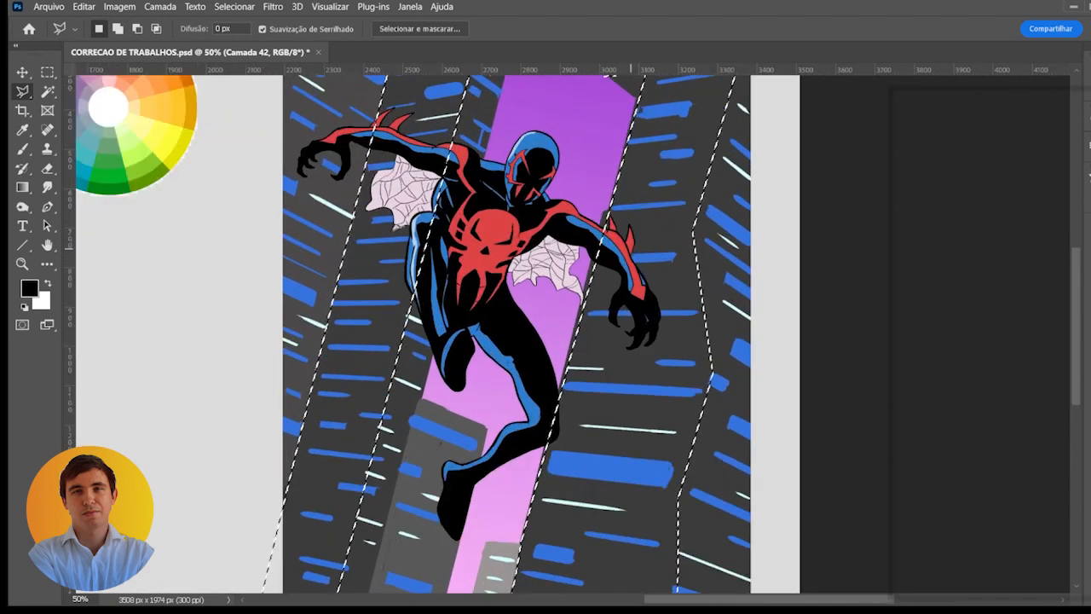
click(604, 212)
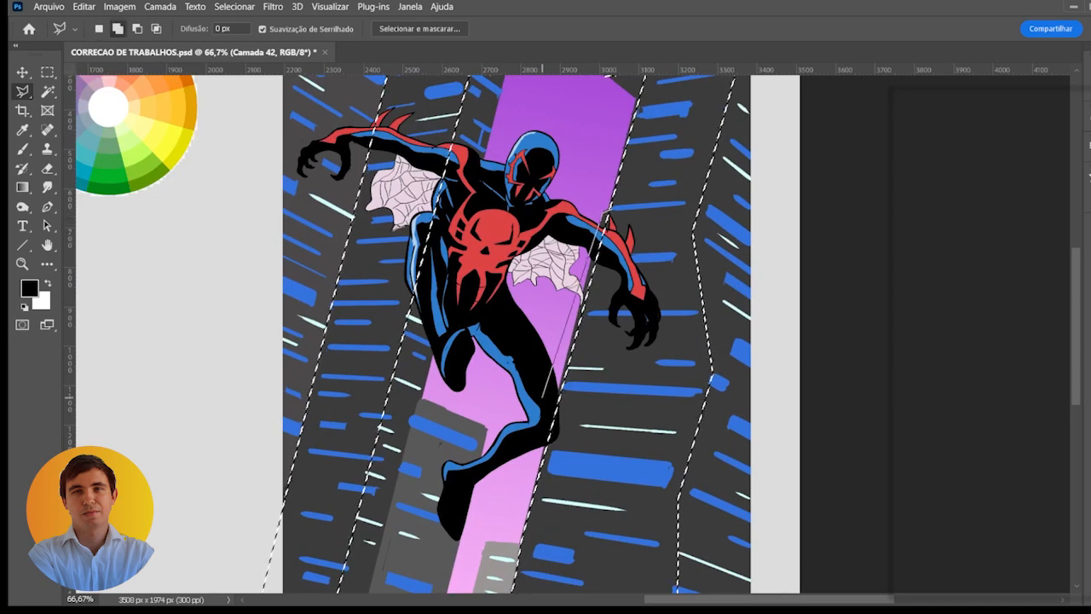
click(547, 434)
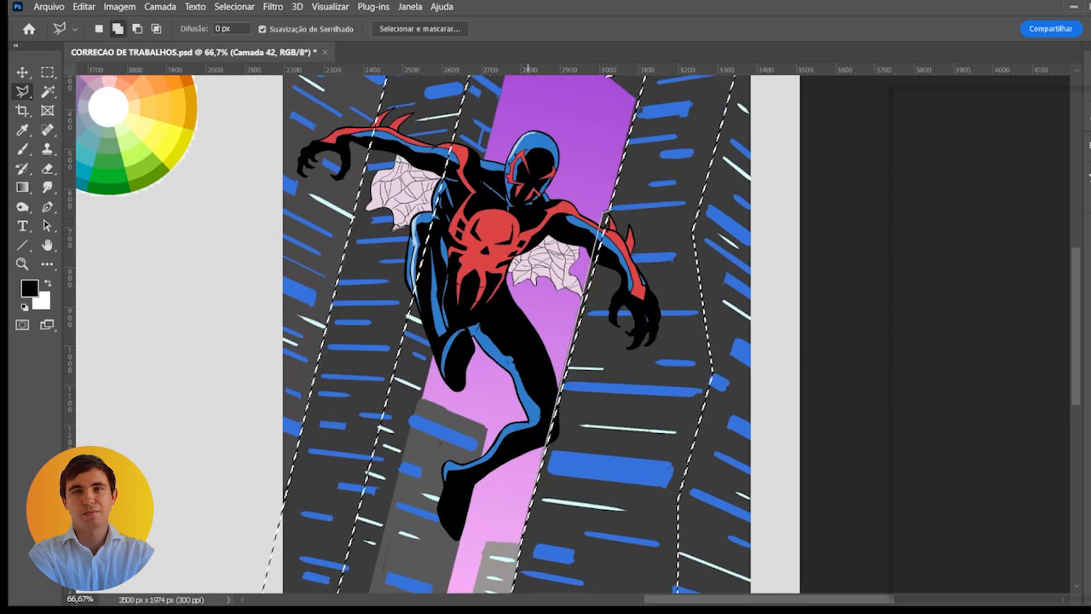
click(525, 521)
double_click(560, 544)
- Darken the selected front faces of both buildings with an image adjustment and remove the selection outline from view
scroll(594, 489, down, 2)
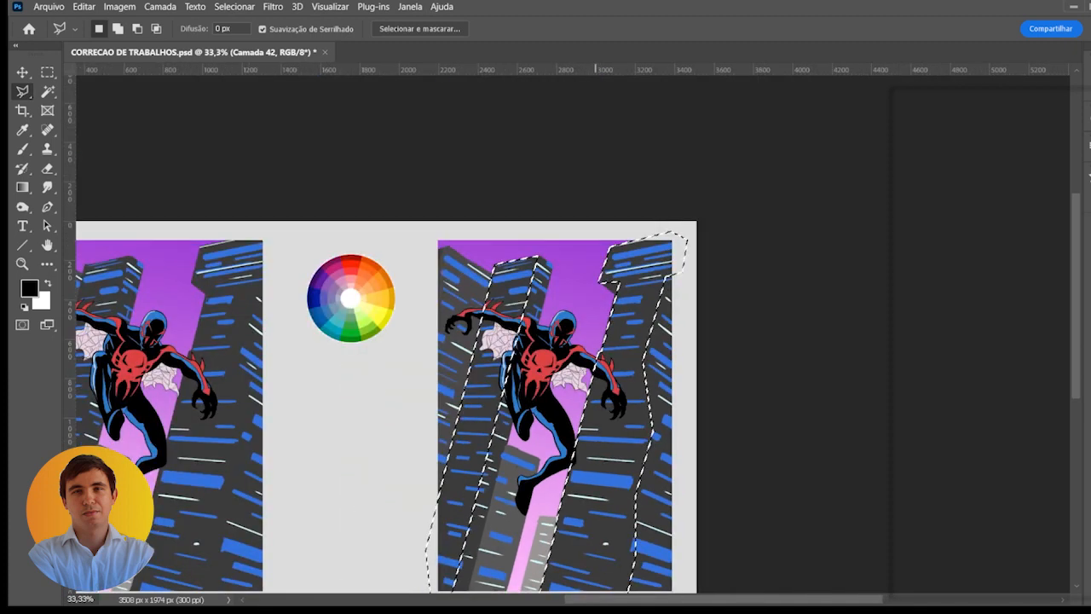
drag(599, 453, 637, 338)
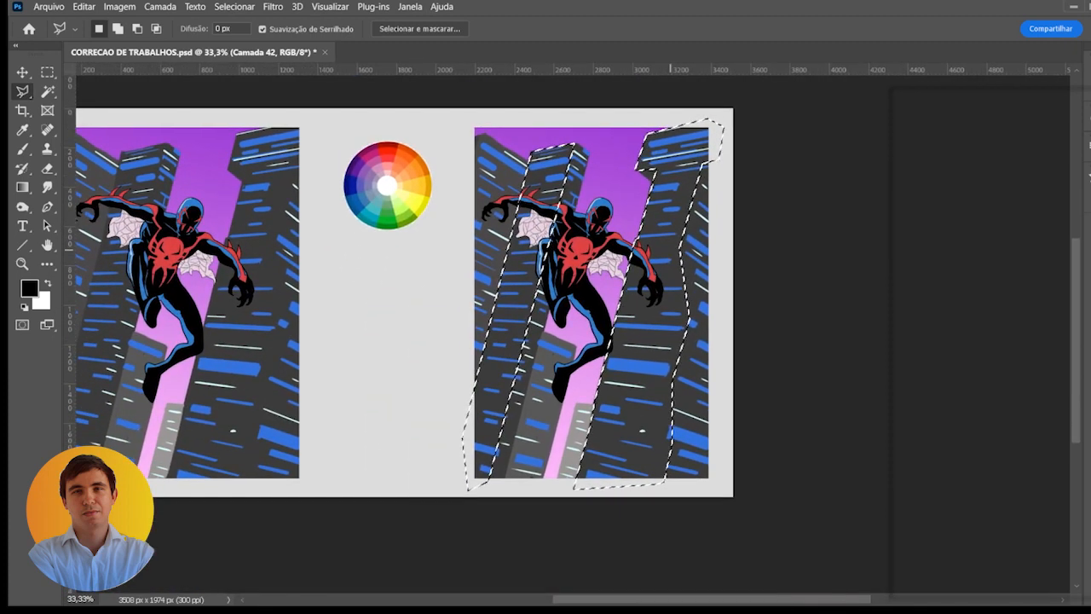
key(i)
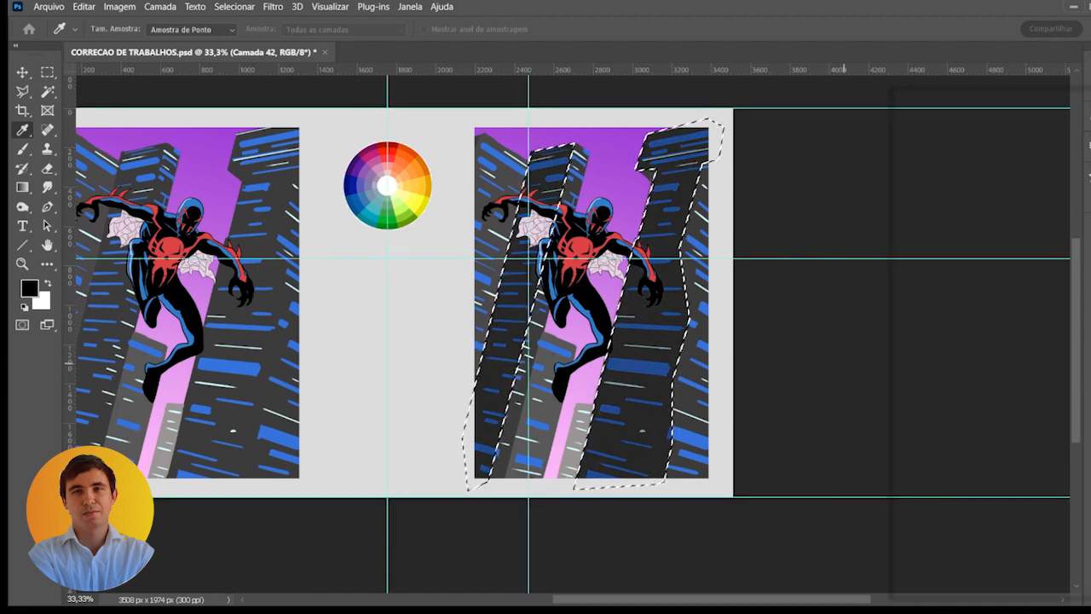
key(ctrl+d)
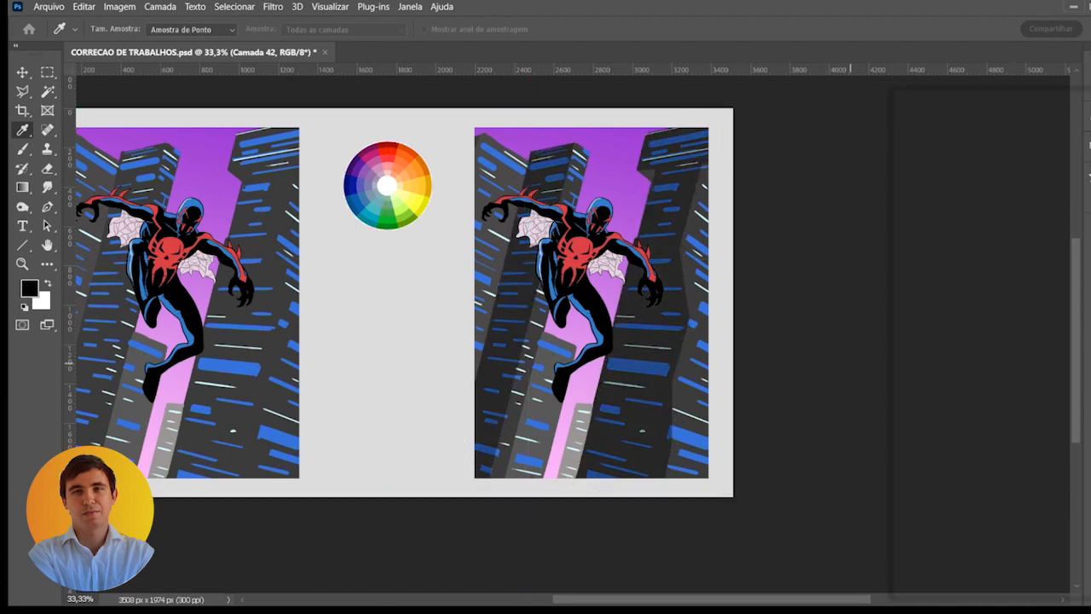
mouse_move(849, 362)
mouse_down()
mouse_move(784, 365)
mouse_move(876, 366)
mouse_move(820, 372)
mouse_up()
- Sample the buildings' dark grey and paint a round swatch of it on a new layer below the color wheel
key(l)
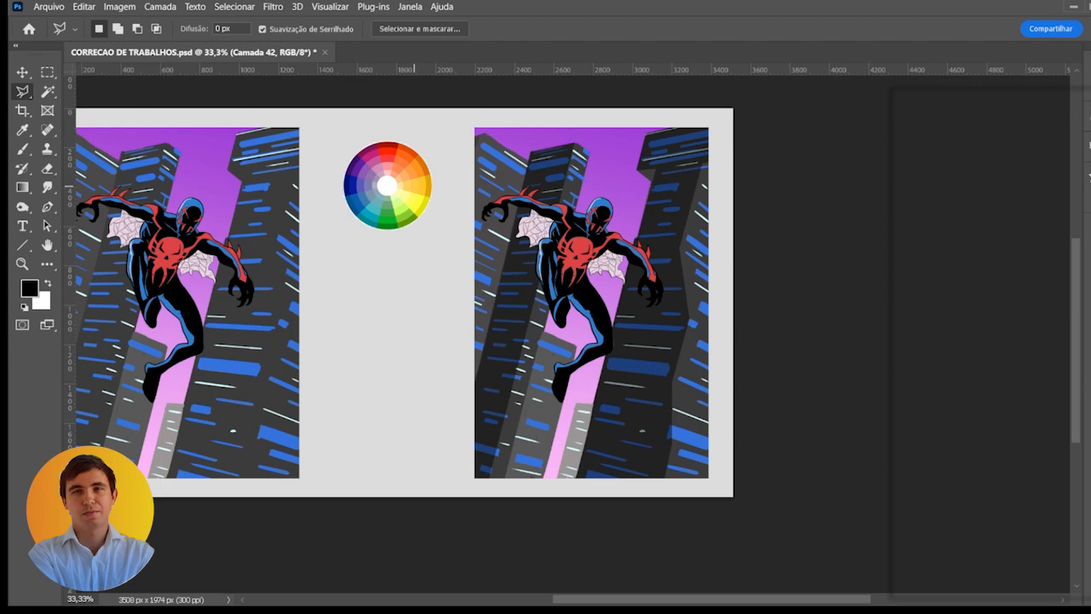
scroll(416, 185, up, 1)
drag(419, 196, 416, 153)
key(b)
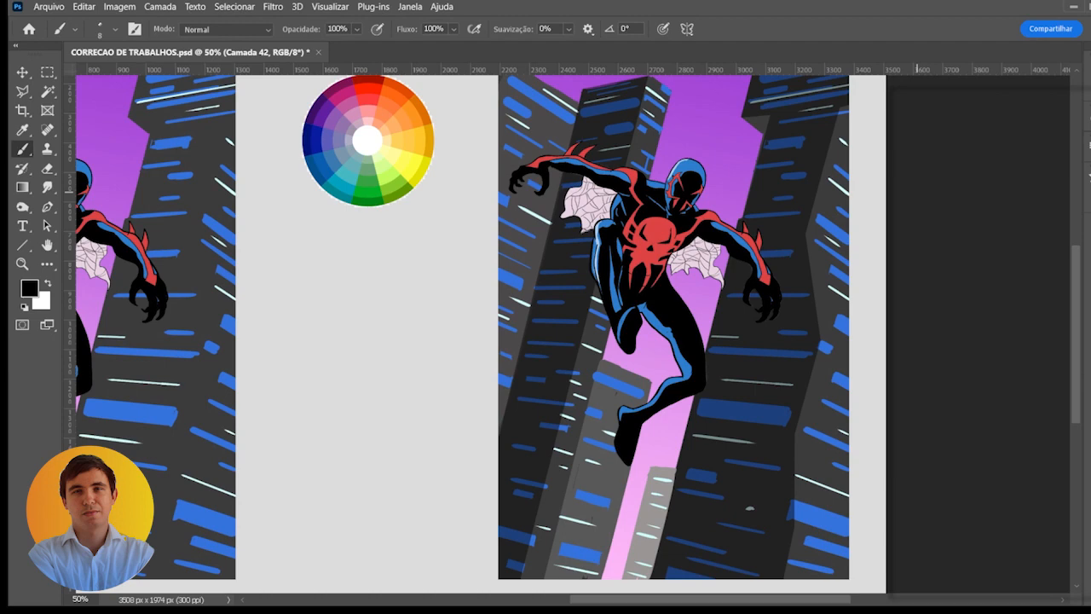
key(i)
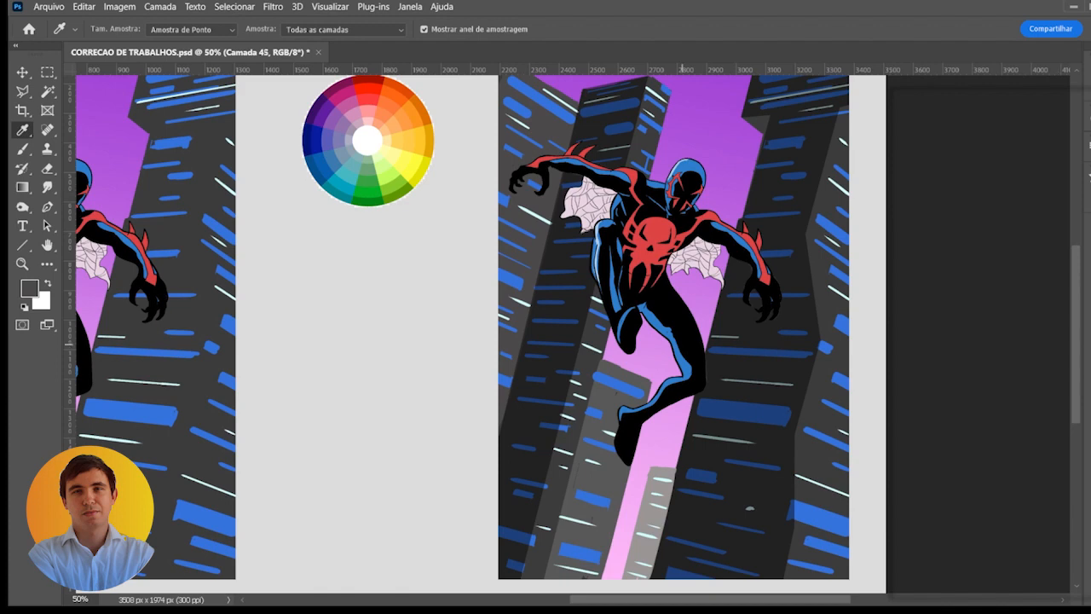
key(b)
click(380, 304)
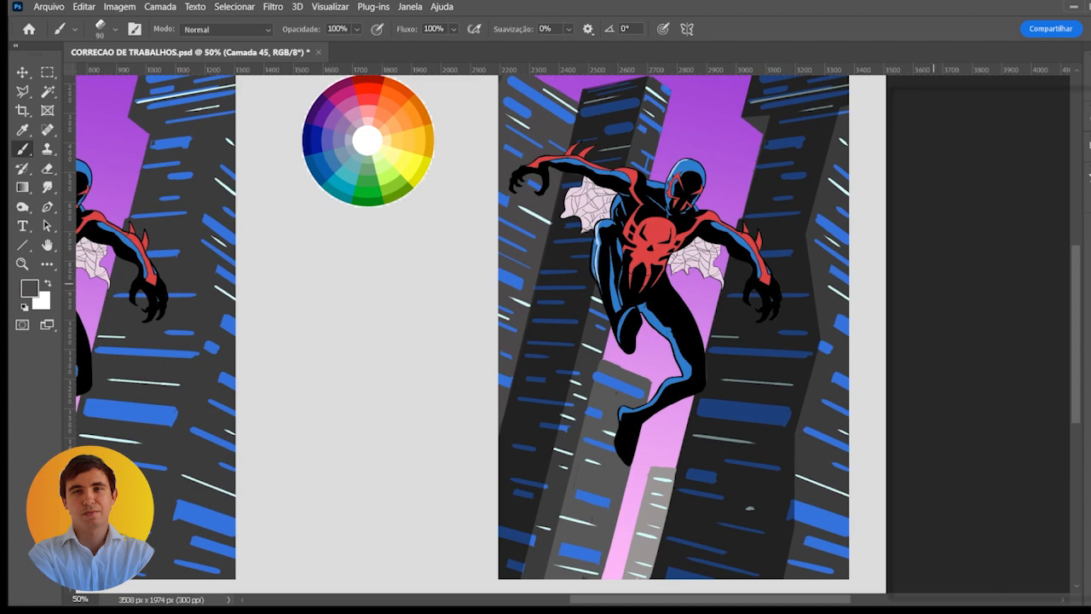
drag(980, 283, 980, 217)
mouse_move(397, 298)
mouse_down()
mouse_move(382, 300)
mouse_move(386, 319)
mouse_move(405, 312)
mouse_up()
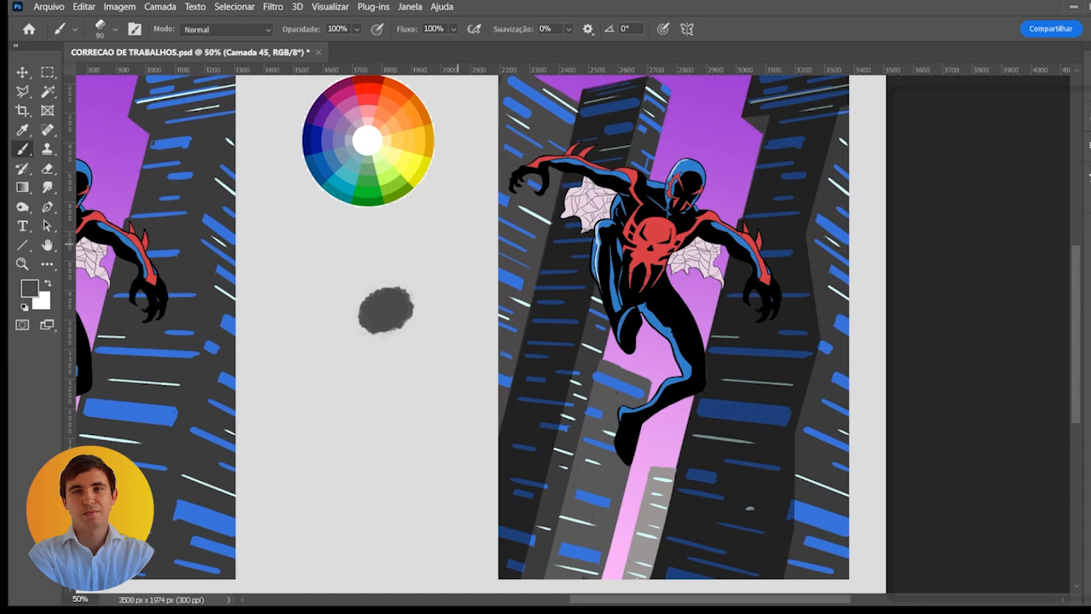
- Choose a dark magenta and paint a second round swatch overlapping the edge of the grey one
scroll(404, 293, up, 1)
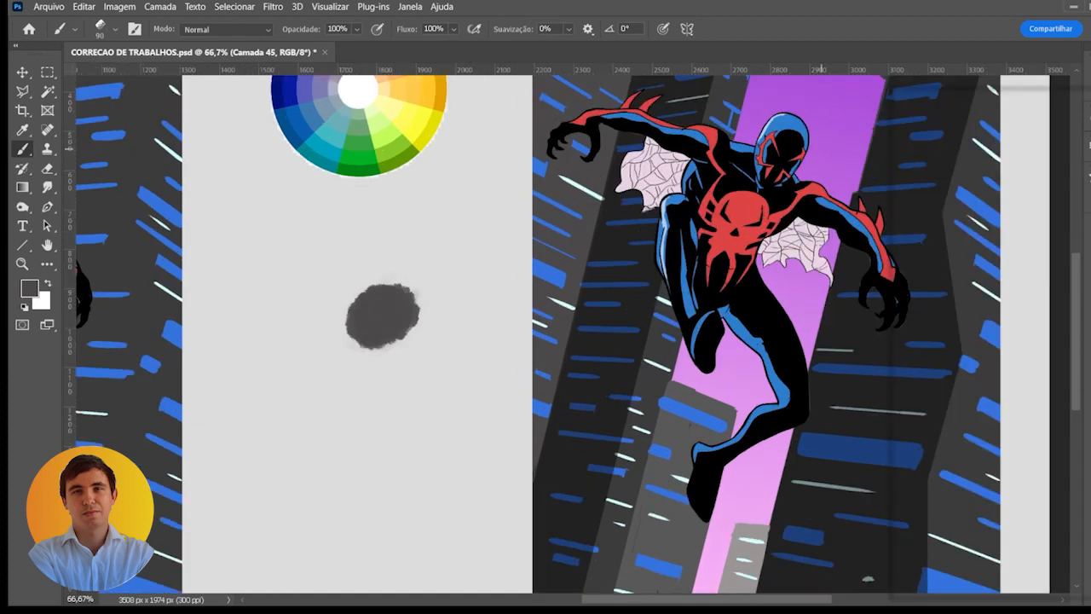
click(1088, 78)
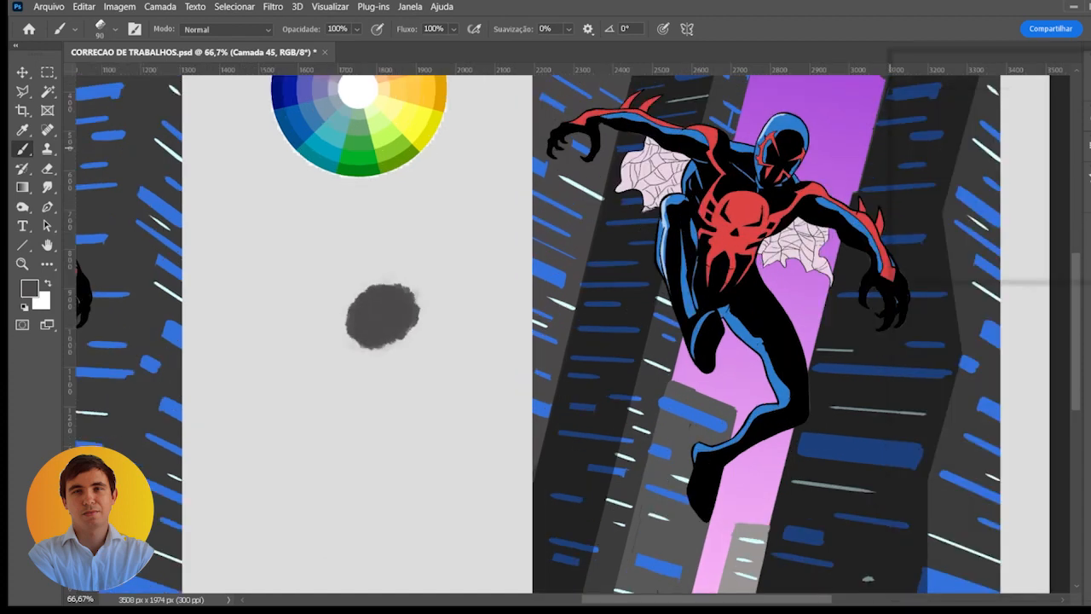
click(980, 184)
mouse_move(399, 317)
mouse_down()
mouse_move(419, 328)
mouse_move(424, 294)
mouse_move(431, 334)
mouse_move(441, 298)
mouse_up()
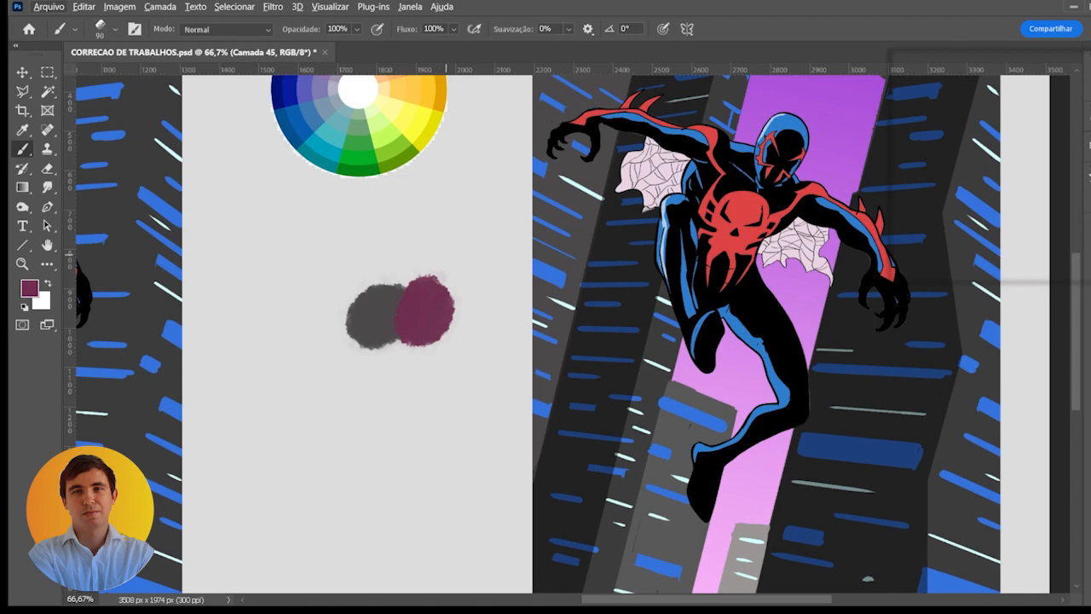
drag(461, 239, 423, 299)
drag(304, 168, 313, 203)
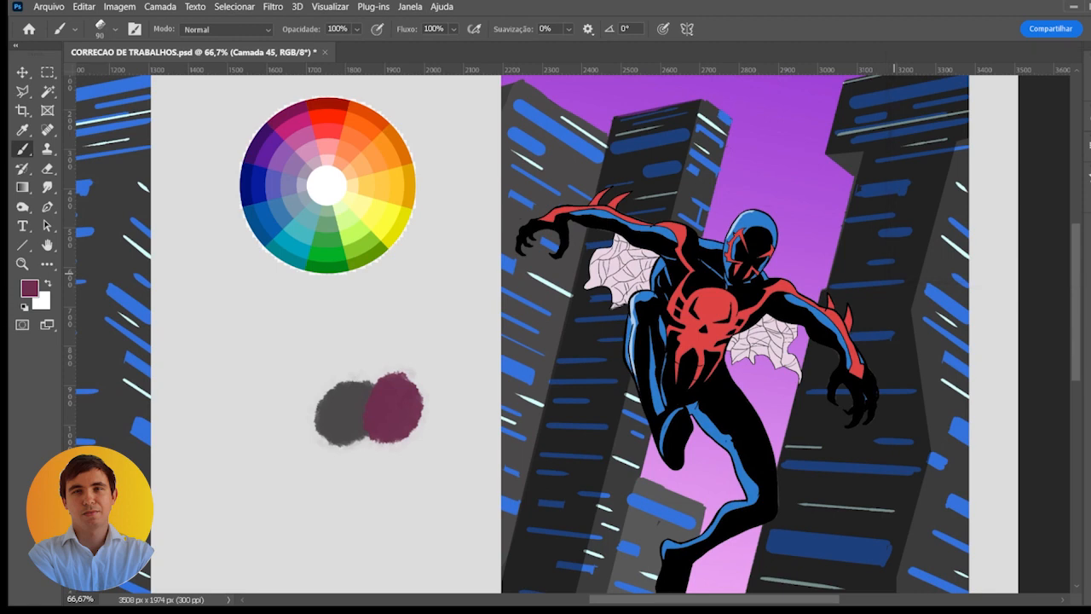
- Add a Hue/Saturation adjustment above the buildings layer Camada 42 and colorize the right copy's buildings in a muted magenta
click(1007, 321)
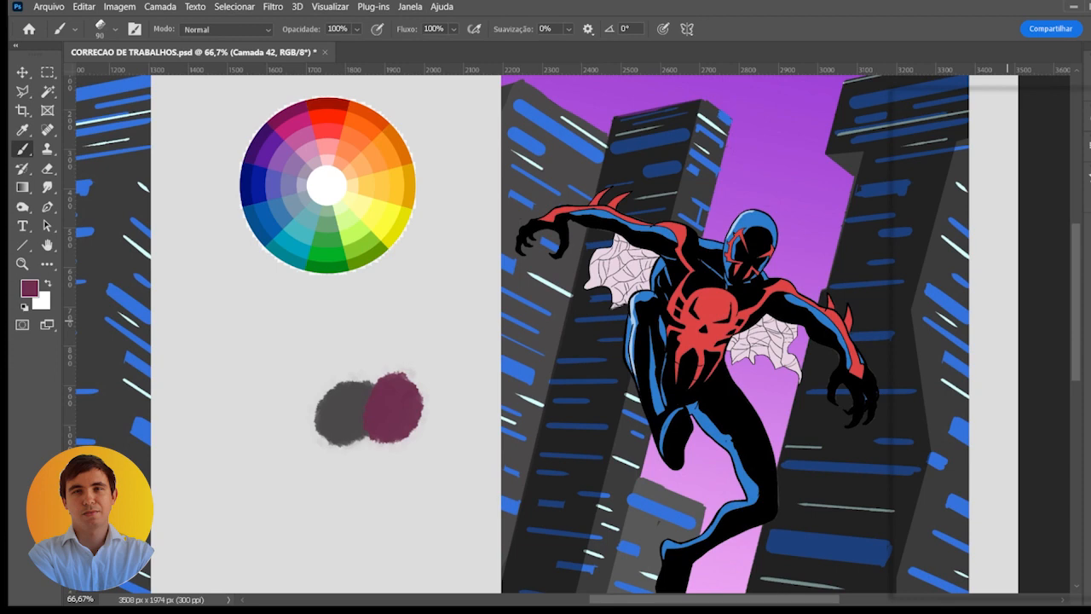
click(1007, 333)
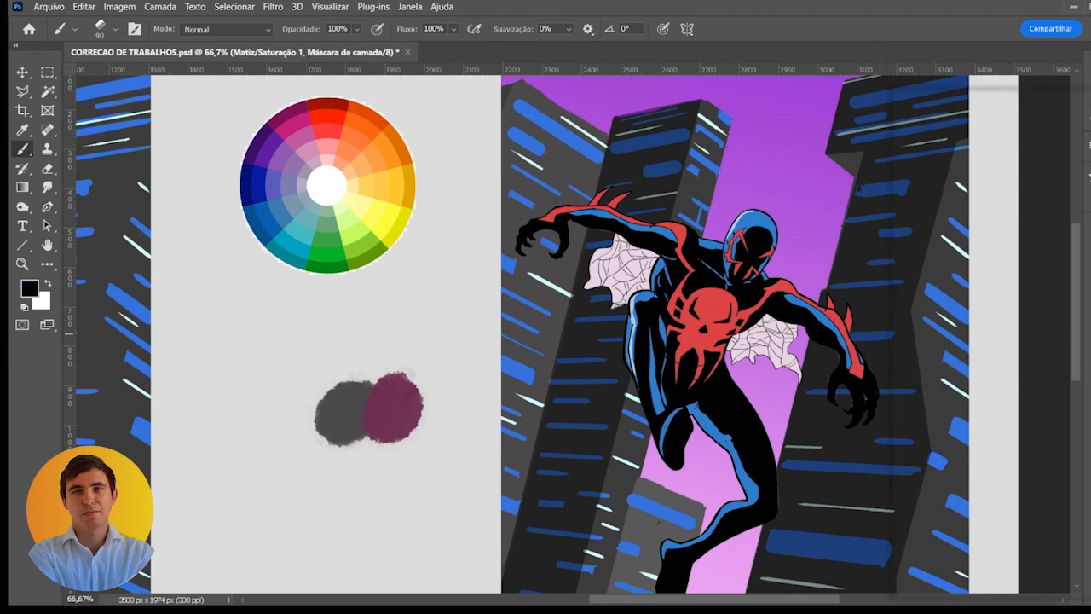
key(ctrl+minus)
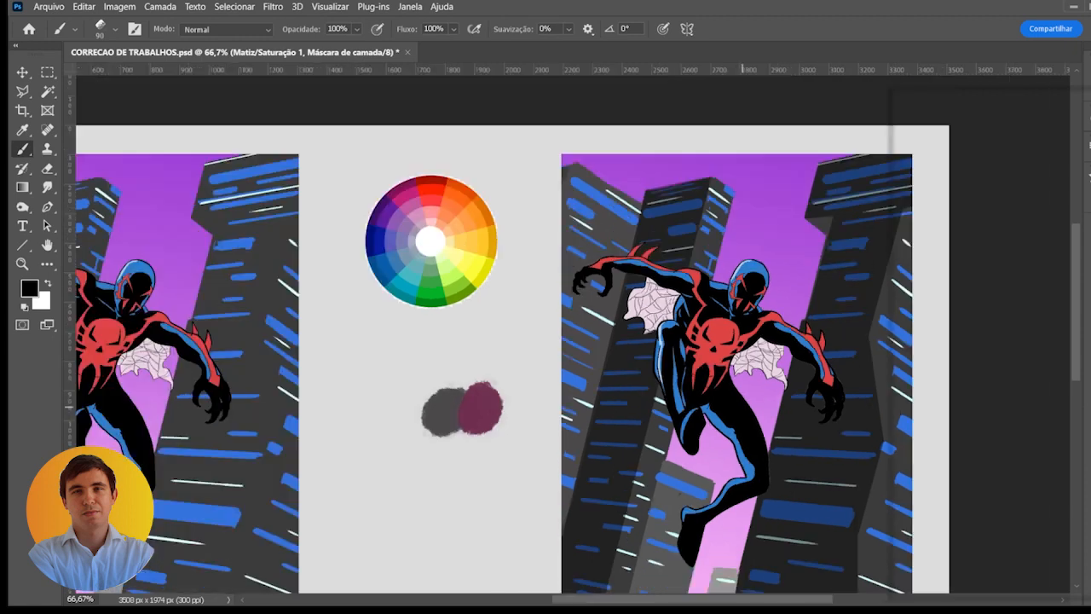
drag(695, 383, 630, 345)
drag(908, 323, 861, 300)
double_click(935, 331)
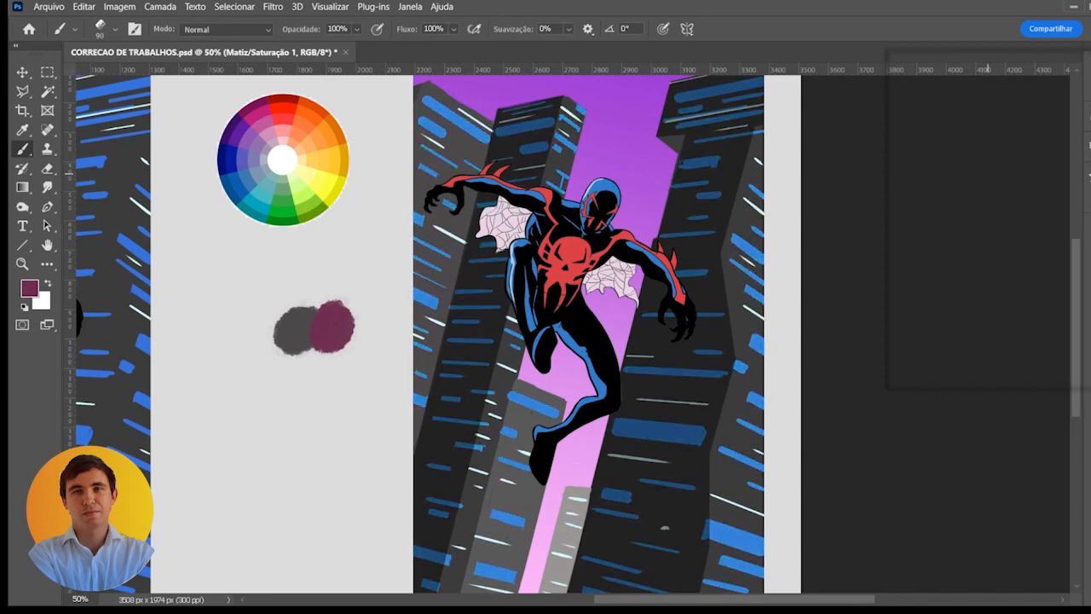
click(976, 236)
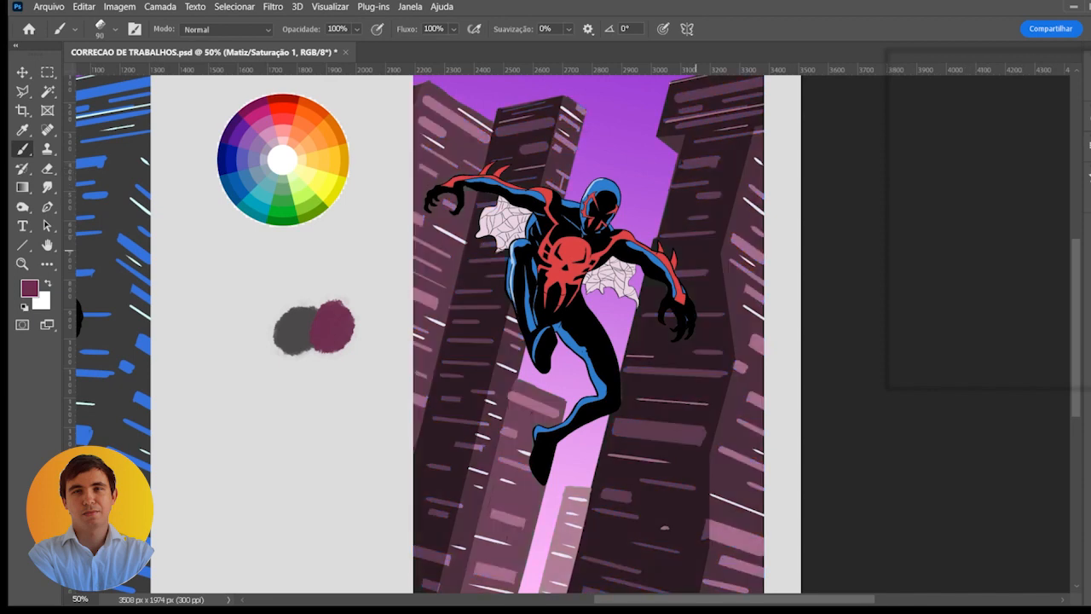
- Adjust the Hue/Saturation colorization to turn the right copy's buildings a dark bluish purple
key(ctrl+minus)
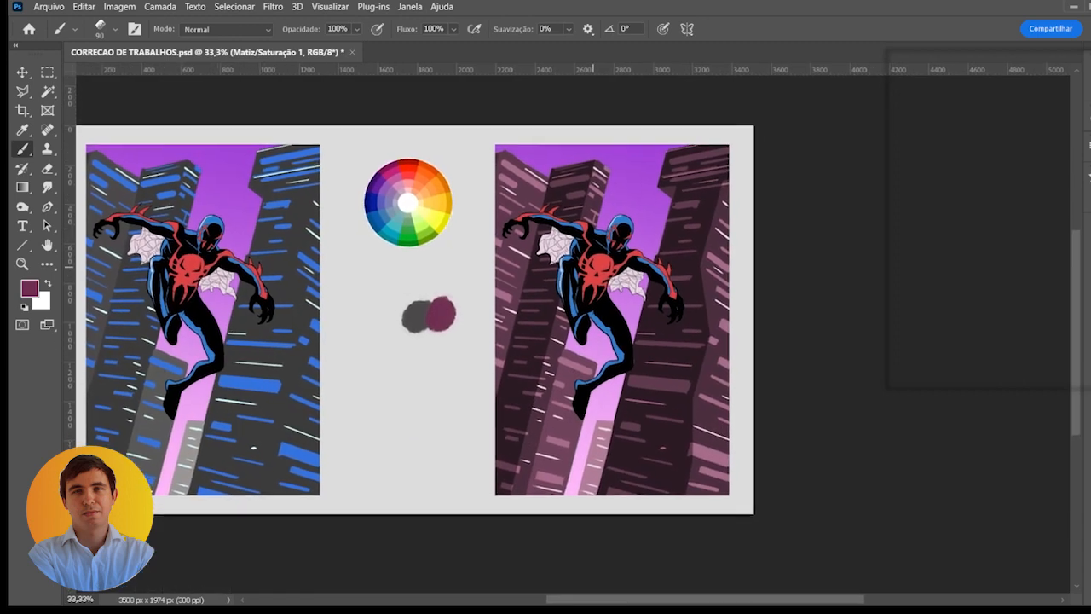
drag(593, 267, 592, 271)
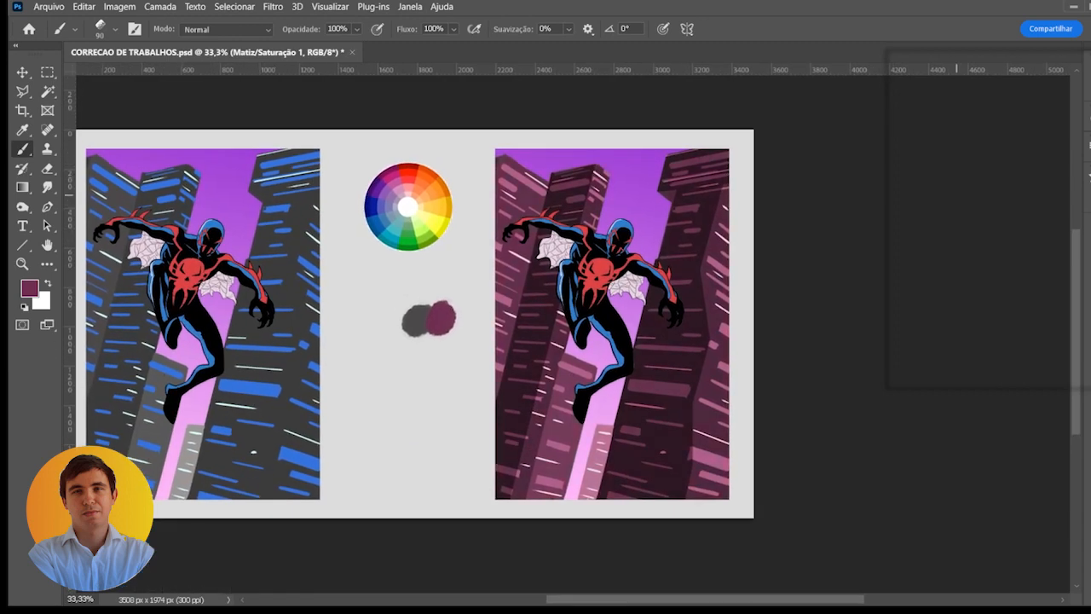
drag(970, 197, 1007, 197)
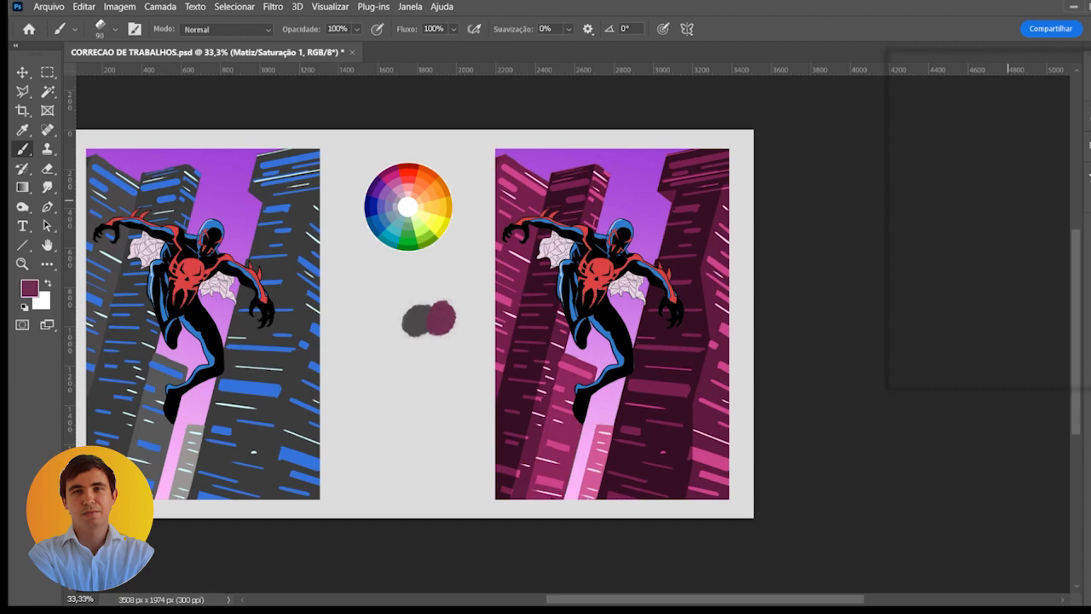
mouse_move(1063, 164)
mouse_down()
mouse_move(1029, 164)
mouse_move(970, 194)
mouse_up()
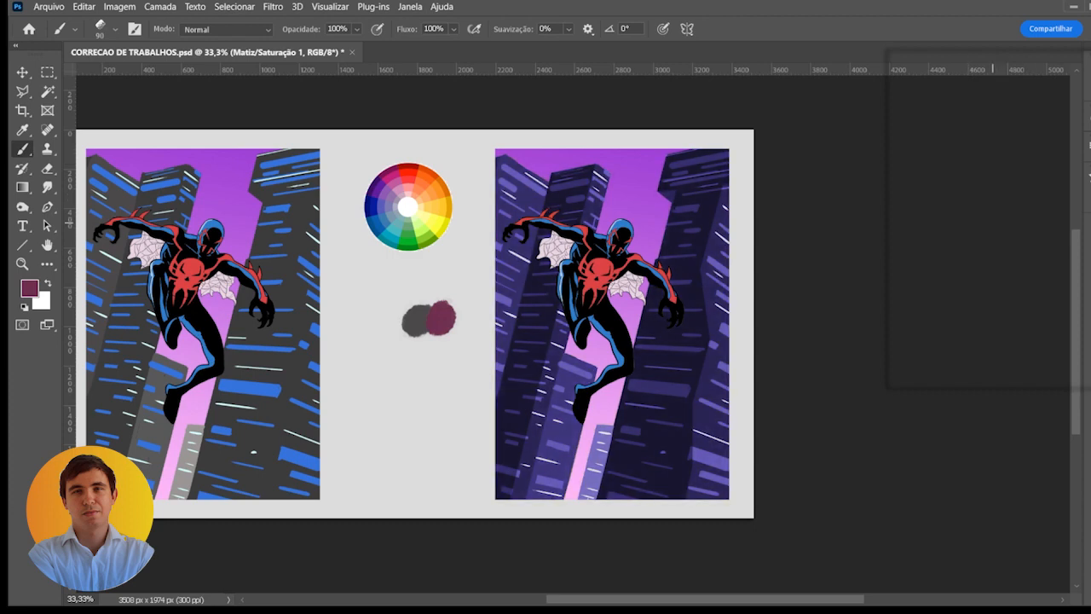
click(972, 241)
click(971, 241)
click(971, 242)
click(972, 242)
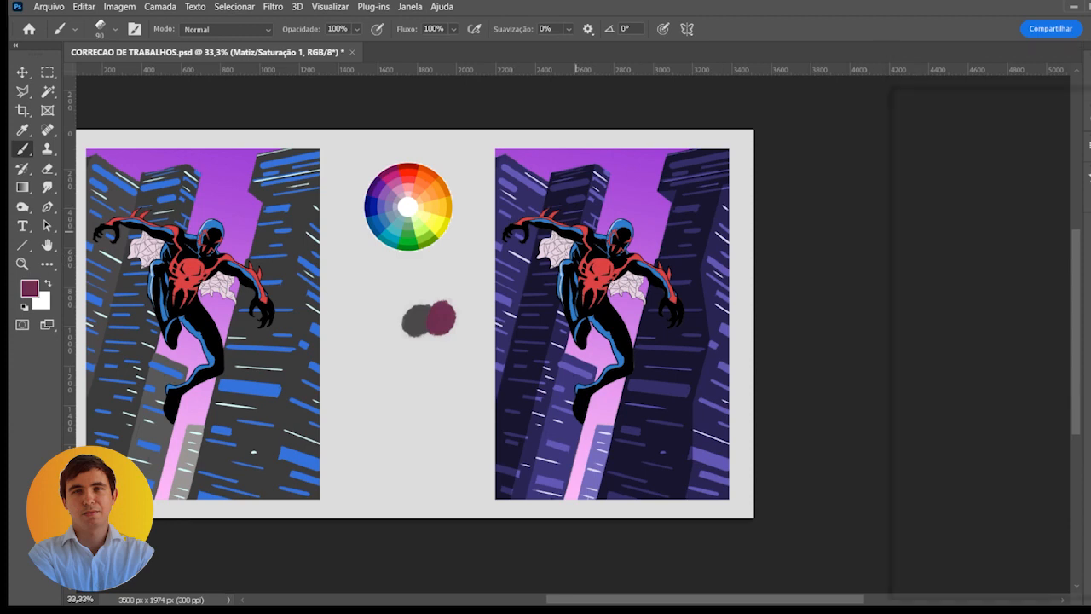
- On layer Camada 45, hand-letter labels beside the color wheel's orange and blue sides with a black brush of size 35
click(954, 333)
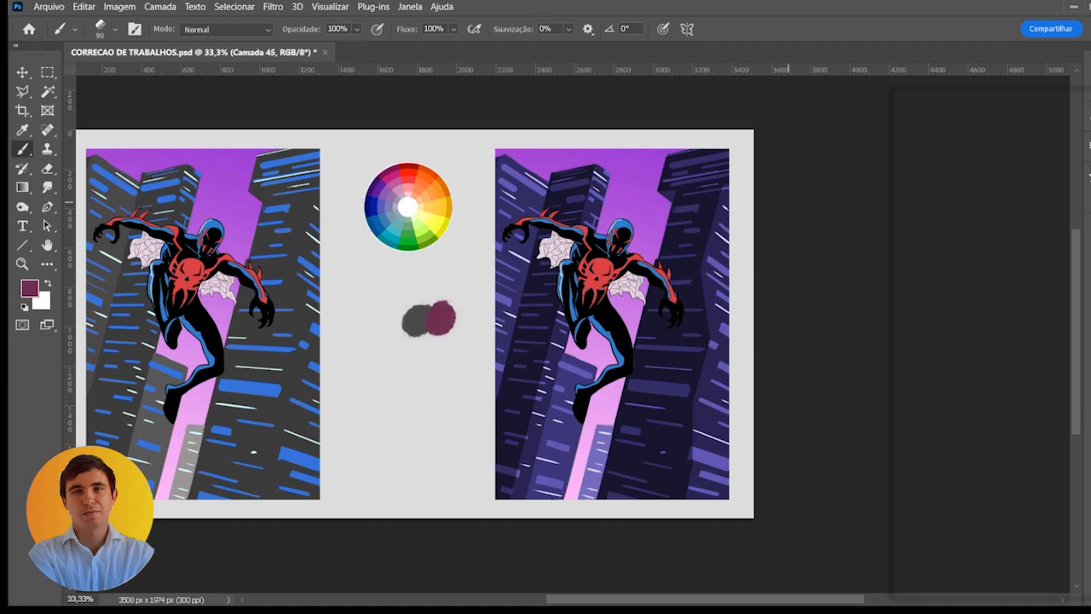
scroll(423, 169, up, 1)
scroll(407, 196, up, 1)
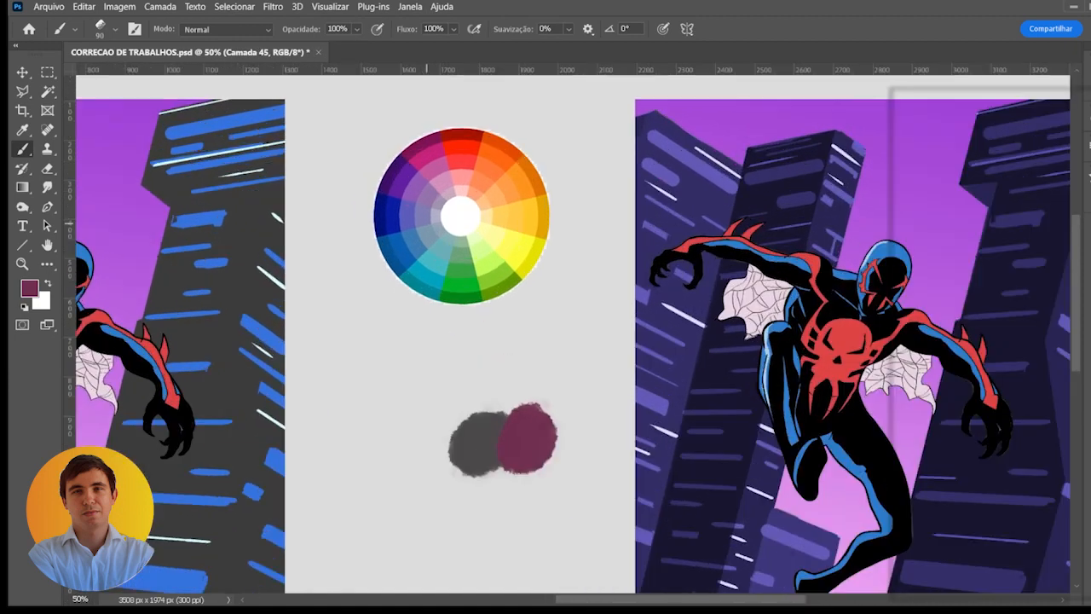
key(d)
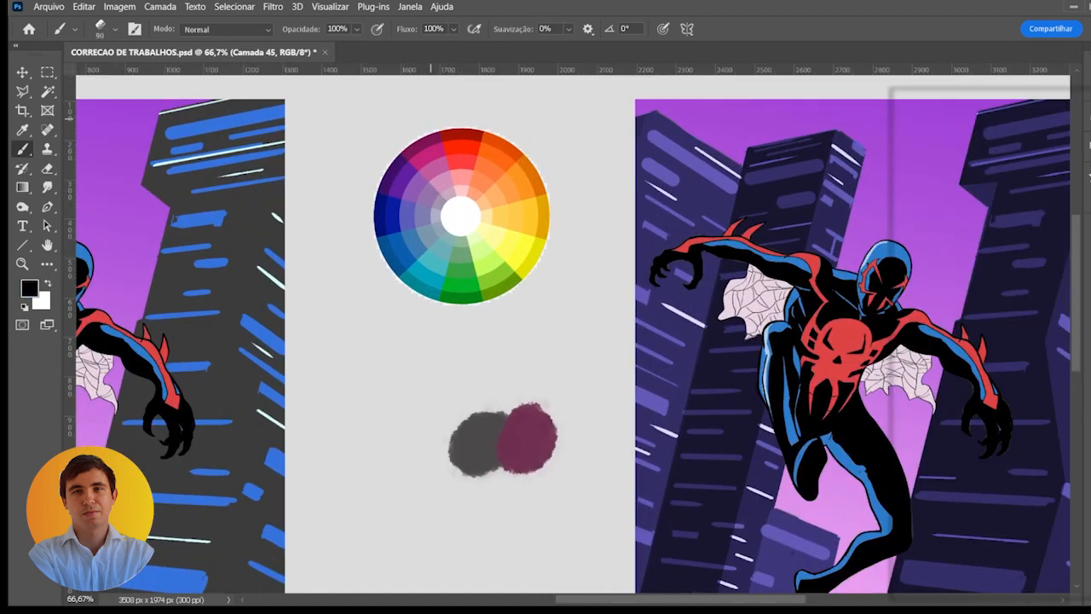
key(bracketleft)
key(bracketleft)
key(bracketleft)
key(bracketleft)
key(bracketleft)
key(bracketleft)
drag(541, 121, 547, 143)
mouse_move(343, 261)
mouse_down()
mouse_move(344, 291)
mouse_move(361, 270)
mouse_move(357, 281)
mouse_up()
- Draw an oval around the blue segments at the color wheel's edge, undoing the first misplaced stroke
drag(375, 242, 397, 287)
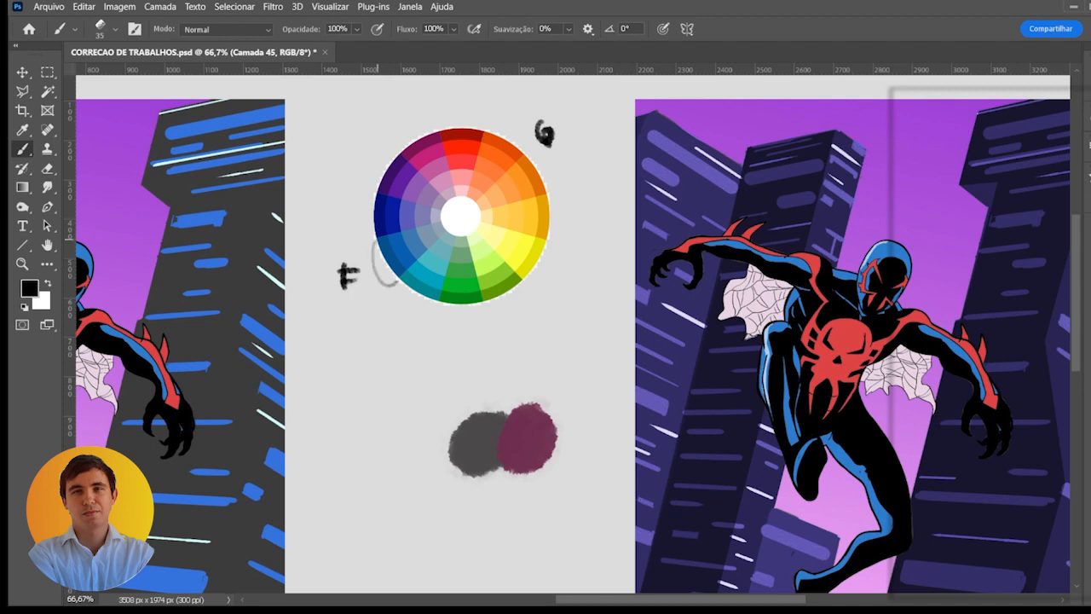
key(ctrl+z)
mouse_move(362, 220)
mouse_down()
mouse_move(385, 268)
mouse_move(392, 262)
mouse_up()
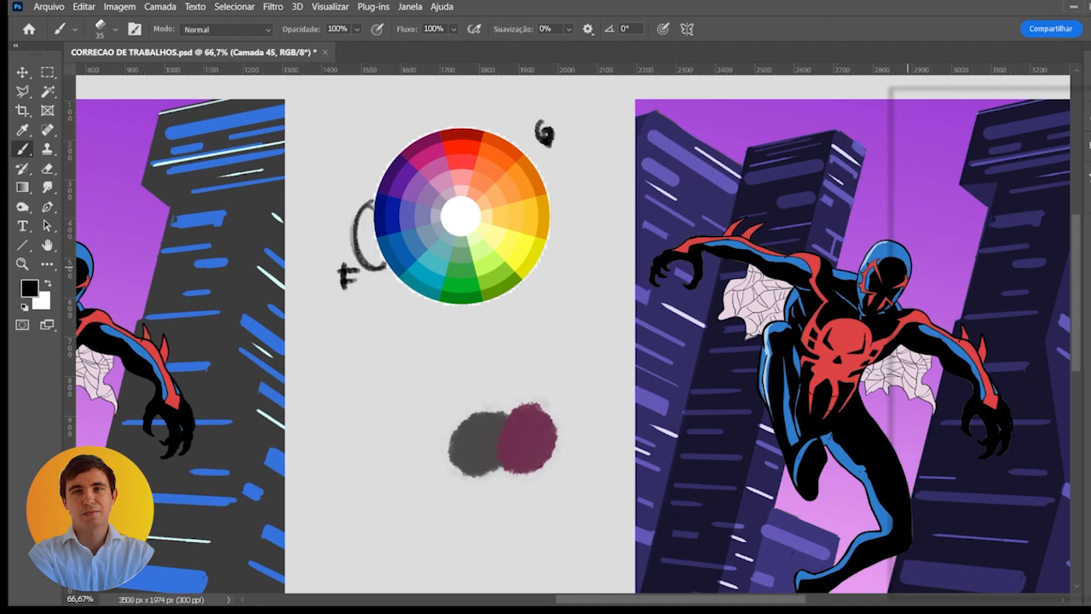
drag(385, 210, 392, 265)
- Mark short ticks along the color wheel's purple and green-blue edges and draw a line from the blue segments across to orange
drag(426, 185, 367, 186)
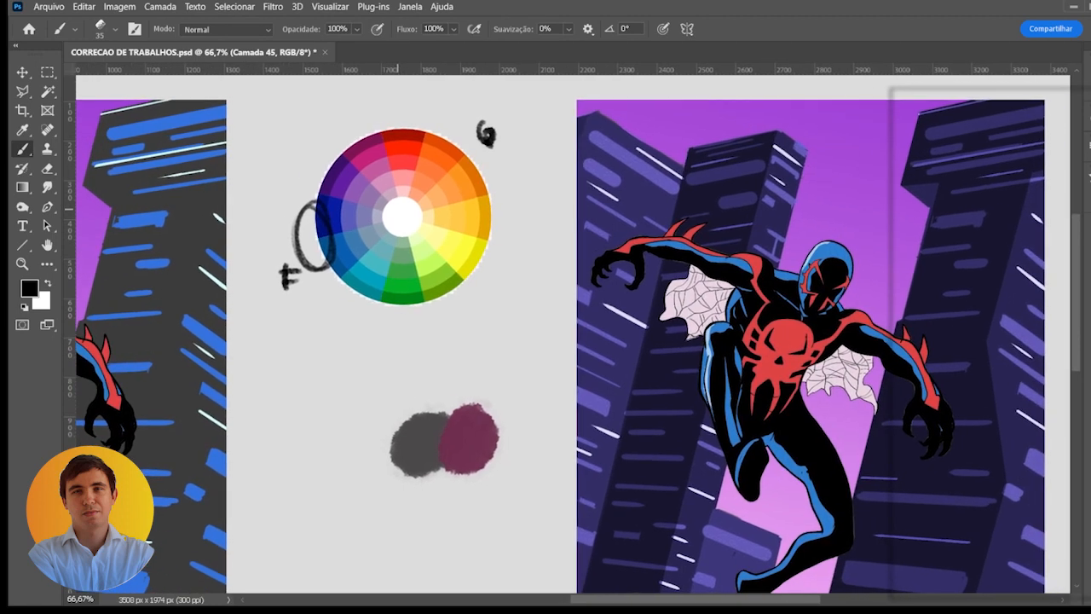
mouse_move(431, 284)
mouse_down()
mouse_move(400, 239)
mouse_move(350, 277)
mouse_up()
drag(281, 199, 290, 196)
drag(288, 150, 285, 159)
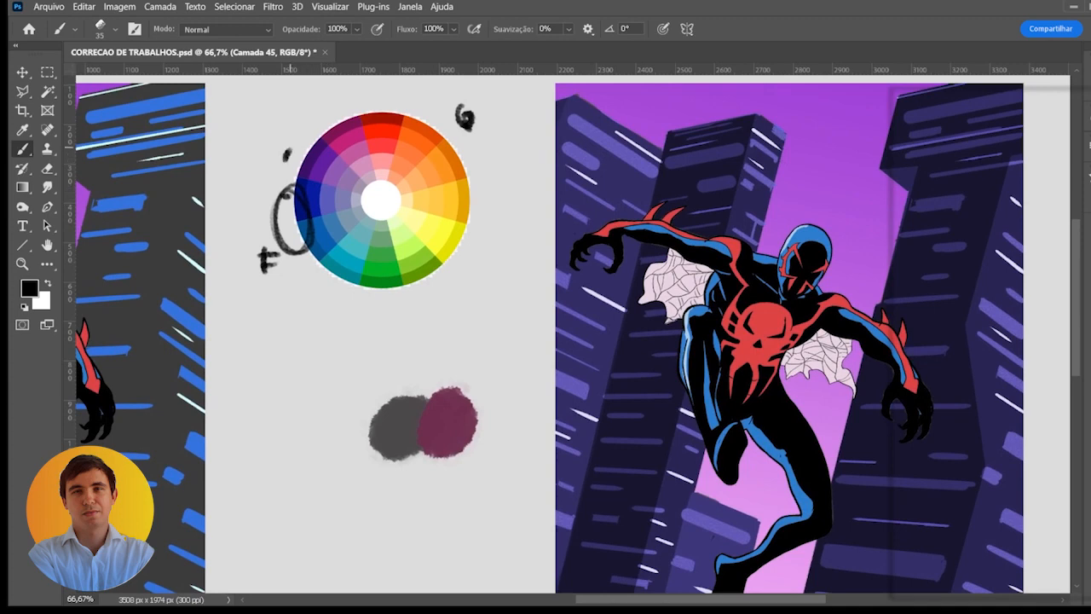
drag(314, 121, 328, 116)
drag(312, 286, 382, 306)
drag(316, 220, 407, 147)
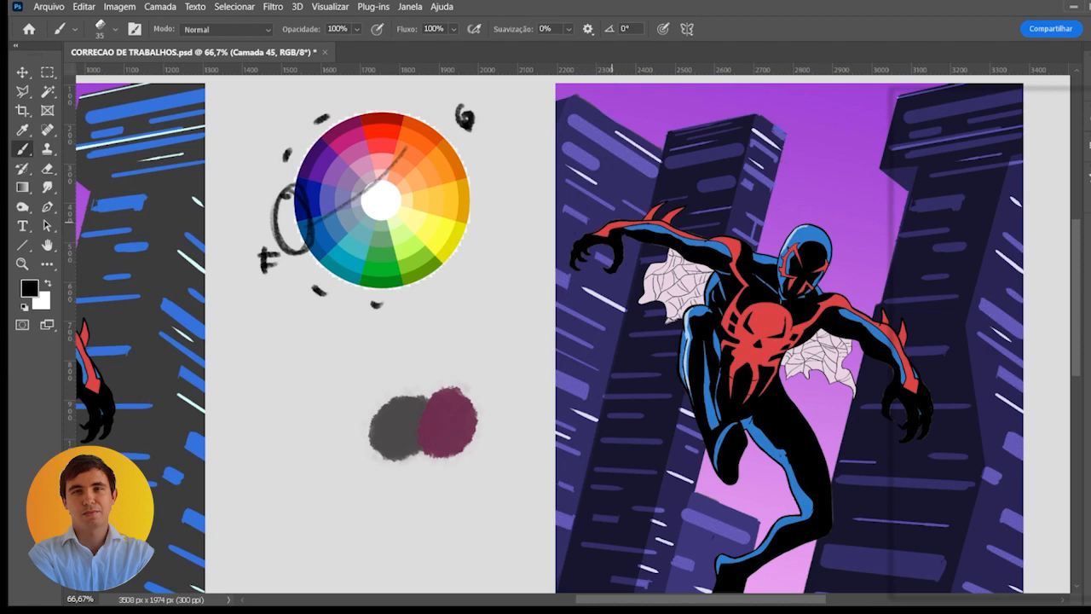
- Compare the right copy with and without the purple building recolor by toggling layer visibility, and select the Matiz/Saturação 1 layer mask
scroll(755, 355, down, 1)
drag(755, 355, 662, 273)
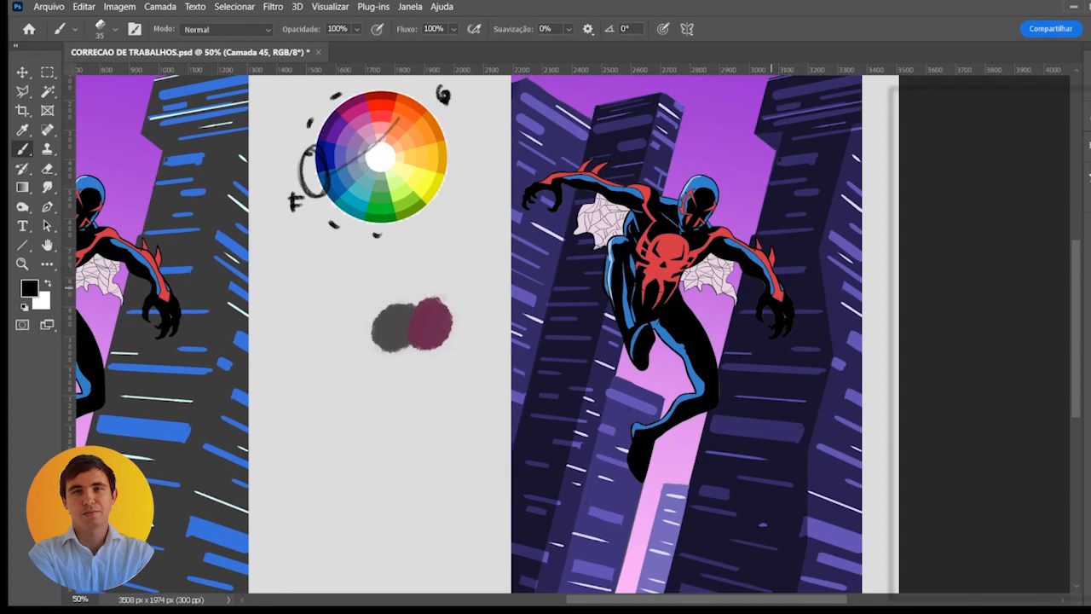
scroll(665, 380, down, 2)
drag(666, 384, 648, 342)
scroll(667, 337, up, 1)
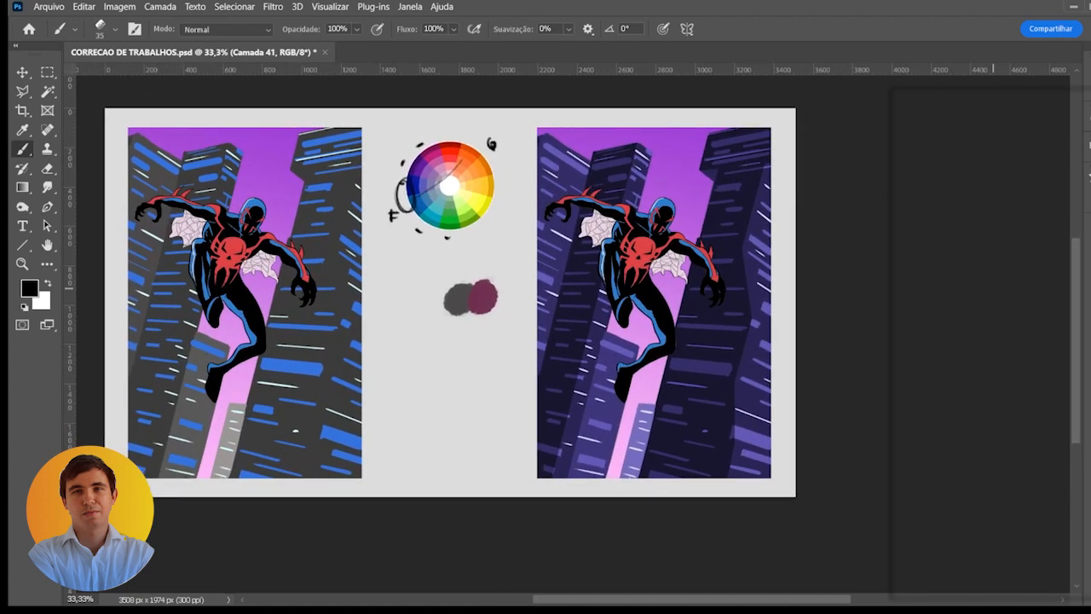
click(905, 305)
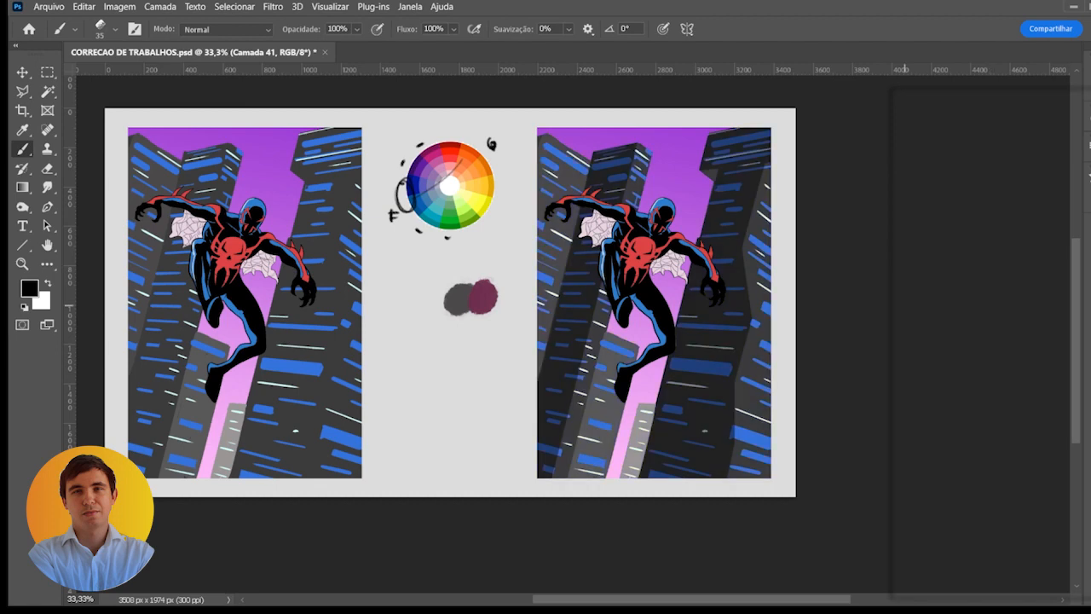
click(905, 305)
click(905, 305)
click(905, 305)
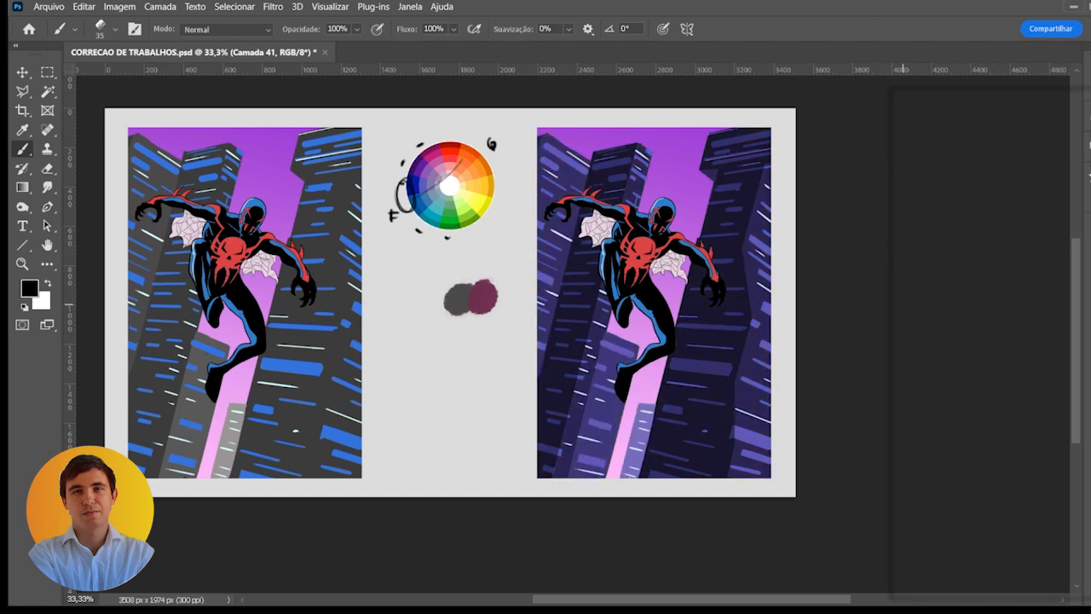
click(903, 305)
click(903, 305)
click(906, 281)
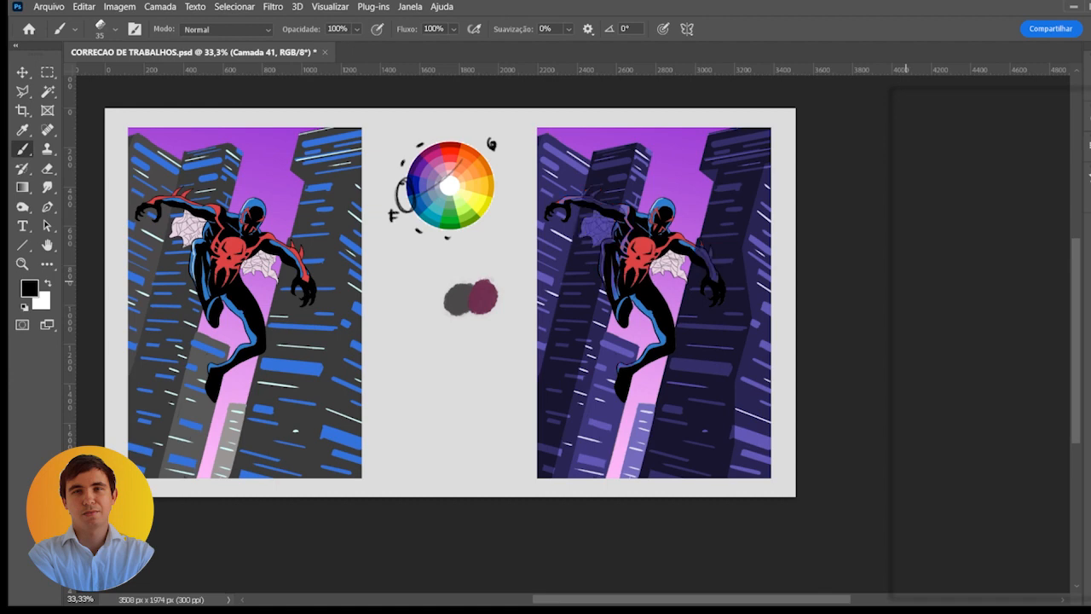
click(906, 281)
click(908, 309)
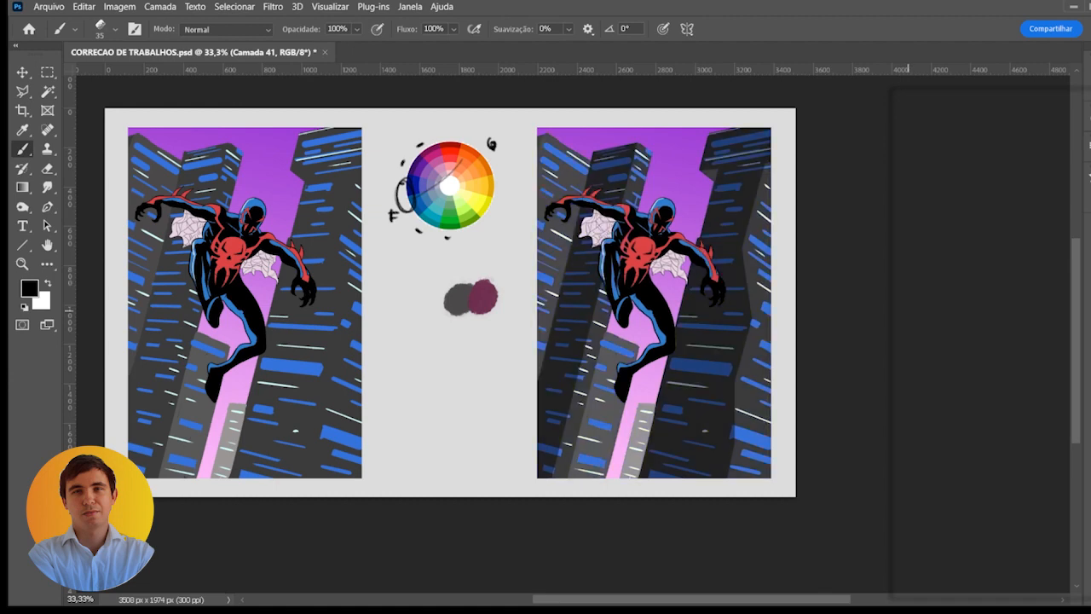
click(907, 307)
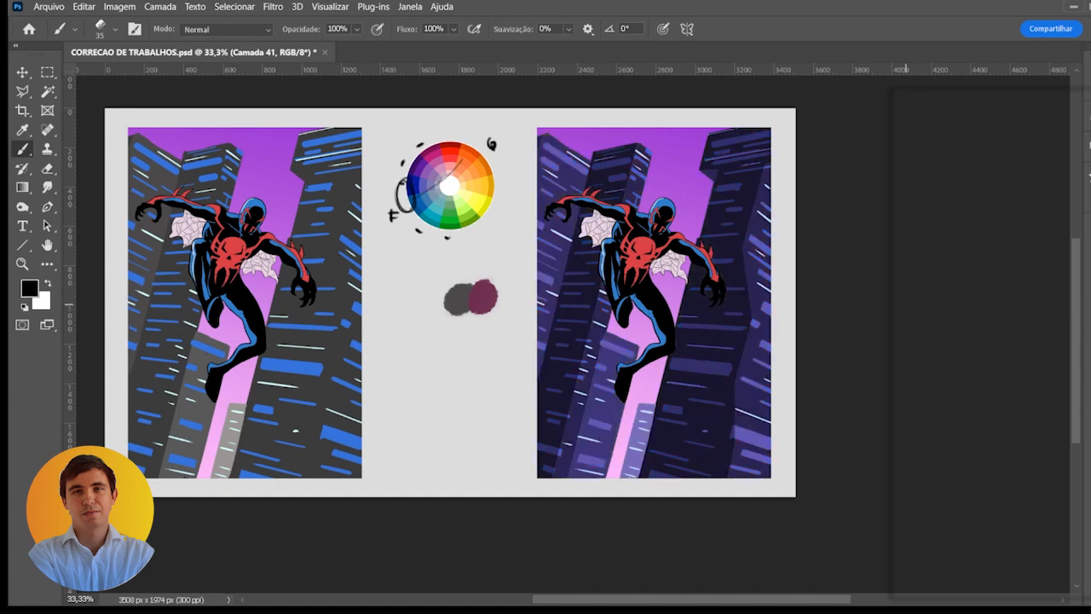
click(1038, 316)
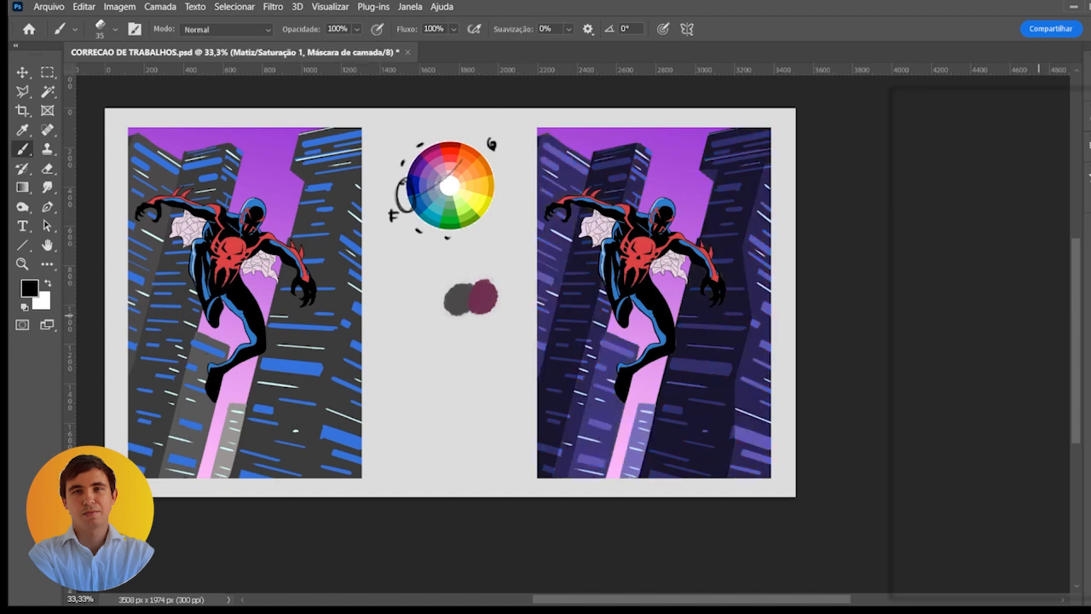
- On new layer Camada 46, draw a black foreground-to-transparent linear gradient over the right copy's buildings, running from their base toward the top
click(1050, 588)
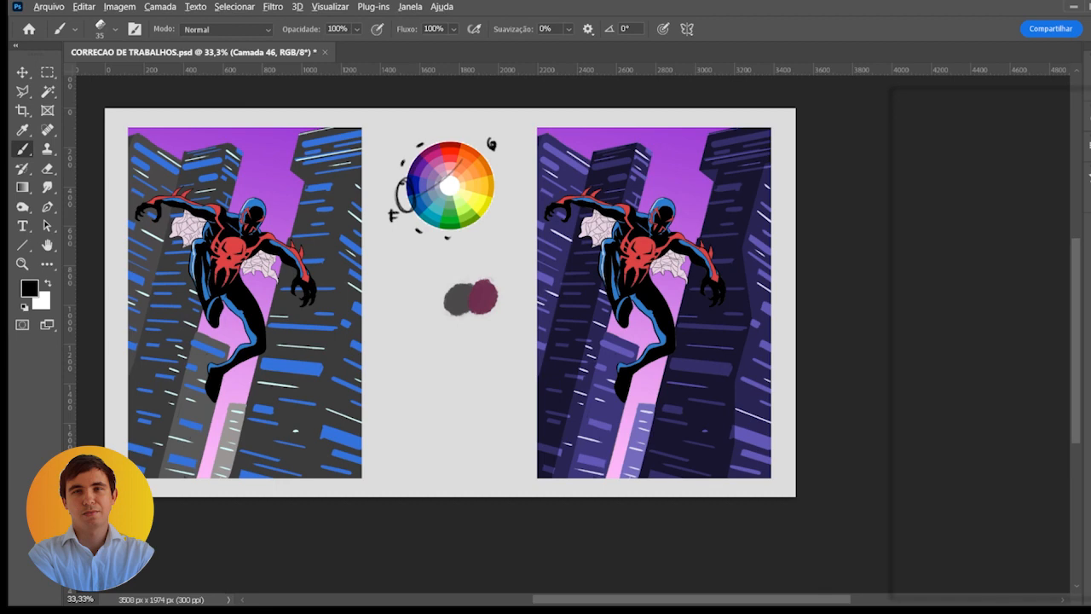
key(g)
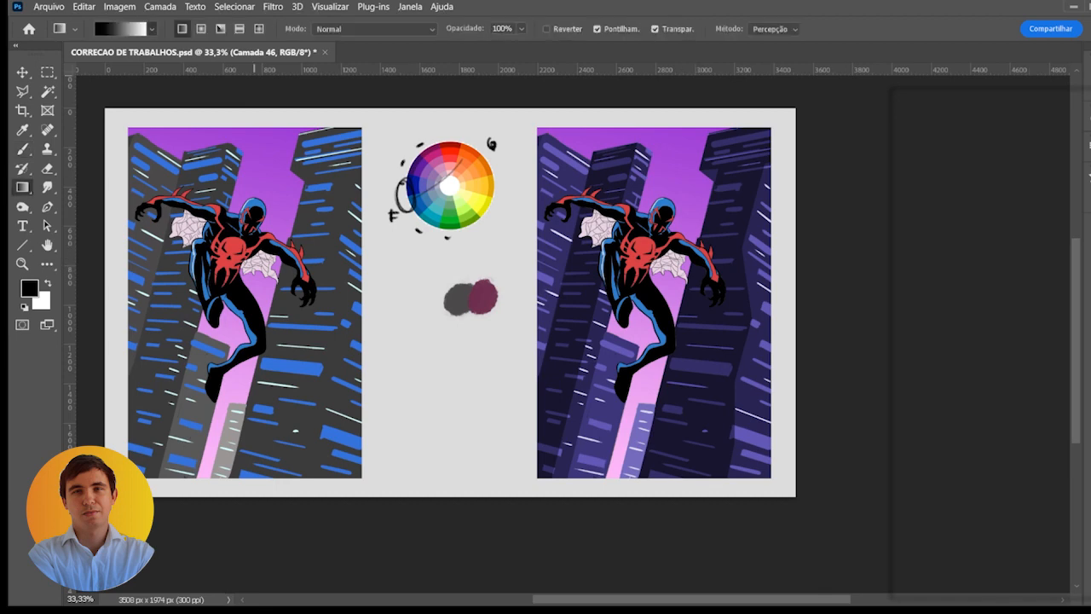
key(period)
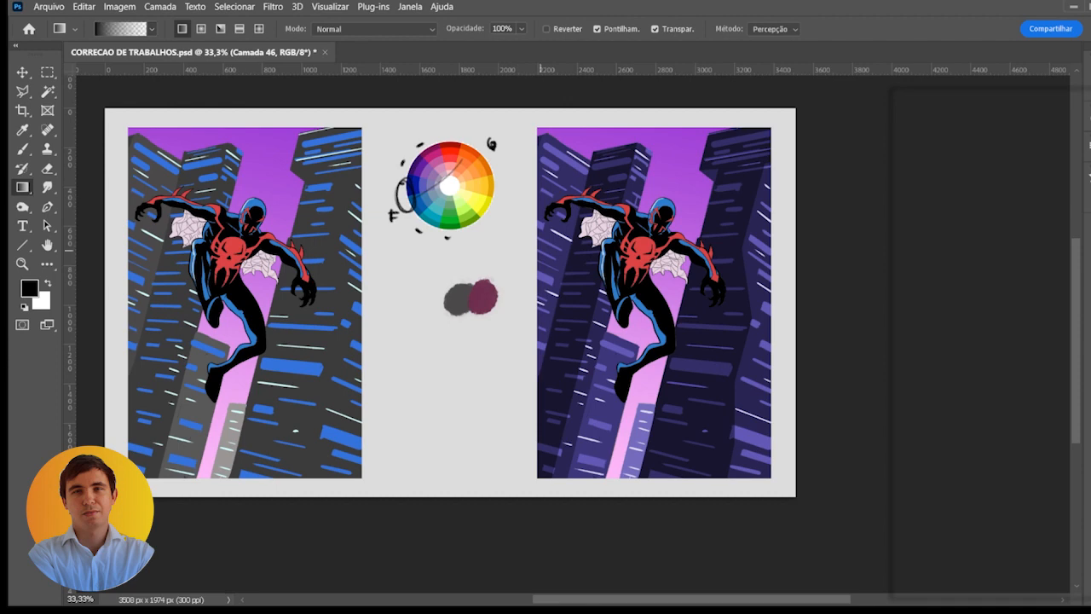
drag(614, 490, 710, 162)
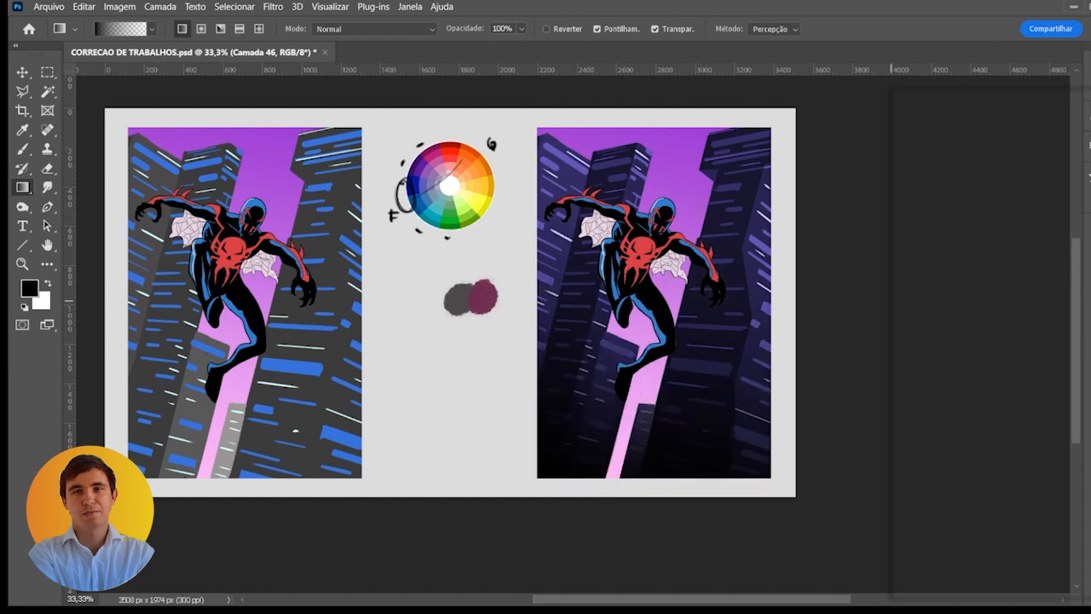
- Cycle through blend modes for the black gradient on Camada 46 and pick one that keeps the lower windows vivid
click(901, 305)
click(900, 305)
click(950, 163)
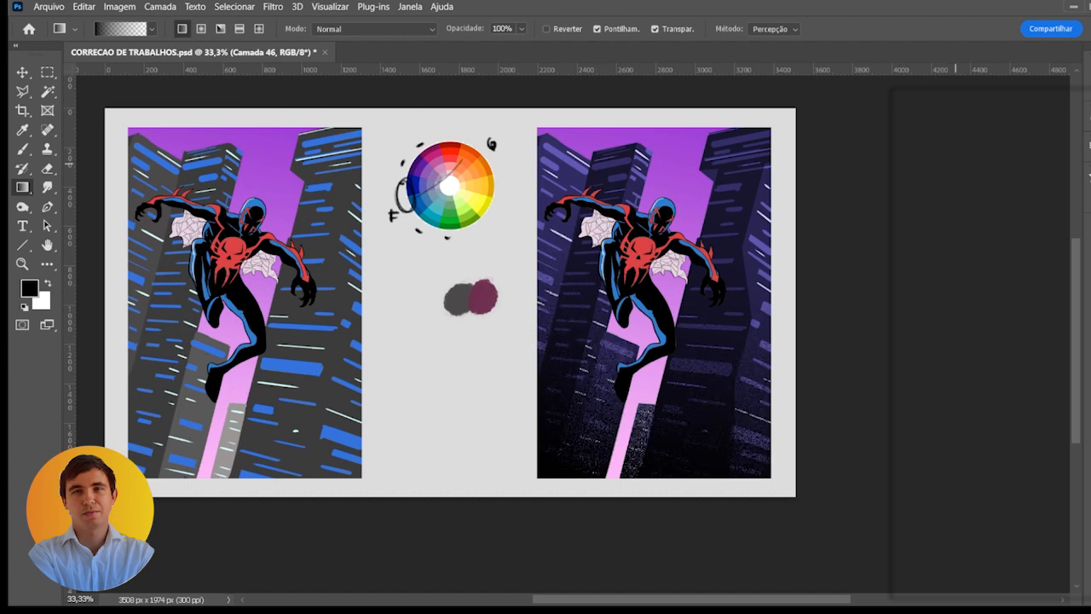
scroll(955, 164, down, 6)
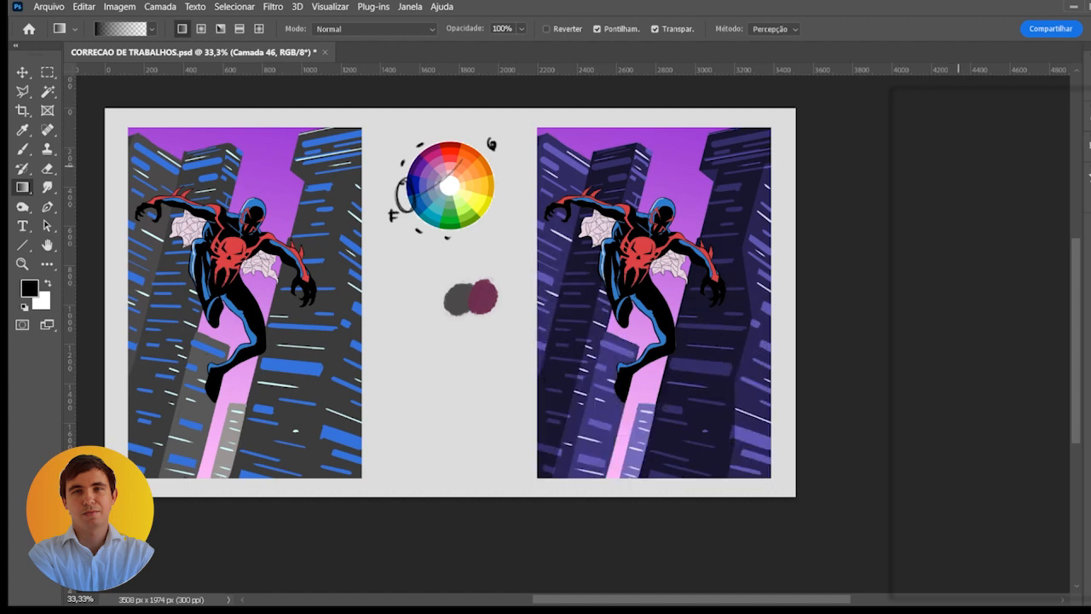
scroll(958, 165, down, 3)
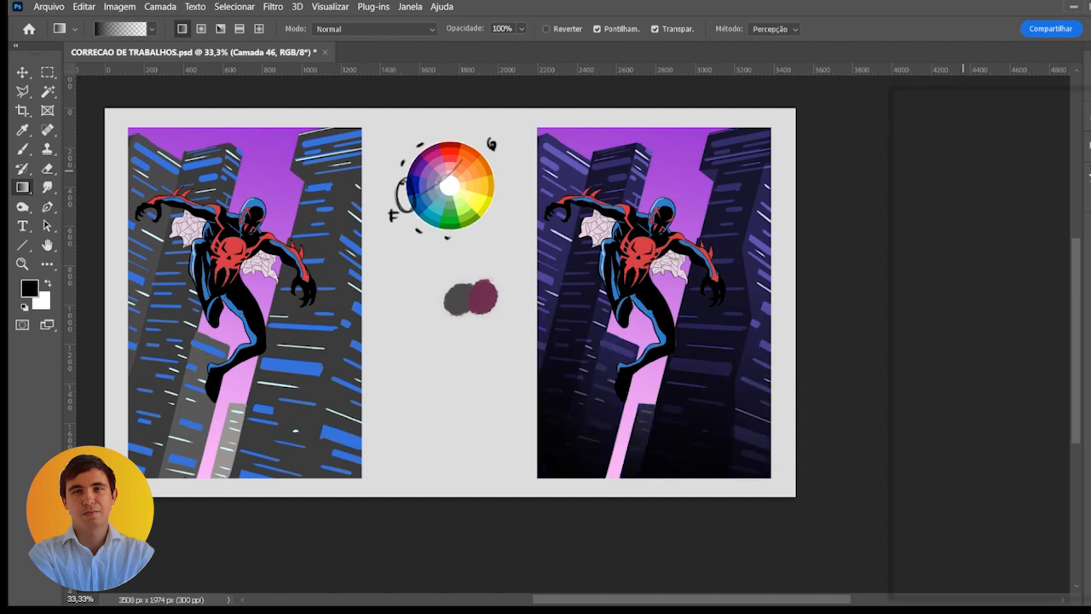
scroll(958, 166, down, 1)
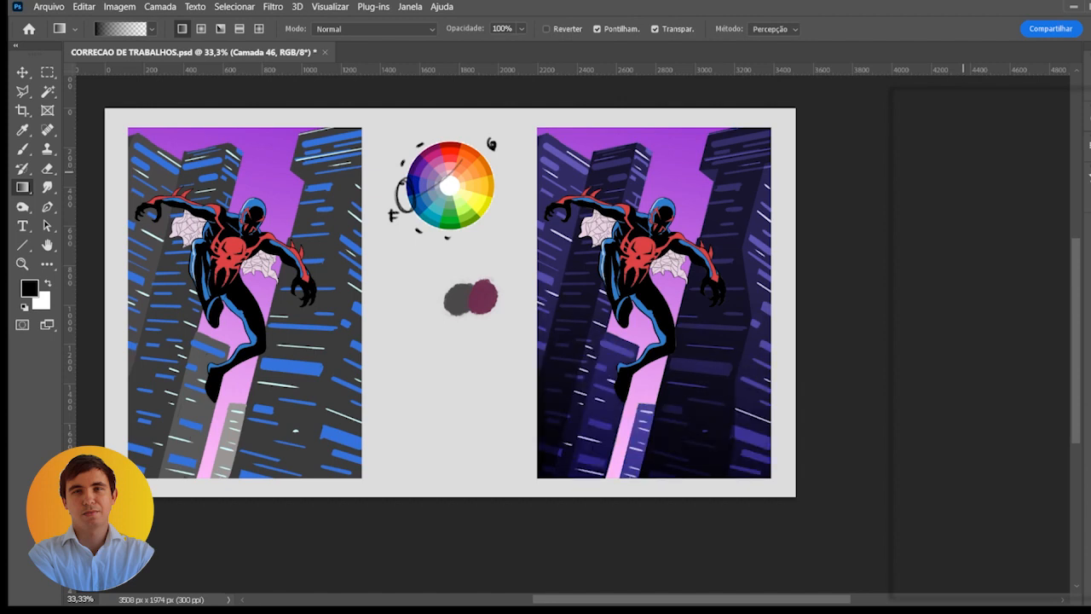
- Recolor the Camada 46 gradient, trying reddish and teal hues before settling on a magenta-purple tint at the buildings' base
key(i)
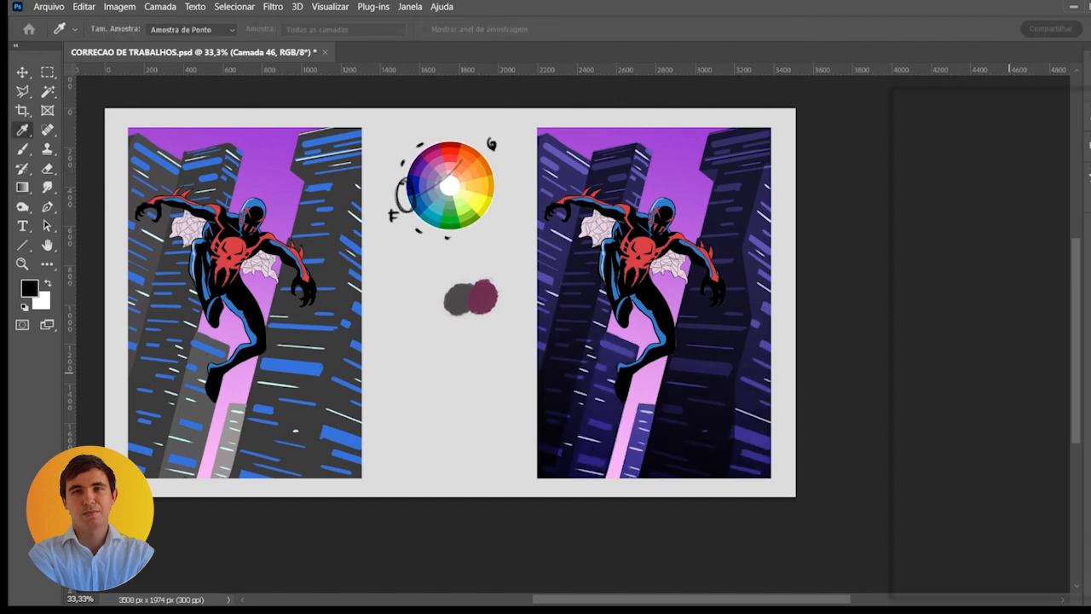
drag(854, 368, 892, 369)
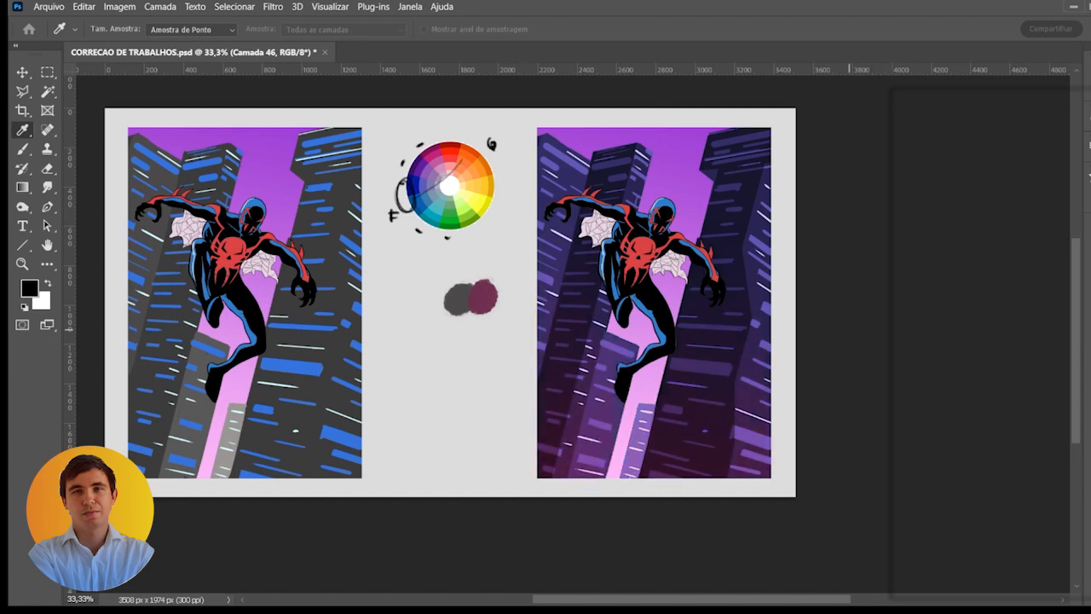
click(868, 177)
click(868, 175)
click(911, 300)
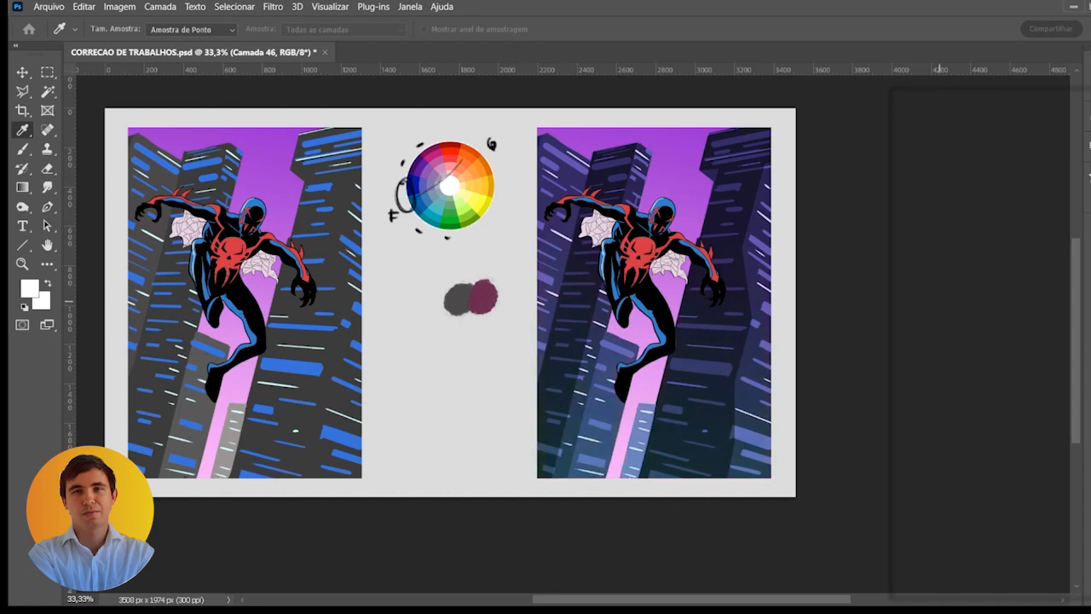
drag(939, 301, 990, 302)
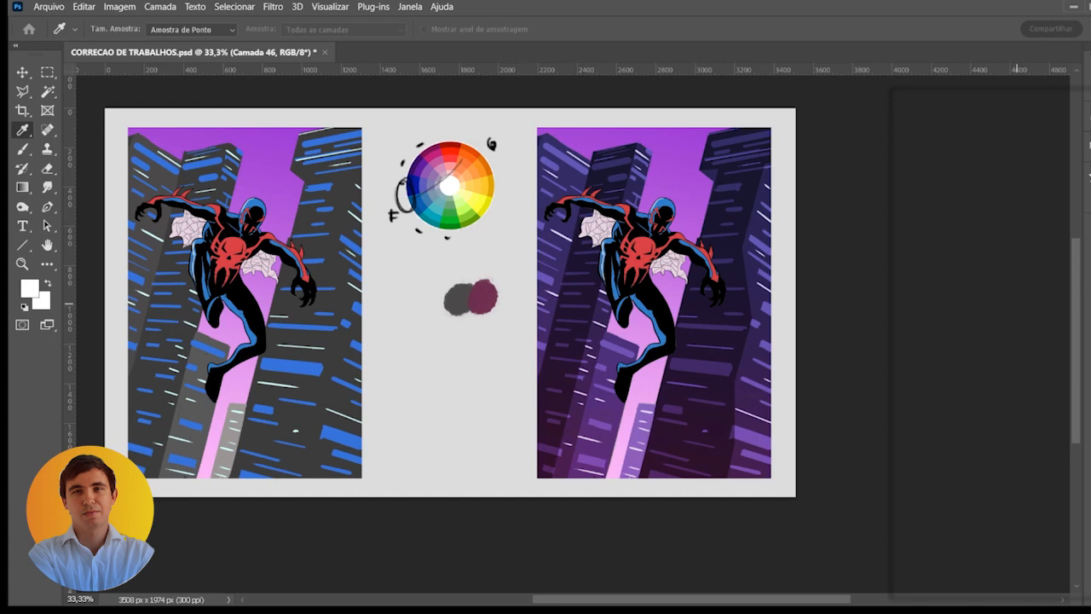
drag(982, 303, 921, 300)
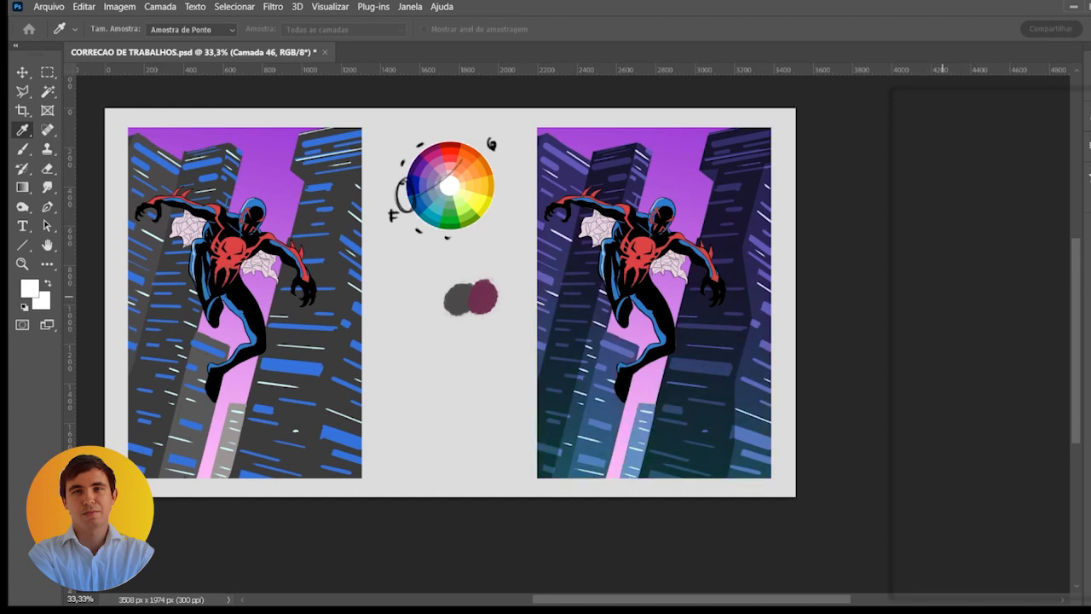
mouse_move(941, 301)
mouse_down()
mouse_move(966, 301)
mouse_move(927, 300)
mouse_up()
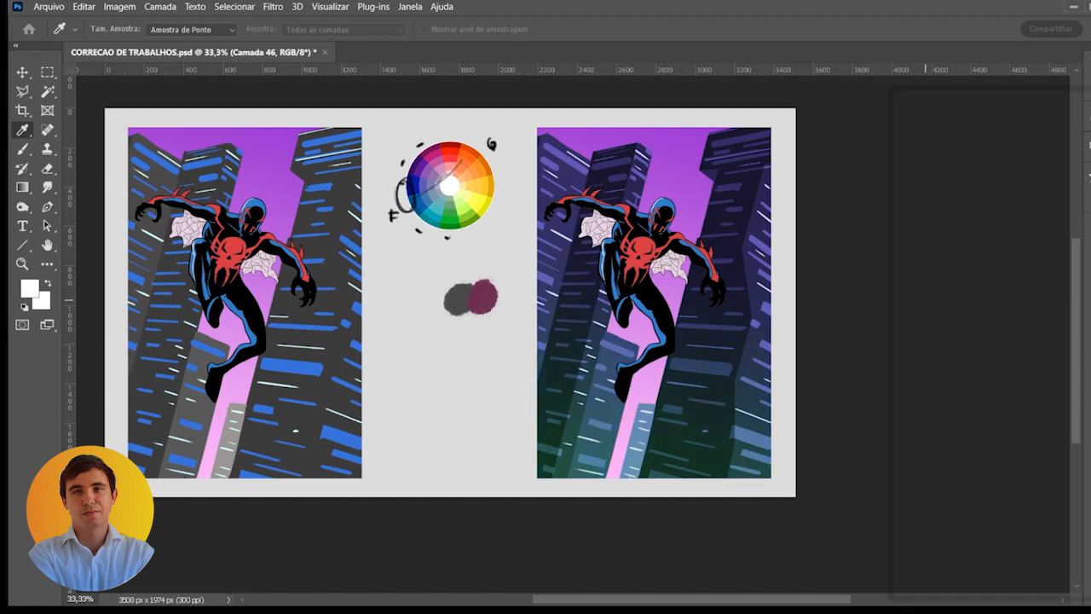
mouse_move(983, 327)
mouse_down()
mouse_move(1007, 327)
mouse_move(948, 331)
mouse_move(982, 331)
mouse_up()
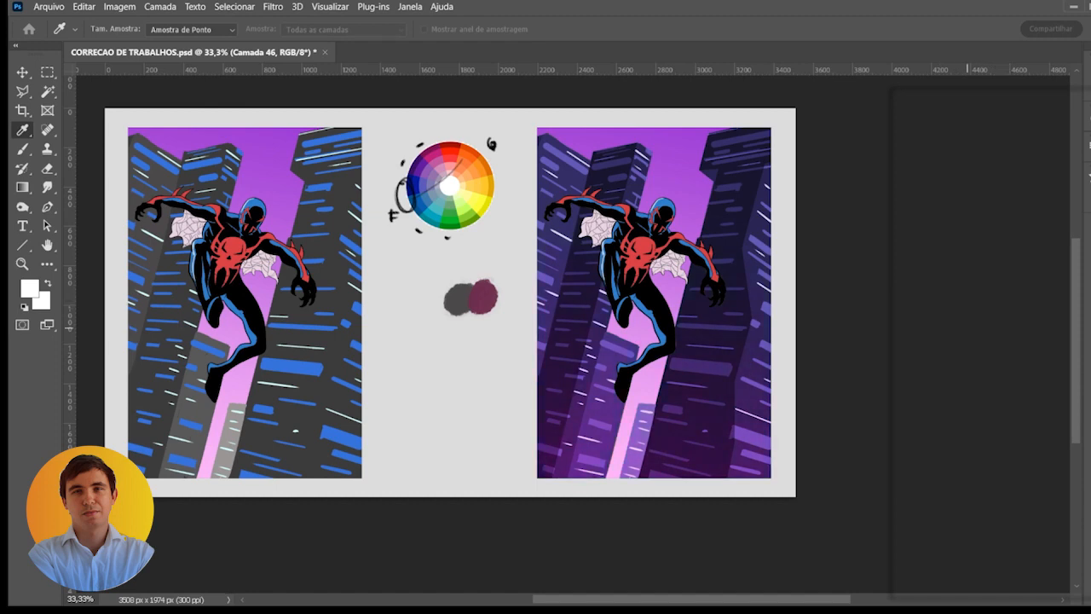
drag(964, 329, 974, 330)
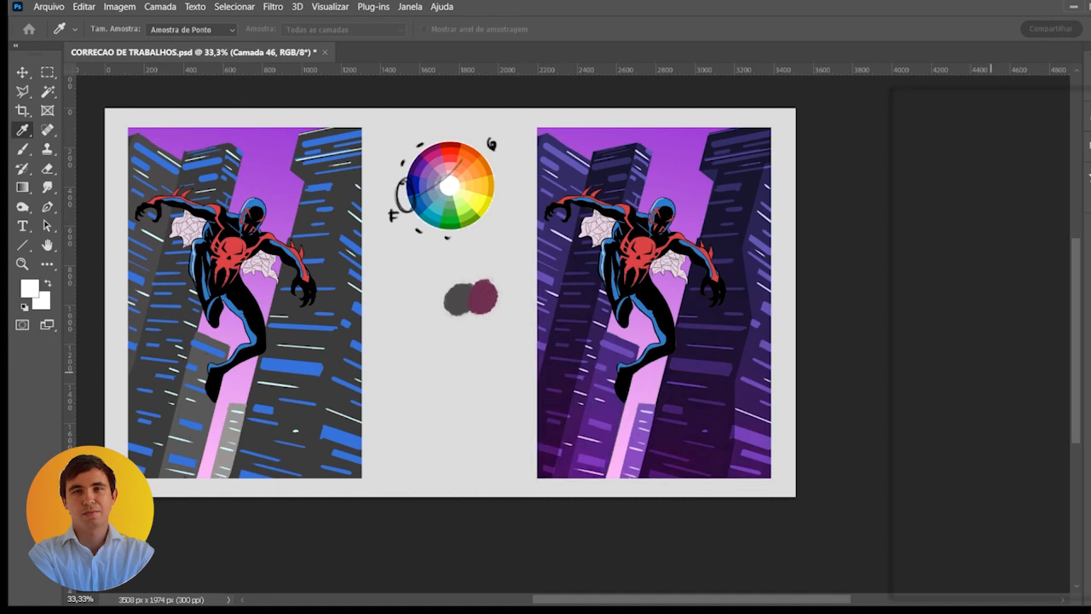
mouse_move(977, 366)
mouse_down()
mouse_move(1027, 368)
mouse_move(997, 370)
mouse_up()
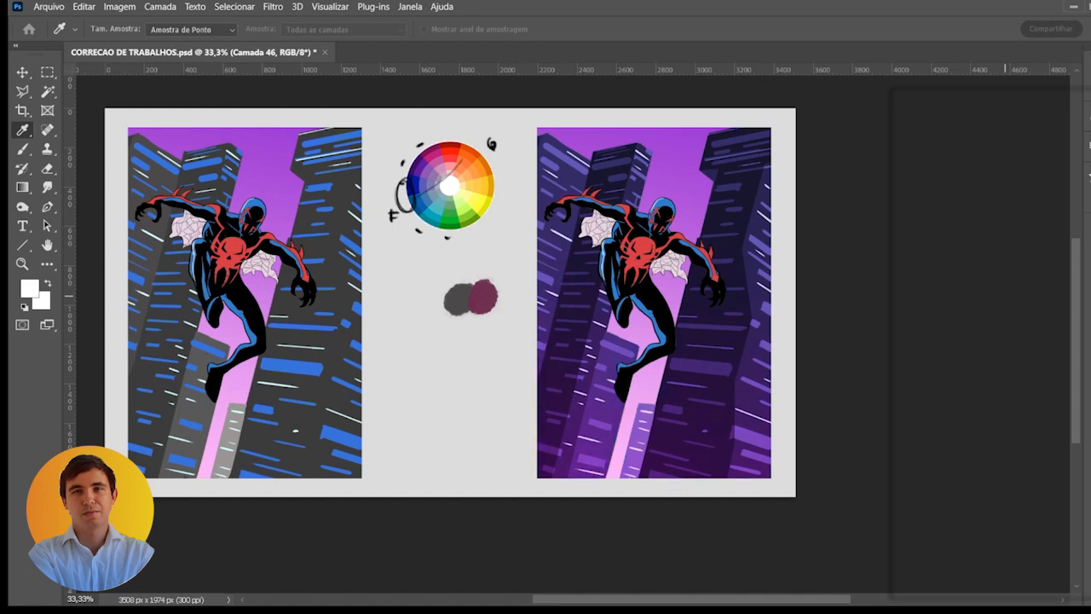
- Adjust the gradient's color again, shifting the tint at the buildings' base to a darker violet
key(g)
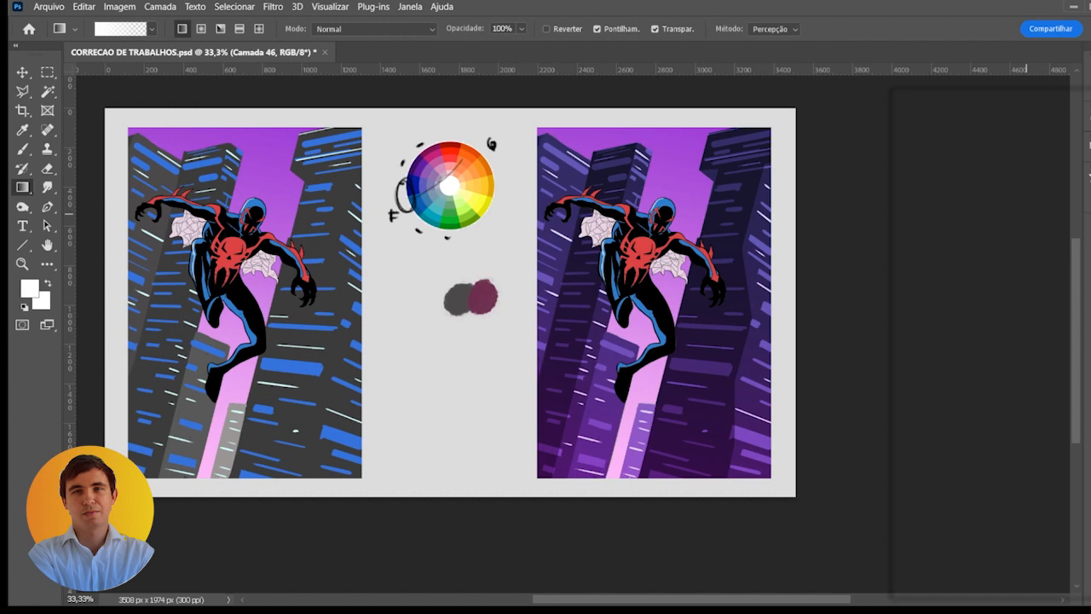
key(i)
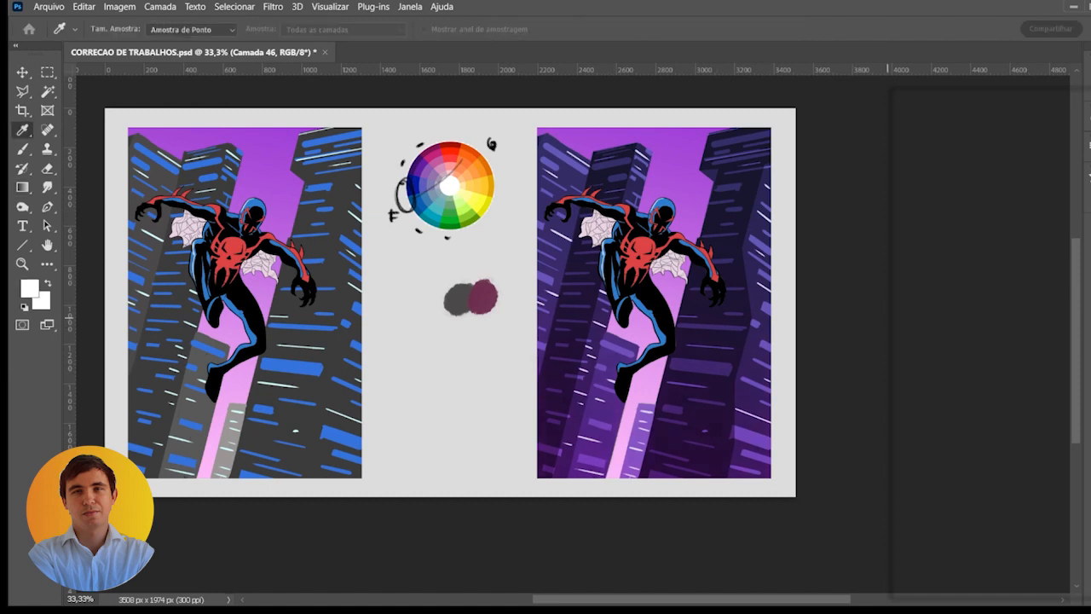
drag(887, 317, 886, 317)
key(g)
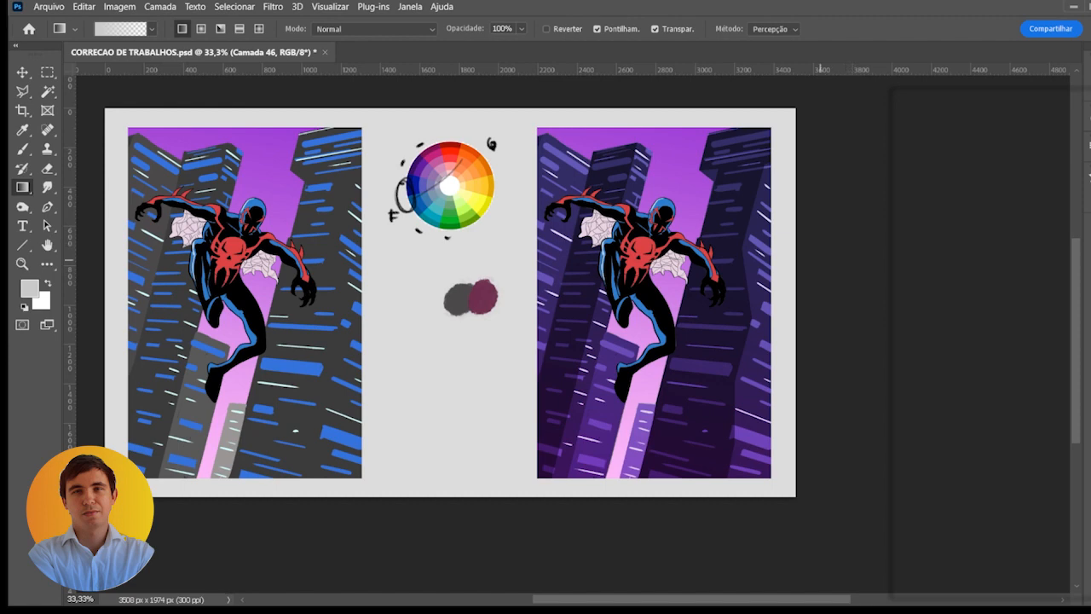
- Add new layer Camada 47 for window glows and choose a soft light-grey brush of size 101
scroll(619, 259, up, 1)
mouse_move(645, 294)
mouse_down()
mouse_move(647, 230)
mouse_move(654, 283)
mouse_up()
scroll(649, 229, down, 1)
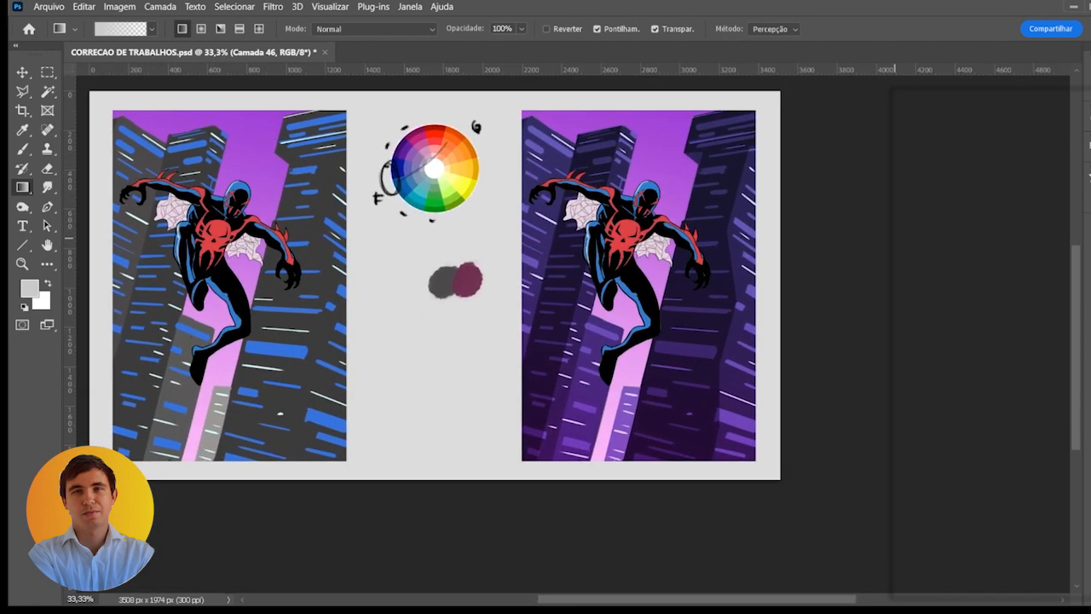
click(906, 286)
click(909, 285)
click(945, 284)
key(b)
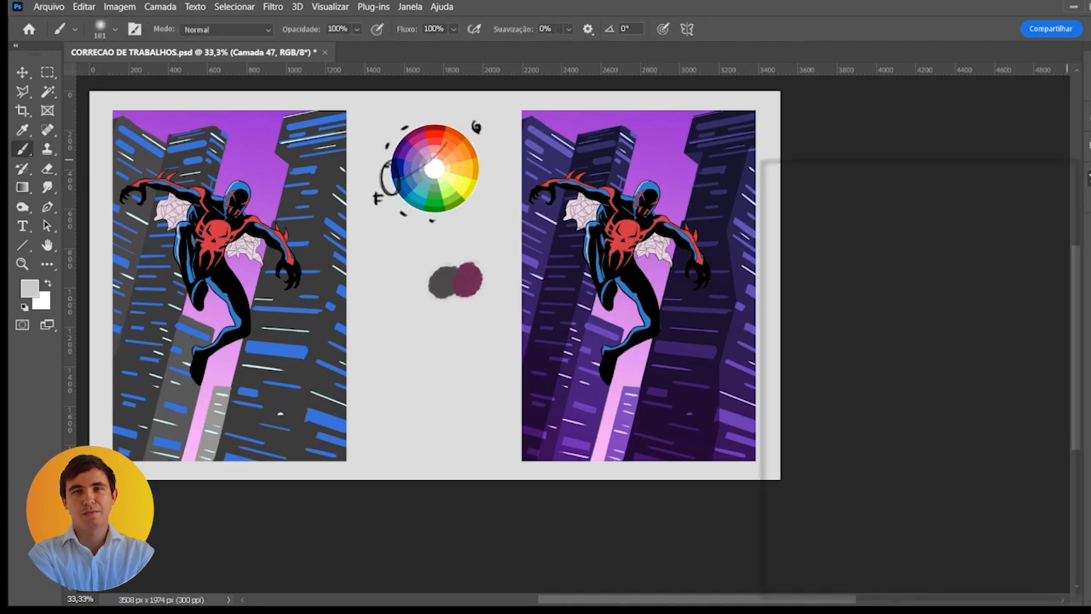
- Paint a soft glow over the bright window lines on the right copy's far-left building with a brush of size 90
scroll(617, 289, up, 1)
drag(545, 247, 581, 269)
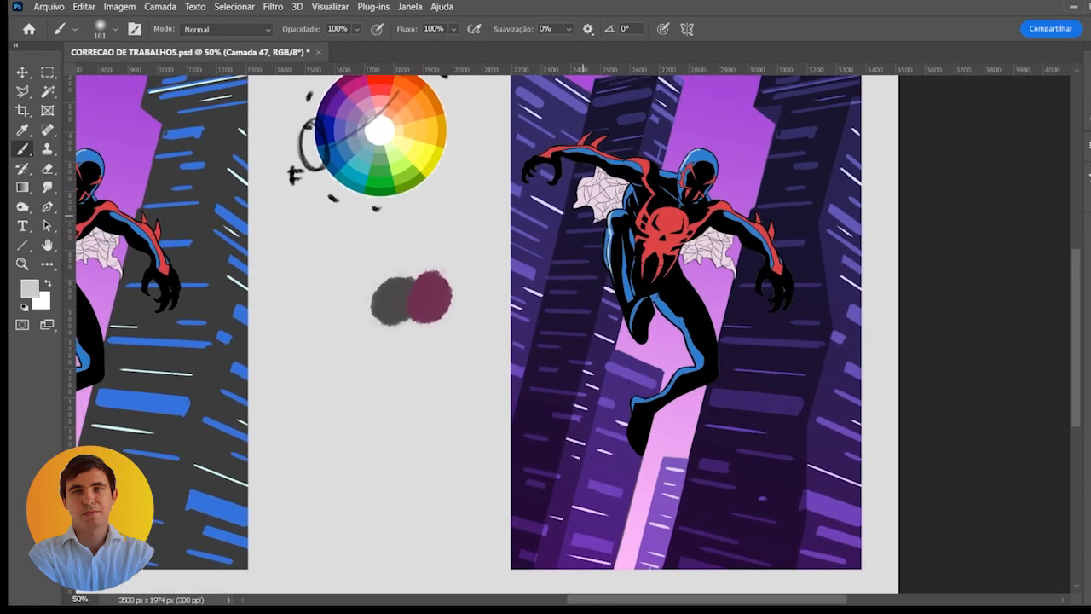
key([)
key([)
key(bracketleft)
key(bracketleft)
key(bracketleft)
key(bracketleft)
scroll(524, 287, up, 2)
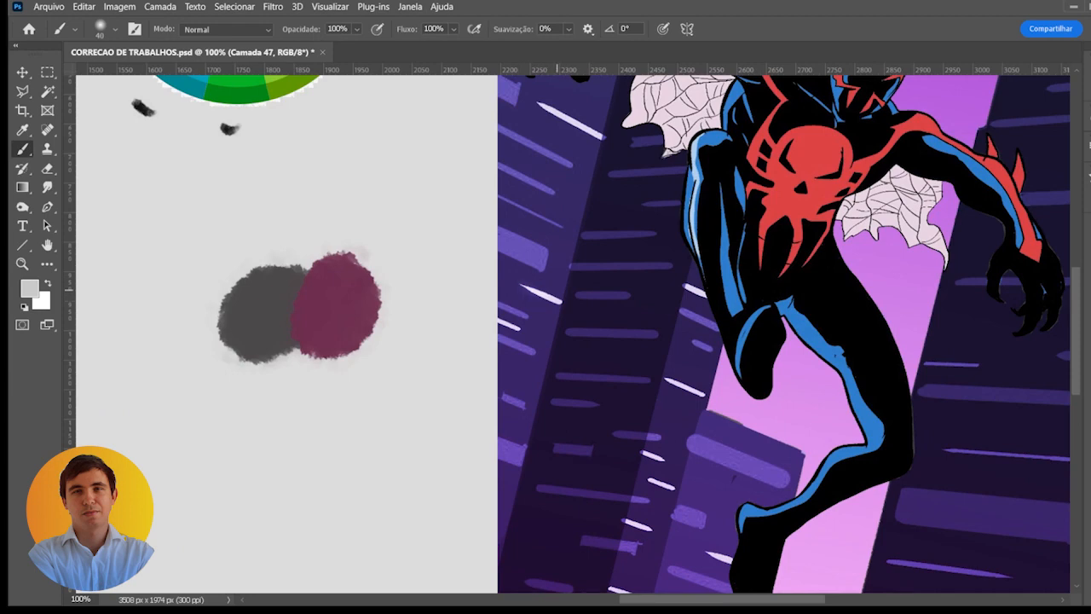
key(bracketright)
key(bracketright)
key(bracketright)
key(bracketright)
click(551, 294)
drag(552, 296, 517, 278)
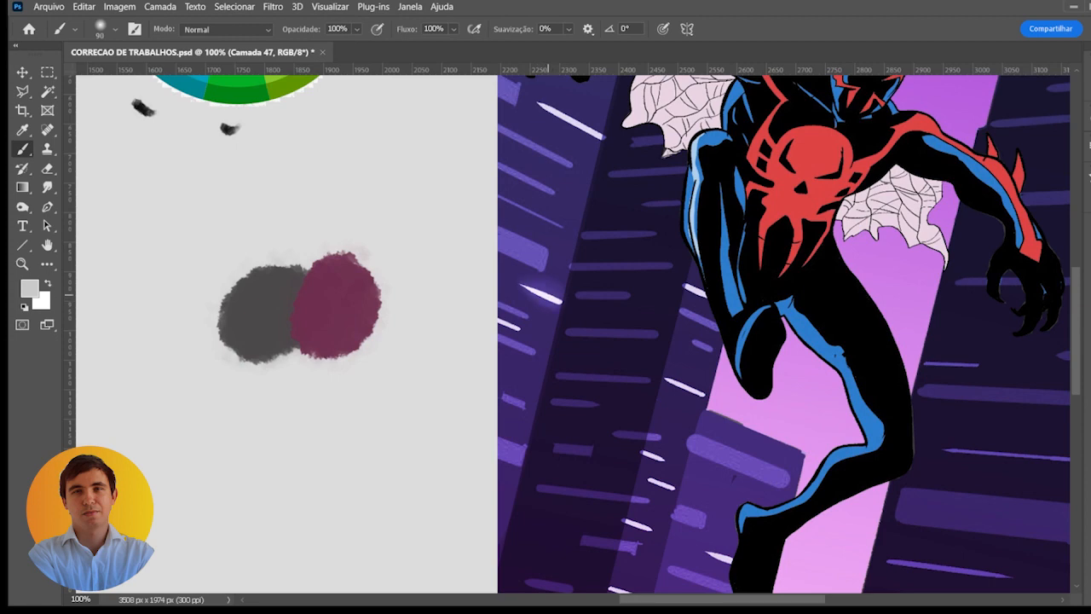
- Add soft glows to the small bright windows of the left buildings and the narrow building below the figure's foot
scroll(695, 330, down, 4)
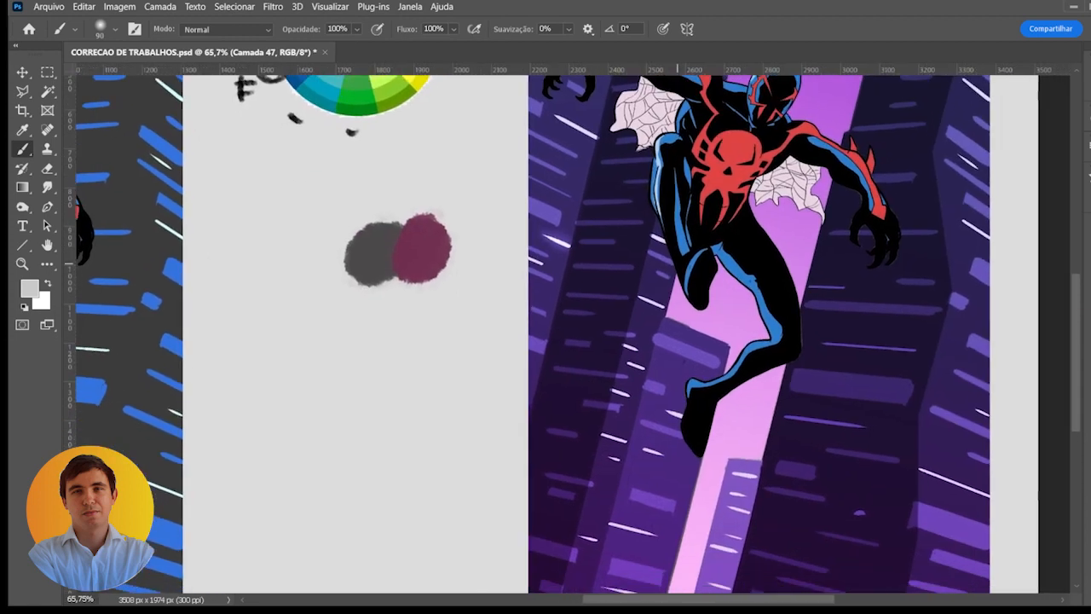
scroll(699, 330, down, 2)
scroll(689, 330, down, 1)
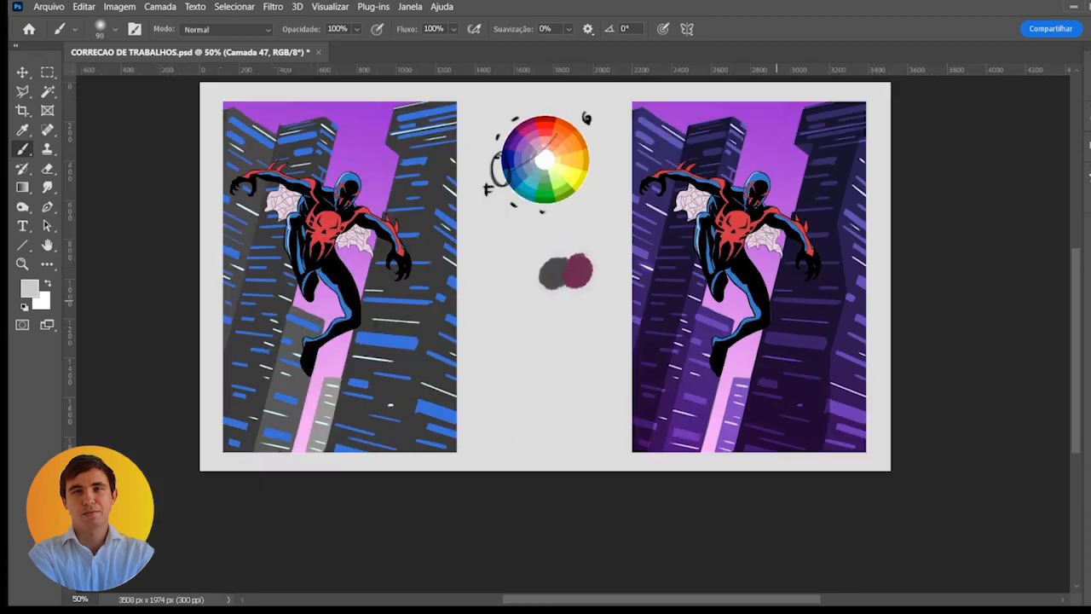
scroll(701, 331, up, 1)
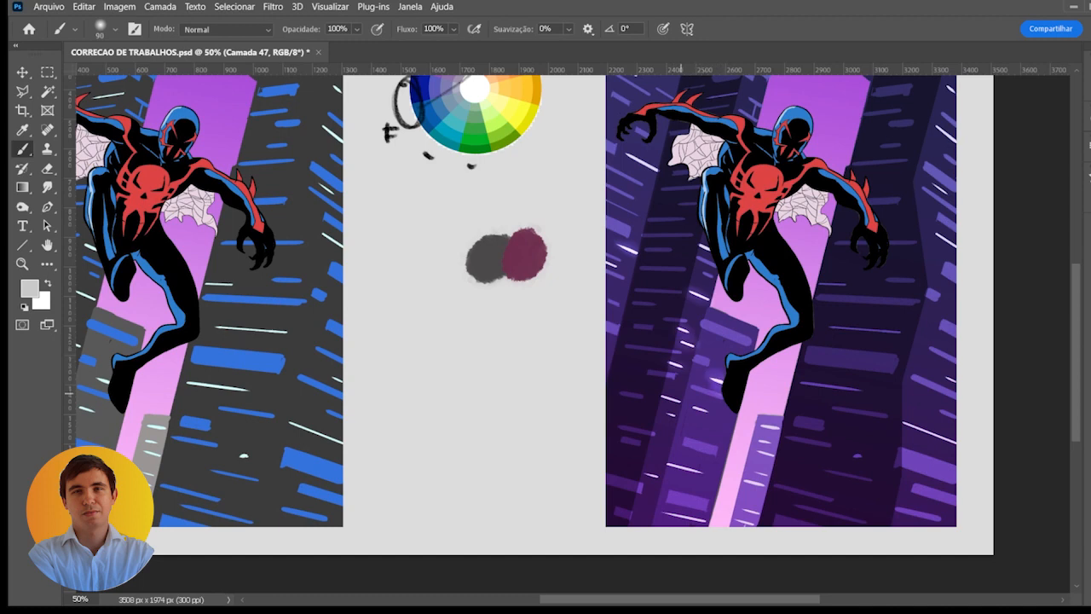
scroll(724, 400, right, 2)
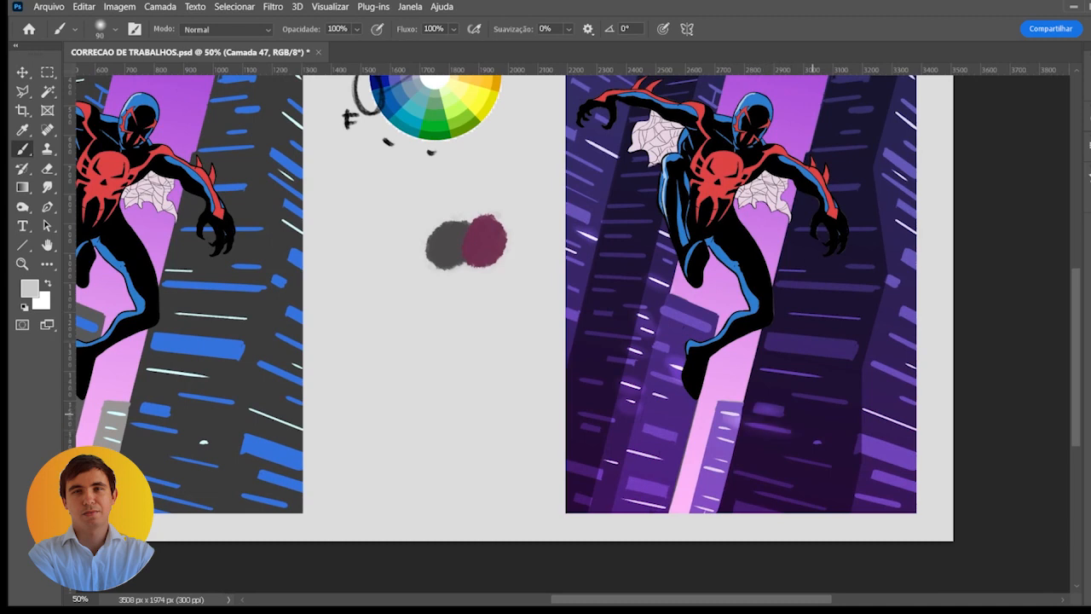
- Brush glows over the wide window and the long window line on the building right of the figure, enlarging the brush to 175
drag(805, 345, 856, 348)
key(Return)
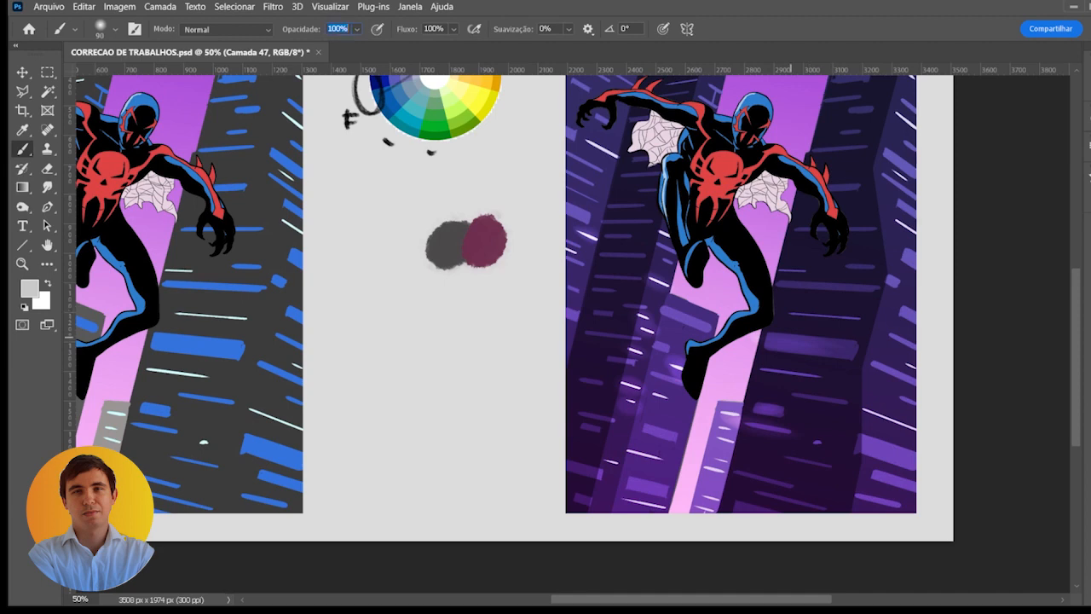
key(Return)
key(bracketright)
key(bracketright)
key(bracketright)
key(bracketright)
drag(788, 338, 823, 346)
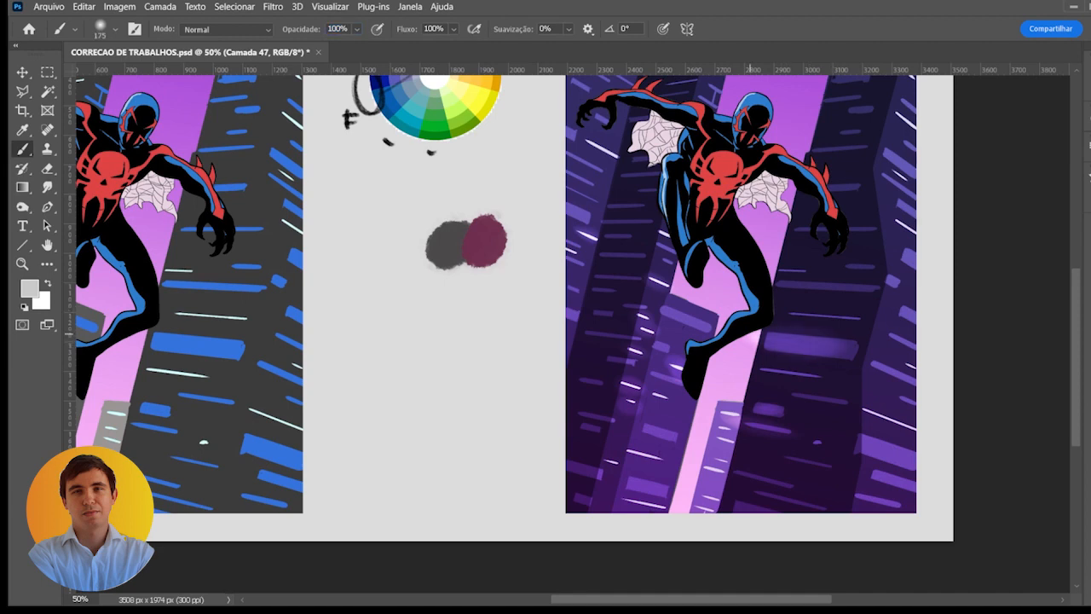
drag(748, 345, 890, 348)
drag(772, 286, 887, 286)
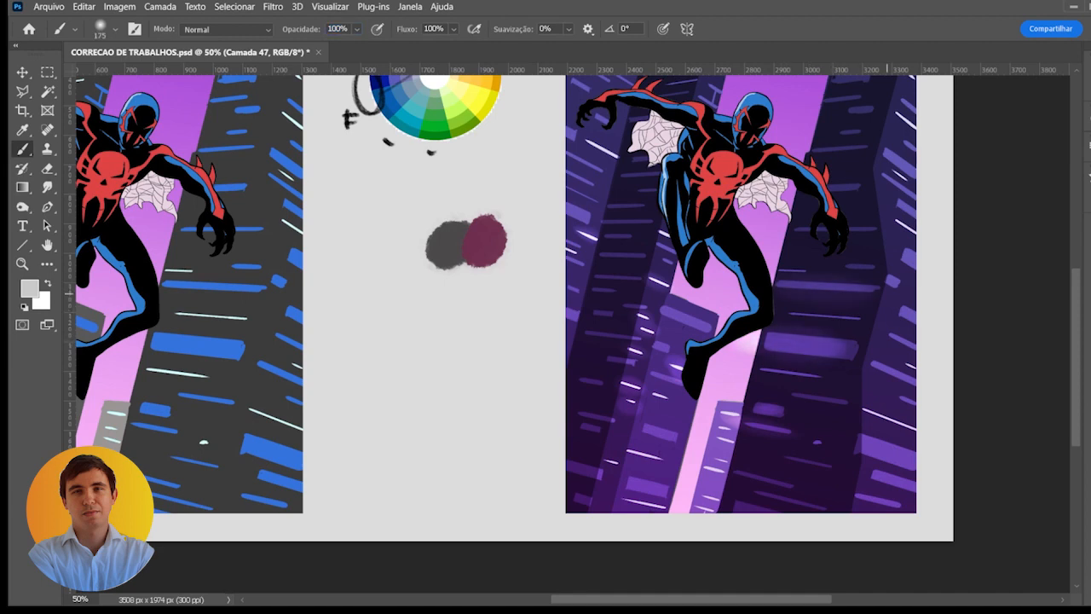
- Paint glows over the upper windows along the illustration's right edge, using brush sizes 50 and 150
scroll(655, 311, up, 2)
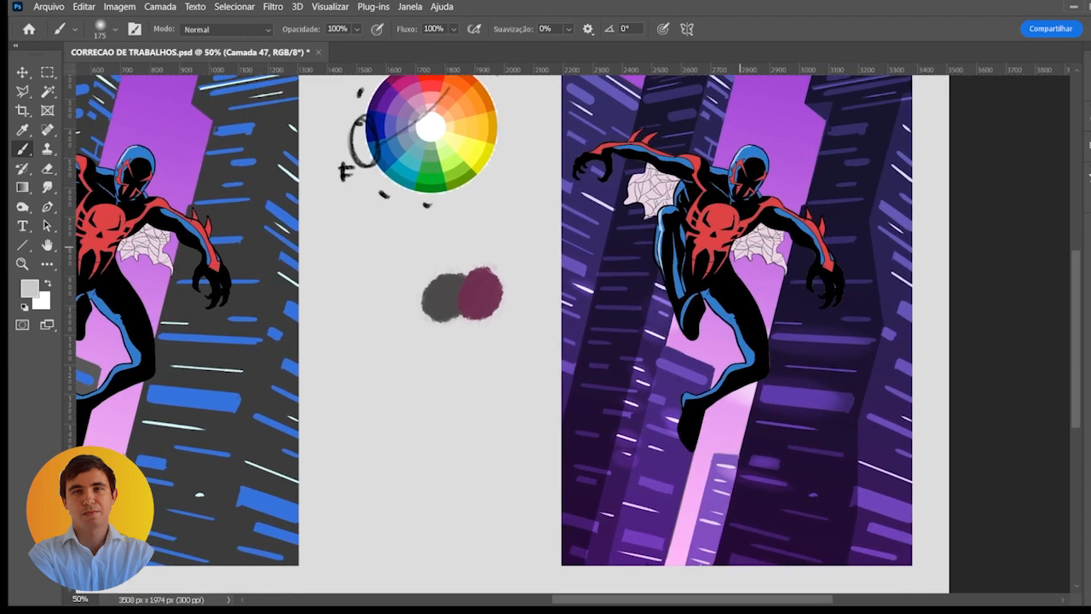
key(bracketleft)
key(bracketleft)
key(bracketleft)
key(bracketleft)
key(bracketleft)
key(bracketleft)
key(bracketleft)
key(bracketleft)
key(bracketleft)
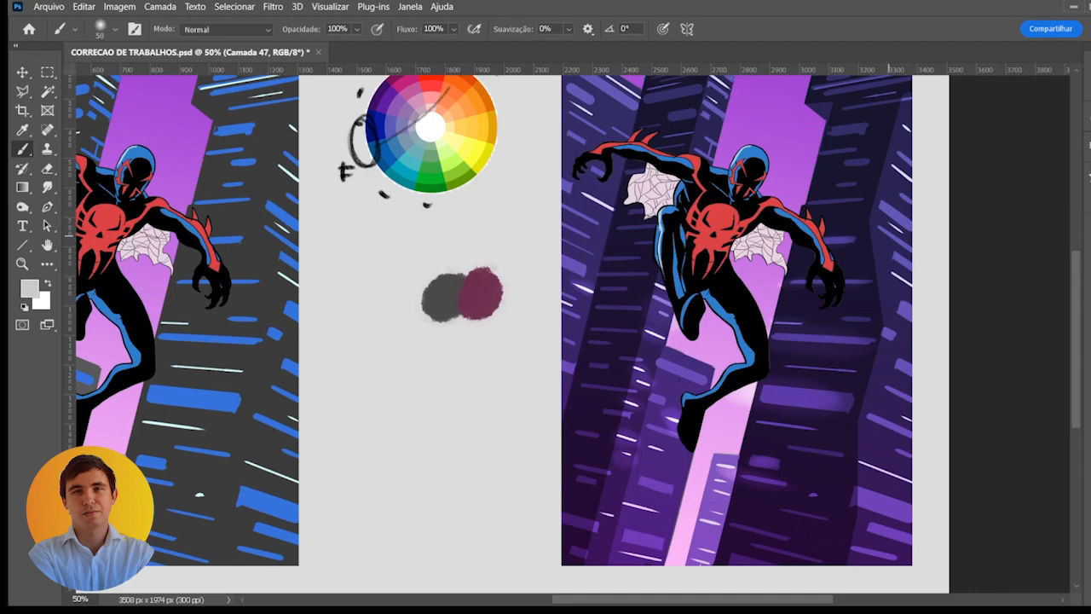
mouse_move(886, 208)
mouse_down()
mouse_move(920, 226)
mouse_move(905, 261)
mouse_move(913, 266)
mouse_up()
key(bracketright)
key(bracketright)
key(bracketright)
key(bracketright)
drag(893, 276, 909, 284)
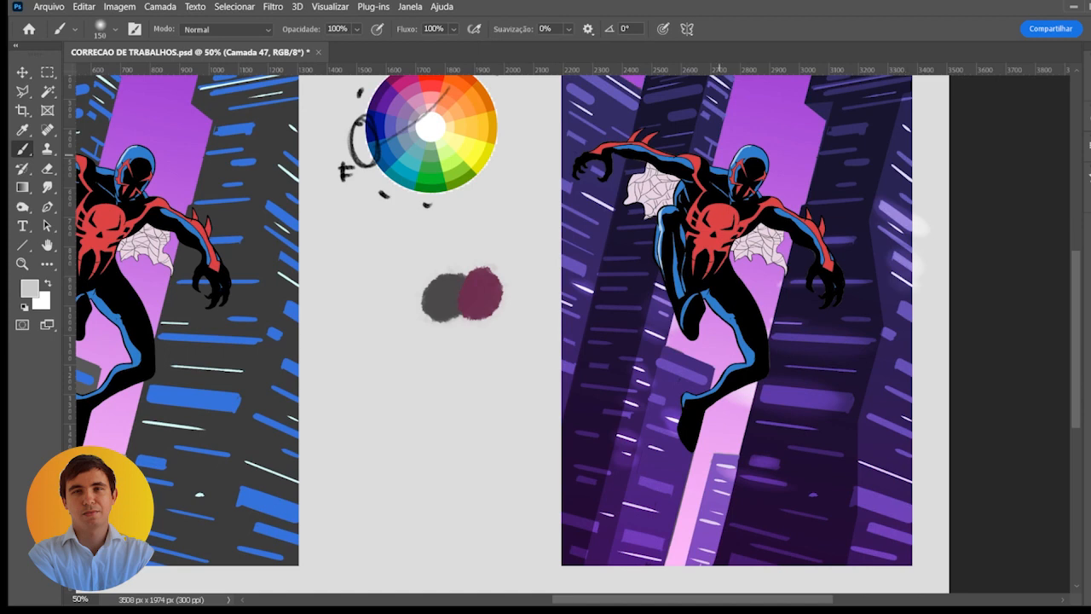
- Brush soft glows over the bright windows along the left edge of the right copy, reducing the brush to size 70
key(bracketleft)
key(bracketleft)
mouse_move(590, 197)
mouse_down()
mouse_move(601, 207)
mouse_move(563, 183)
mouse_move(594, 221)
mouse_move(567, 224)
mouse_move(578, 230)
mouse_move(578, 271)
mouse_up()
key(bracketright)
key(bracketleft)
key(bracketleft)
key(bracketleft)
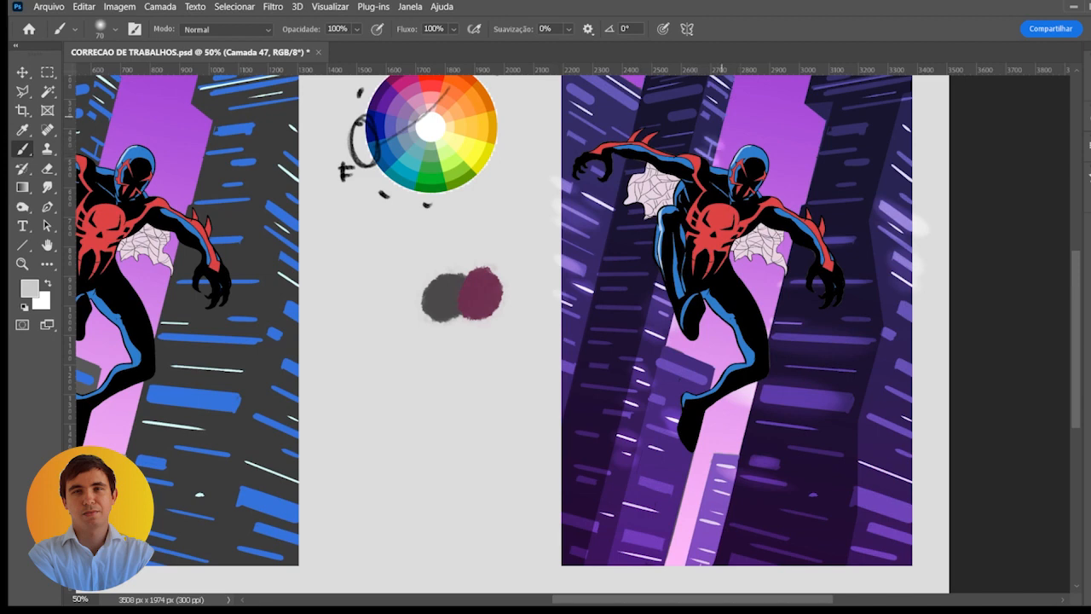
- Paint glows over the upper windows of the right copy's left, middle and right buildings with a brush of size 125
key(bracketright)
key(bracketright)
key(bracketright)
key(bracketright)
drag(718, 105, 671, 215)
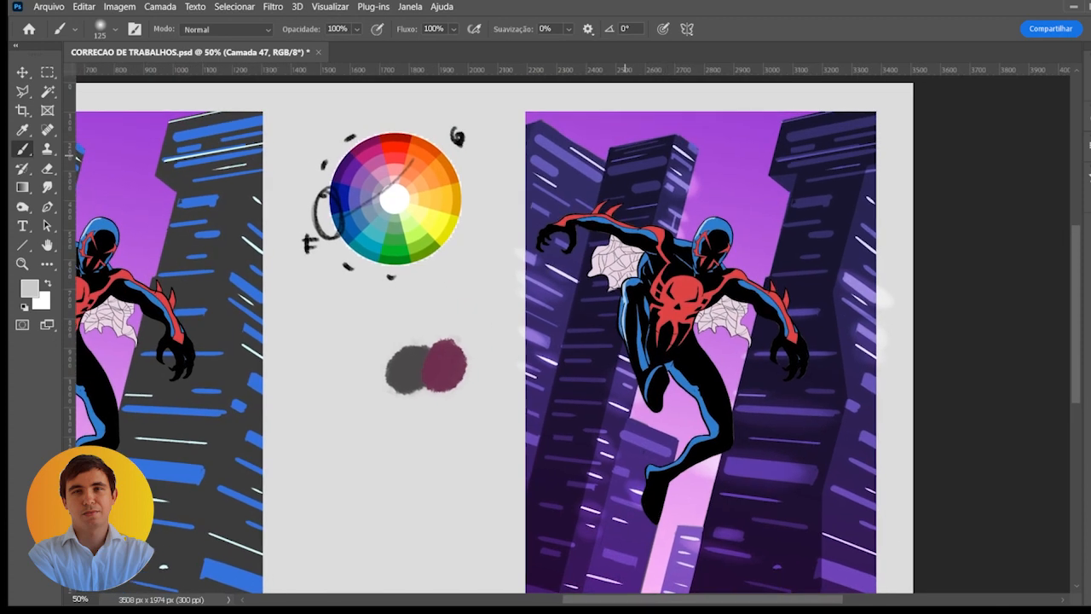
drag(625, 155, 669, 153)
mouse_move(548, 150)
mouse_down()
mouse_move(577, 160)
mouse_move(542, 166)
mouse_up()
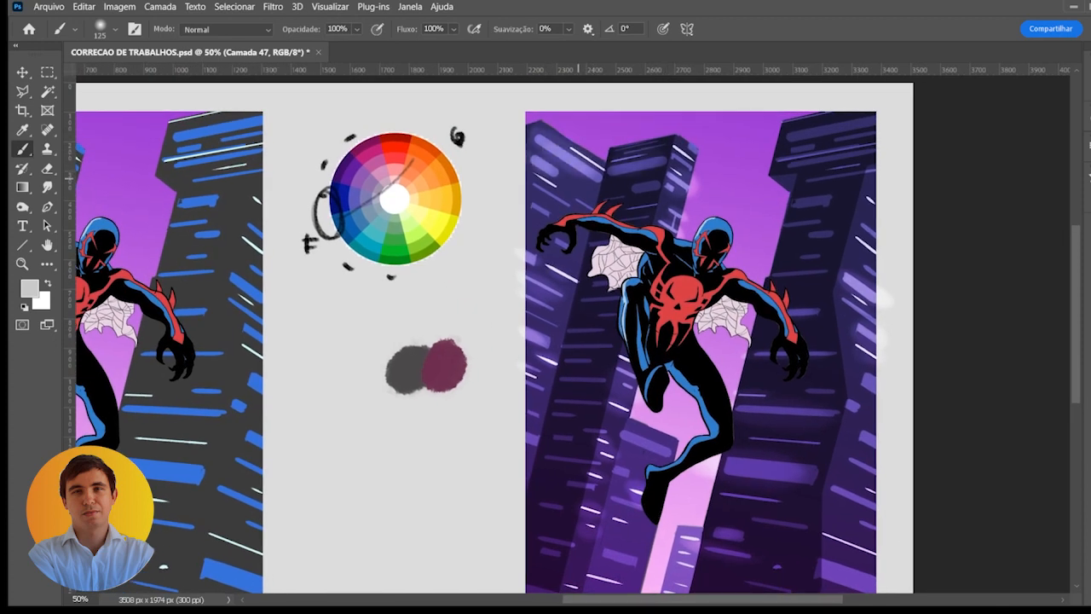
mouse_move(686, 148)
mouse_down()
mouse_move(706, 152)
mouse_move(694, 157)
mouse_up()
mouse_move(789, 127)
mouse_down()
mouse_move(861, 140)
mouse_move(784, 162)
mouse_move(842, 166)
mouse_move(788, 204)
mouse_up()
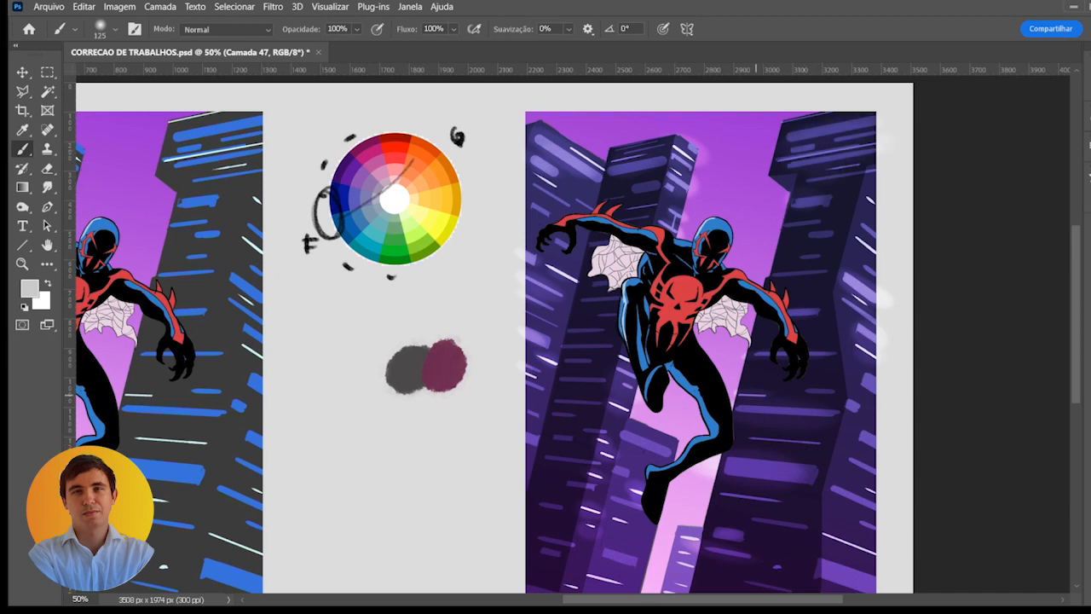
- Add a glow to the wide purple window low on the building at the left of the figure's foot
drag(745, 426, 773, 307)
drag(627, 438, 655, 436)
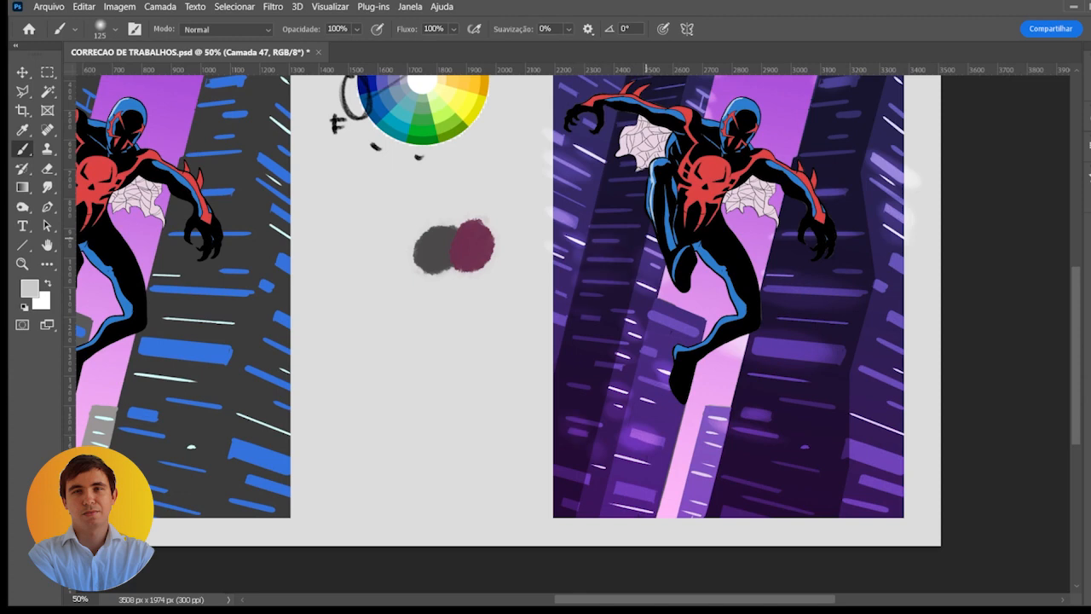
key(ctrl+minus)
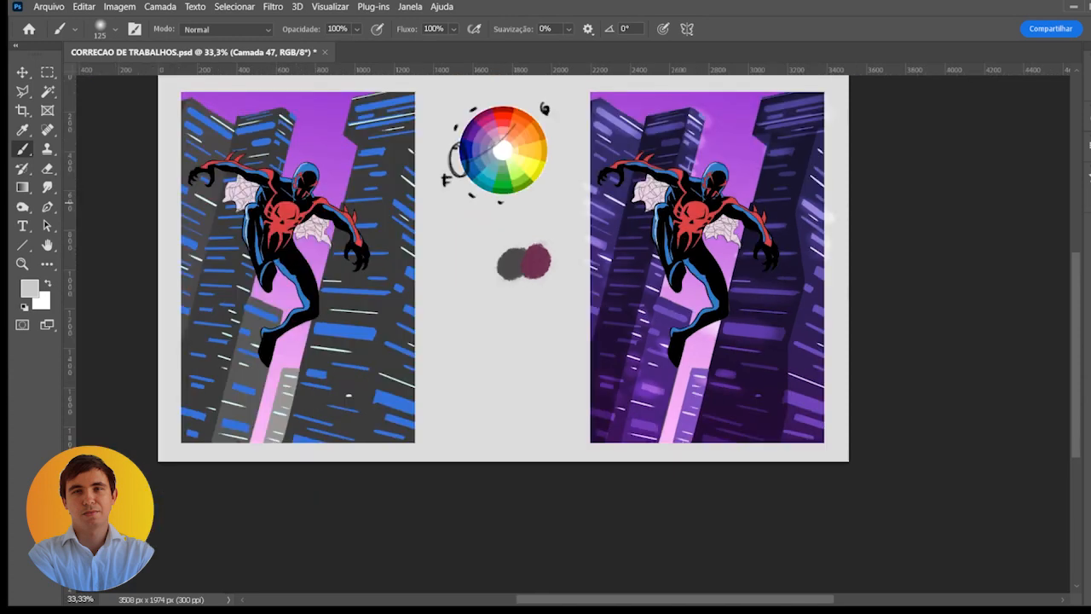
- Hide the clean figure layer and the window-glow layer of the right copy
click(914, 260)
click(913, 260)
click(913, 277)
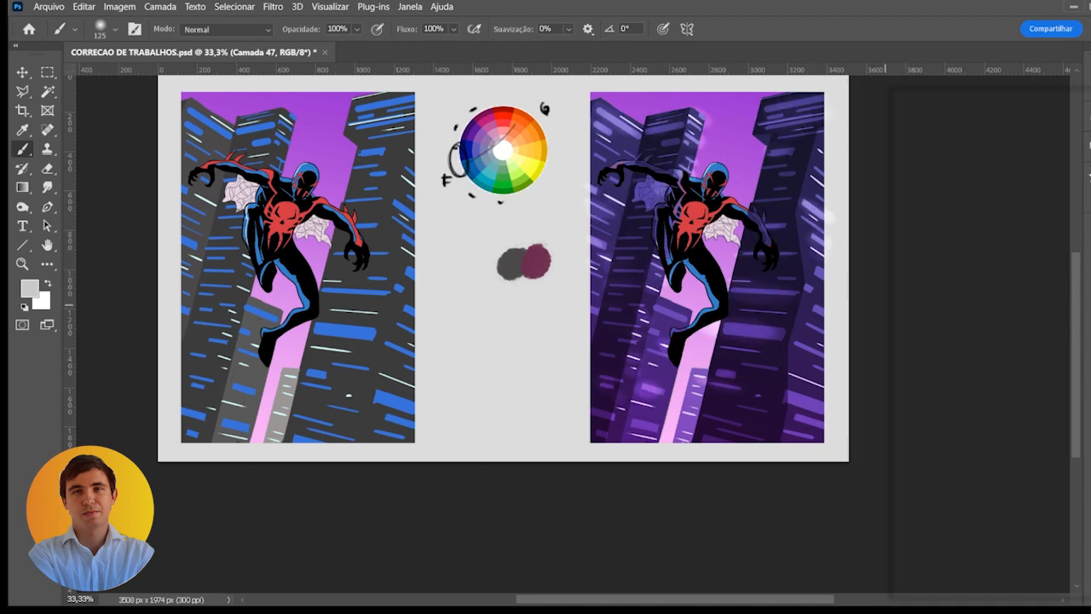
click(913, 303)
click(909, 299)
click(904, 300)
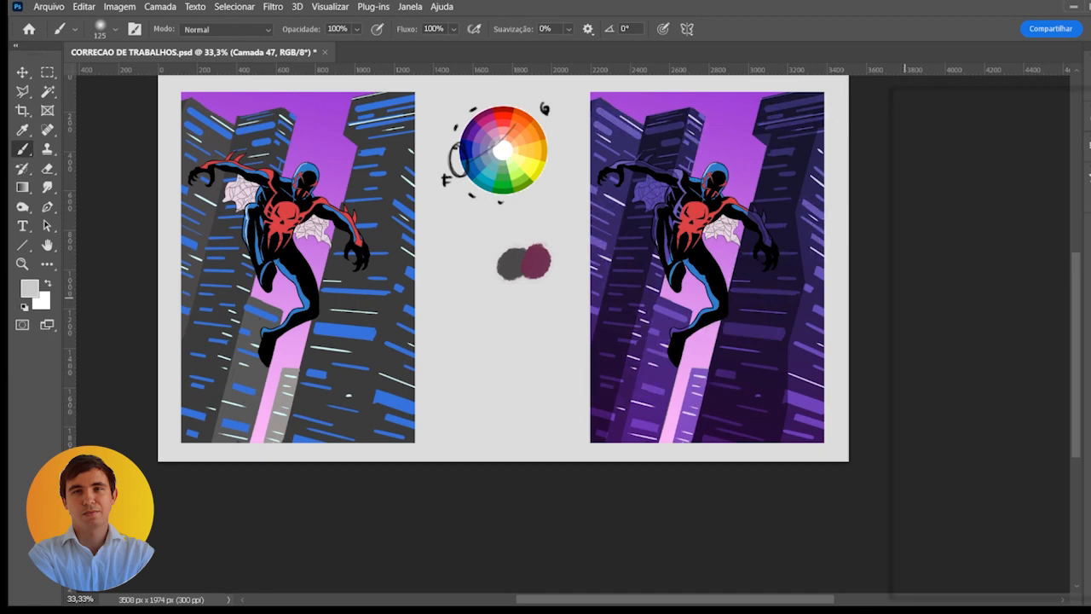
- Make the building layer Camada 42 active, then hide the clean figure layer and clear the selection around the figure
click(902, 282)
ctrl+click(955, 285)
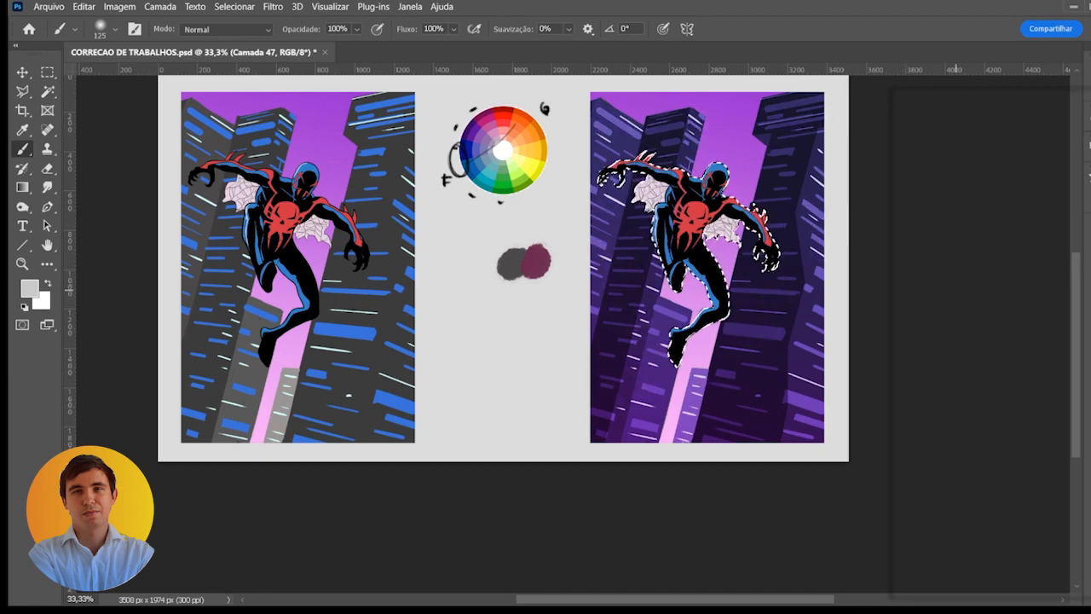
click(1002, 365)
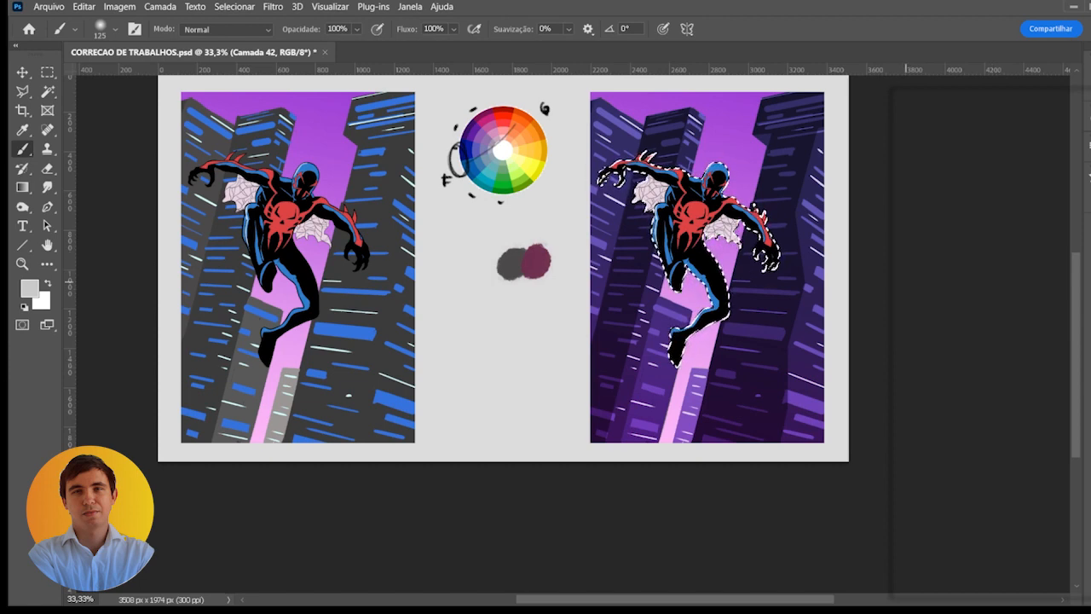
click(919, 332)
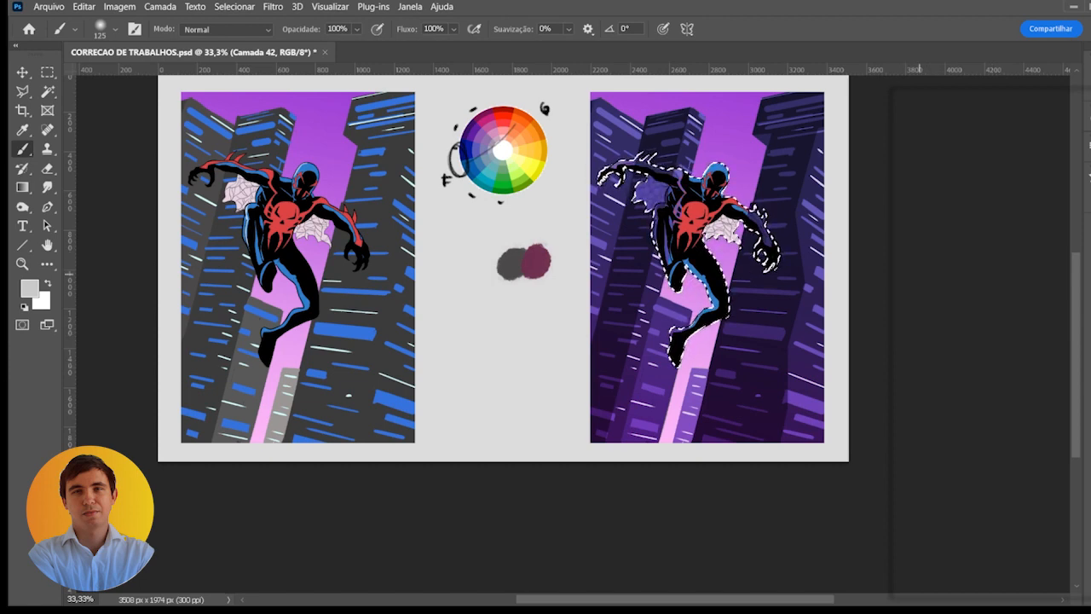
key(ctrl+d)
- Paint out the outstretched arm over the far-left building with its sampled dark purple, using a hard-edged brush of size 40
scroll(615, 158, up, 2)
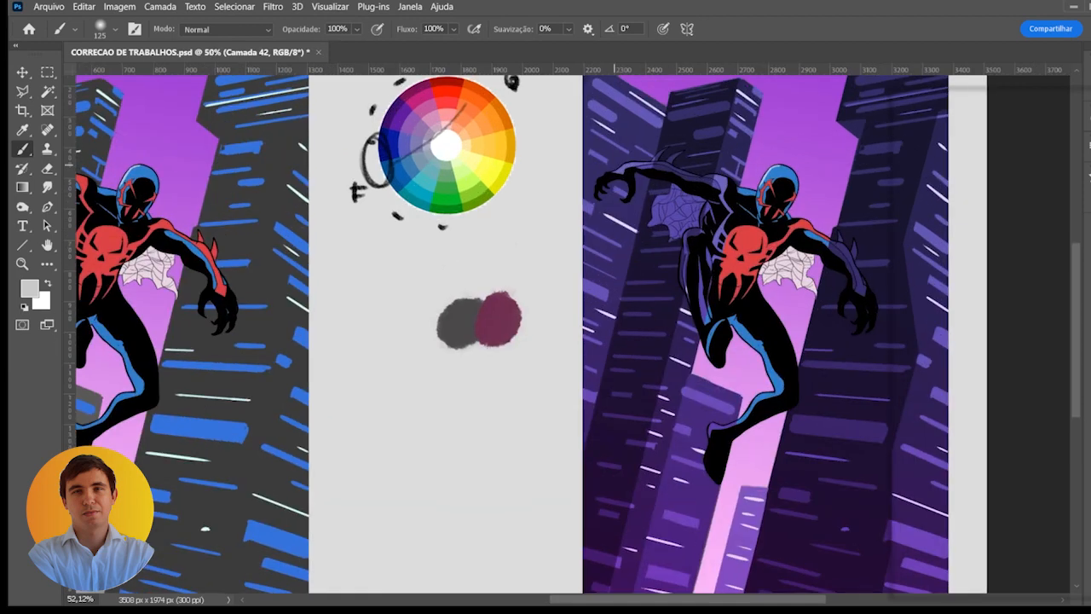
drag(676, 199, 662, 219)
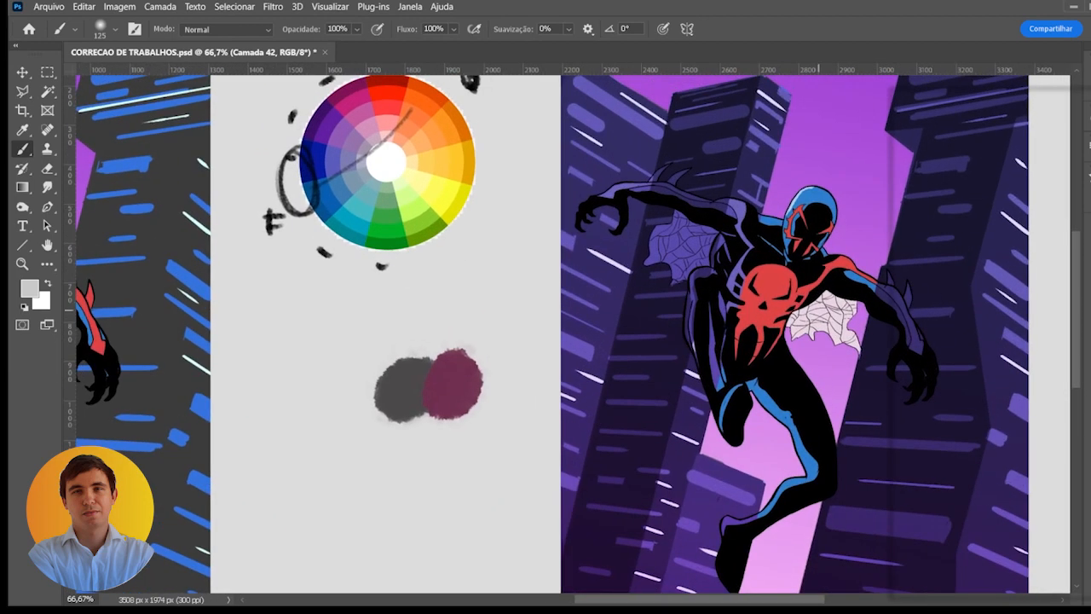
alt+click(600, 239)
key(bracketleft)
key(bracketleft)
key(bracketleft)
key(bracketleft)
key(bracketleft)
key(bracketleft)
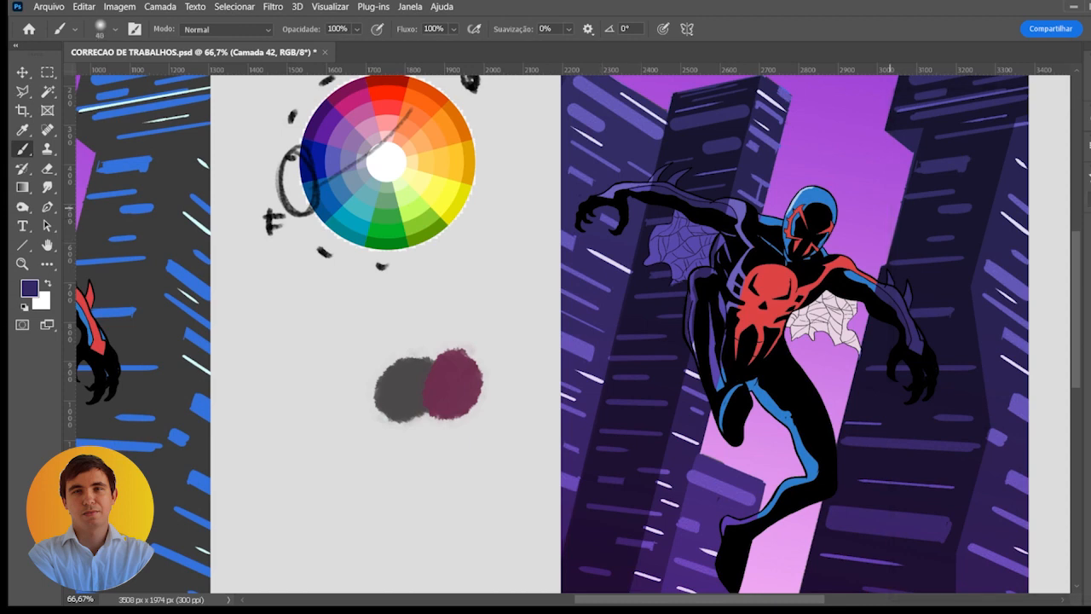
key(bracketleft)
key(bracketleft)
key(bracketleft)
key(bracketleft)
key(bracketleft)
key(Return)
key(Return)
key(bracketright)
key(bracketright)
key(bracketright)
key(bracketright)
key(bracketright)
mouse_move(581, 226)
mouse_down()
mouse_move(597, 197)
mouse_move(622, 227)
mouse_move(607, 217)
mouse_move(632, 186)
mouse_move(655, 205)
mouse_move(660, 174)
mouse_move(677, 167)
mouse_up()
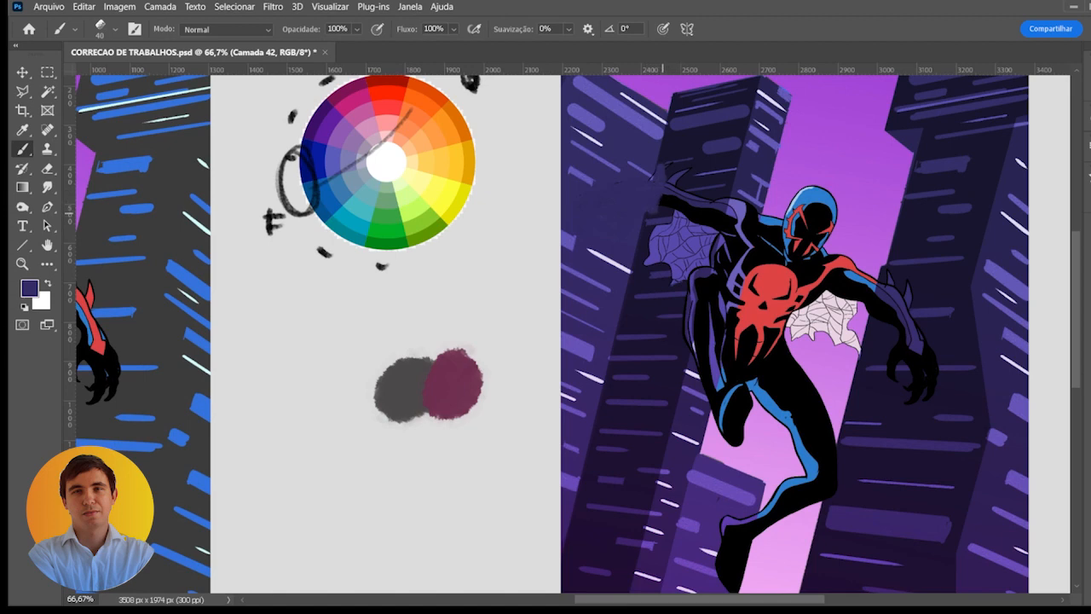
- Paint over the web, shoulder and bent leg covering the middle building, sampling its dark front and side colors
alt+click(662, 213)
mouse_move(654, 211)
mouse_down()
mouse_move(651, 166)
mouse_move(676, 208)
mouse_move(653, 247)
mouse_move(671, 260)
mouse_move(690, 230)
mouse_move(668, 241)
mouse_move(721, 201)
mouse_move(715, 231)
mouse_move(677, 265)
mouse_move(707, 262)
mouse_move(687, 278)
mouse_move(673, 269)
mouse_move(689, 271)
mouse_move(700, 294)
mouse_move(686, 328)
mouse_move(694, 342)
mouse_up()
alt+click(745, 201)
mouse_move(733, 203)
mouse_down()
mouse_move(727, 231)
mouse_move(738, 213)
mouse_move(751, 218)
mouse_move(749, 231)
mouse_move(728, 256)
mouse_move(709, 324)
mouse_move(732, 281)
mouse_move(724, 299)
mouse_up()
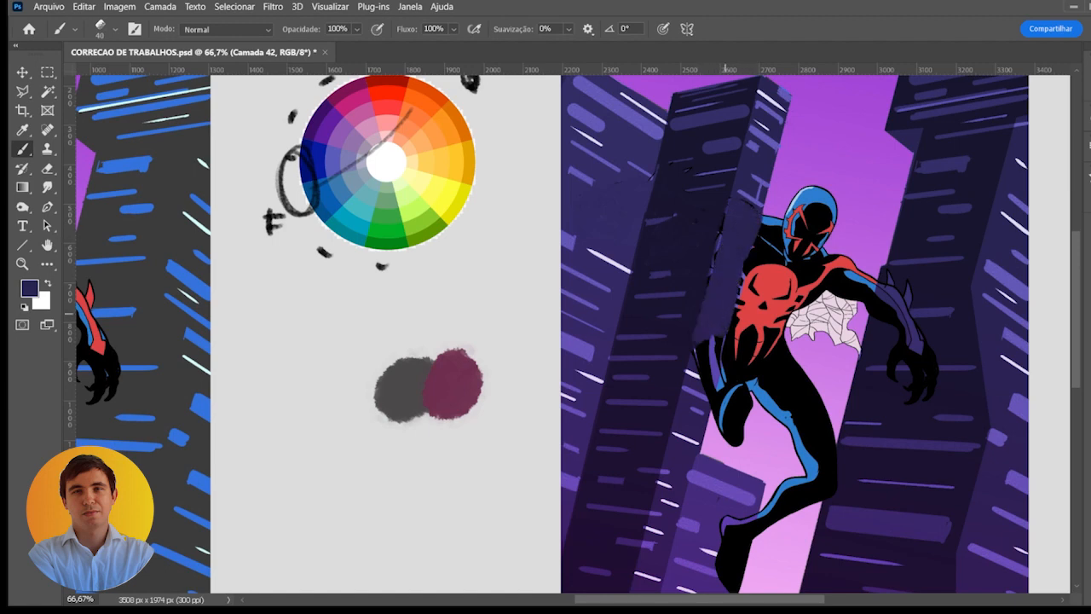
mouse_move(712, 341)
mouse_down()
mouse_move(697, 355)
mouse_move(721, 363)
mouse_move(704, 386)
mouse_move(714, 389)
mouse_move(711, 404)
mouse_up()
- Paint out the arm and hand over the large right building with its sampled dark purple, restoring the window line there
drag(820, 303, 705, 288)
alt+click(777, 312)
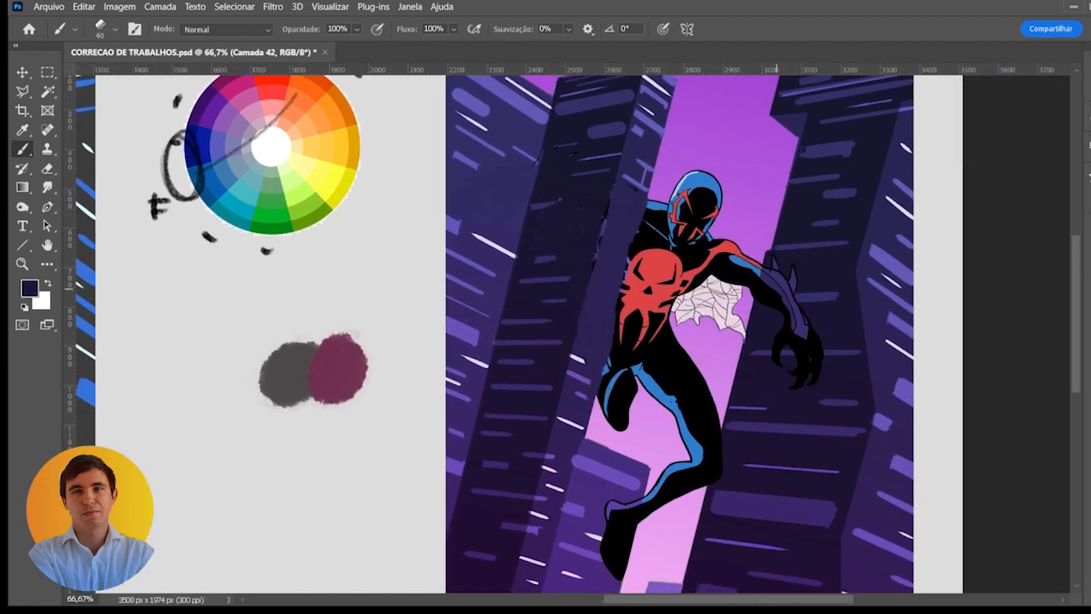
mouse_move(773, 266)
mouse_down()
mouse_move(762, 307)
mouse_move(796, 288)
mouse_move(814, 339)
mouse_move(776, 343)
mouse_move(817, 375)
mouse_move(797, 367)
mouse_move(822, 359)
mouse_move(782, 353)
mouse_move(832, 354)
mouse_up()
alt+click(766, 352)
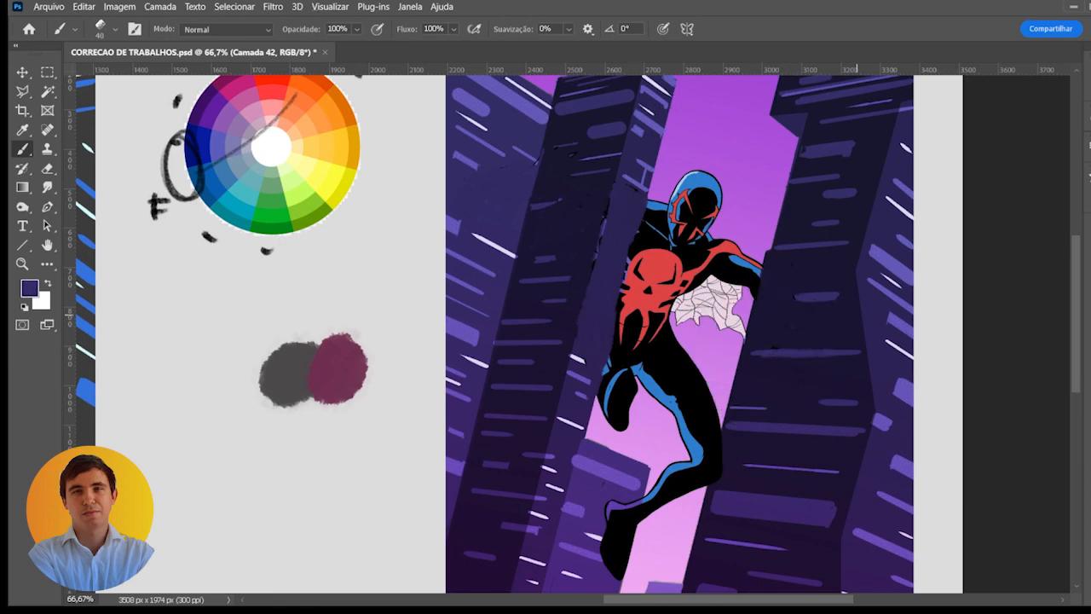
drag(701, 307, 660, 317)
scroll(661, 317, down, 1)
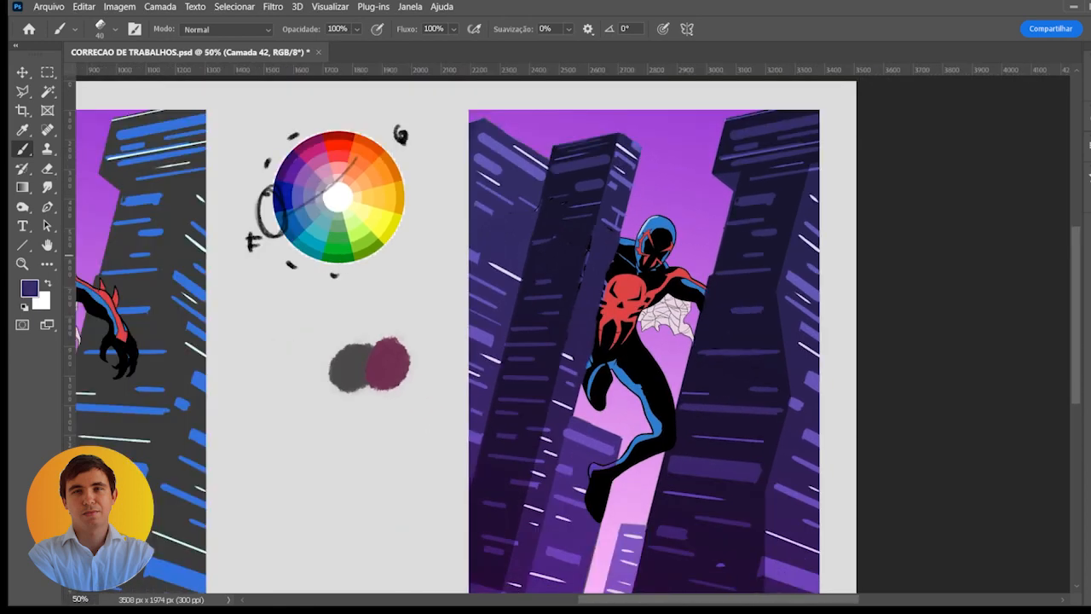
- Outline the remaining figure in the gap between the buildings with the Polygonal Lasso, following the building edges
key(l)
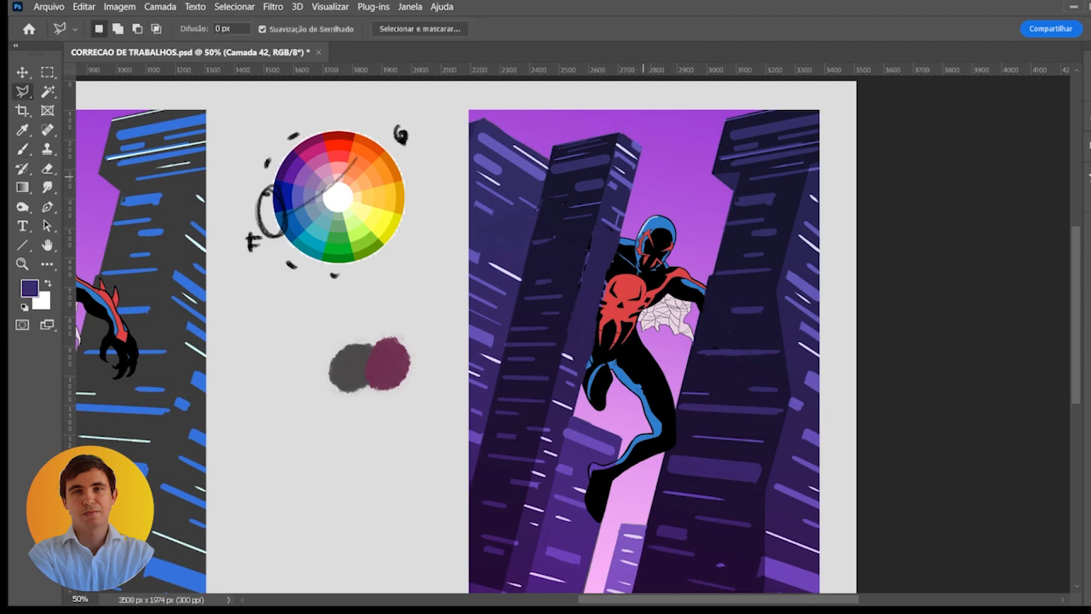
scroll(635, 181, up, 1)
click(643, 137)
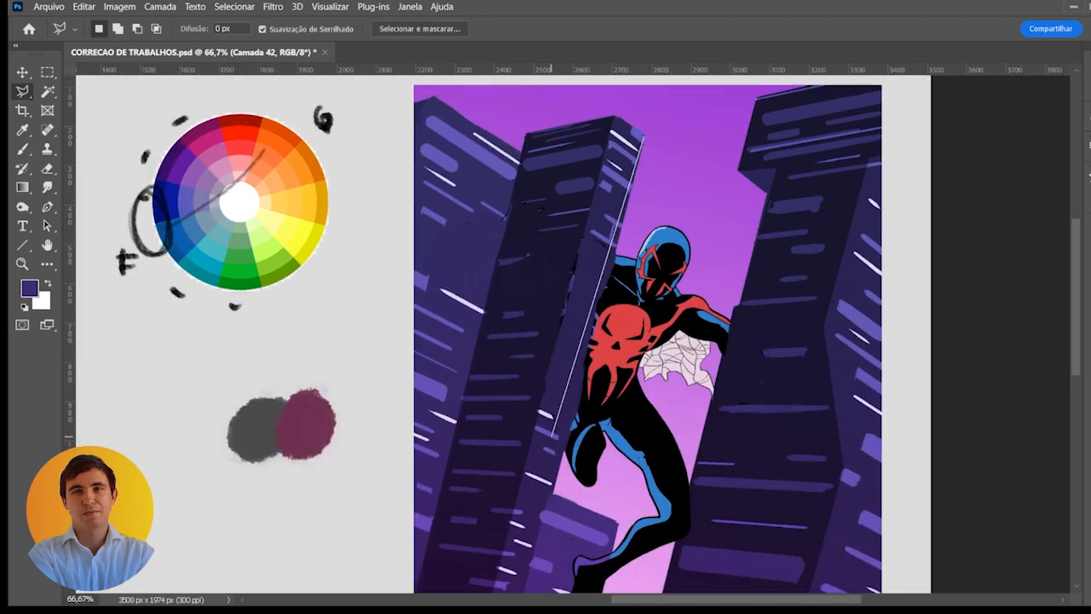
click(555, 486)
drag(555, 486, 562, 367)
click(626, 396)
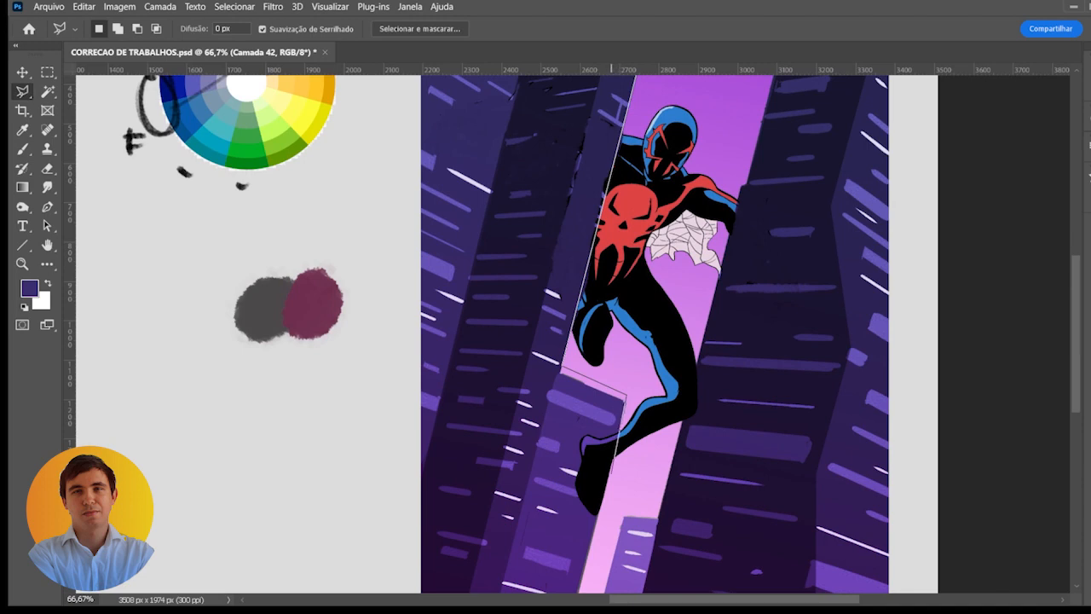
click(611, 474)
click(671, 464)
drag(717, 213, 699, 321)
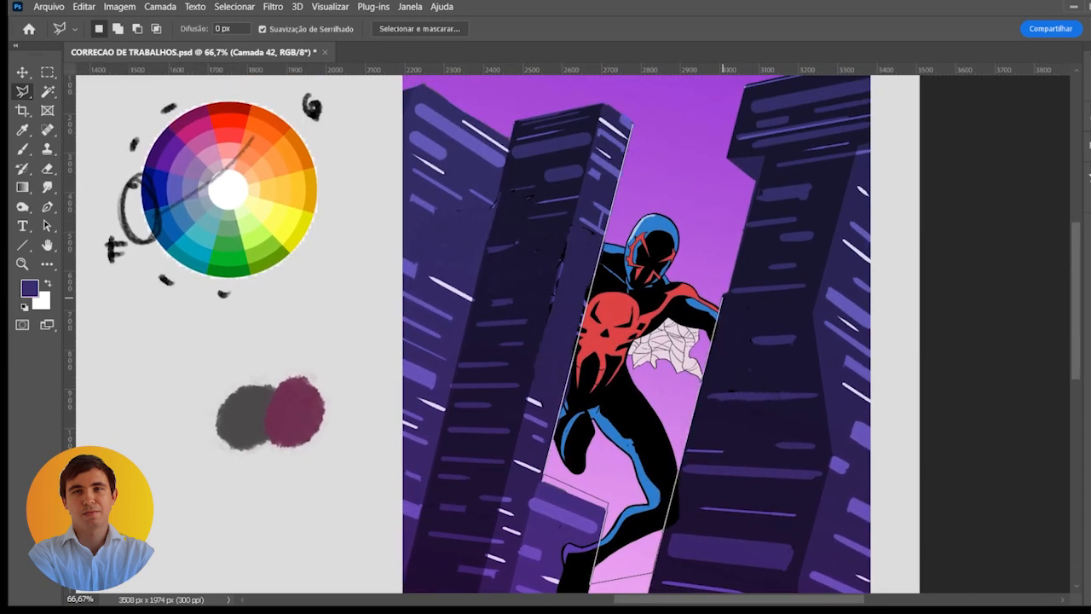
click(723, 291)
click(715, 194)
double_click(673, 168)
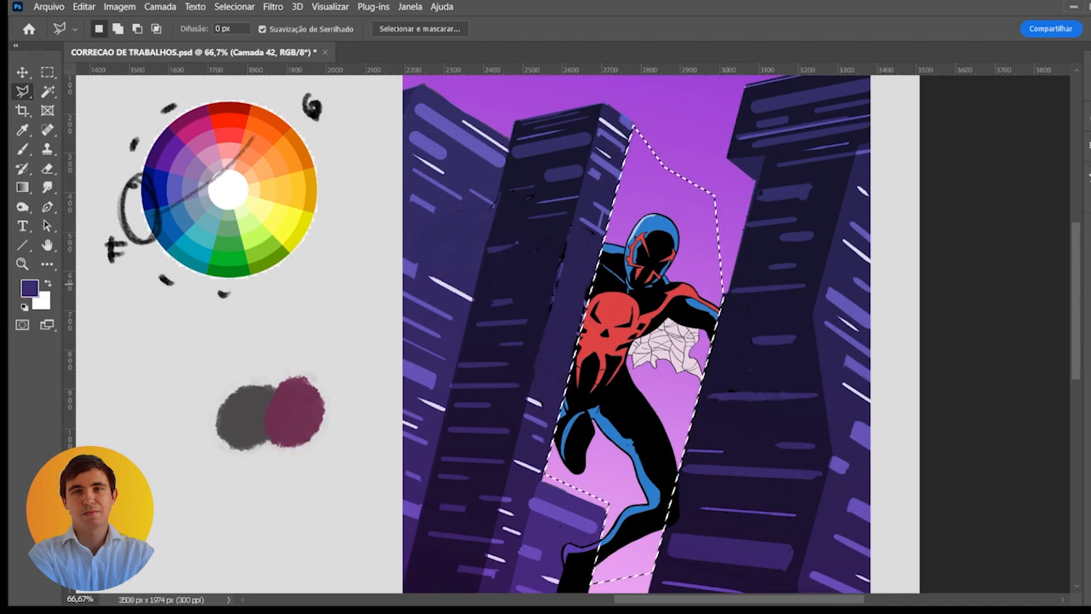
- Clear the selected figure remains from the building layer, hide the purple sky behind it and deselect
click(1086, 290)
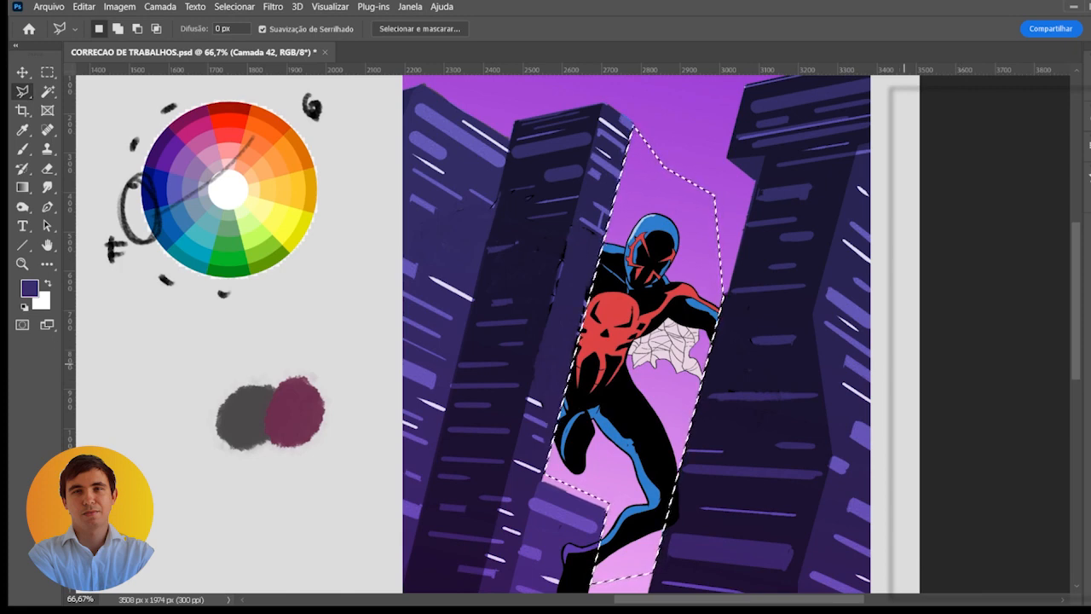
click(898, 389)
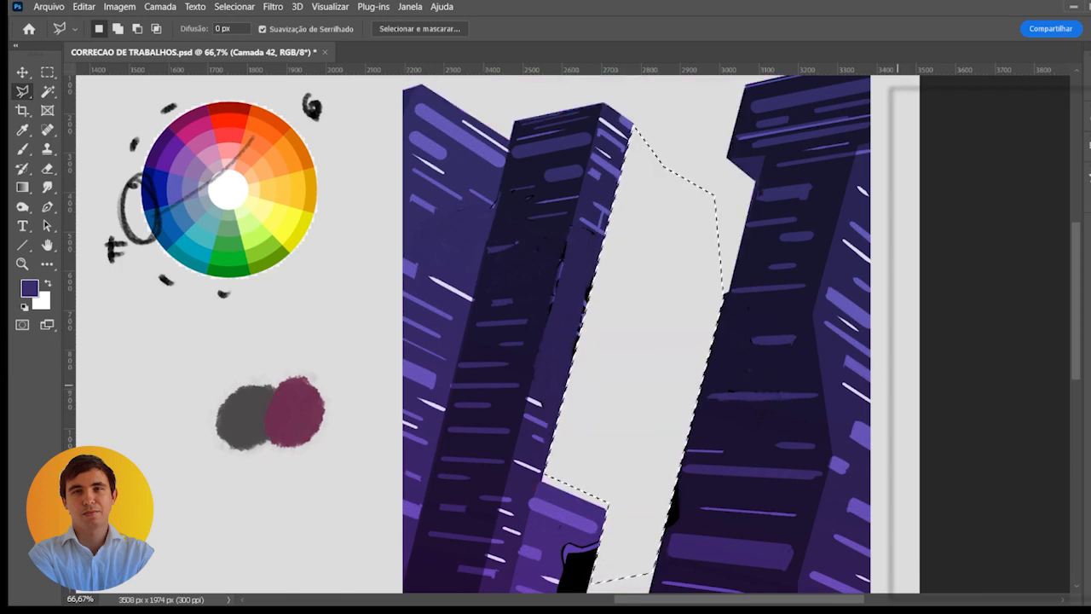
key(ctrl+d)
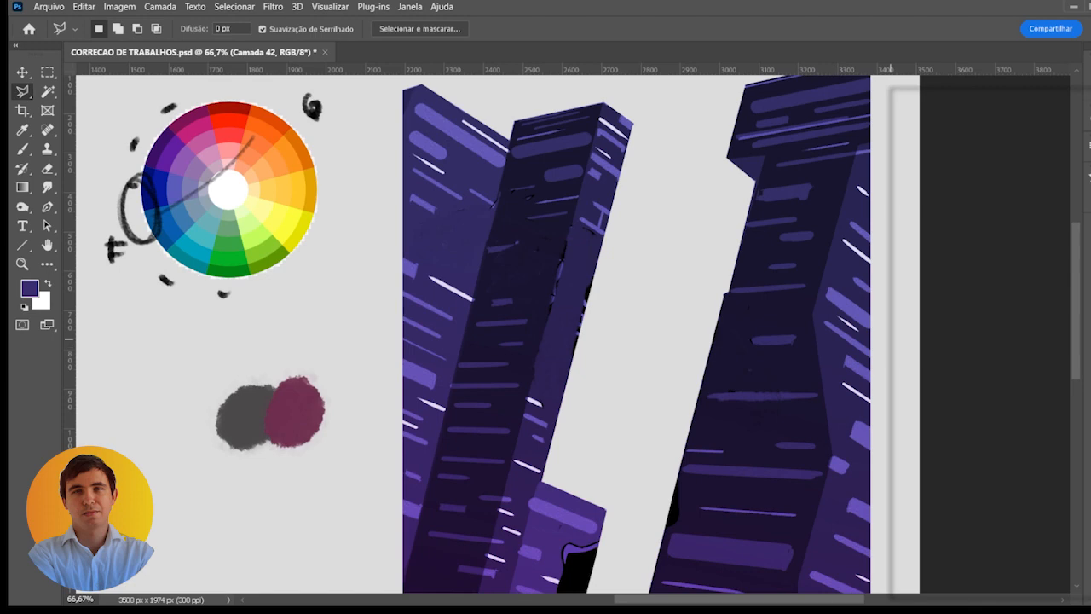
- Hide the violet gradient and paint out the black foot on the low left building with sampled purple, adding a pale window
key(b)
drag(573, 477, 587, 281)
mouse_move(573, 353)
mouse_down()
mouse_move(606, 353)
mouse_move(575, 397)
mouse_move(593, 388)
mouse_up()
alt+click(568, 346)
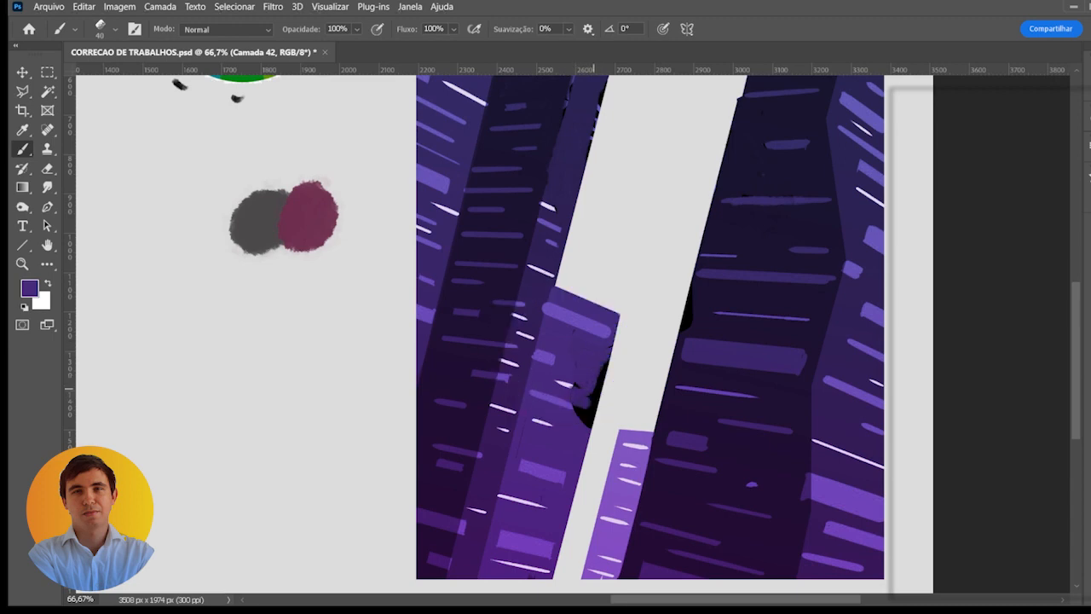
click(900, 309)
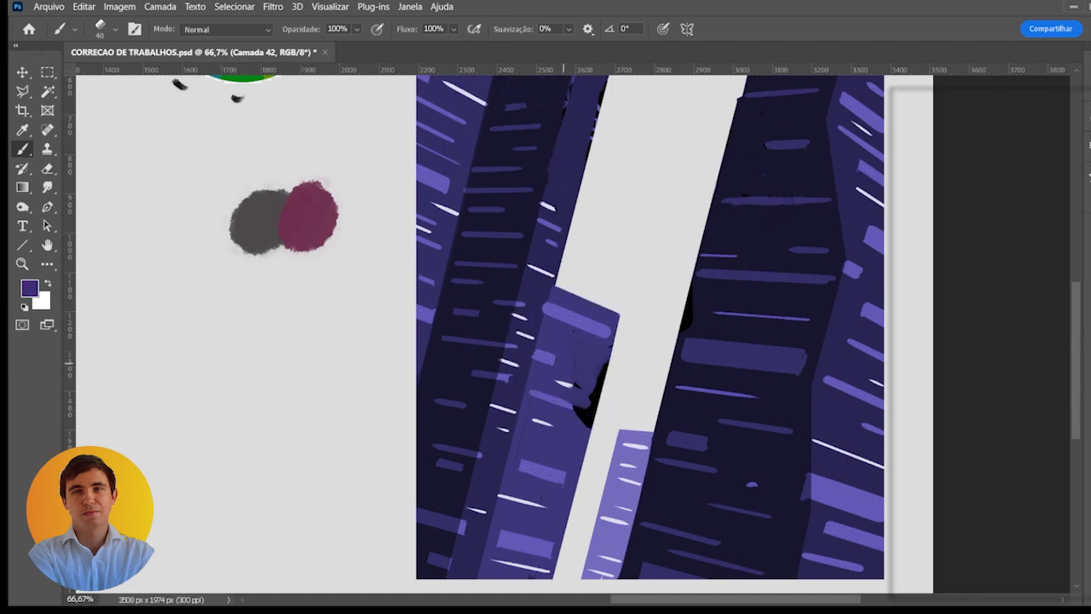
mouse_move(589, 368)
mouse_down()
mouse_move(607, 370)
mouse_move(586, 414)
mouse_move(573, 385)
mouse_move(594, 371)
mouse_up()
alt+click(562, 383)
key(ctrl+minus)
key(ctrl+minus)
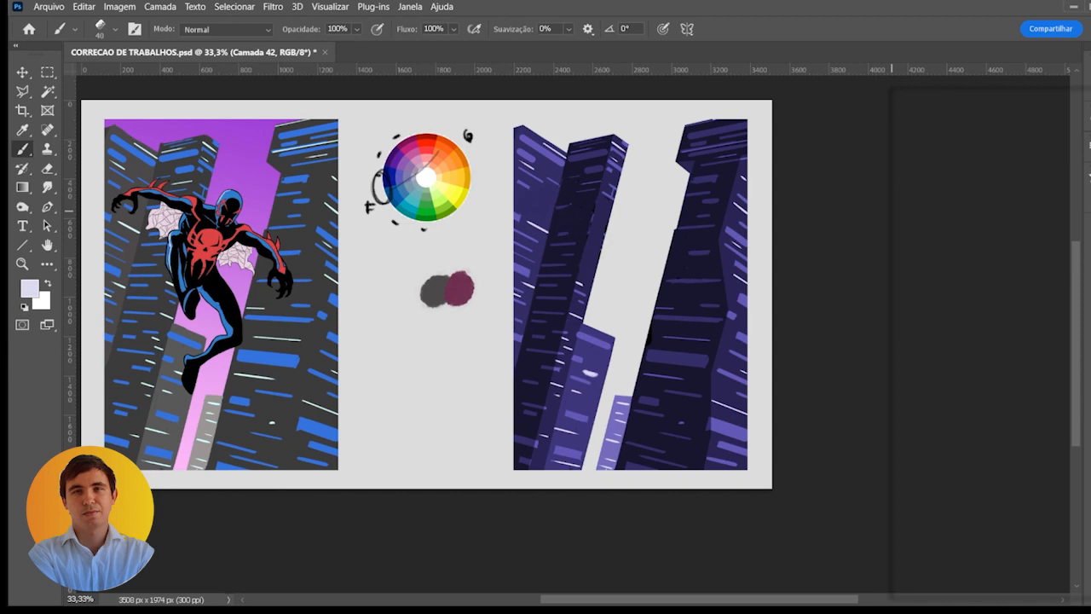
- Show the violet gradient again, group the right copy's building layers and add a new layer
click(897, 326)
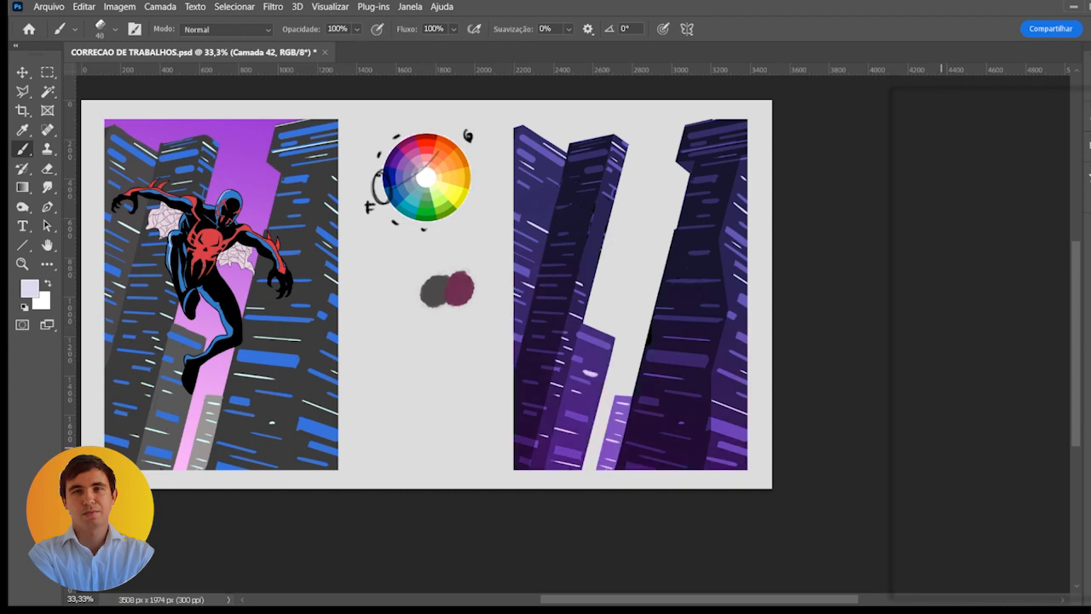
shift+click(1019, 333)
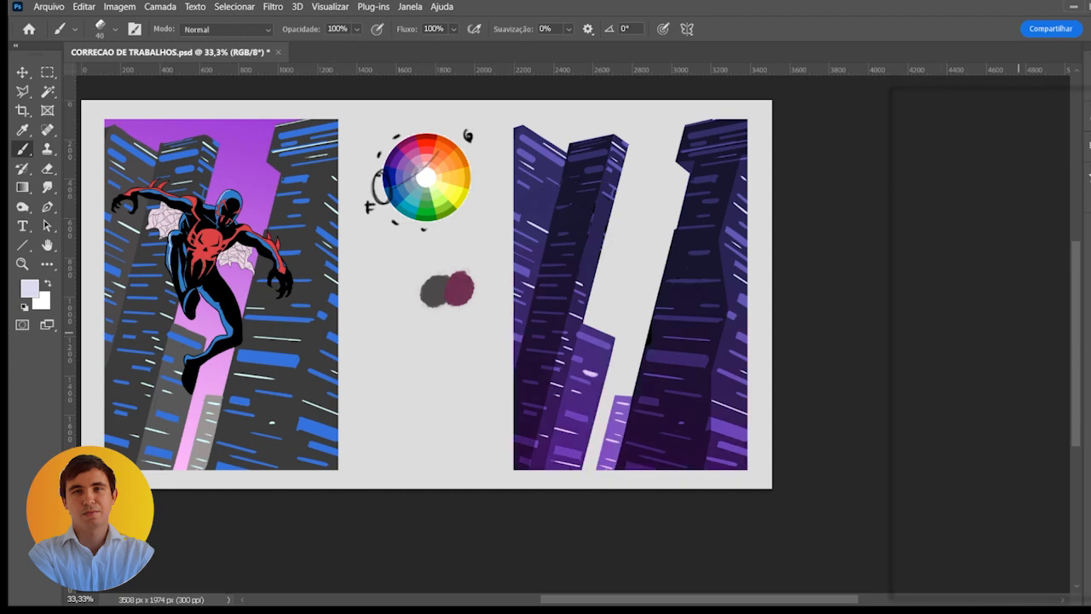
key(ctrl+g)
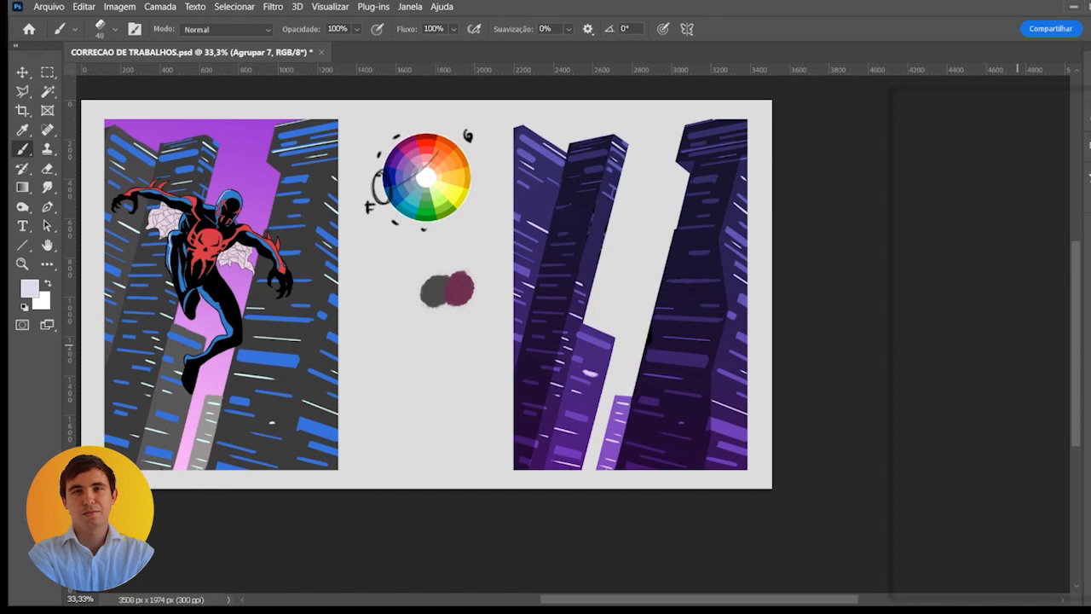
click(1068, 592)
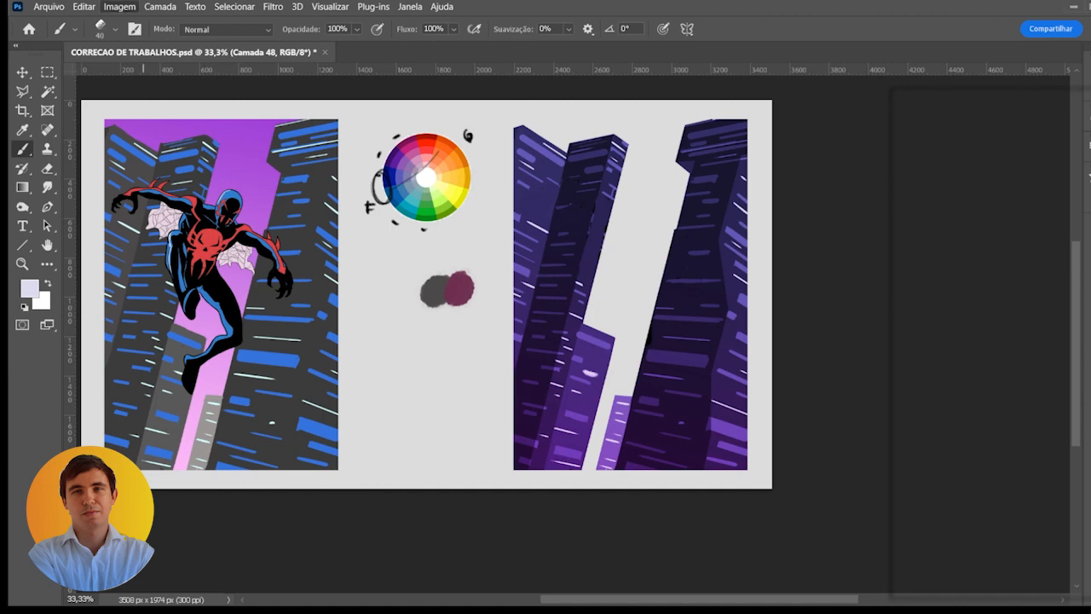
key(h)
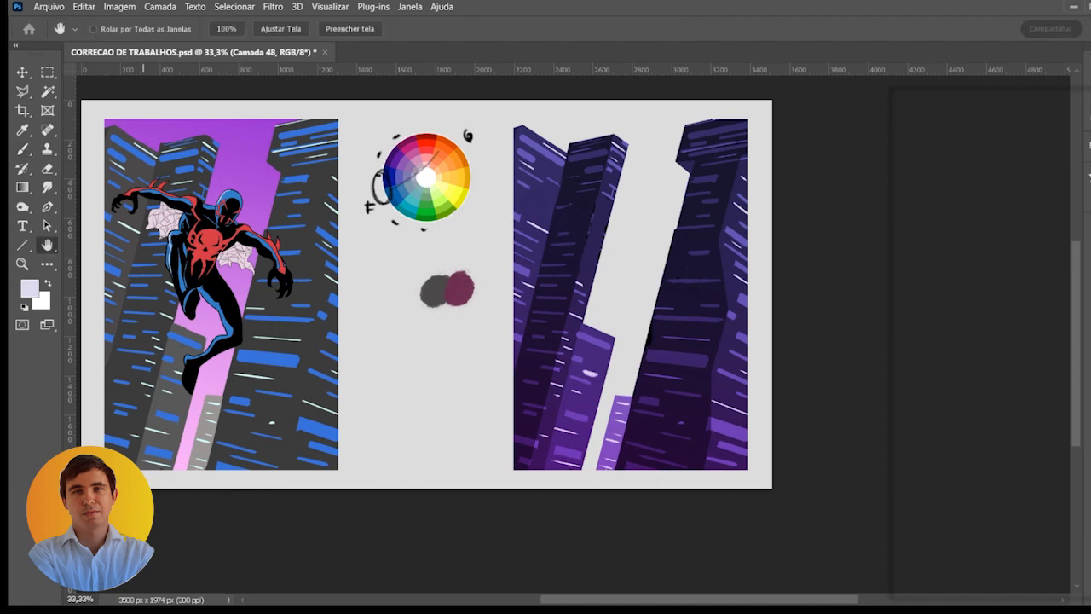
- Select the right city copy with the Rectangular Marquee along its frame and copy its visible content to a new layer
key(b)
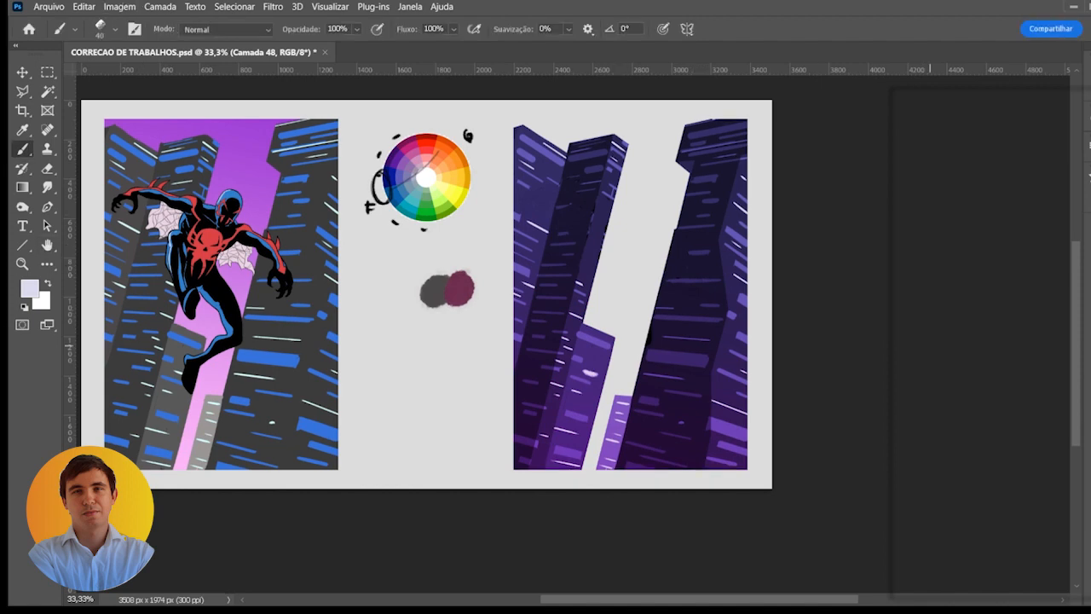
key(m)
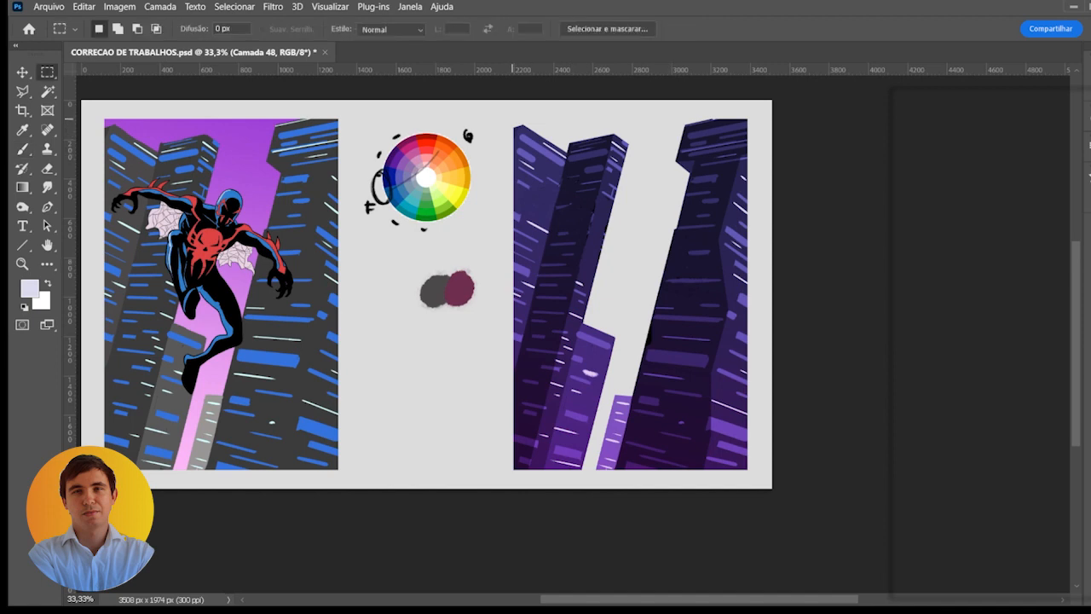
mouse_move(512, 119)
mouse_down()
mouse_move(569, 283)
mouse_move(742, 399)
mouse_move(747, 471)
mouse_up()
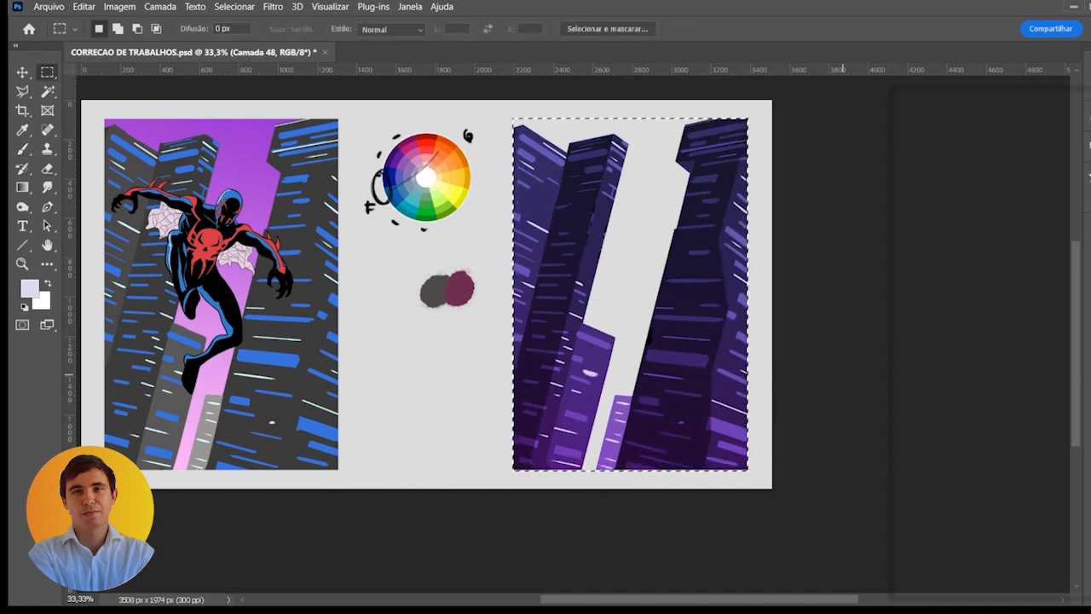
key(ctrl+j)
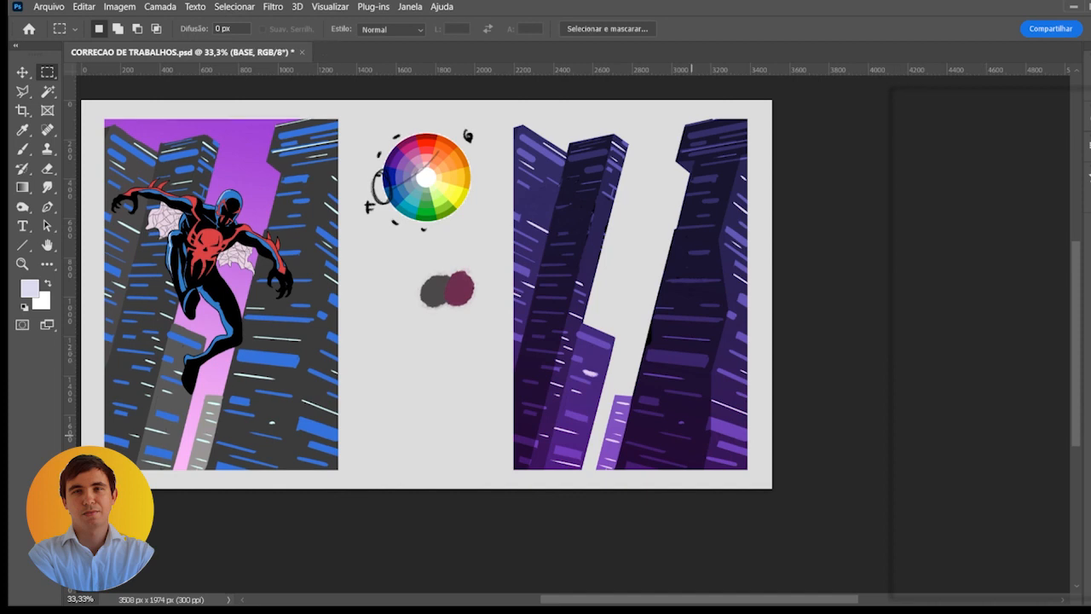
- Try shifting the merged building copy away from the original, and undo each shift
key(v)
mouse_move(559, 358)
mouse_down()
mouse_move(532, 339)
mouse_move(531, 383)
mouse_up()
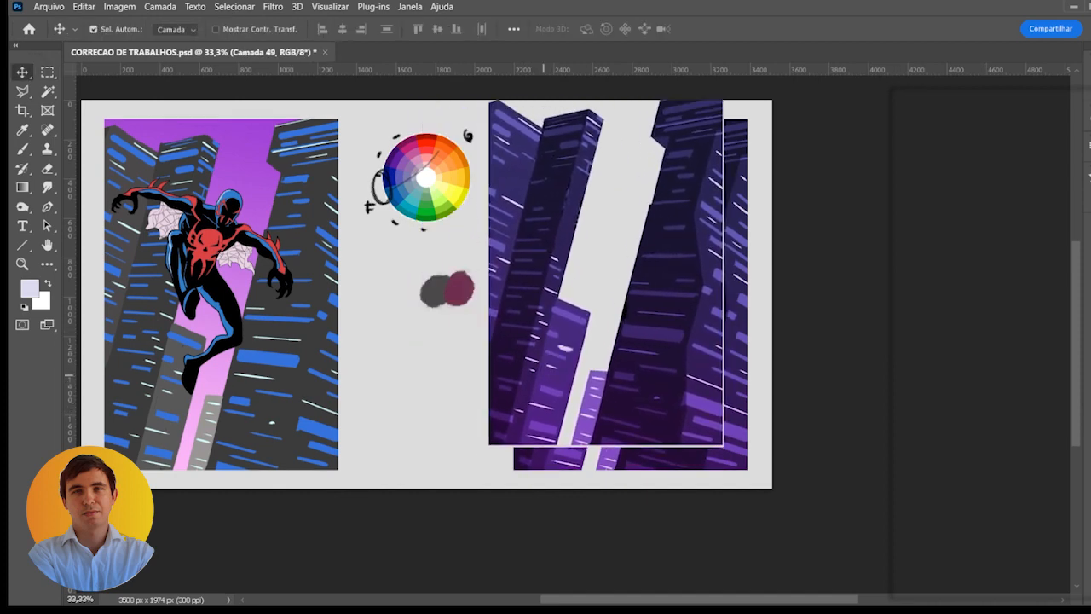
key(ctrl+z)
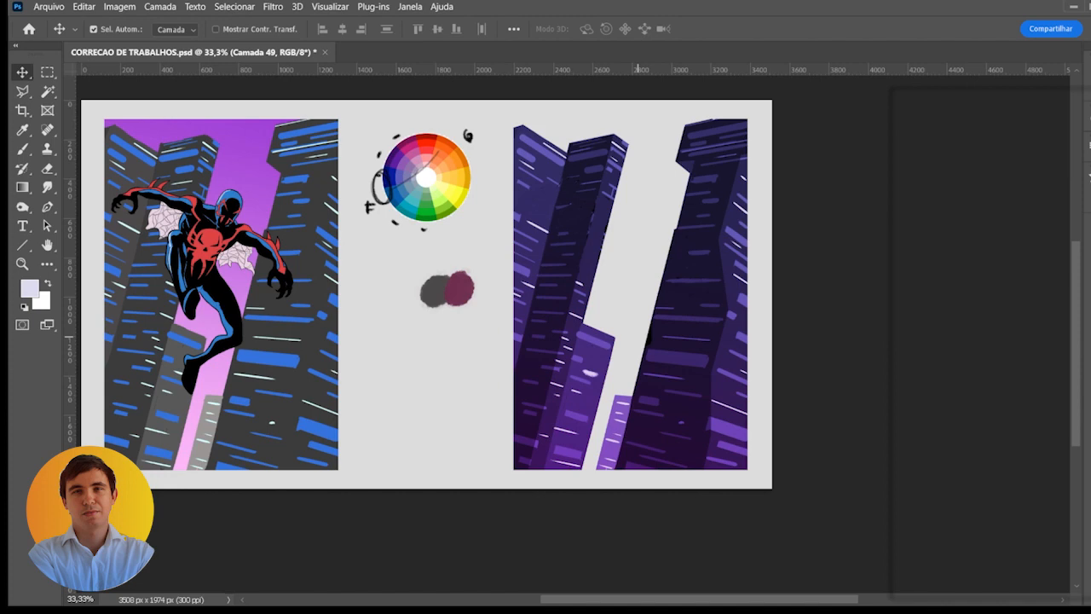
mouse_move(688, 347)
mouse_down()
mouse_move(568, 364)
mouse_move(690, 369)
mouse_up()
key(ctrl+z)
- Select the grey gap between the buildings with the Magic Wand and clear it from the merged copy
key(w)
click(629, 230)
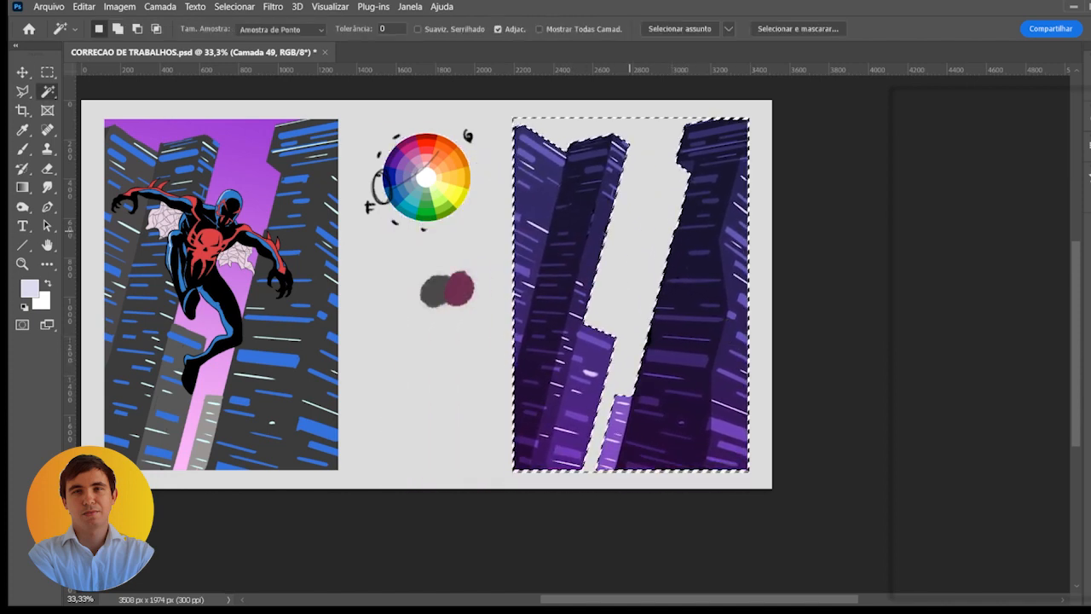
key(ctrl+j)
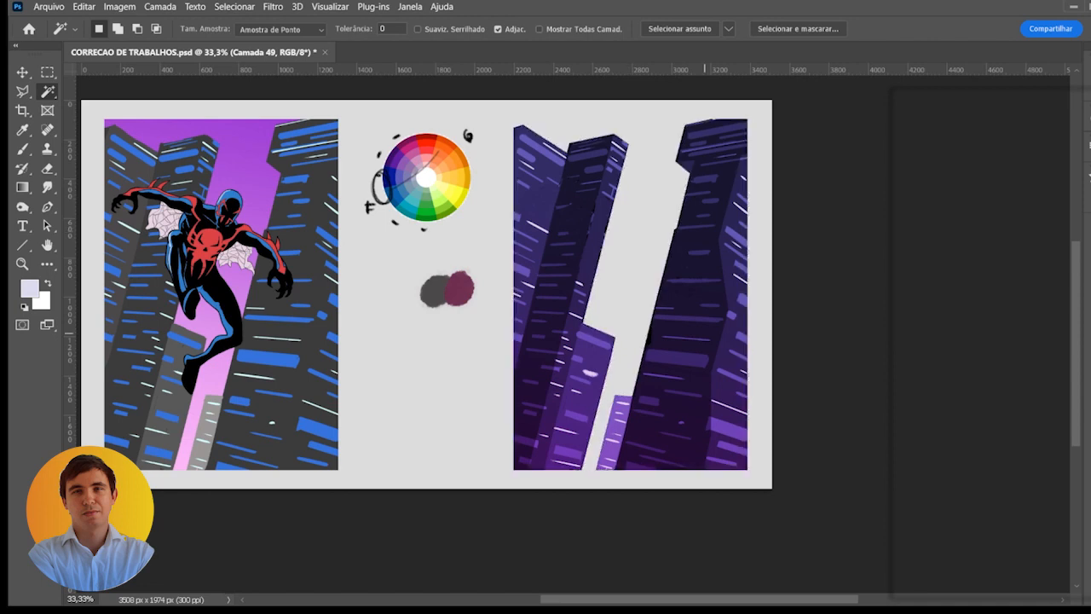
key(v)
mouse_move(705, 323)
mouse_down()
mouse_move(588, 337)
mouse_move(668, 346)
mouse_move(691, 315)
mouse_up()
key(ctrl+z)
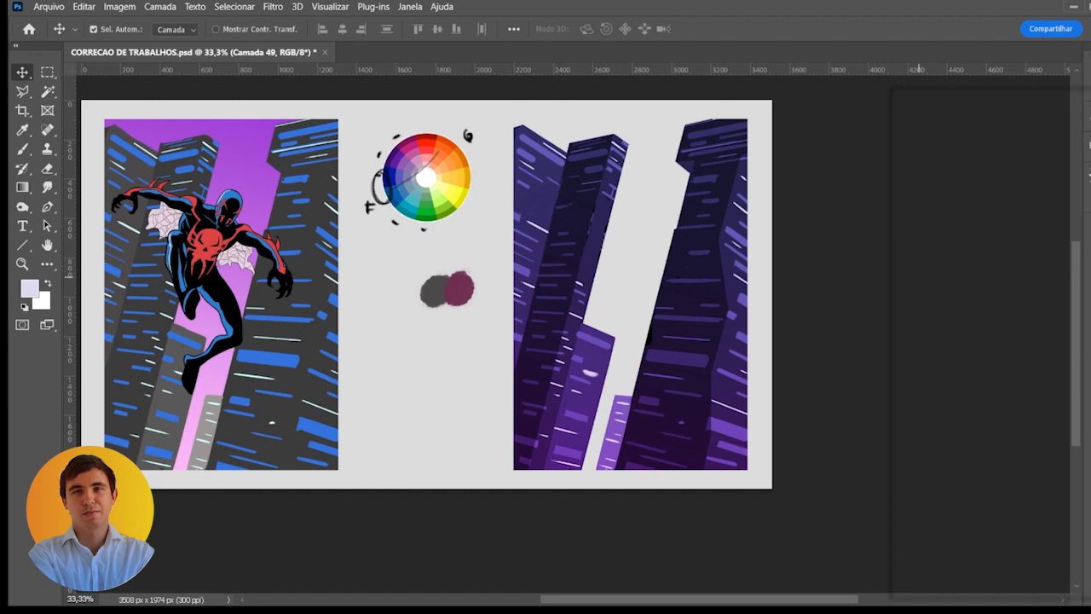
- Show the right copy's purple sky, figure and glow layers again, and merge the glow layers with the building copy
click(900, 366)
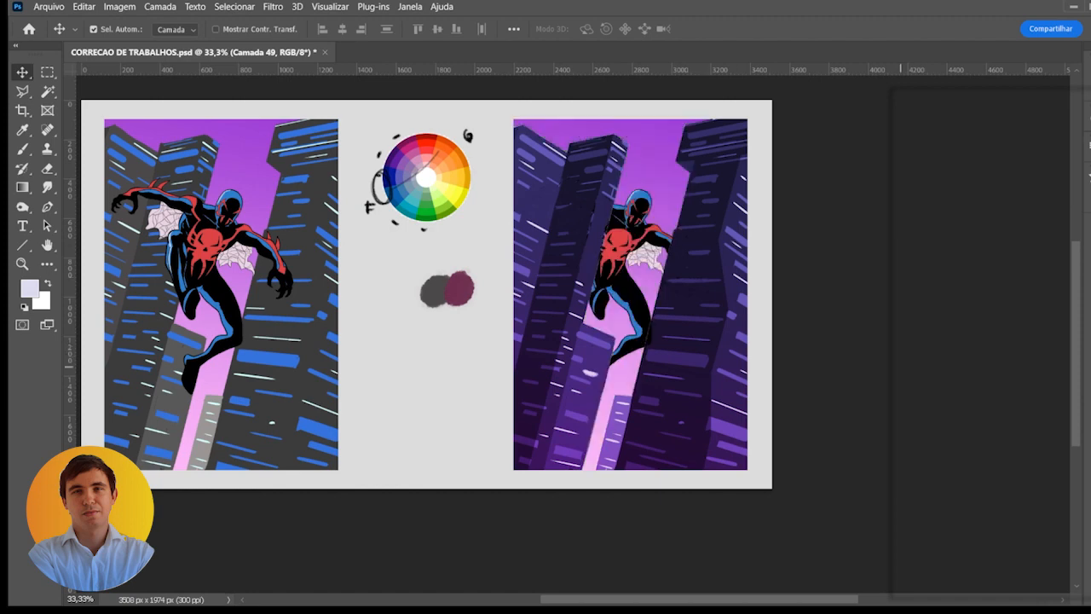
click(903, 305)
click(904, 305)
click(903, 305)
click(902, 282)
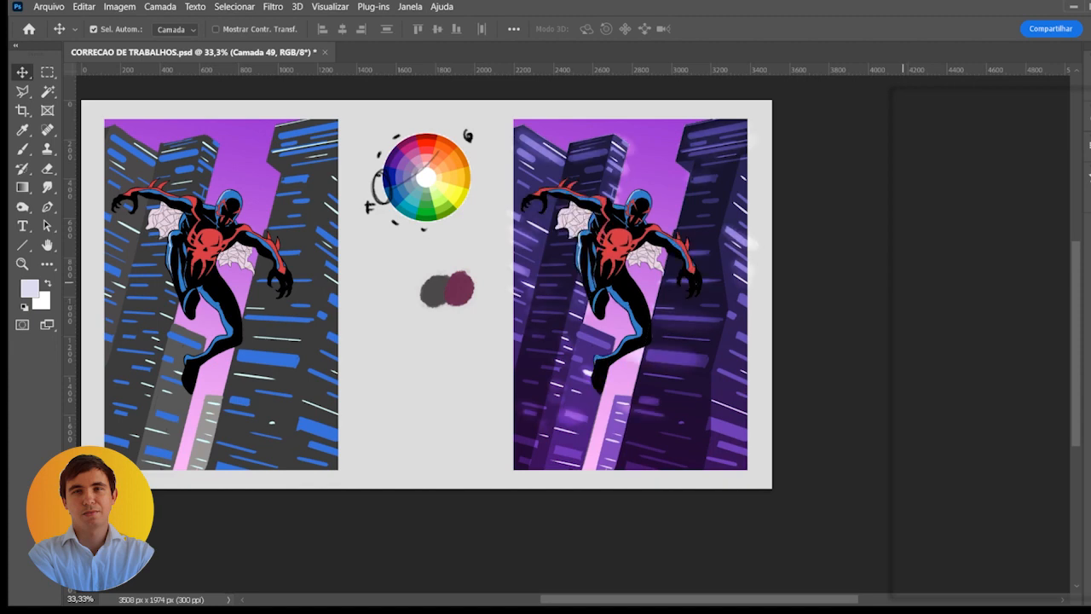
shift+click(998, 304)
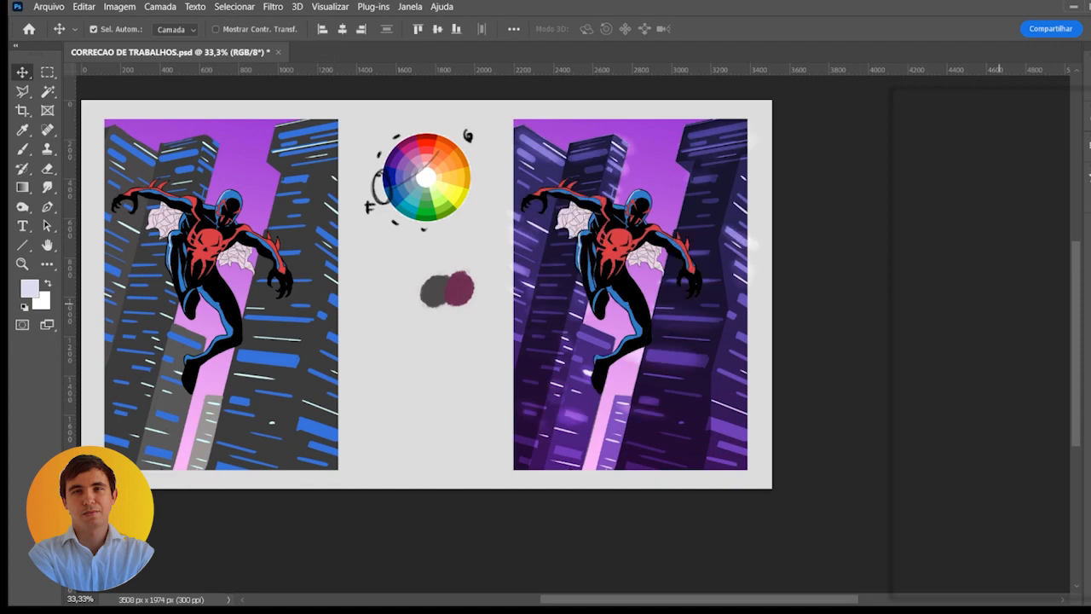
key(ctrl+e)
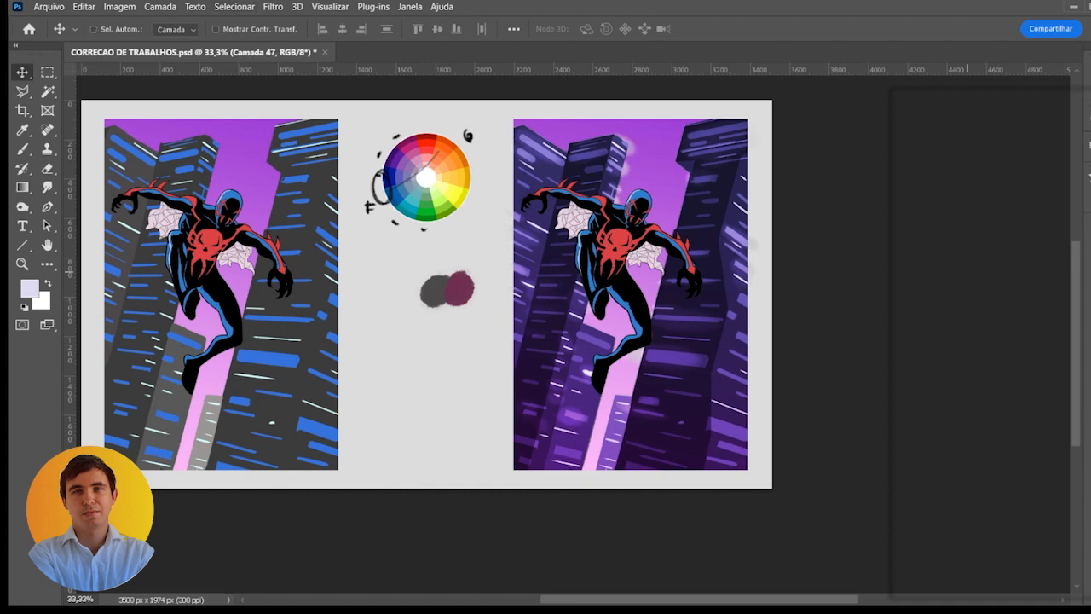
- Fill the right copy's rectangle with the sampled light grey background colour on a new layer behind the buildings, and deselect
ctrl+click(961, 272)
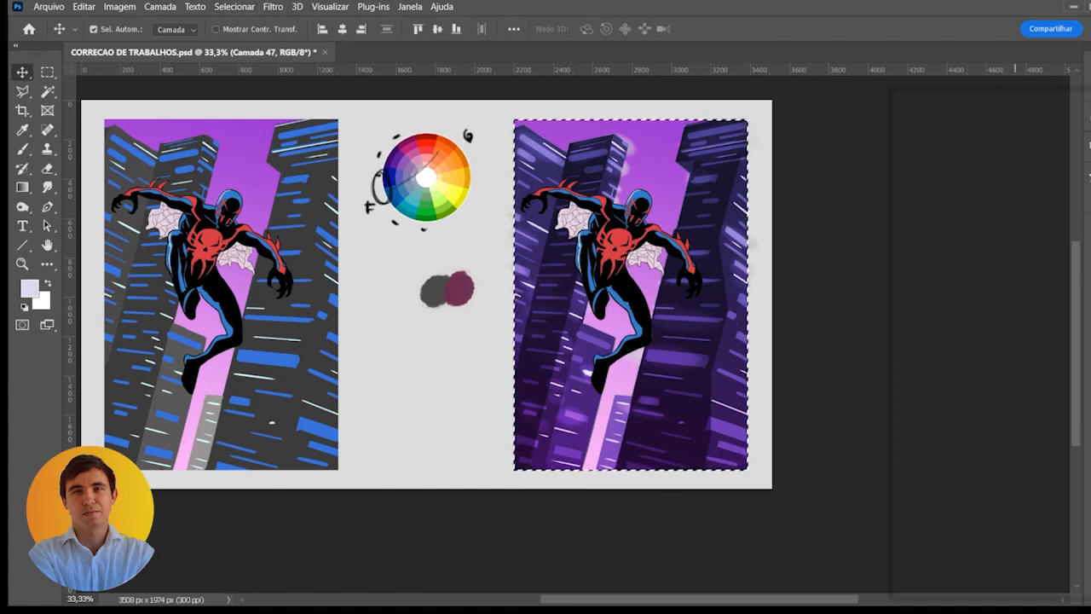
key(ctrl+j)
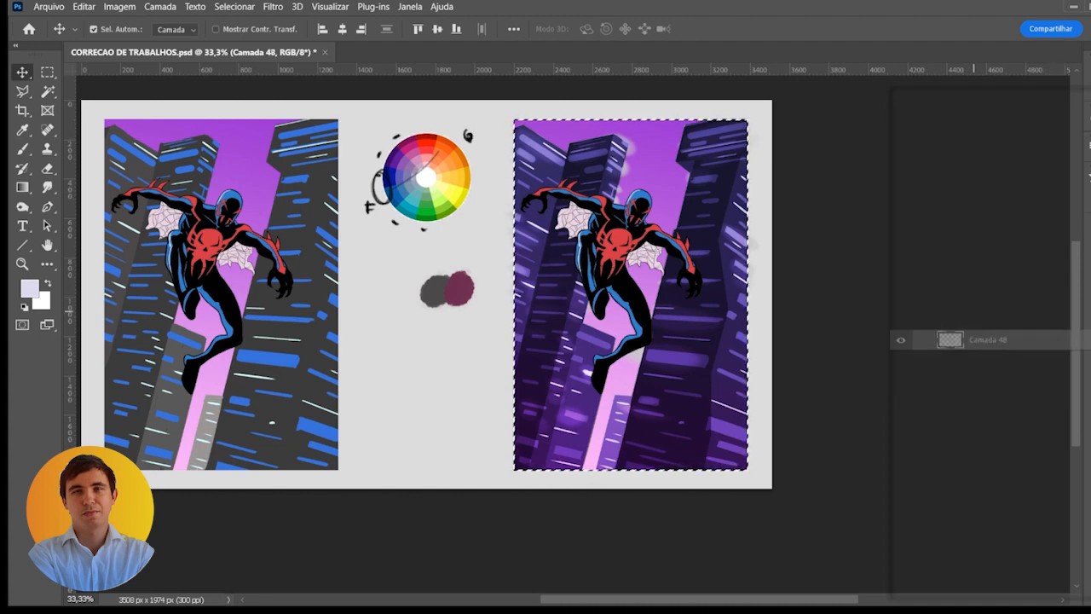
drag(974, 345, 975, 338)
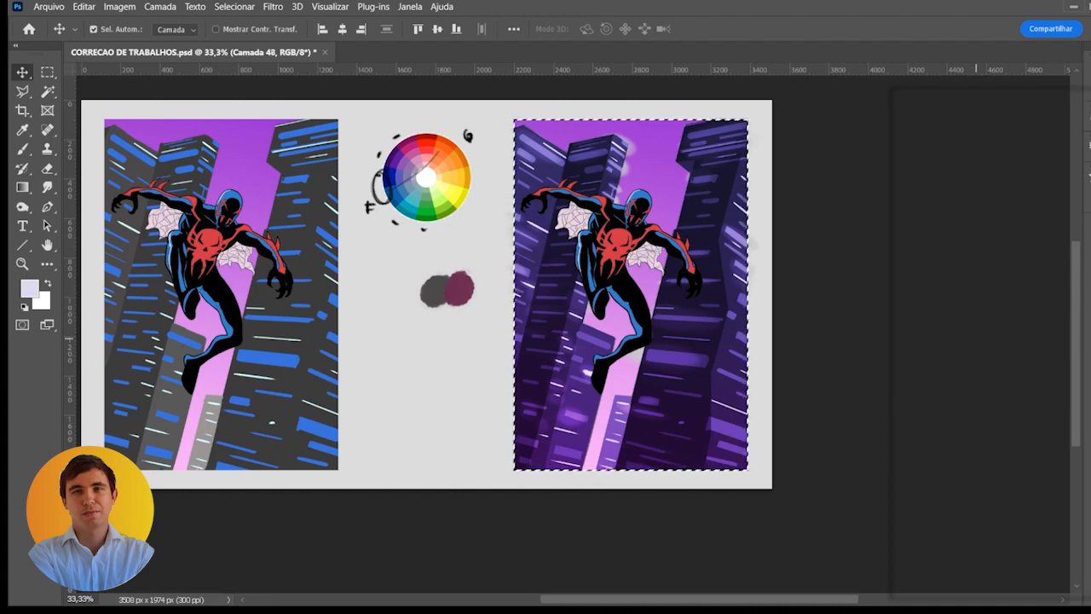
key(d)
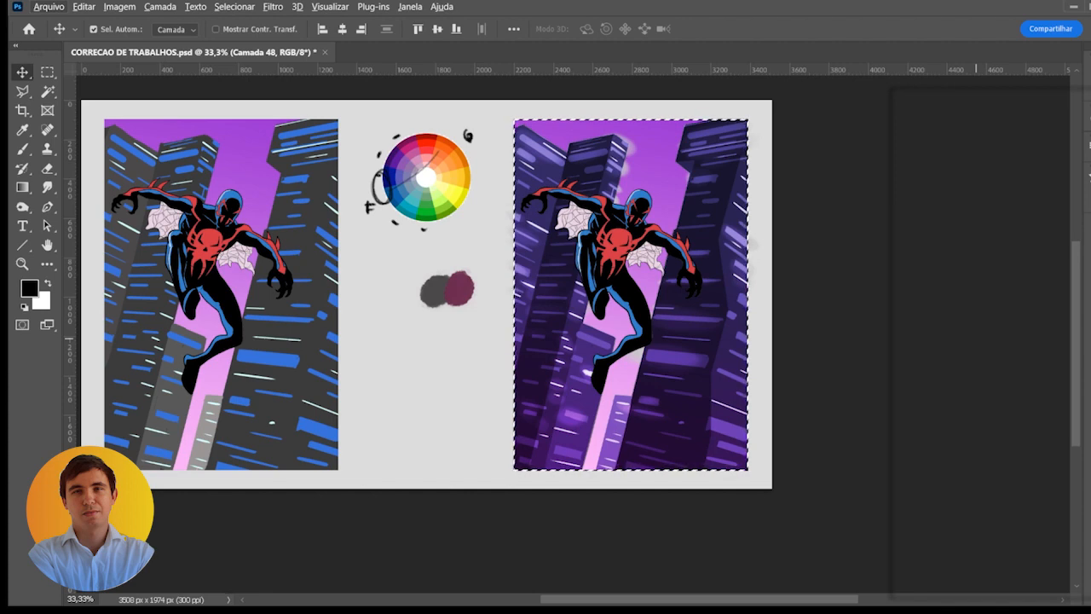
key(i)
click(435, 399)
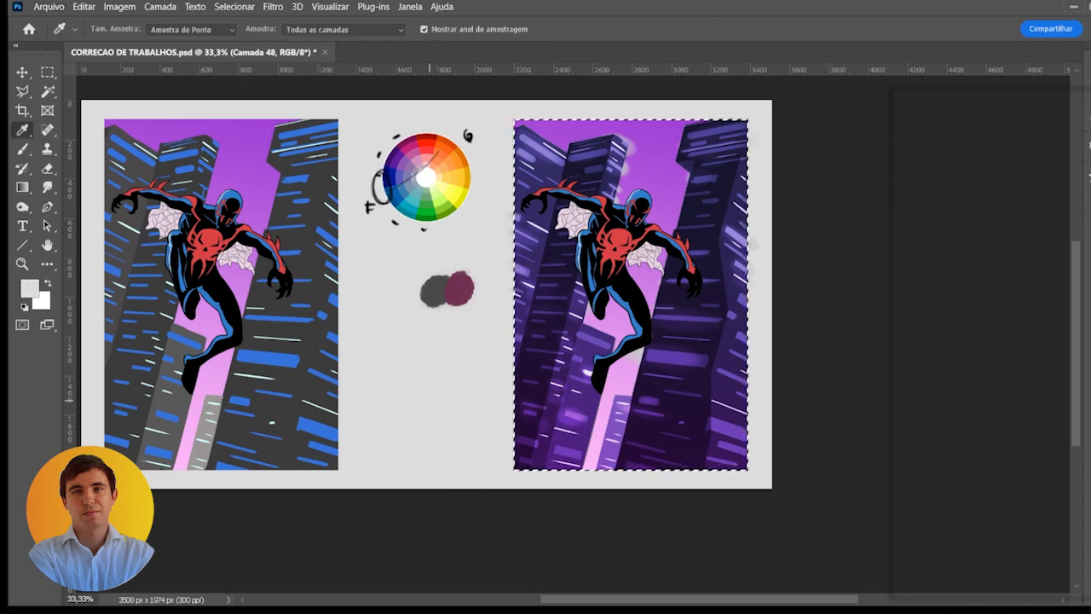
key(alt+BackSpace)
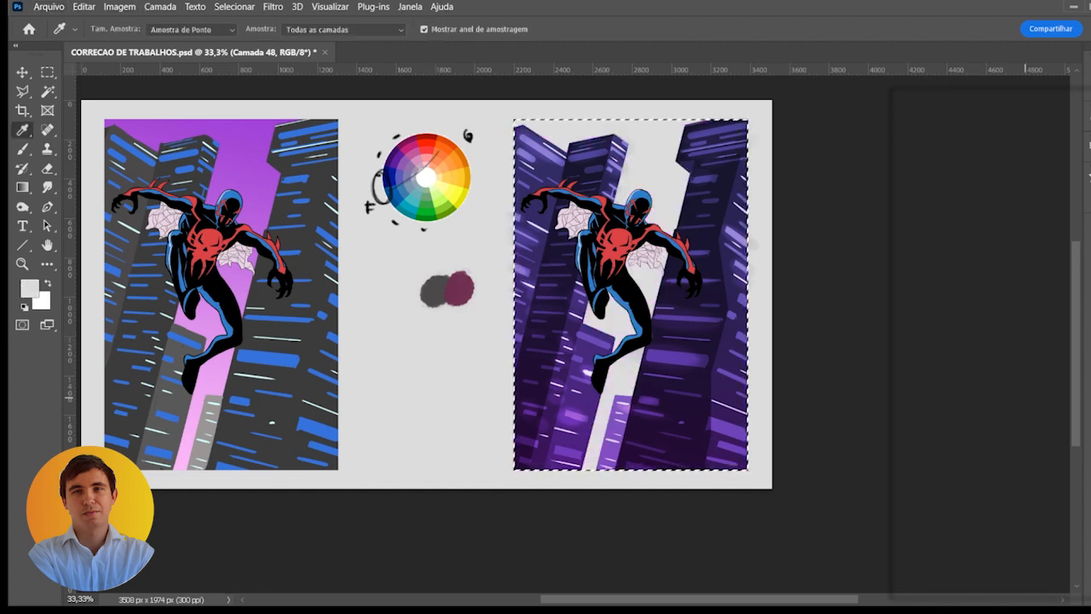
key(ctrl+d)
- Apply a motion blur to the merged building layer, adjusting its direction and strength to a moderate, nearly horizontal streak
click(1000, 317)
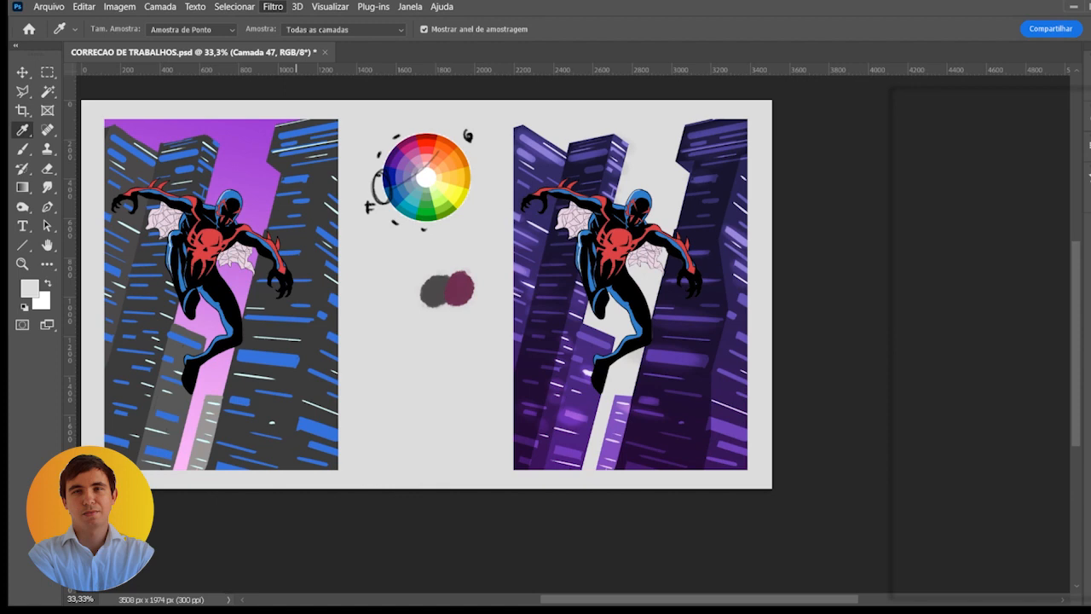
click(529, 273)
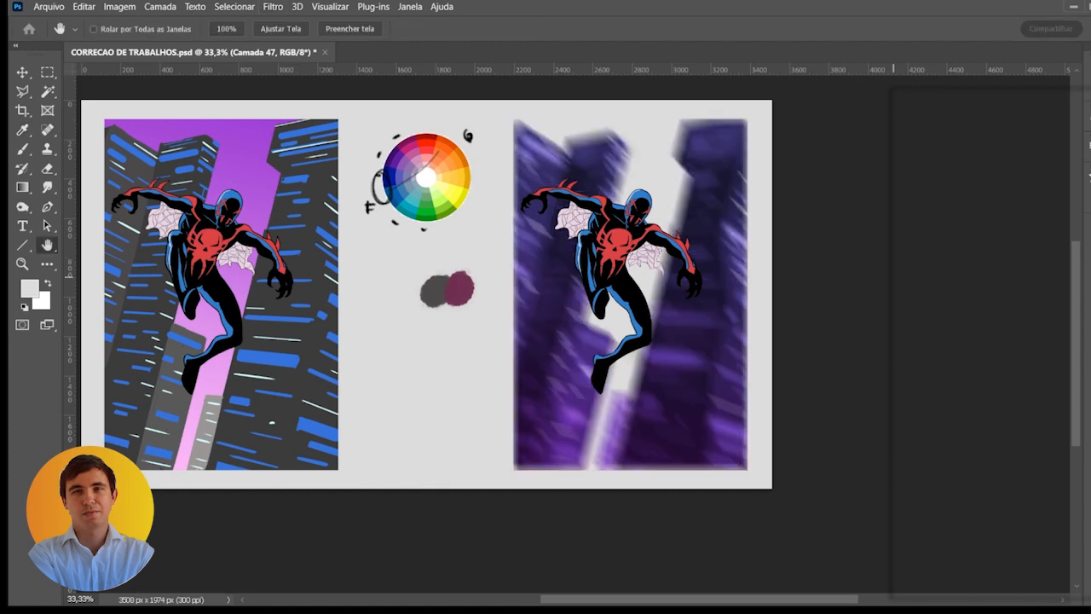
drag(893, 276, 989, 332)
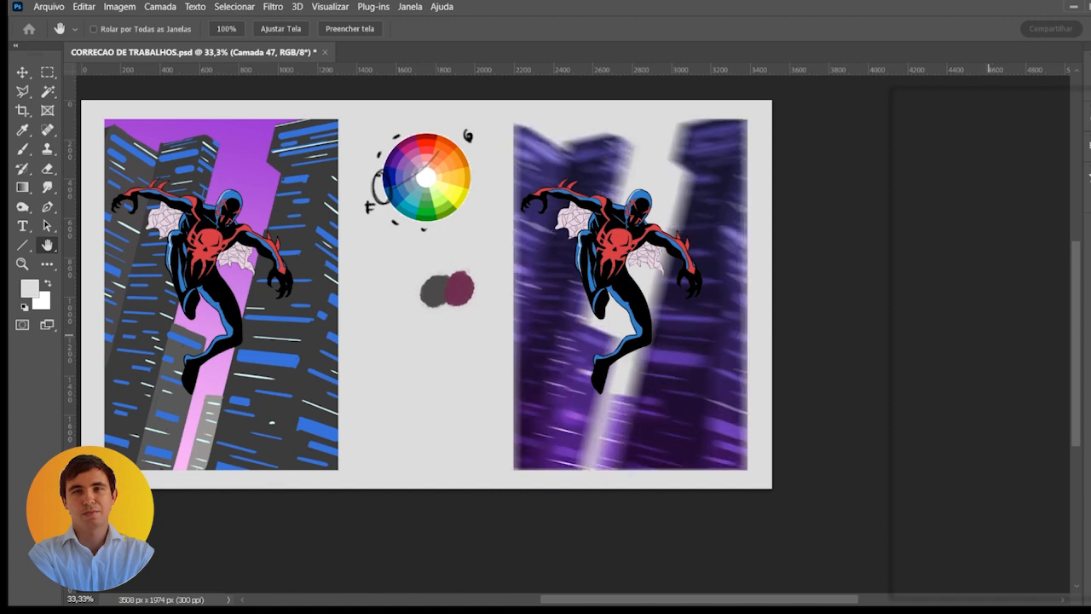
mouse_move(888, 377)
mouse_down()
mouse_move(871, 377)
mouse_move(983, 378)
mouse_up()
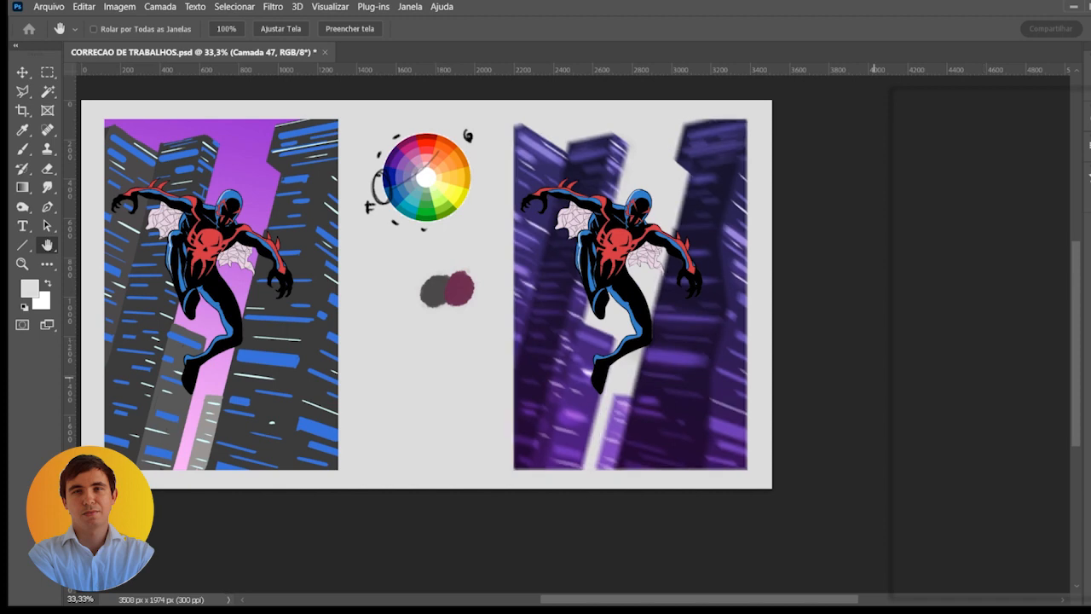
mouse_move(884, 380)
mouse_down()
mouse_move(925, 379)
mouse_move(886, 377)
mouse_up()
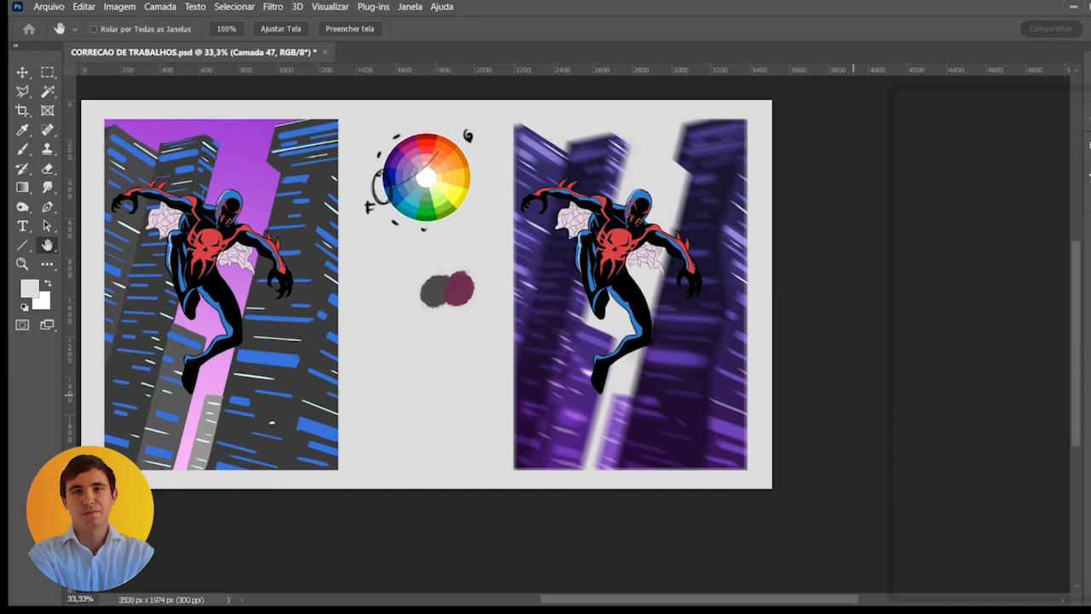
key(i)
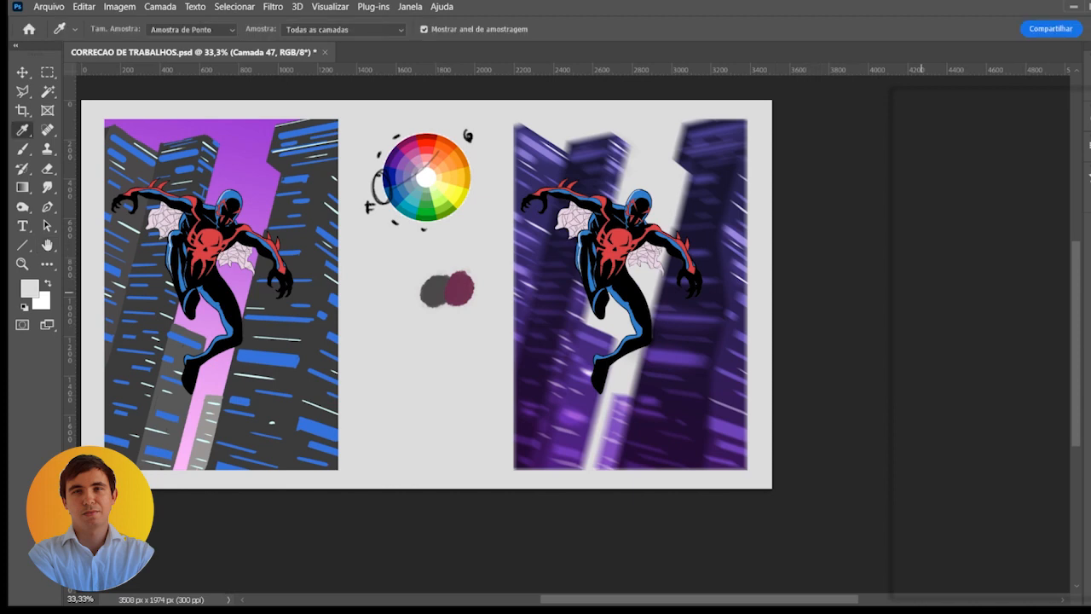
- Compare the right copy with and without the blurred building layer by toggling its visibility
click(897, 324)
click(896, 324)
click(900, 328)
click(901, 329)
click(902, 329)
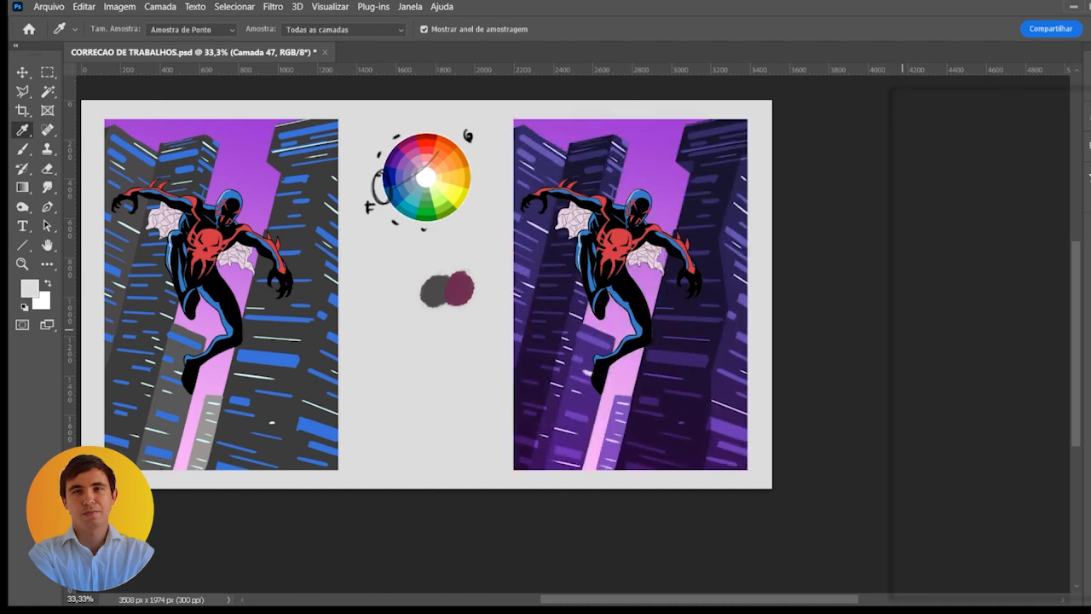
click(901, 329)
click(901, 329)
click(902, 329)
click(901, 329)
click(901, 328)
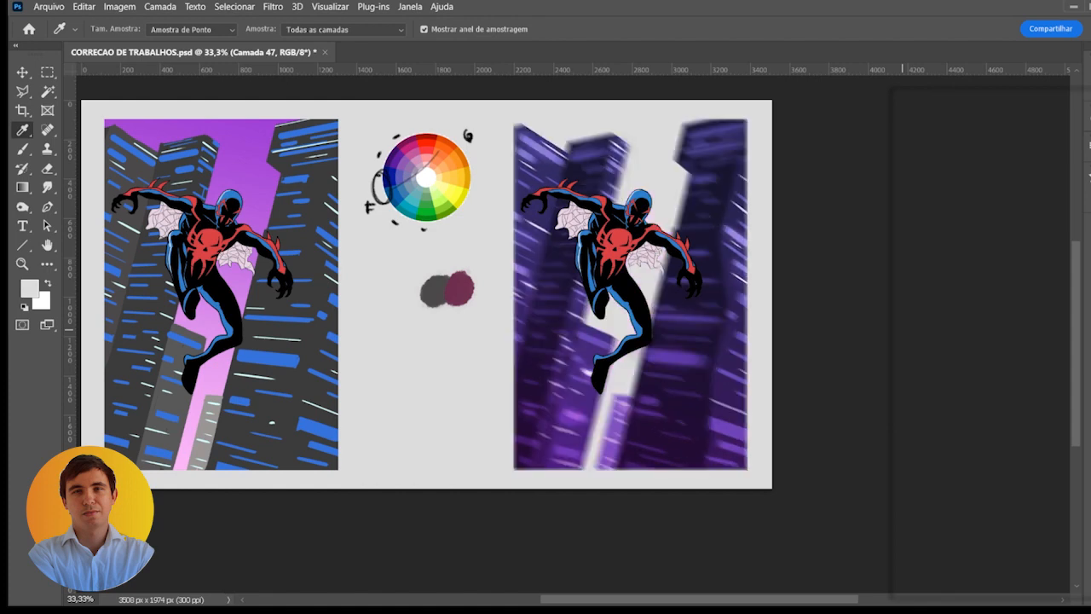
- Take the grey backing out from behind the blurred buildings and reveal the purple sky
click(997, 325)
key(Delete)
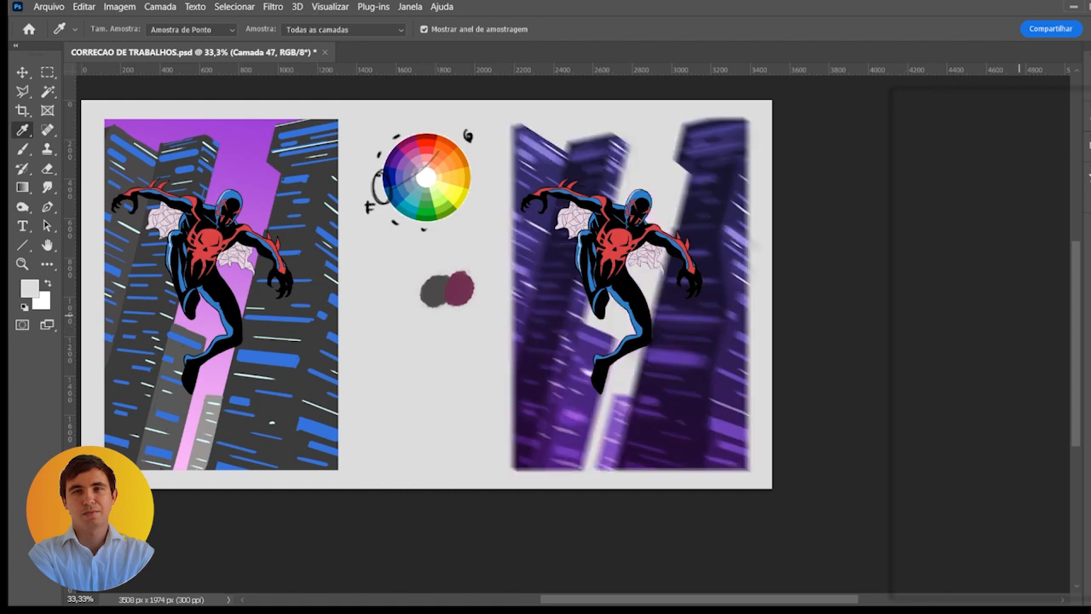
click(895, 328)
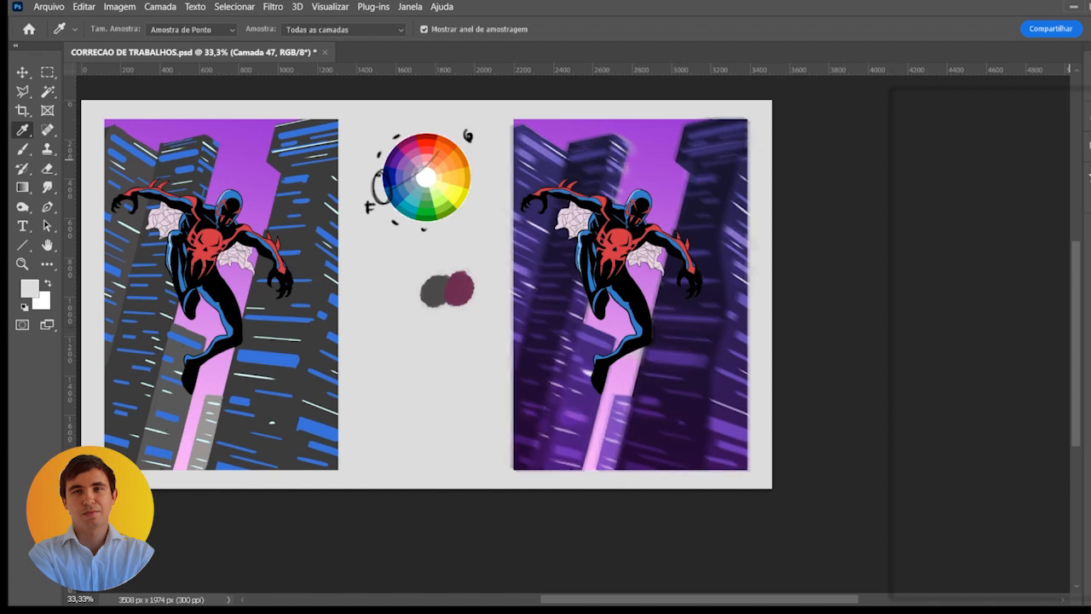
- Make the layer Camada 49 active and ready the Brush with the default black and white colours
scroll(695, 288, up, 1)
scroll(668, 279, down, 2)
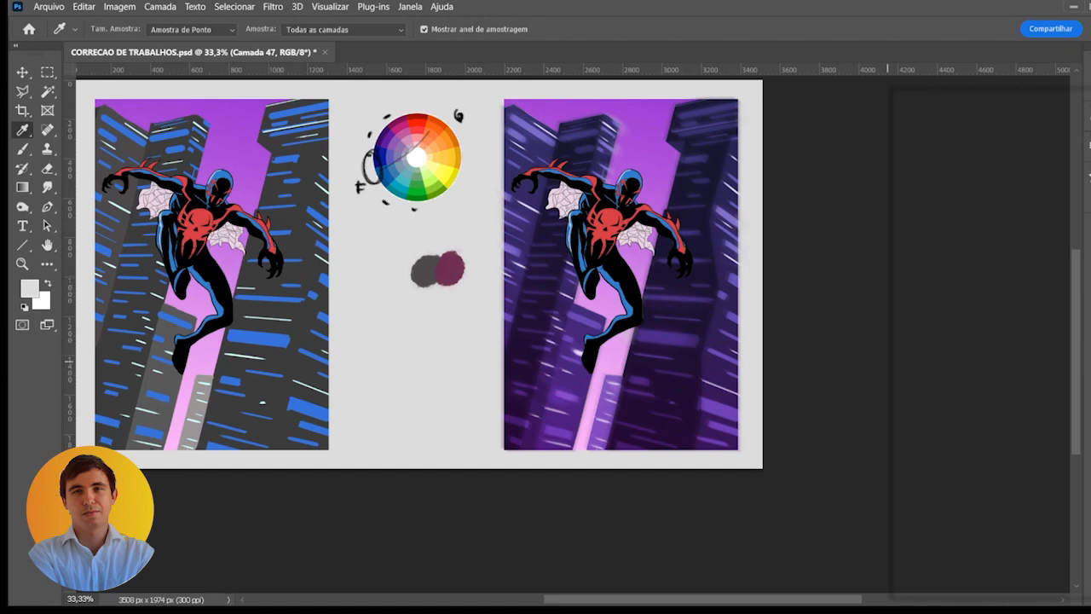
click(1023, 295)
scroll(645, 276, up, 1)
drag(636, 274, 643, 242)
key(v)
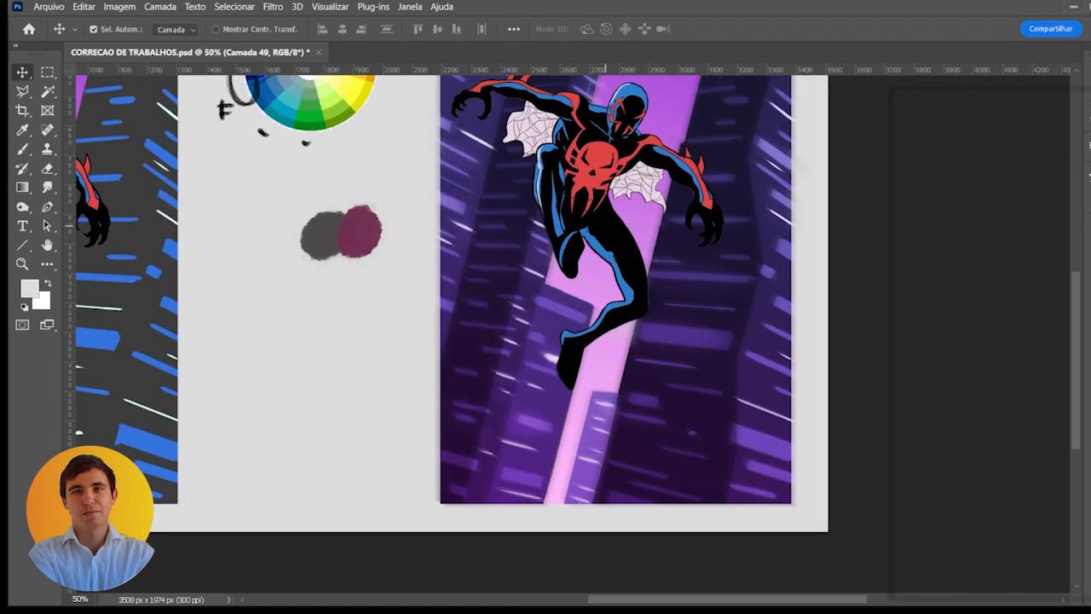
scroll(605, 189, up, 1)
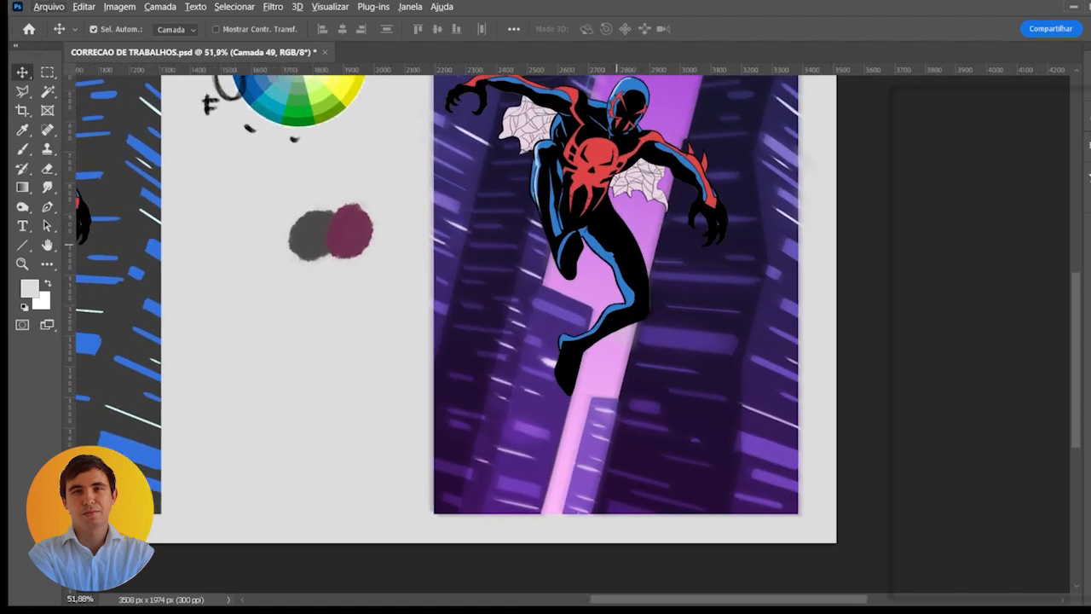
key(b)
key(d)
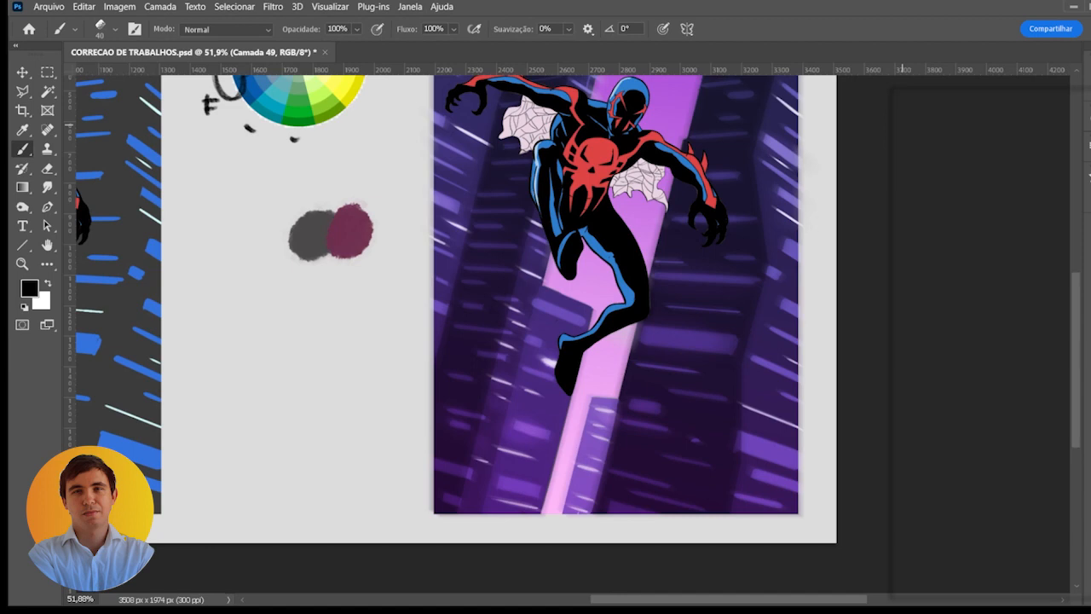
- Sample the suit's blue and paint a rim highlight along the extended leg's outer edge with a 25 px brush
drag(646, 122, 632, 154)
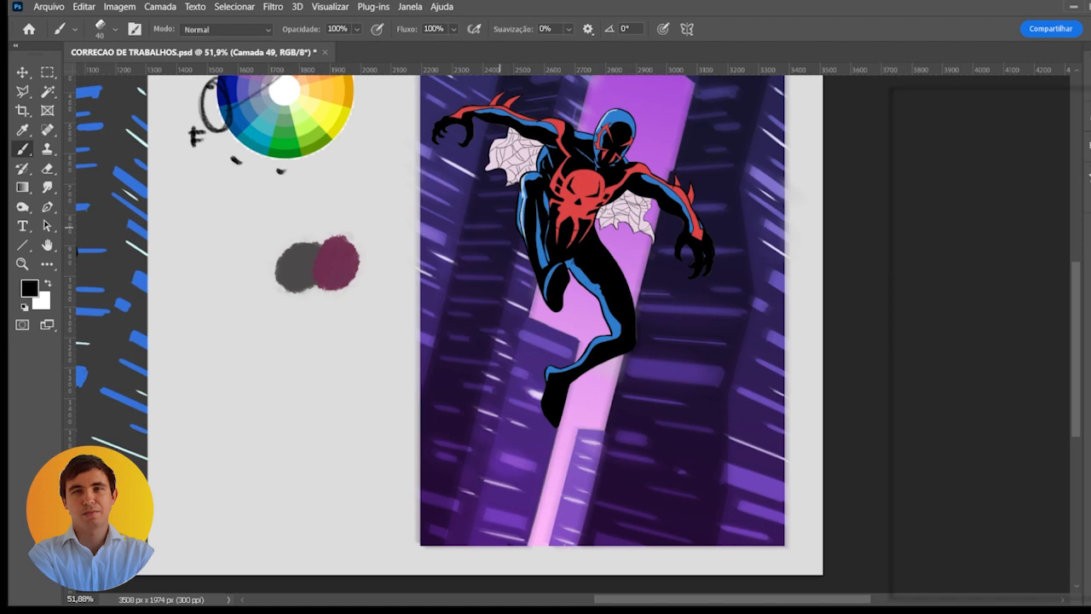
scroll(595, 262, up, 2)
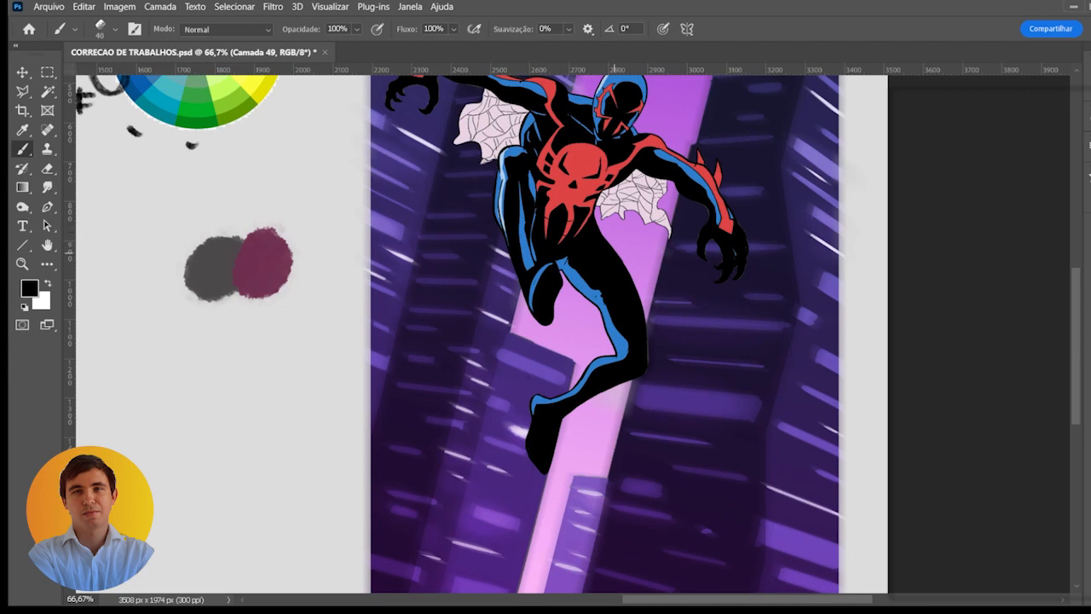
alt+click(579, 288)
drag(599, 228, 643, 313)
key(bracketleft)
key(bracketleft)
key(bracketleft)
drag(630, 294, 635, 301)
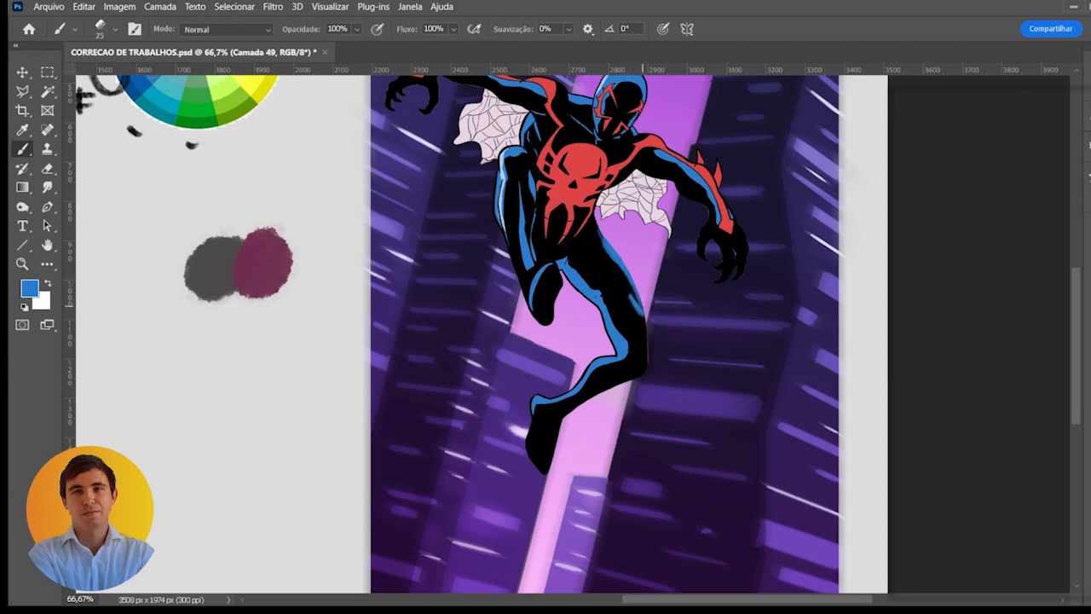
key(ctrl+z)
key(ctrl+z)
key(ctrl+z)
key(ctrl+z)
drag(639, 300, 647, 365)
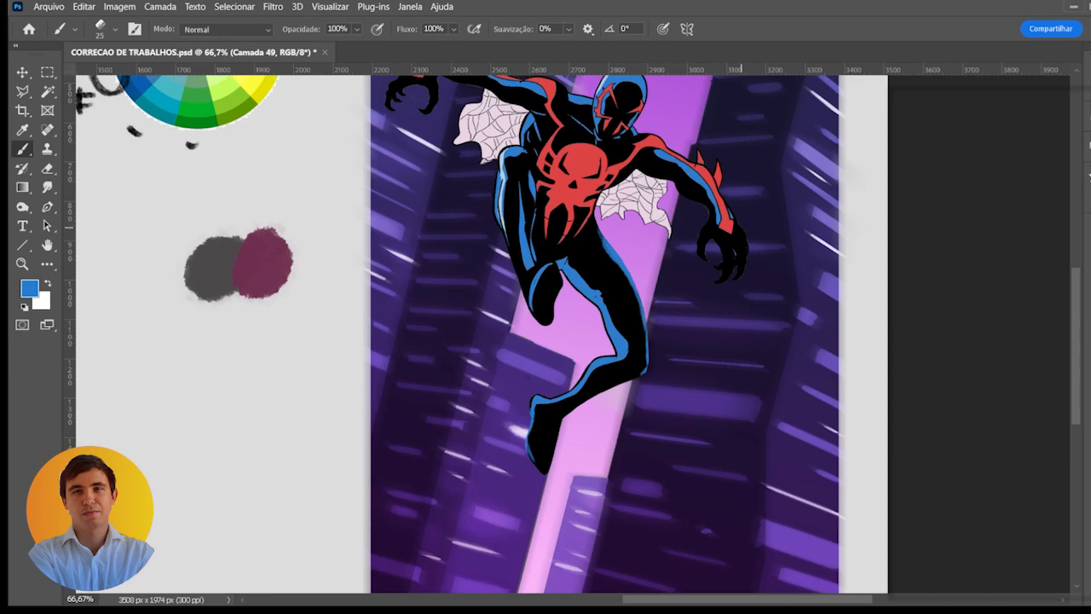
- Paint a thin blue rim highlight along the back of the figure's raised left-side hand with a 9 px brush
drag(578, 198, 623, 323)
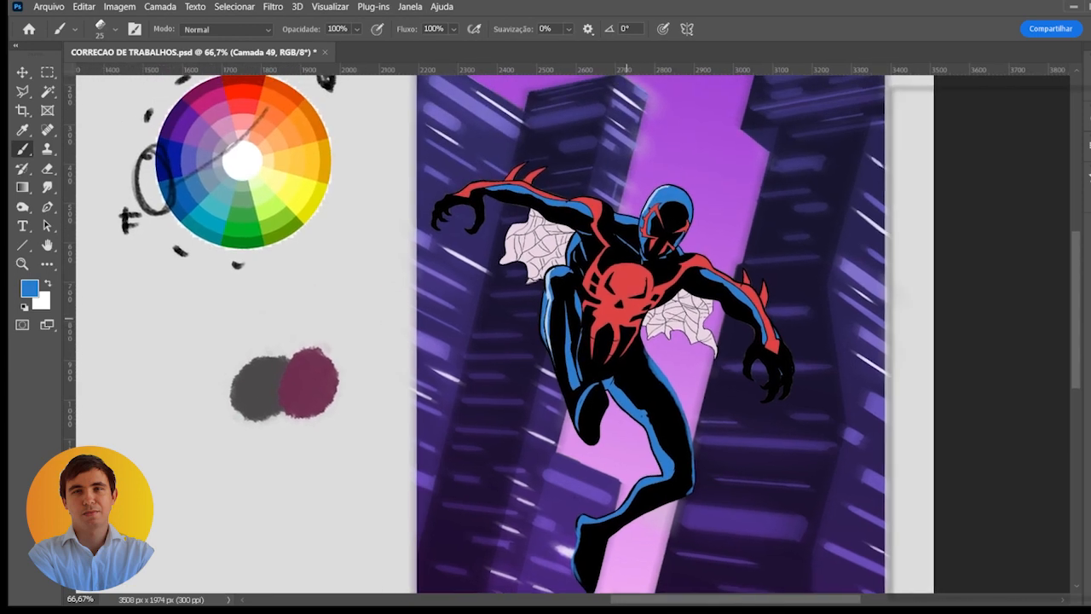
scroll(460, 236, up, 1)
drag(457, 192, 460, 236)
scroll(460, 229, up, 1)
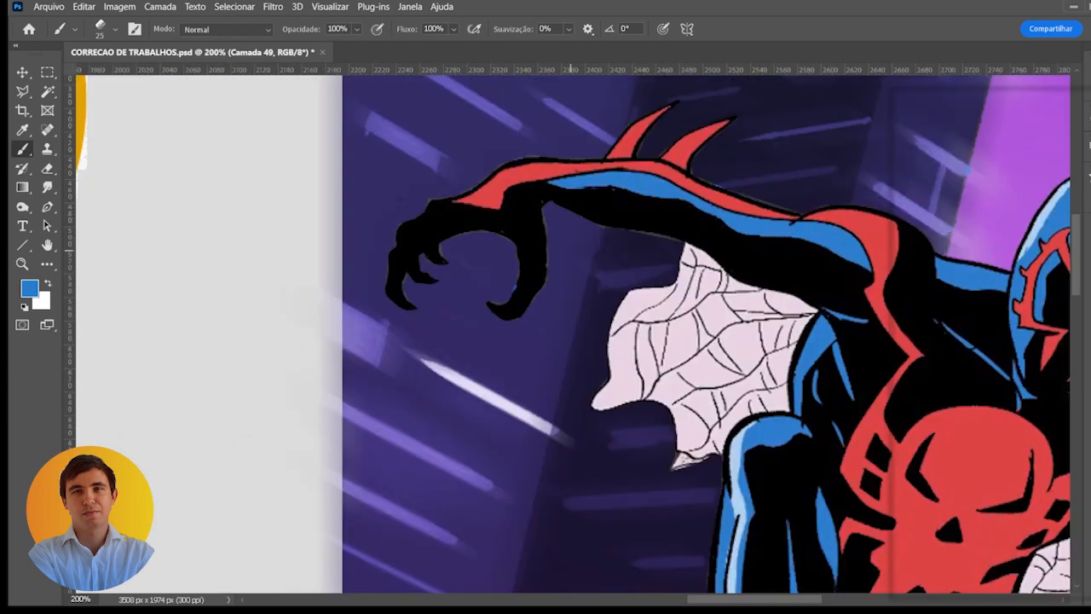
drag(570, 249, 571, 225)
drag(568, 172, 569, 207)
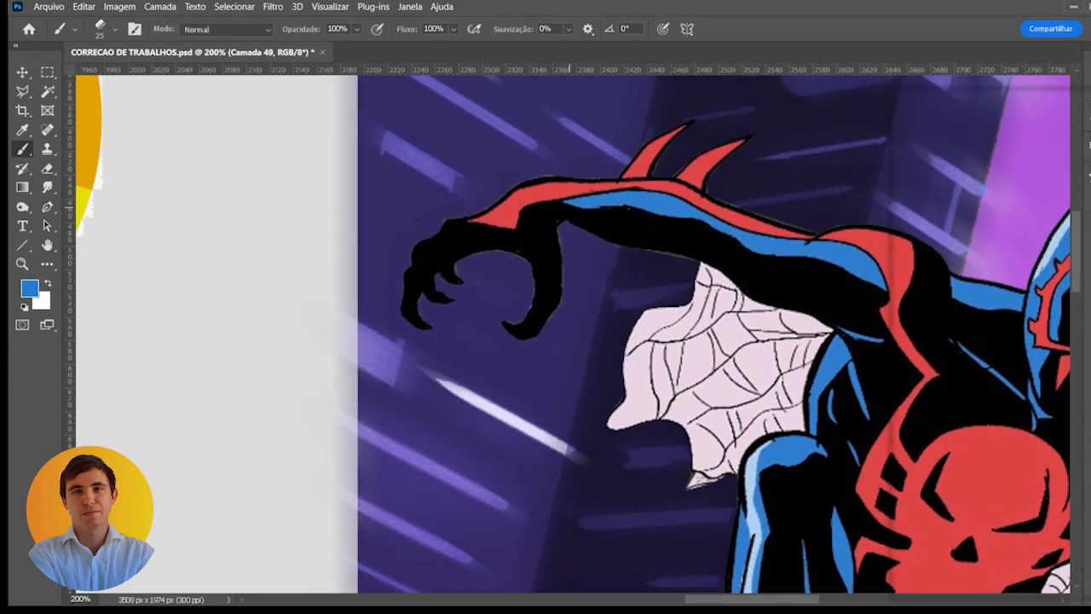
key(bracketleft)
key(bracketleft)
key(bracketleft)
key(bracketleft)
click(456, 220)
drag(409, 269, 446, 228)
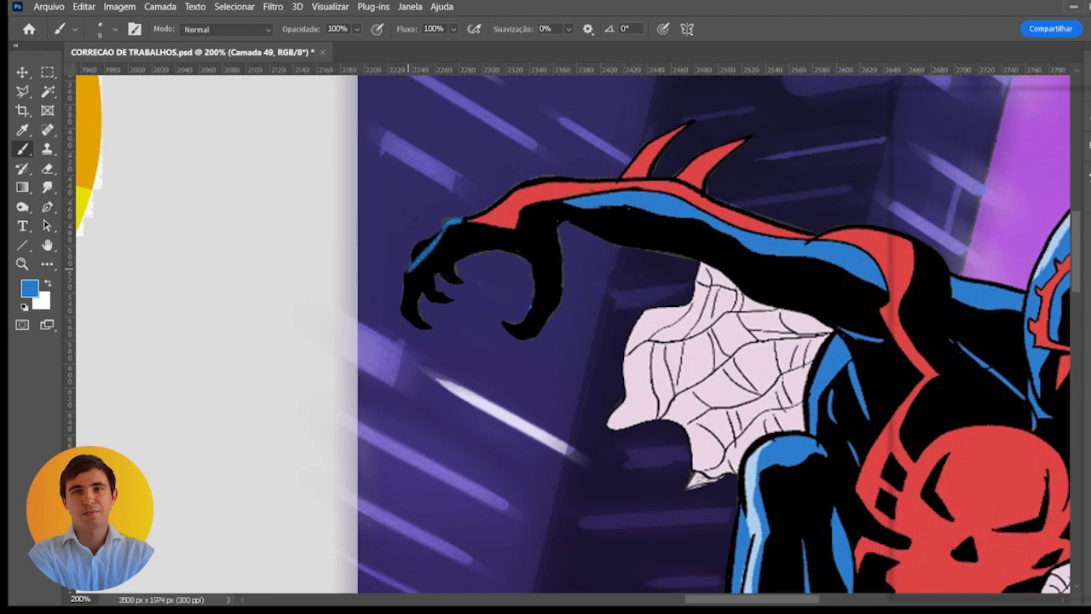
mouse_move(408, 269)
mouse_down()
mouse_move(402, 312)
mouse_move(418, 242)
mouse_move(437, 234)
mouse_up()
- Add blue edge highlights to the thumb and clawed fingers of the raised left-side hand
mouse_move(500, 325)
mouse_down()
mouse_move(513, 328)
mouse_move(534, 292)
mouse_up()
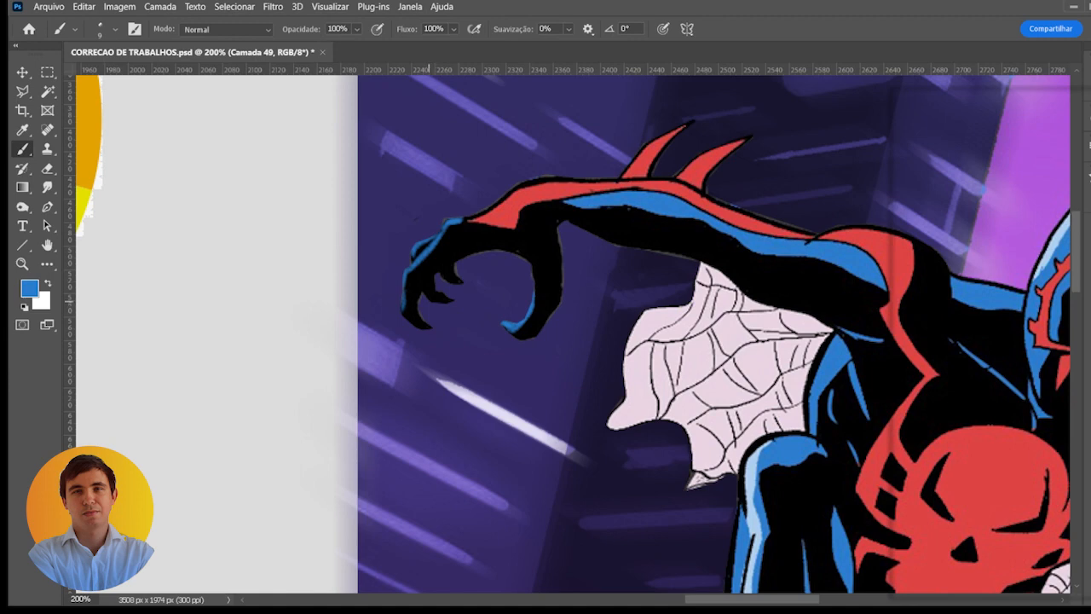
mouse_move(451, 301)
mouse_down()
mouse_move(431, 298)
mouse_move(445, 277)
mouse_up()
drag(404, 309, 421, 326)
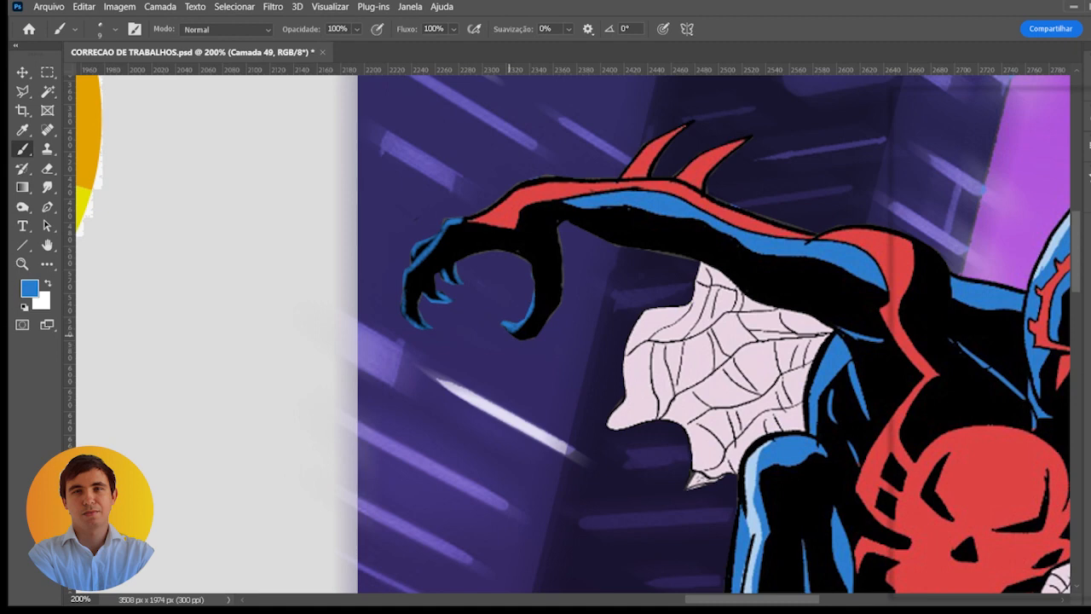
- Examine the whole figure and the lowered hand at its right side for missing blue highlights
drag(573, 231, 380, 179)
key(ctrl+minus)
drag(533, 273, 468, 227)
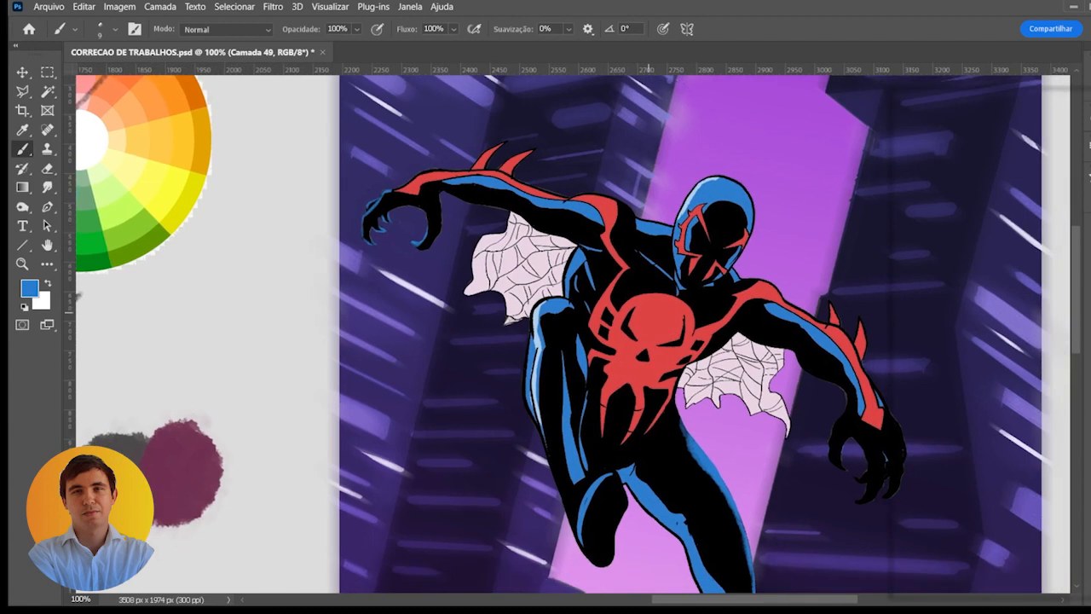
drag(648, 313, 371, 180)
scroll(567, 293, up, 1)
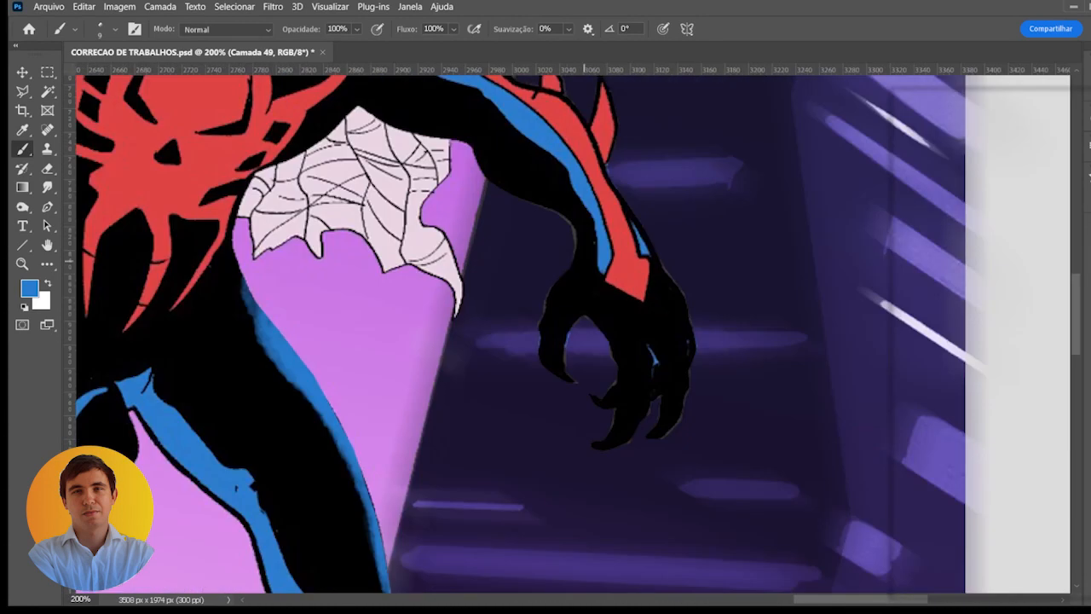
drag(563, 271, 539, 256)
drag(638, 299, 538, 381)
scroll(559, 318, down, 3)
scroll(481, 230, up, 1)
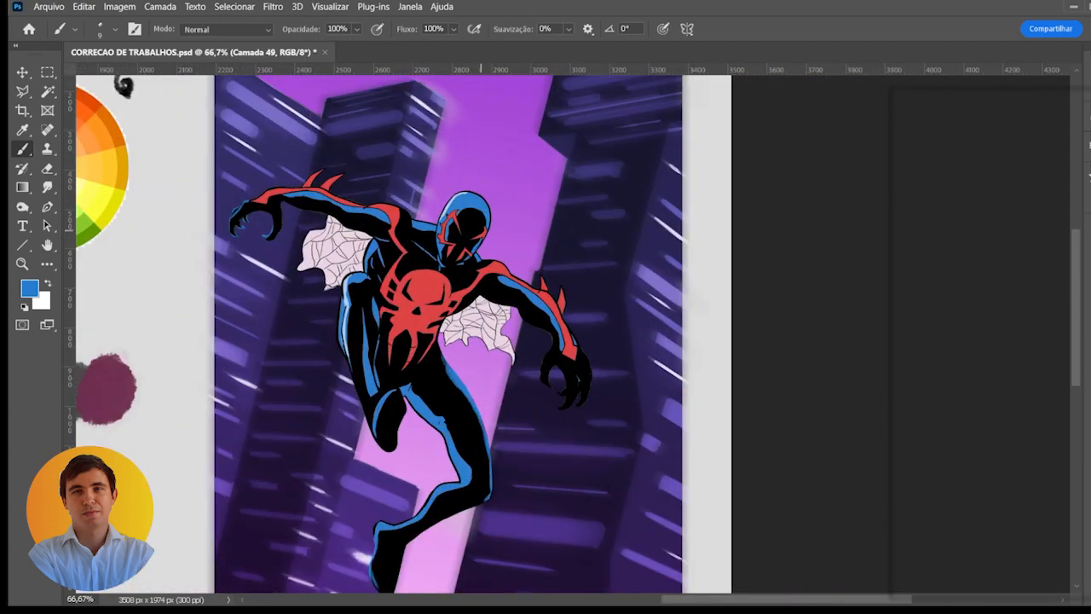
scroll(577, 365, up, 1)
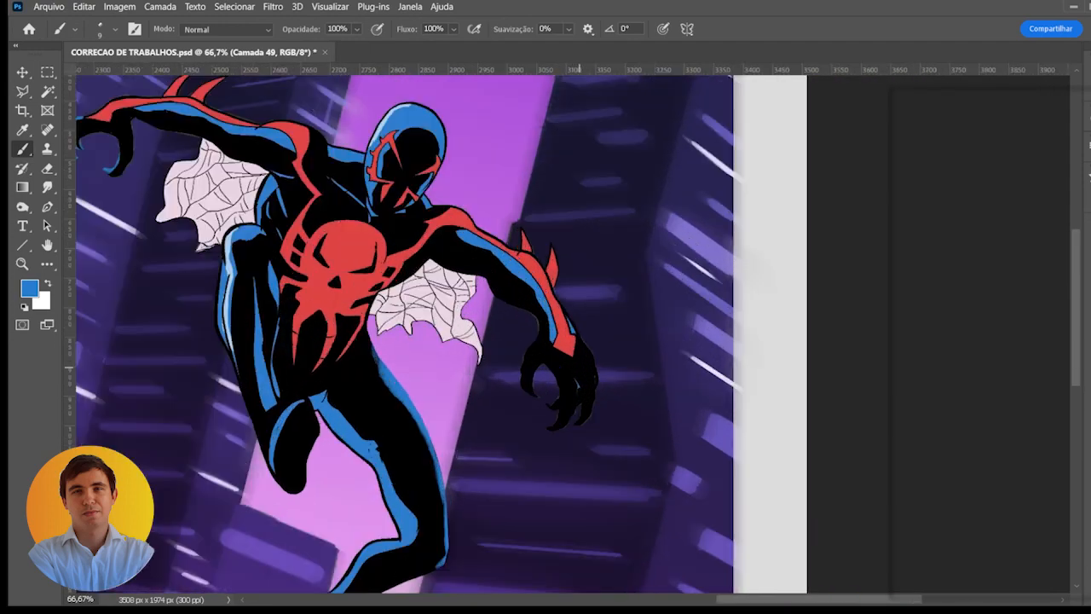
- Paint a blue rim highlight along the outer edge of the lowered hand's thumb with a 20 px brush
drag(583, 359, 554, 329)
key(bracketright)
key(bracketright)
key(bracketright)
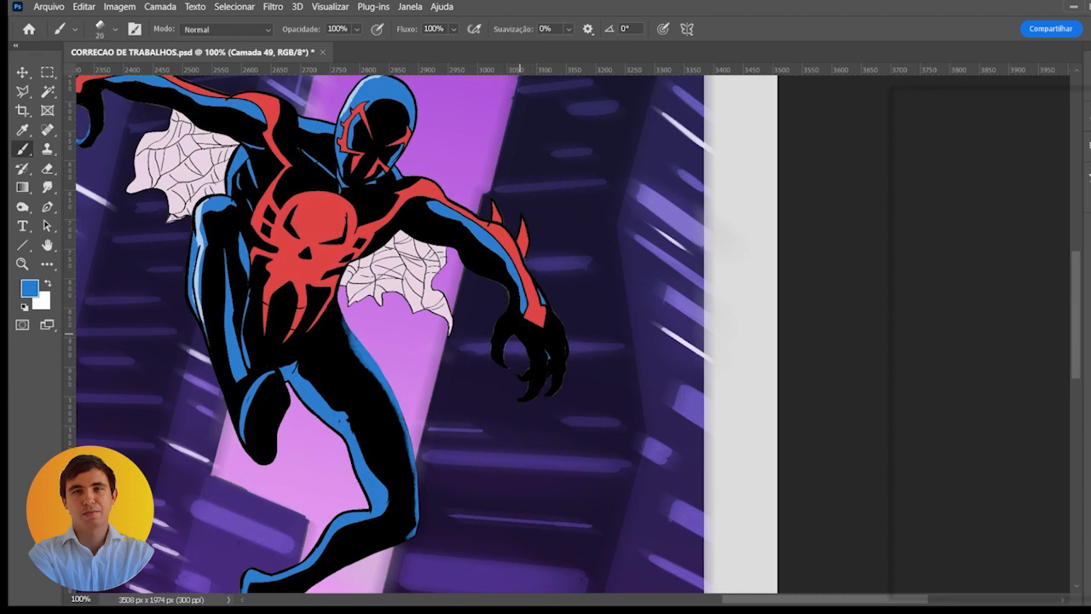
drag(534, 331, 546, 332)
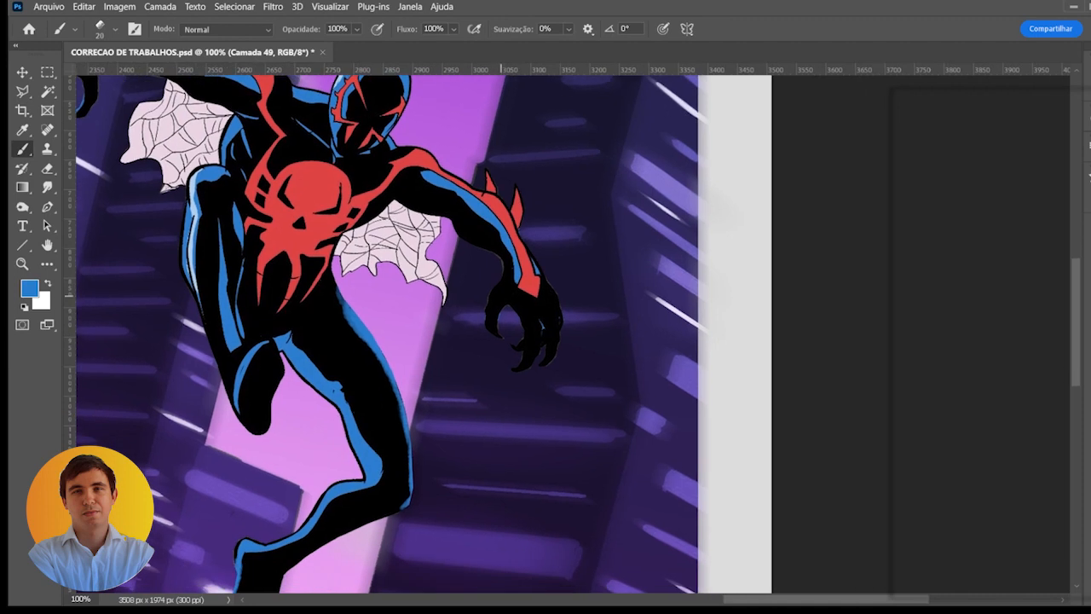
scroll(496, 281, up, 1)
mouse_move(500, 283)
mouse_down()
mouse_move(469, 353)
mouse_move(469, 388)
mouse_move(488, 398)
mouse_up()
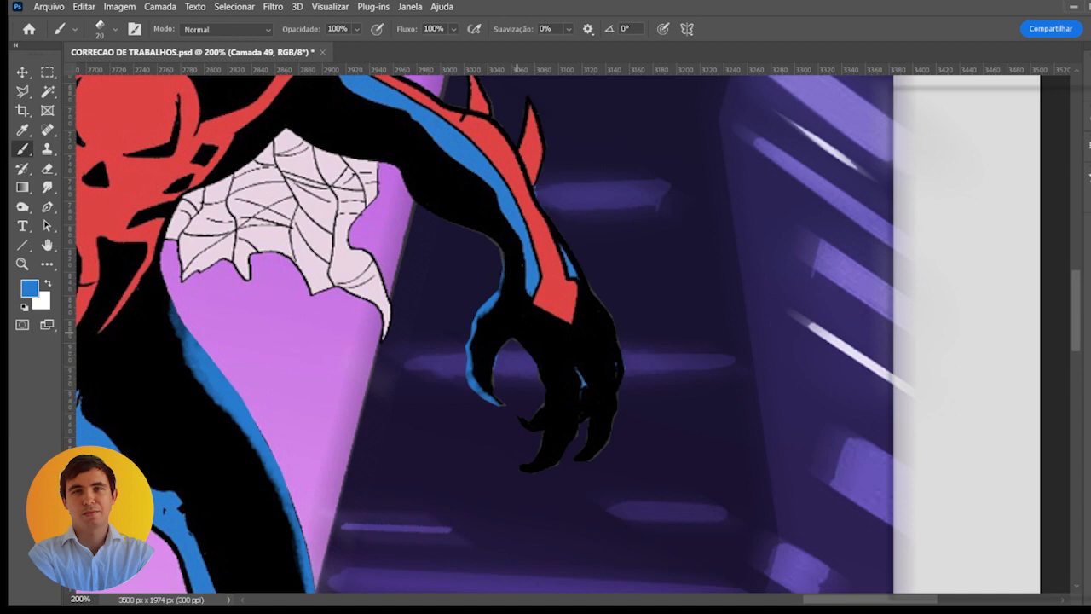
- Paint thin blue edge highlights on the lowered hand's clawed fingers with an 8 px brush
key(bracketleft)
key(bracketleft)
key(bracketleft)
mouse_move(548, 413)
mouse_down()
mouse_move(545, 443)
mouse_move(525, 467)
mouse_move(549, 430)
mouse_move(547, 387)
mouse_move(545, 417)
mouse_move(544, 408)
mouse_move(531, 420)
mouse_move(541, 410)
mouse_move(549, 431)
mouse_move(542, 371)
mouse_move(592, 413)
mouse_move(577, 451)
mouse_up()
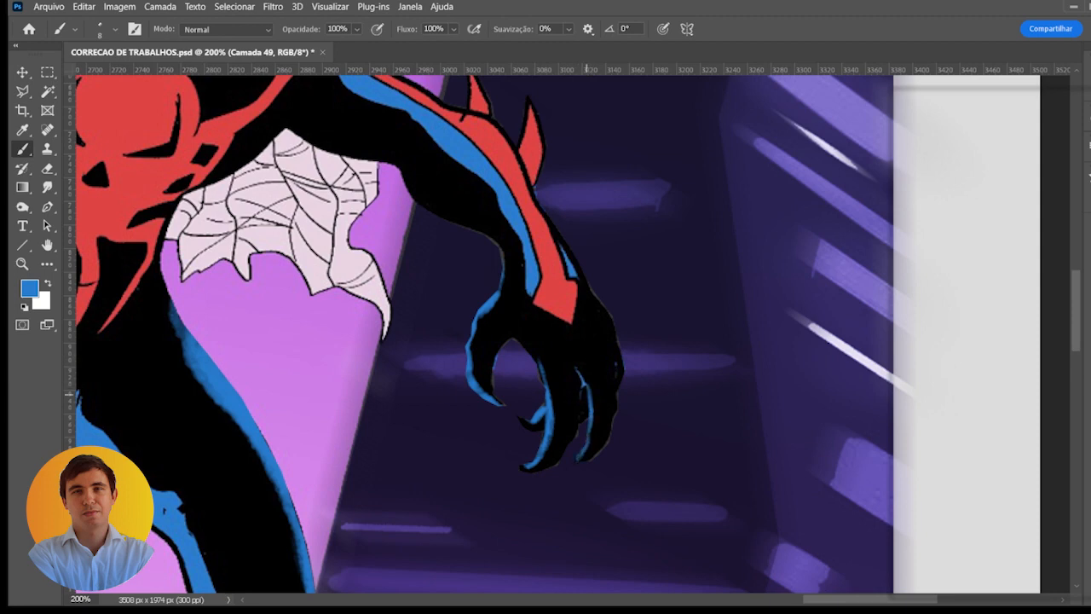
- Compare the figure with and without the painted blue rim highlights by toggling their layer's visibility
key(ctrl+minus)
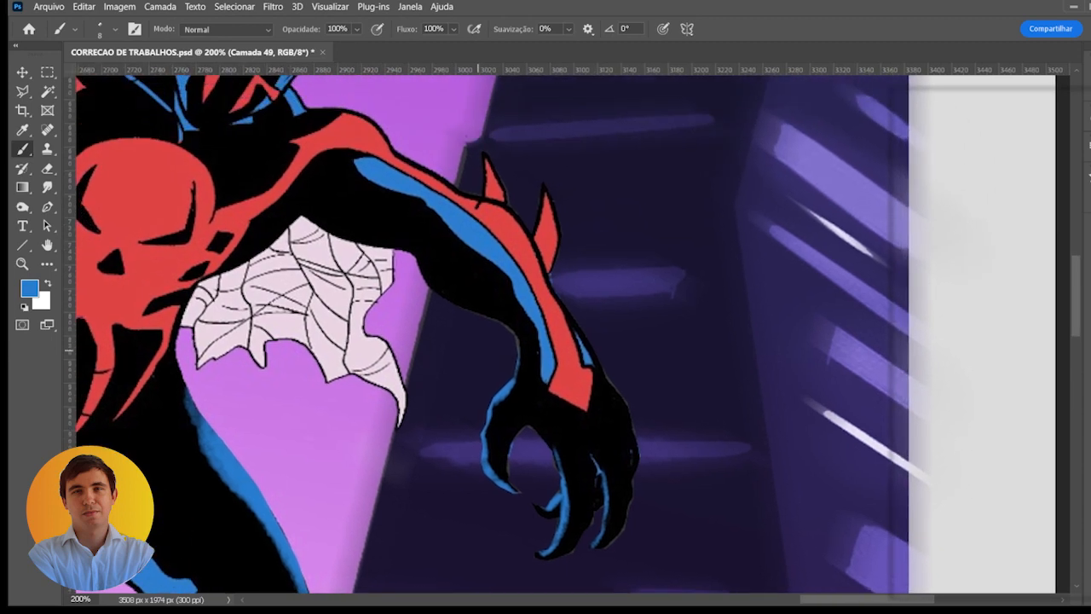
drag(505, 284, 576, 277)
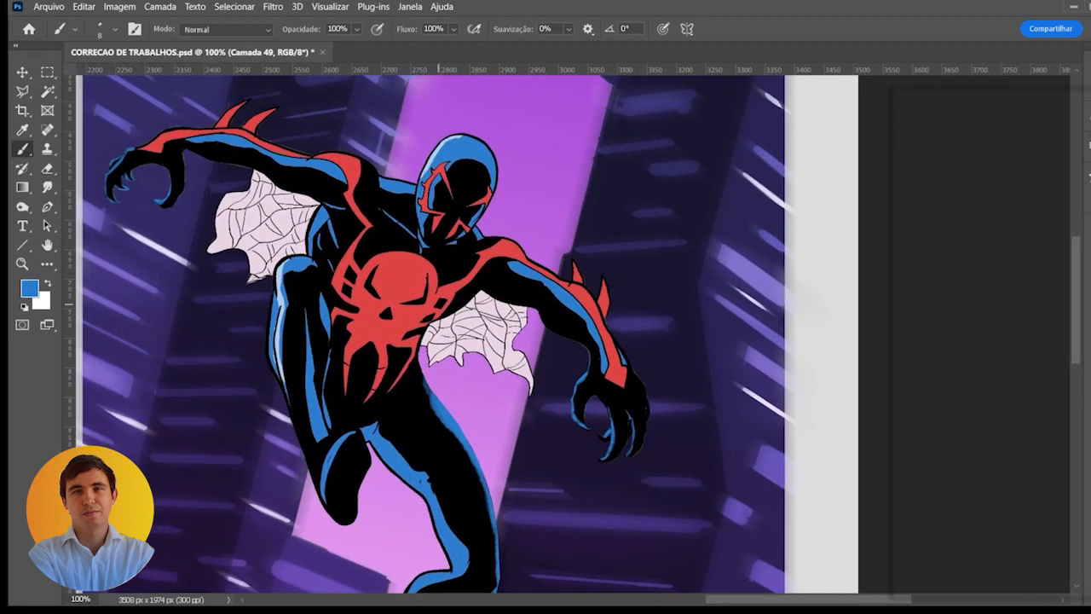
key(ctrl+minus)
click(901, 289)
click(900, 289)
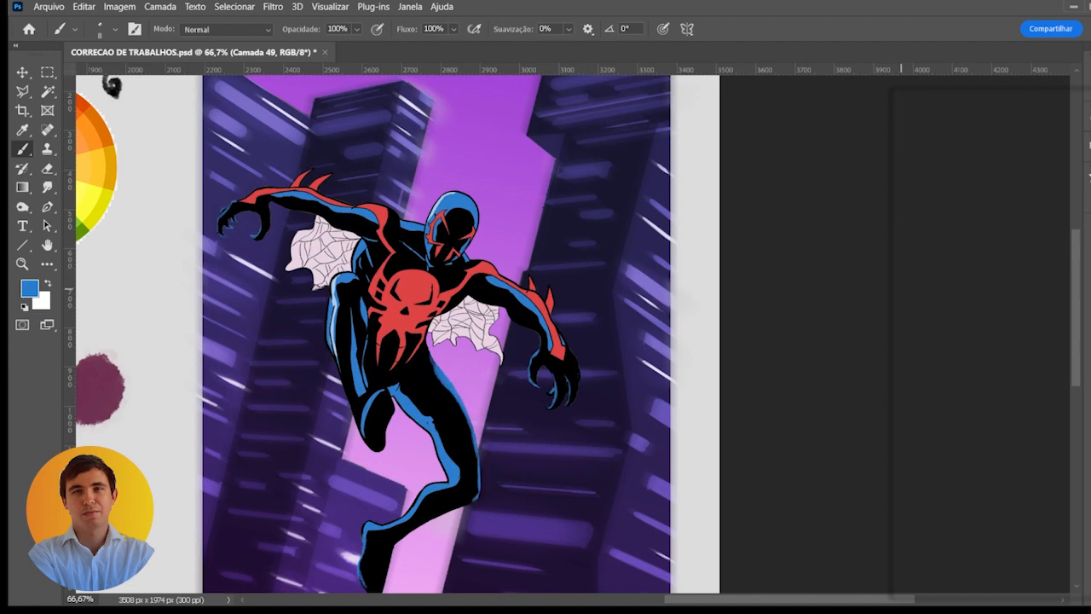
key(ctrl+minus)
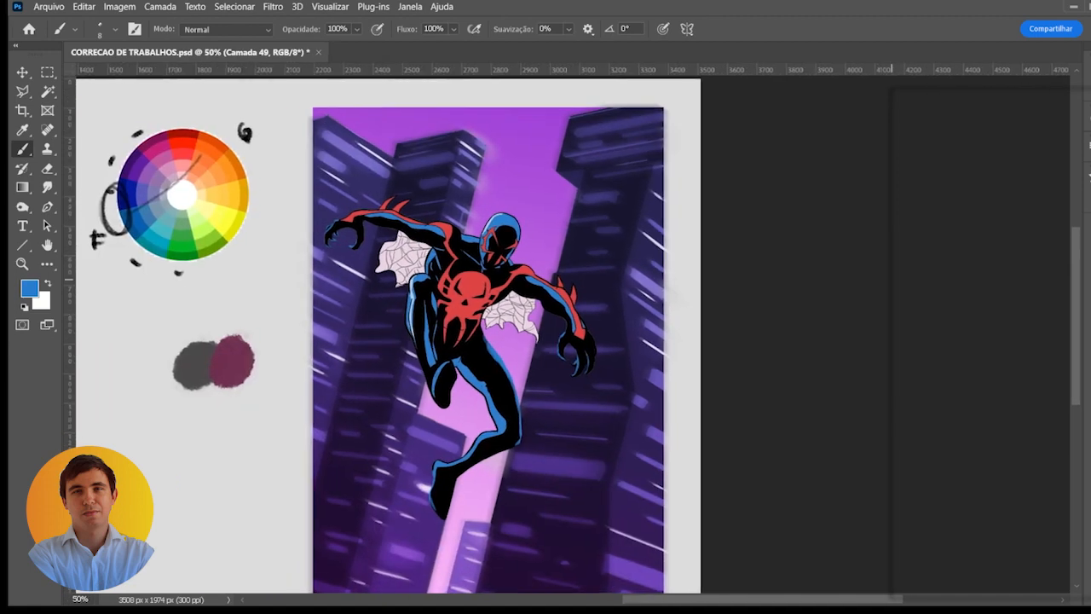
click(900, 293)
click(900, 294)
click(901, 294)
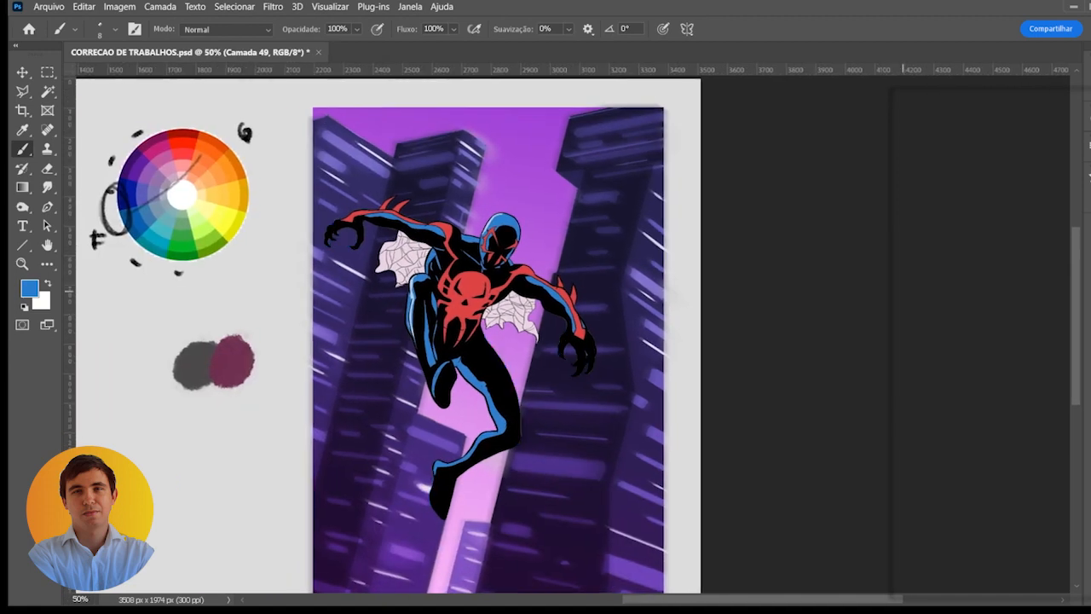
click(901, 294)
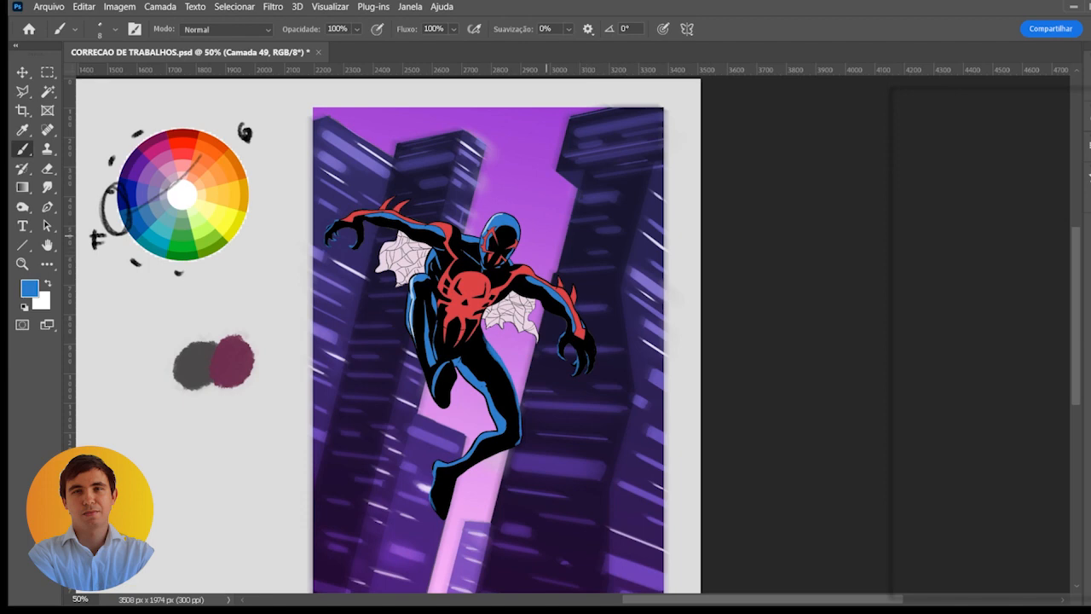
- Paint light-blue rim highlights along the outer edges of the head, the adjoining shoulder and the raised hand's wrist
scroll(498, 226, up, 3)
drag(499, 225, 529, 234)
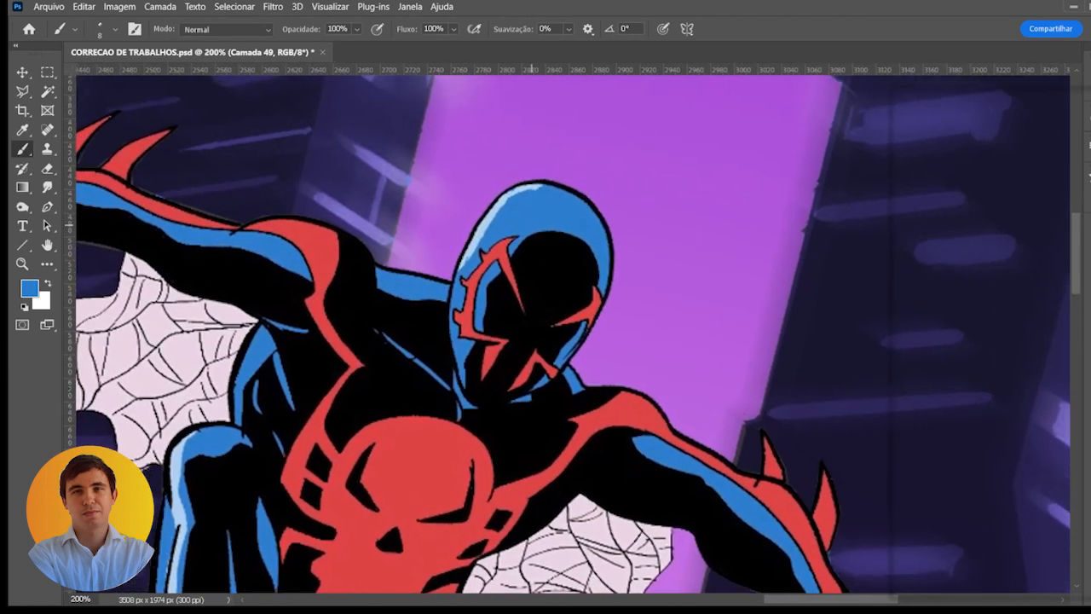
alt+click(479, 218)
alt+click(482, 218)
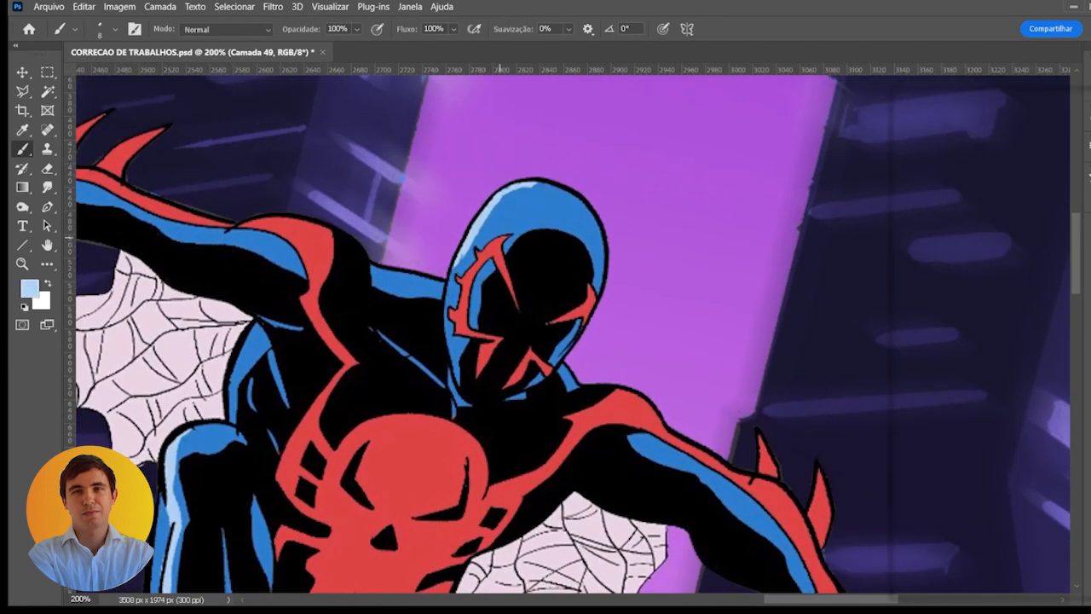
mouse_move(449, 275)
mouse_down()
mouse_move(484, 209)
mouse_move(513, 194)
mouse_up()
mouse_move(474, 225)
mouse_down()
mouse_move(518, 182)
mouse_move(581, 193)
mouse_move(604, 232)
mouse_move(606, 269)
mouse_up()
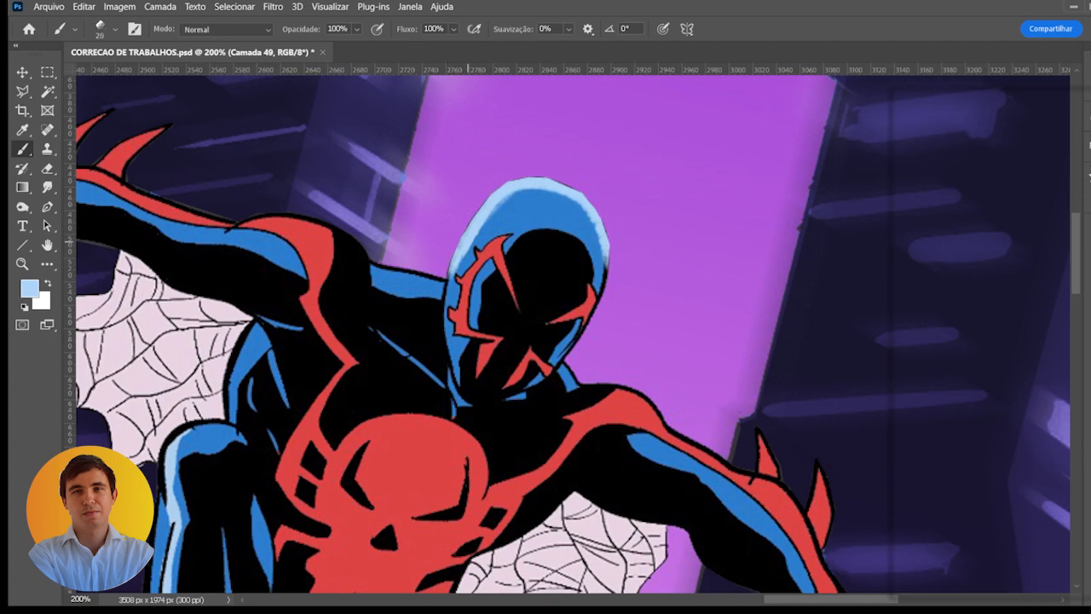
mouse_move(445, 288)
mouse_down()
mouse_move(451, 269)
mouse_move(421, 272)
mouse_move(653, 291)
mouse_up()
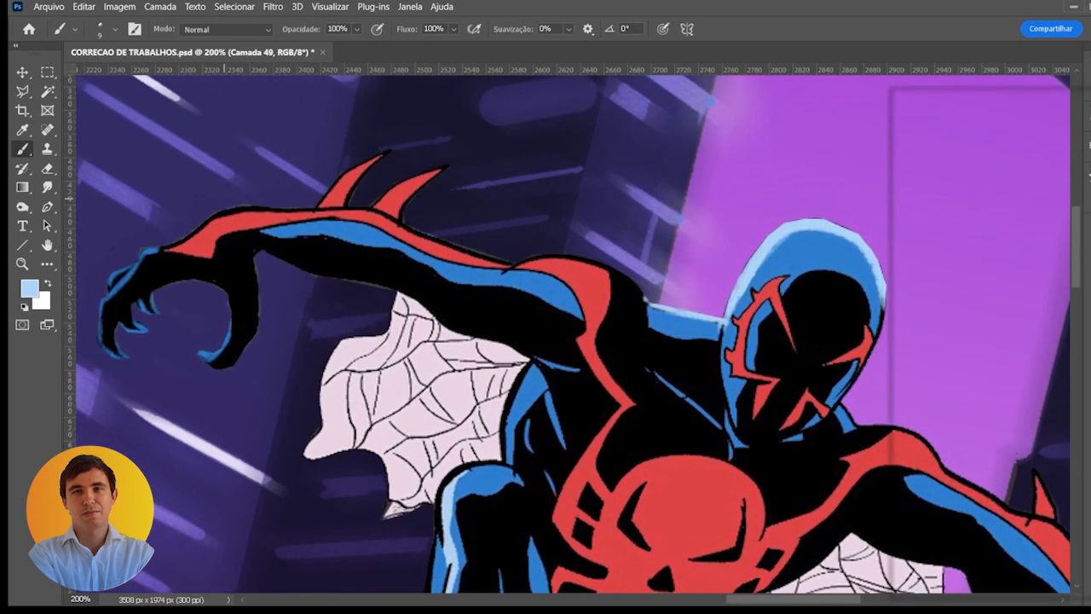
drag(123, 269, 245, 218)
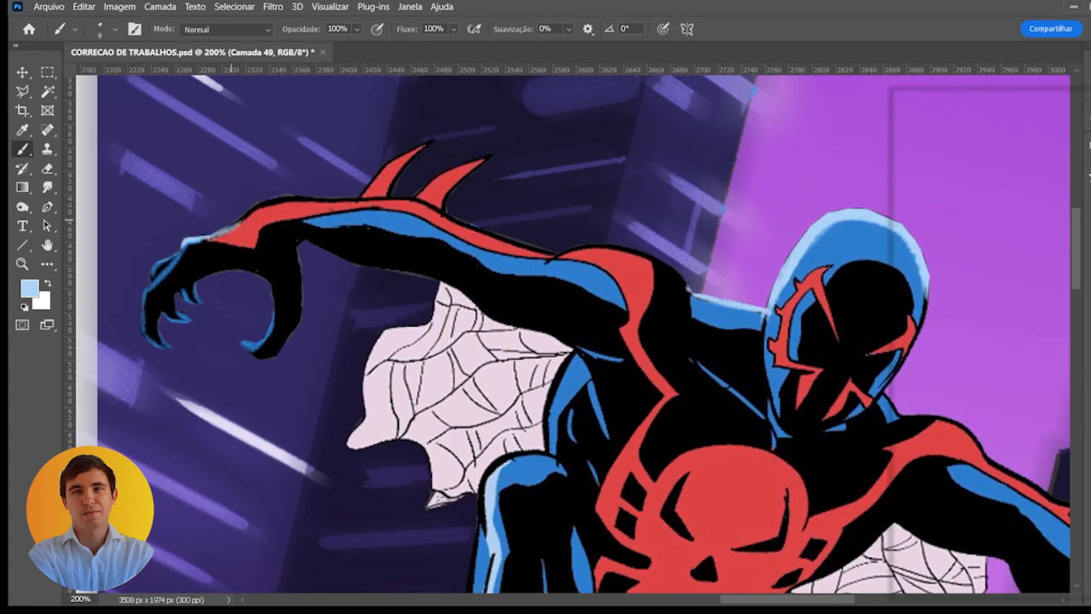
- Paint a lighter red rim highlight along the raised arm's upper edge and its spikes, up to the shoulder
key(x)
alt+click(314, 209)
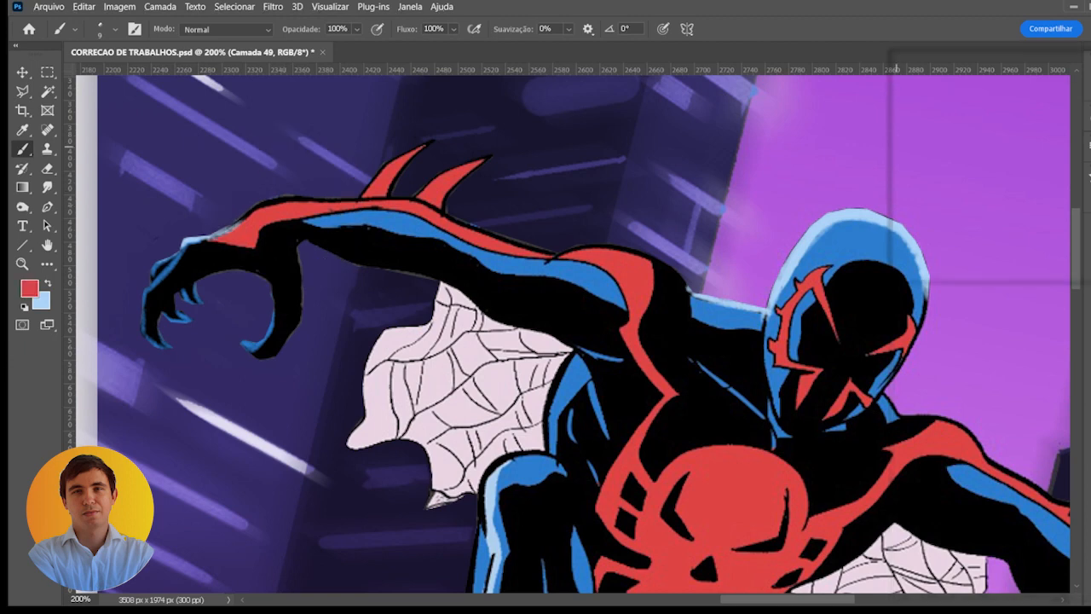
click(980, 127)
mouse_move(237, 226)
mouse_down()
mouse_move(321, 203)
mouse_move(261, 231)
mouse_move(229, 222)
mouse_move(265, 203)
mouse_move(223, 228)
mouse_move(309, 195)
mouse_move(270, 198)
mouse_move(403, 202)
mouse_move(359, 196)
mouse_move(390, 164)
mouse_move(359, 189)
mouse_move(408, 153)
mouse_up()
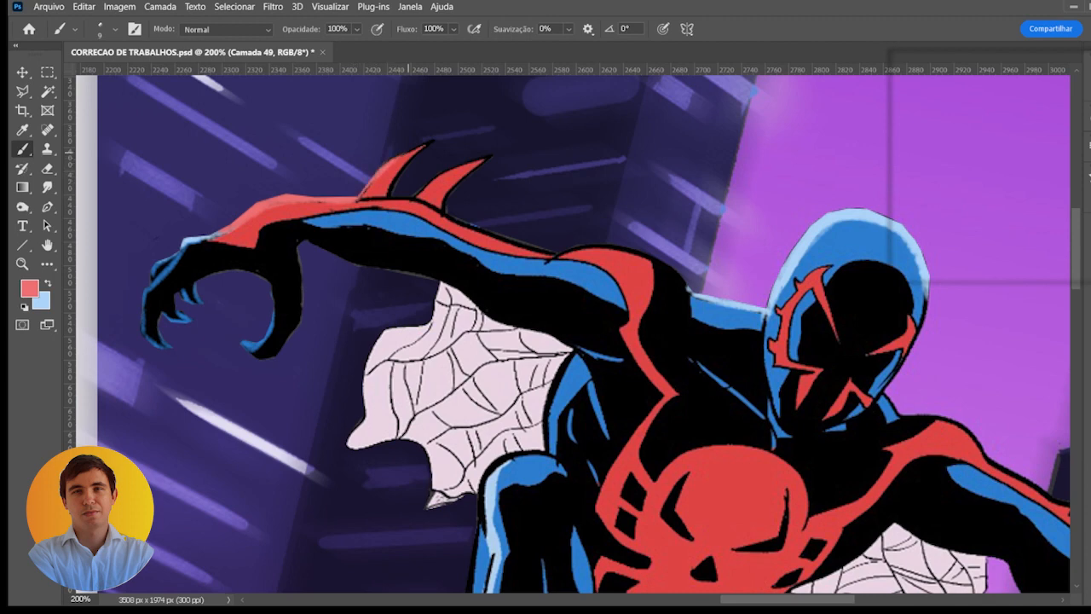
mouse_move(358, 199)
mouse_down()
mouse_move(420, 150)
mouse_move(399, 198)
mouse_move(398, 175)
mouse_move(436, 139)
mouse_up()
mouse_move(425, 192)
mouse_down()
mouse_move(444, 170)
mouse_move(493, 156)
mouse_move(444, 211)
mouse_move(529, 247)
mouse_move(626, 253)
mouse_move(596, 248)
mouse_move(632, 276)
mouse_move(679, 286)
mouse_up()
key(x)
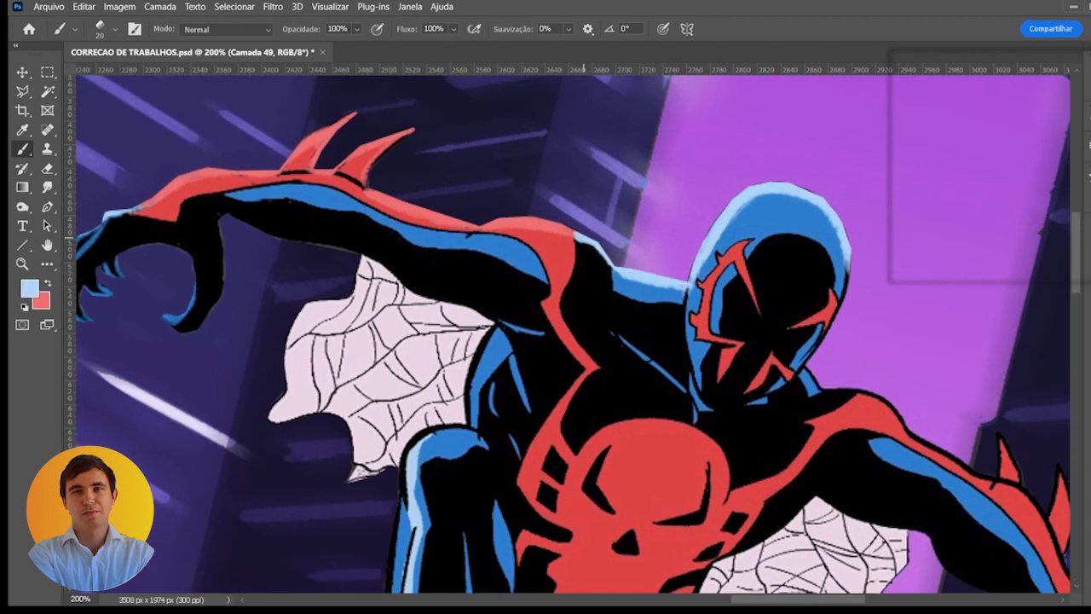
- Paint the lowered arm's shoulder edge with a 20 px brush, light blue beside the neck and light red on the red band
key(ctrl+minus)
key(ctrl+plus)
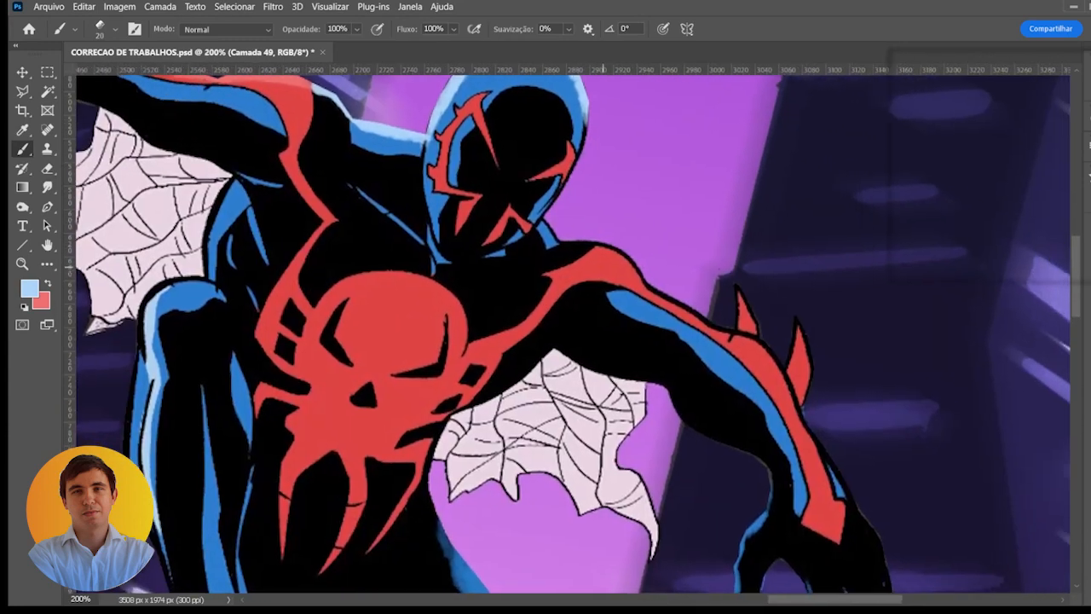
key(x)
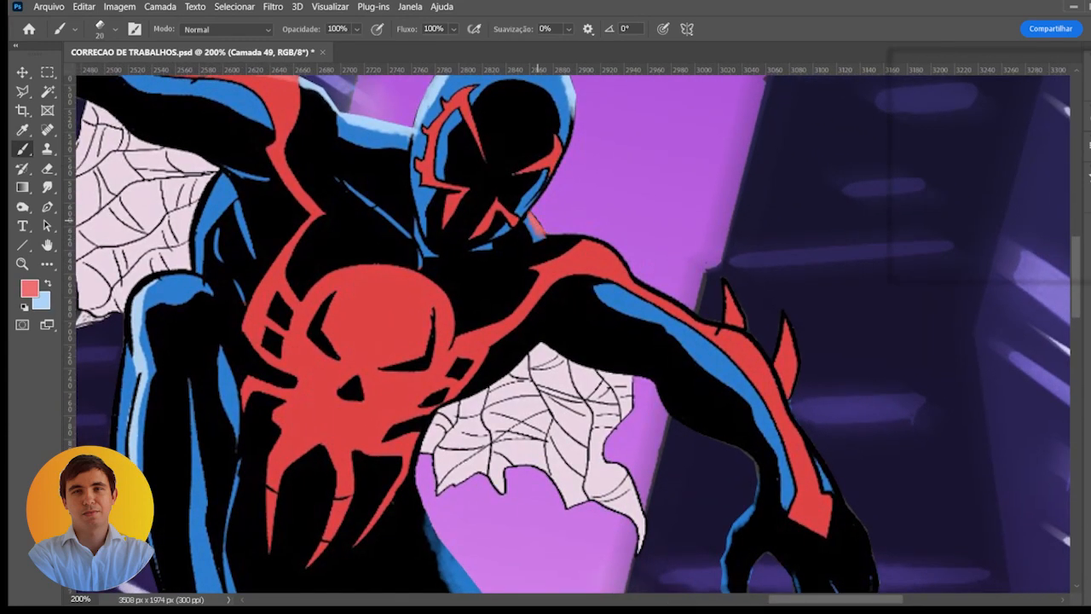
key(x)
mouse_move(532, 220)
mouse_down()
mouse_move(619, 254)
mouse_move(650, 290)
mouse_move(726, 327)
mouse_up()
key(x)
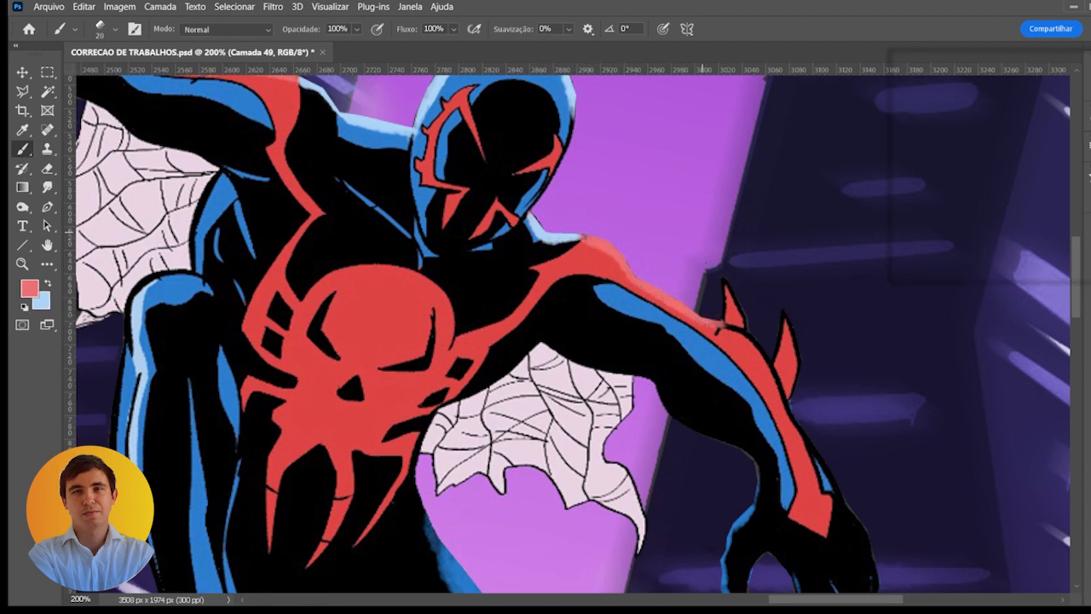
- Paint pale pink-red highlights on the lowered arm's spikes and the red edge between them
click(977, 95)
key(bracketleft)
mouse_move(723, 282)
mouse_down()
mouse_move(721, 325)
mouse_move(725, 282)
mouse_up()
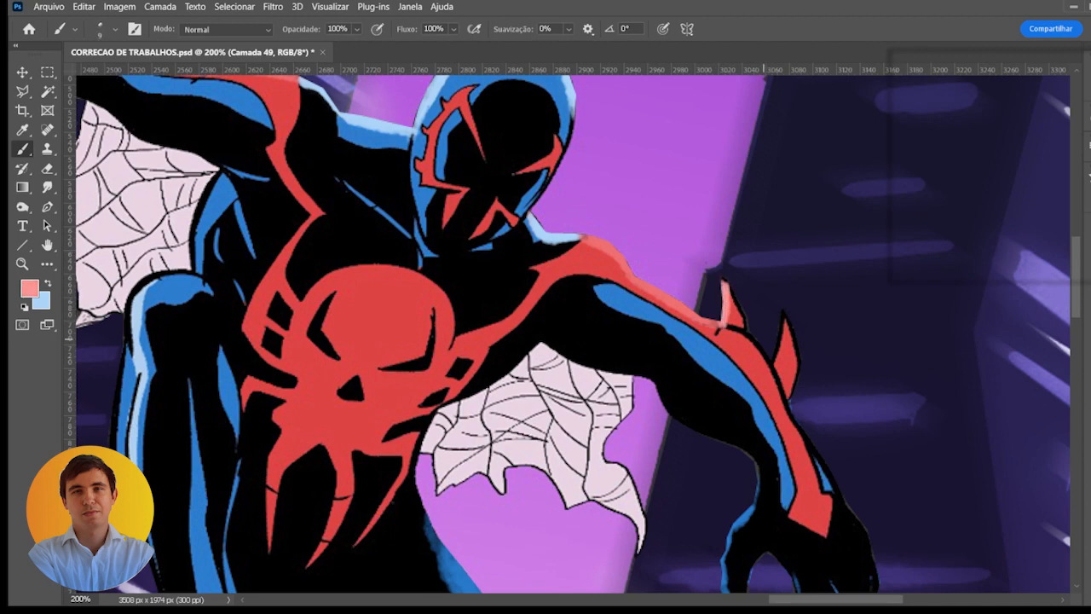
mouse_move(779, 317)
mouse_down()
mouse_move(772, 357)
mouse_move(779, 315)
mouse_move(754, 336)
mouse_move(762, 354)
mouse_up()
key(bracketright)
key(bracketright)
key(bracketright)
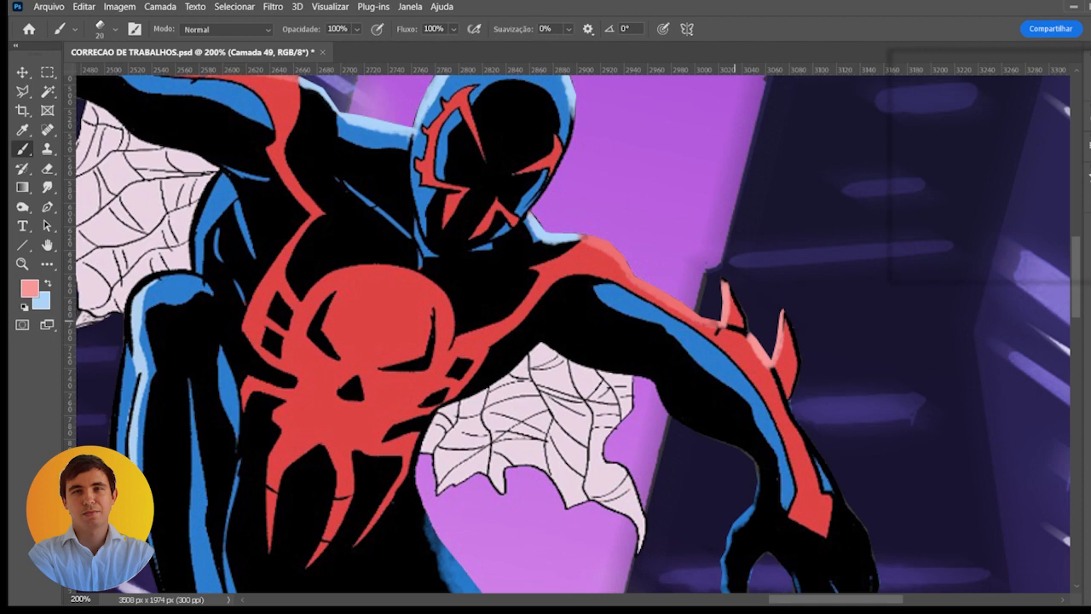
key(bracketleft)
key(bracketleft)
mouse_move(728, 286)
mouse_down()
mouse_move(745, 326)
mouse_move(733, 299)
mouse_move(796, 343)
mouse_move(770, 254)
mouse_move(739, 213)
mouse_move(755, 267)
mouse_up()
- Brighten the raised arm's red upper edge and spikes with pale pink-red strokes from a 10 px brush
scroll(698, 277, down, 1)
scroll(698, 277, down, 1)
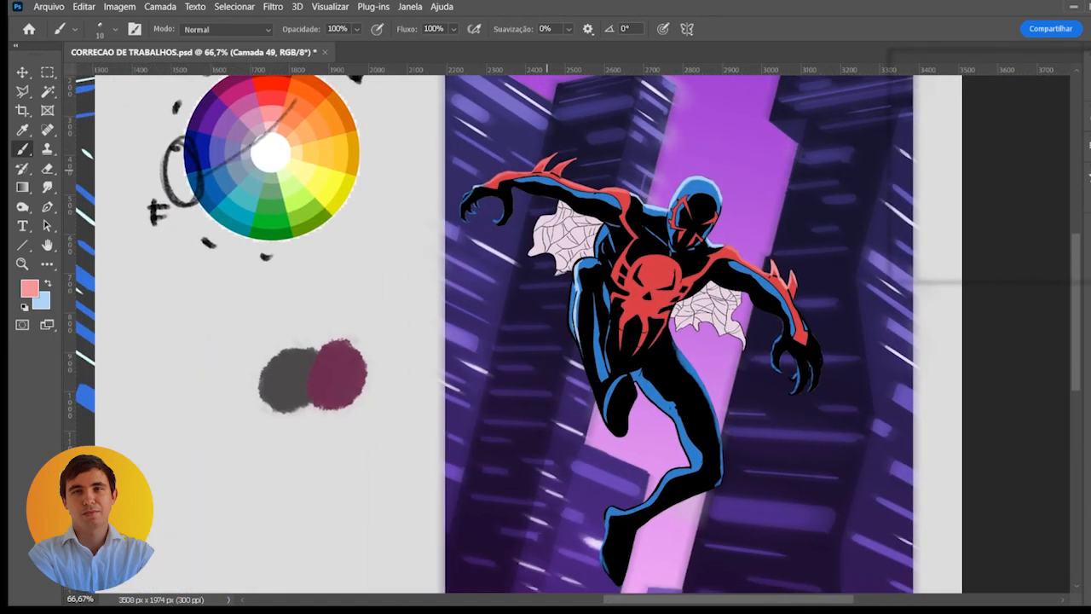
scroll(545, 179, up, 3)
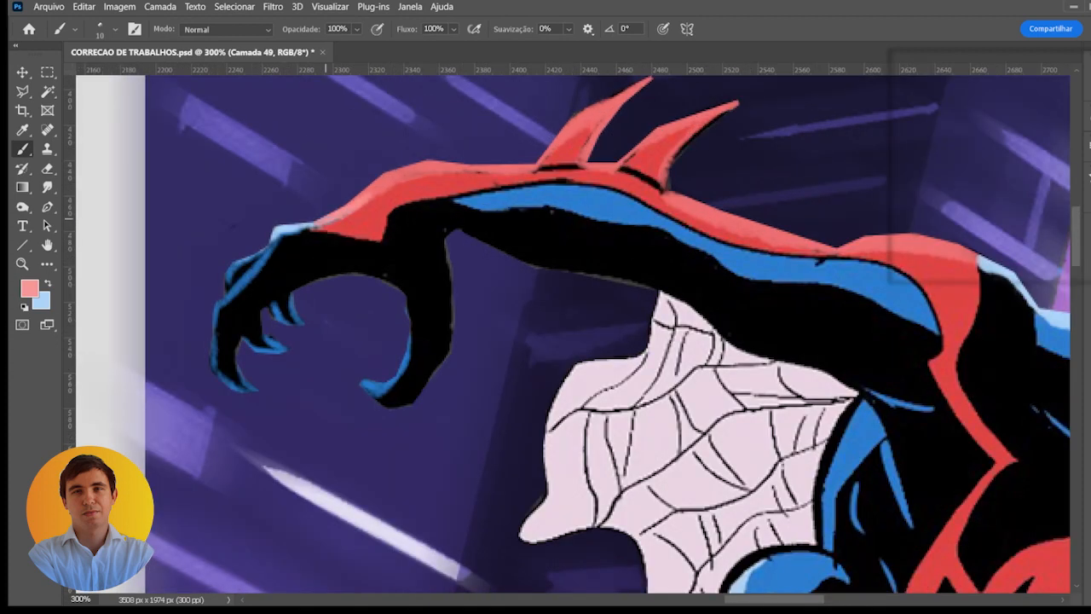
mouse_move(326, 227)
mouse_down()
mouse_move(365, 183)
mouse_move(409, 168)
mouse_move(527, 171)
mouse_up()
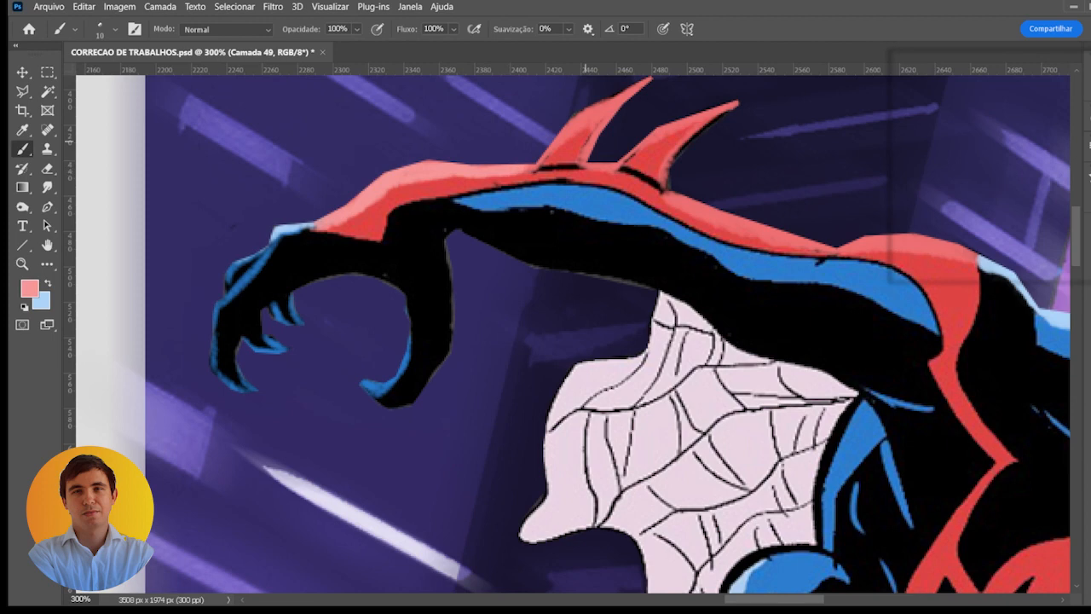
drag(585, 140, 512, 189)
mouse_move(451, 214)
mouse_down()
mouse_move(509, 160)
mouse_move(573, 130)
mouse_move(522, 186)
mouse_move(515, 207)
mouse_move(537, 213)
mouse_move(510, 215)
mouse_move(659, 155)
mouse_move(594, 224)
mouse_move(662, 270)
mouse_up()
drag(600, 245, 733, 292)
drag(669, 278, 736, 296)
mouse_move(663, 276)
mouse_down()
mouse_move(755, 293)
mouse_move(848, 281)
mouse_up()
drag(775, 296, 861, 289)
mouse_move(783, 298)
mouse_down()
mouse_move(878, 296)
mouse_move(900, 314)
mouse_up()
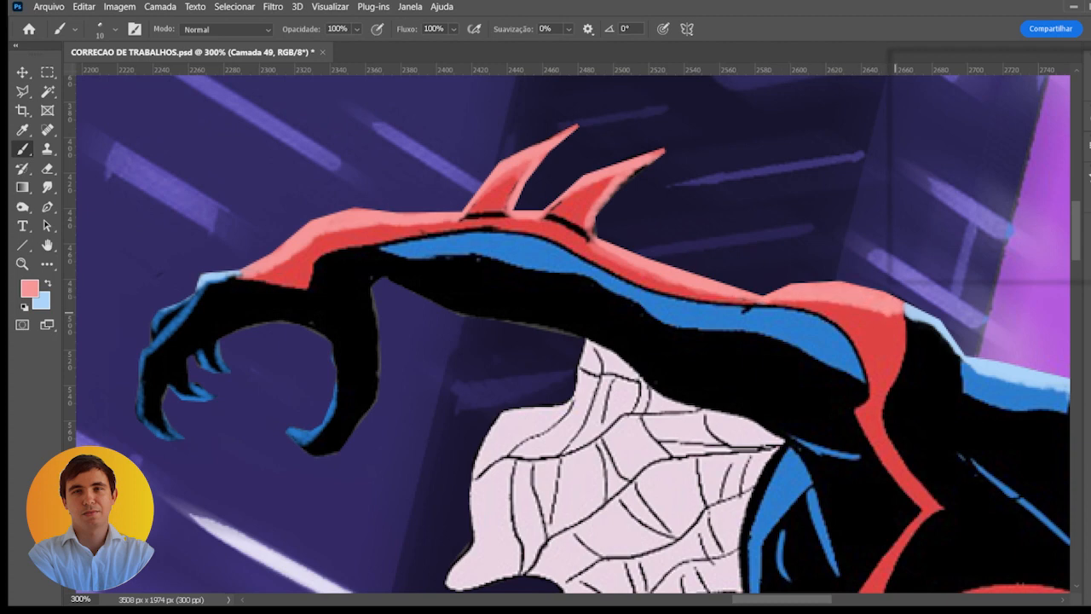
- Paint over the black lines at the bases of both arms' spikes with the suit's sampled red
alt+click(569, 212)
drag(553, 219, 579, 236)
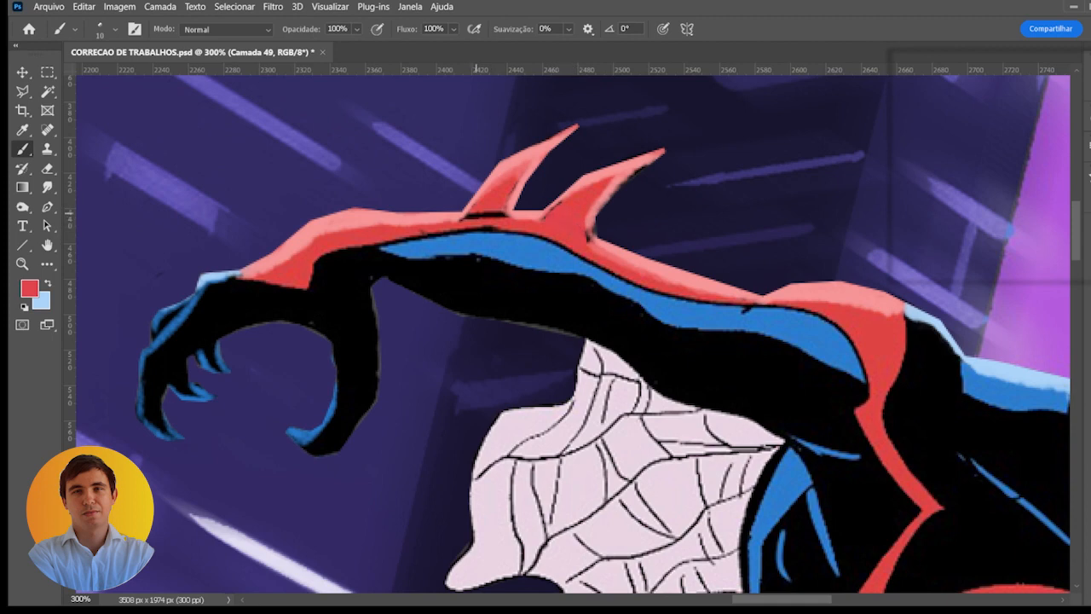
drag(469, 215, 496, 214)
drag(693, 277, 289, 153)
drag(946, 400, 539, 205)
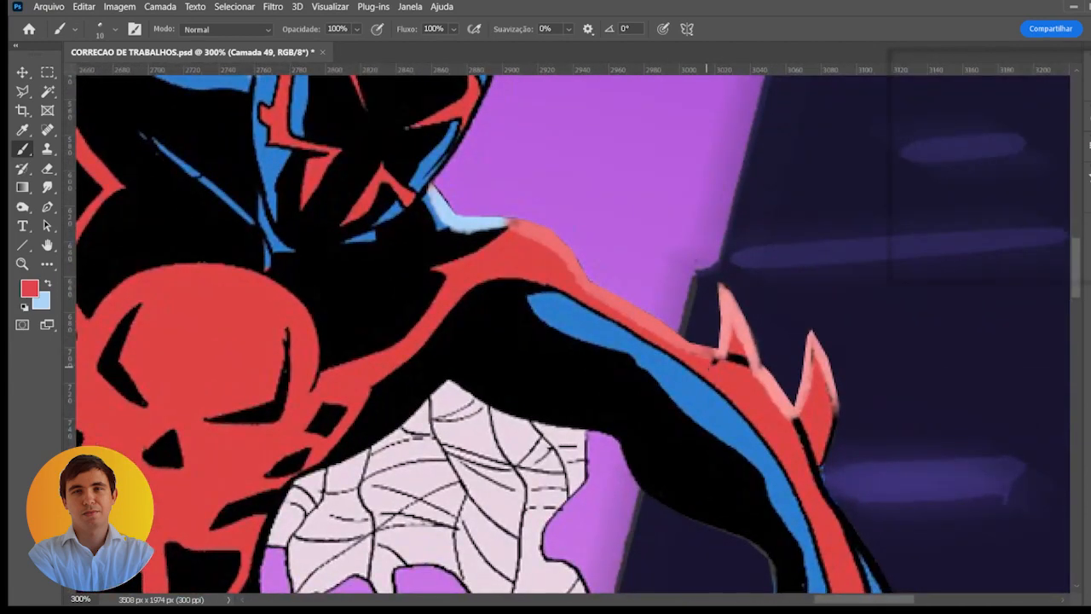
drag(705, 362, 745, 361)
drag(794, 420, 813, 468)
- Paint a light-blue rim highlight along the side of the torso below the raised arm's armpit
scroll(738, 403, down, 3)
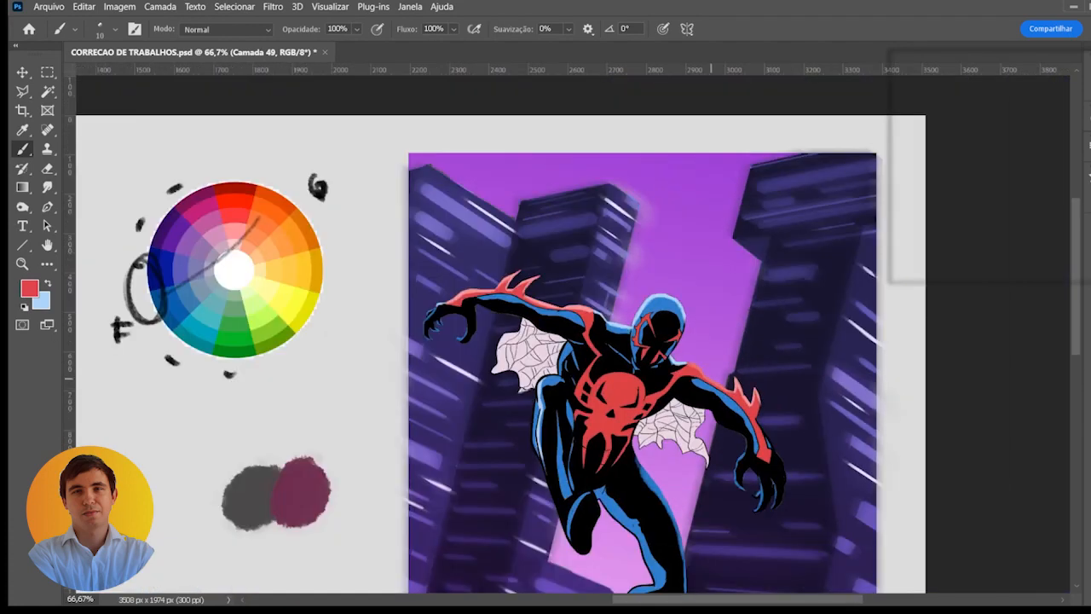
drag(612, 375, 666, 270)
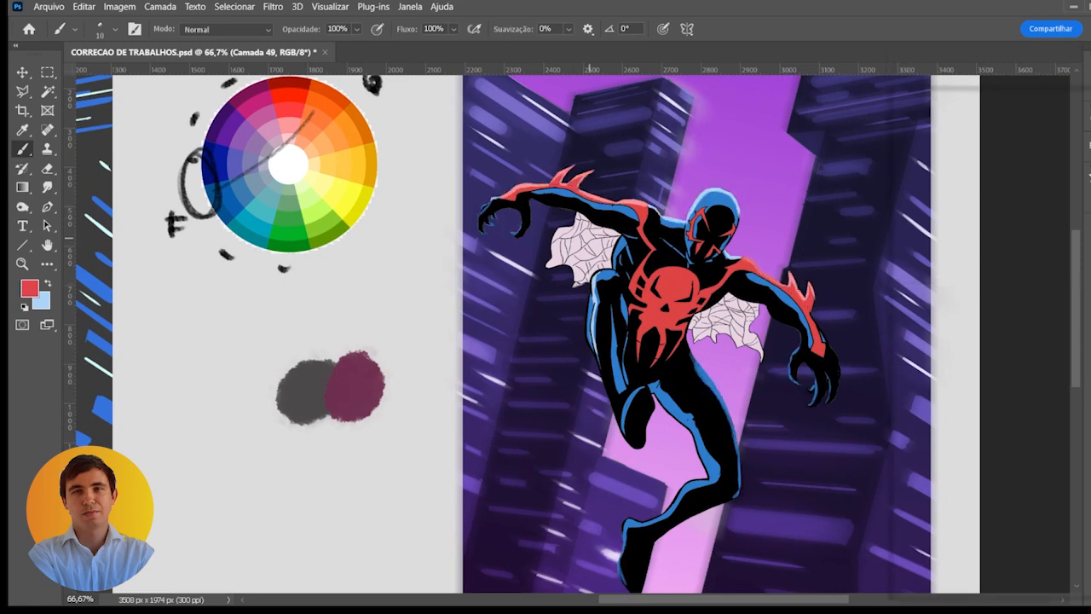
scroll(631, 249, up, 3)
key(x)
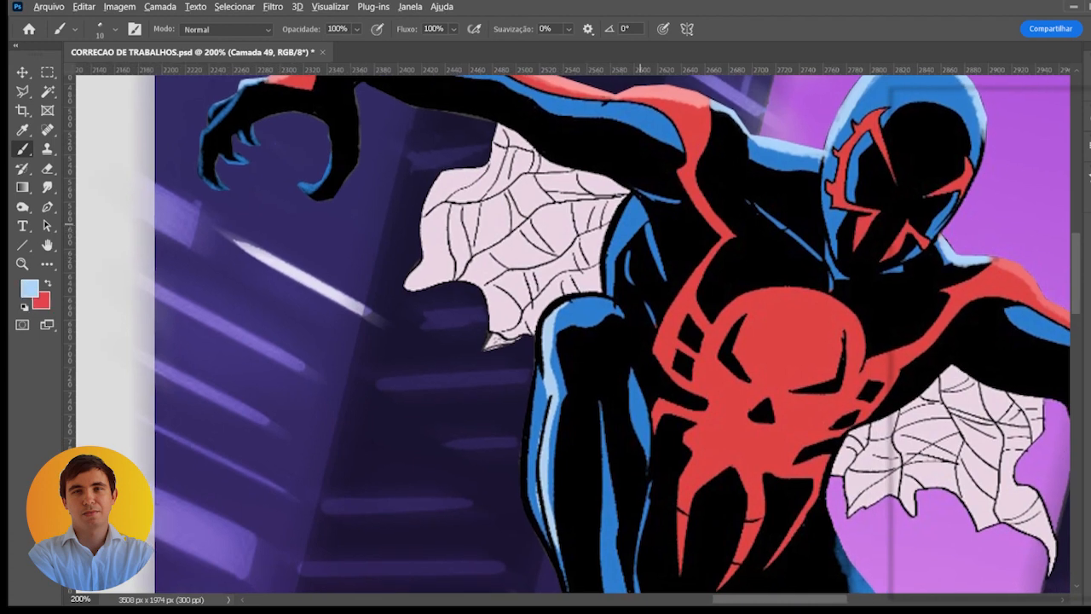
drag(628, 198, 605, 249)
key([)
key([)
key([)
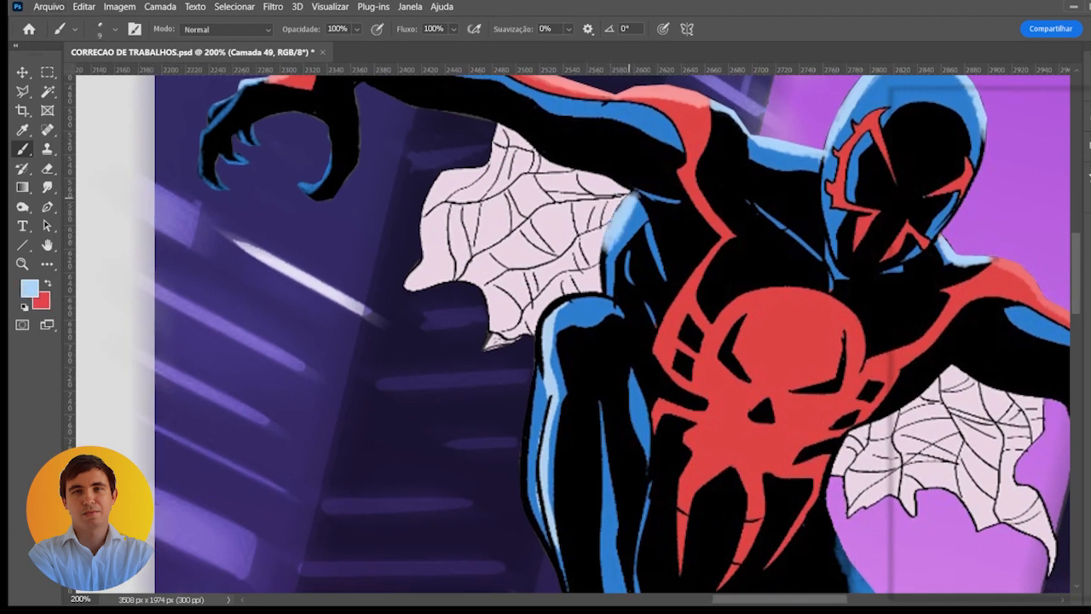
mouse_move(636, 205)
mouse_down()
mouse_move(604, 261)
mouse_move(605, 291)
mouse_up()
mouse_move(607, 254)
mouse_down()
mouse_move(606, 280)
mouse_move(617, 162)
mouse_move(547, 143)
mouse_move(508, 192)
mouse_move(501, 262)
mouse_move(505, 225)
mouse_up()
- Paint light-blue rim highlights over the bent leg's knee and down its outer edge
key(])
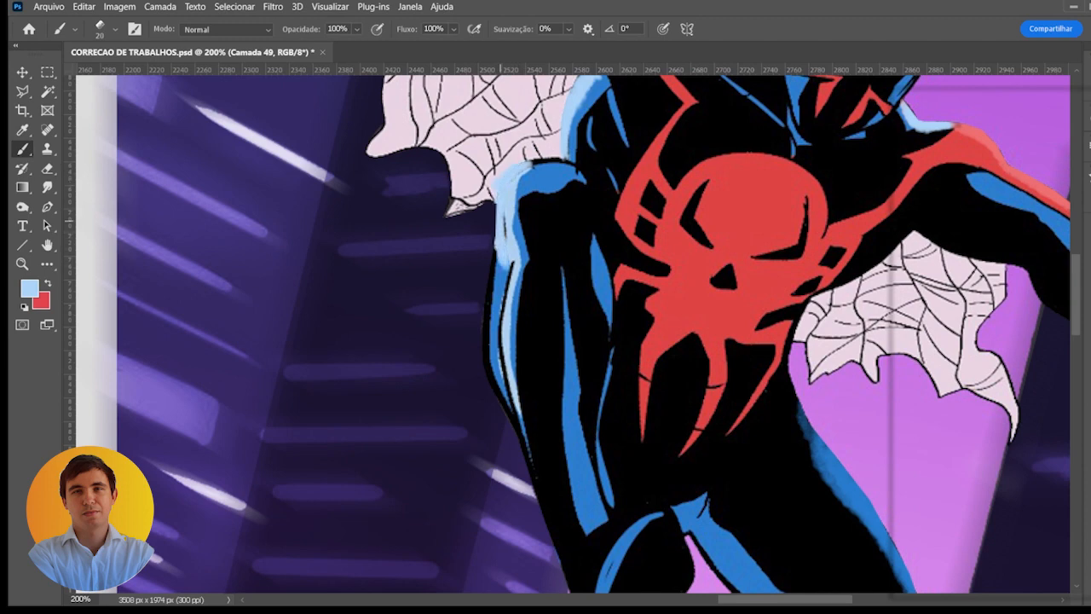
drag(511, 268, 503, 217)
mouse_move(539, 160)
mouse_down()
mouse_move(515, 174)
mouse_move(553, 160)
mouse_up()
mouse_move(524, 265)
mouse_down()
mouse_move(528, 194)
mouse_move(494, 226)
mouse_move(491, 255)
mouse_up()
key([)
key([)
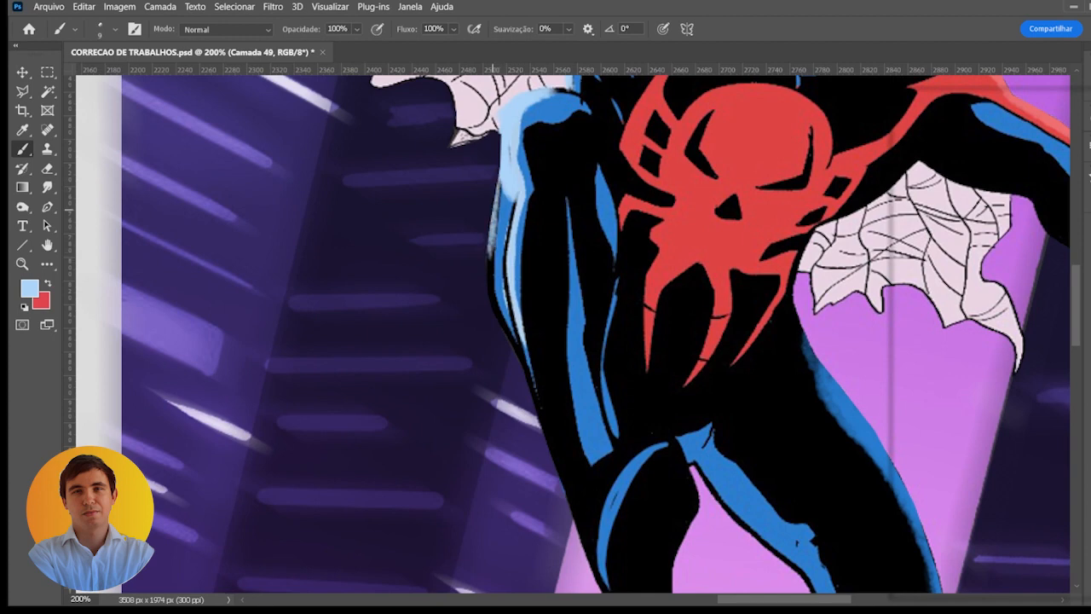
key(])
mouse_move(501, 182)
mouse_down()
mouse_move(489, 283)
mouse_move(527, 388)
mouse_up()
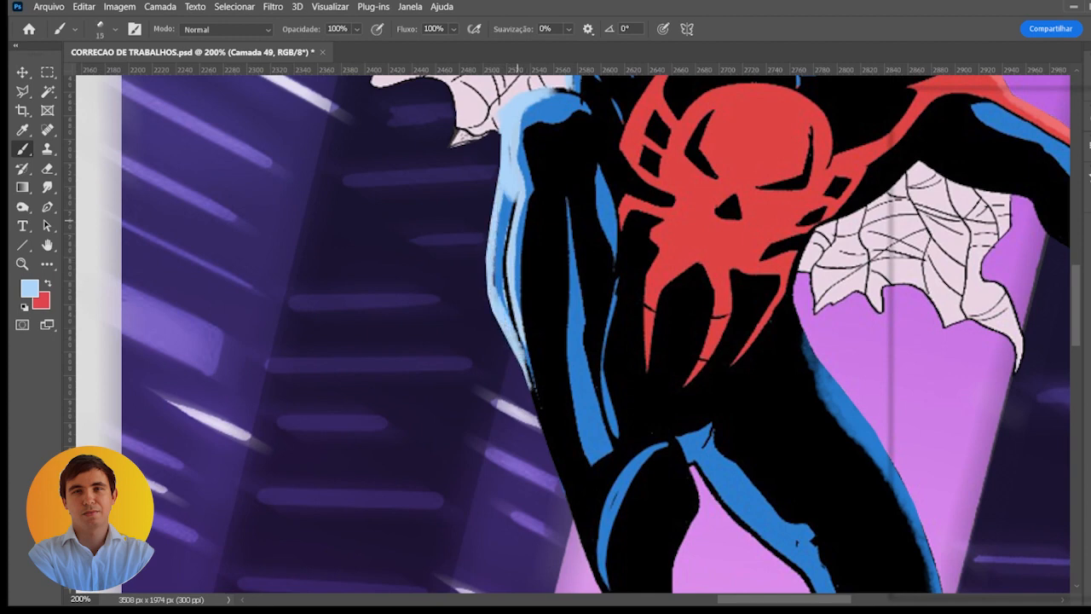
mouse_move(514, 189)
mouse_down()
mouse_move(507, 307)
mouse_move(527, 384)
mouse_move(511, 282)
mouse_move(520, 261)
mouse_move(539, 350)
mouse_up()
drag(517, 262, 563, 421)
- Paint a light-blue highlight along the extended leg's inner thigh edge, down toward the back of the knee
drag(672, 367, 611, 309)
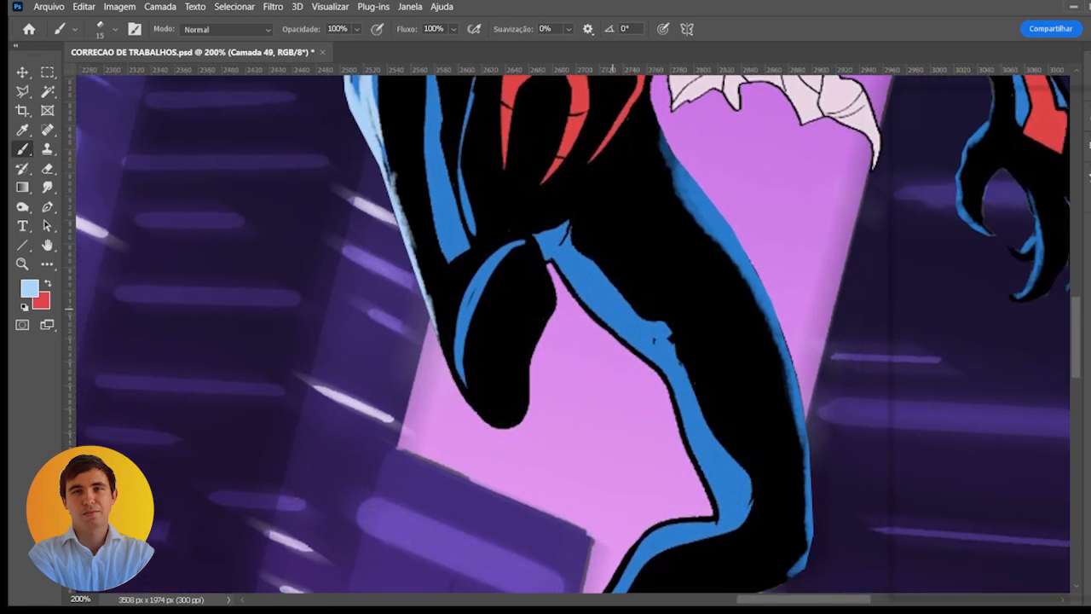
drag(554, 259, 609, 333)
key(bracketright)
key(bracketright)
key(bracketright)
mouse_move(564, 279)
mouse_down()
mouse_move(663, 375)
mouse_move(685, 449)
mouse_up()
key(bracketleft)
key(bracketleft)
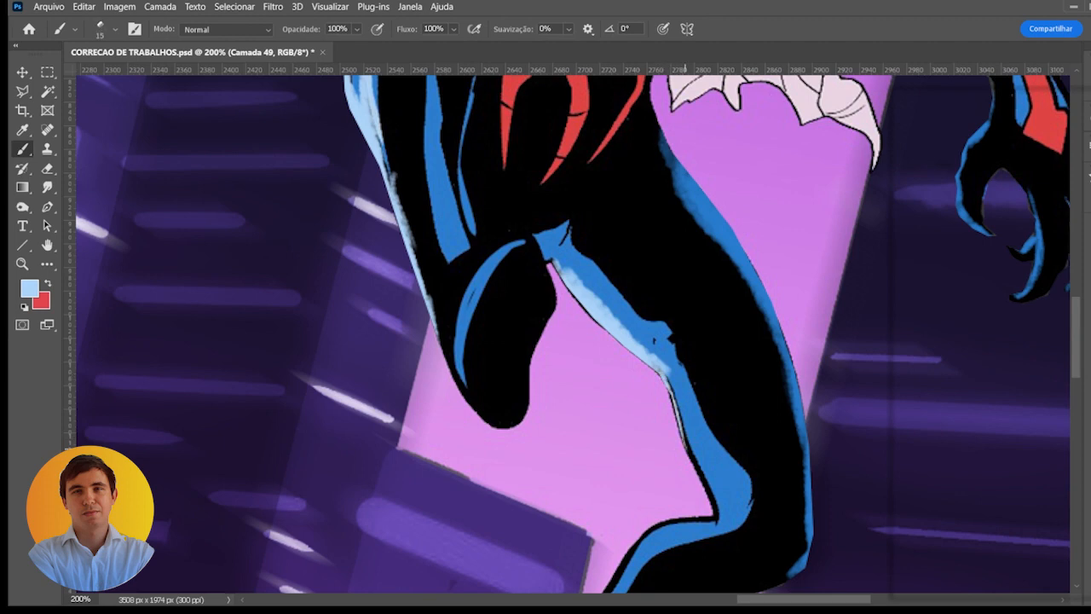
mouse_move(663, 372)
mouse_down()
mouse_move(708, 490)
mouse_move(675, 345)
mouse_move(663, 340)
mouse_up()
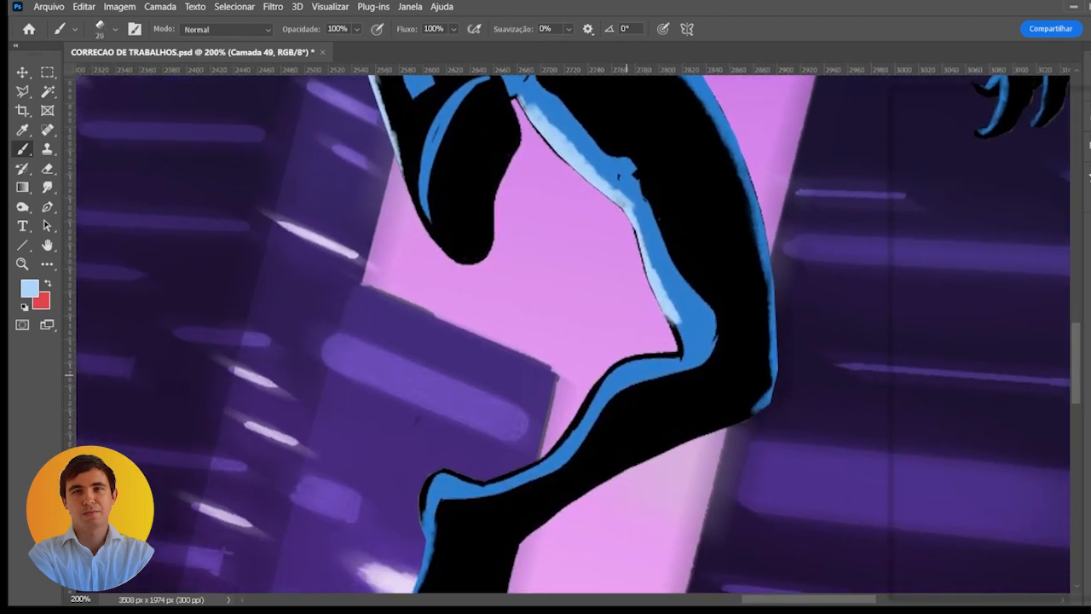
- Paint a light-blue highlight along the extended leg's upper calf edge, from the heel to the back of the knee
mouse_move(489, 481)
mouse_down()
mouse_move(549, 457)
mouse_move(481, 487)
mouse_move(422, 493)
mouse_move(445, 474)
mouse_move(471, 472)
mouse_move(461, 476)
mouse_move(482, 485)
mouse_up()
mouse_move(546, 465)
mouse_down()
mouse_move(576, 440)
mouse_move(550, 457)
mouse_move(594, 391)
mouse_up()
key(bracketright)
key(bracketright)
drag(560, 442, 600, 380)
mouse_move(581, 419)
mouse_down()
mouse_move(638, 360)
mouse_move(680, 358)
mouse_up()
mouse_move(615, 389)
mouse_down()
mouse_move(673, 371)
mouse_move(680, 356)
mouse_move(656, 362)
mouse_up()
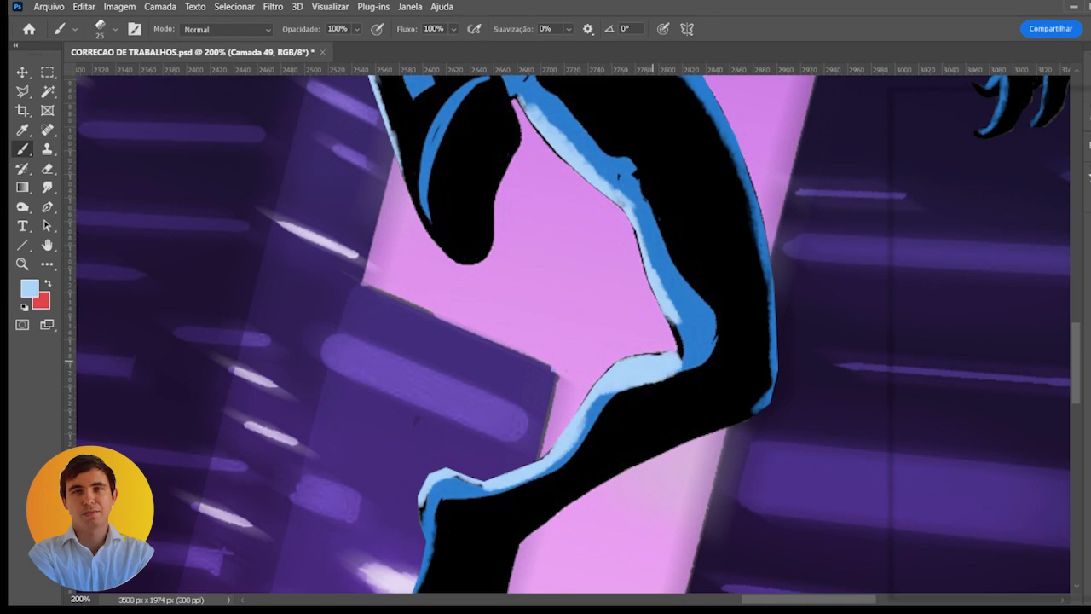
- Compare the figure with and without the light rim highlights by toggling their layer's visibility
scroll(642, 374, down, 2)
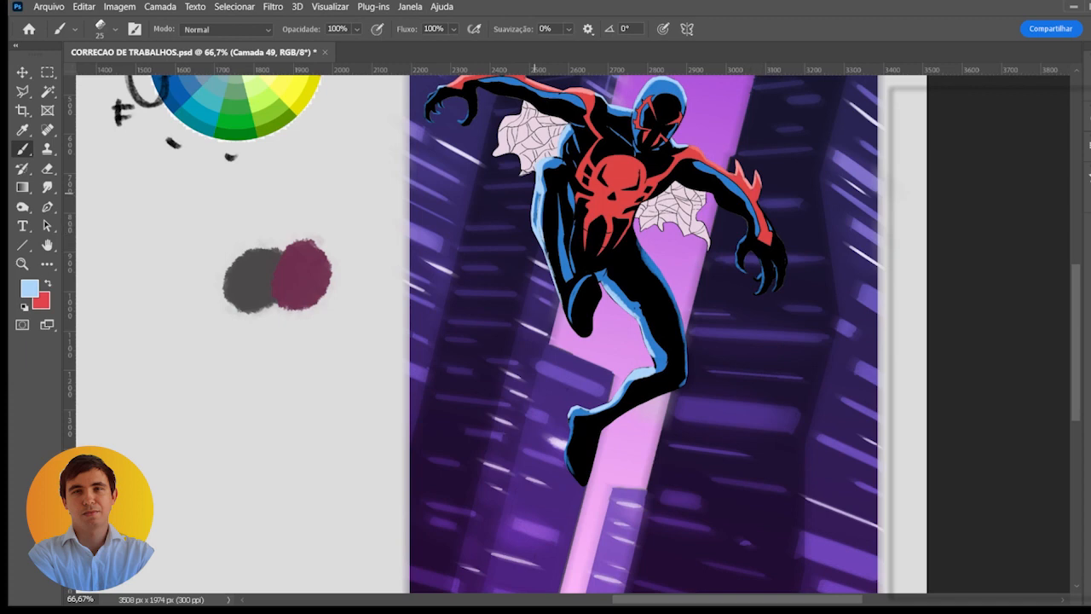
scroll(537, 195, up, 1)
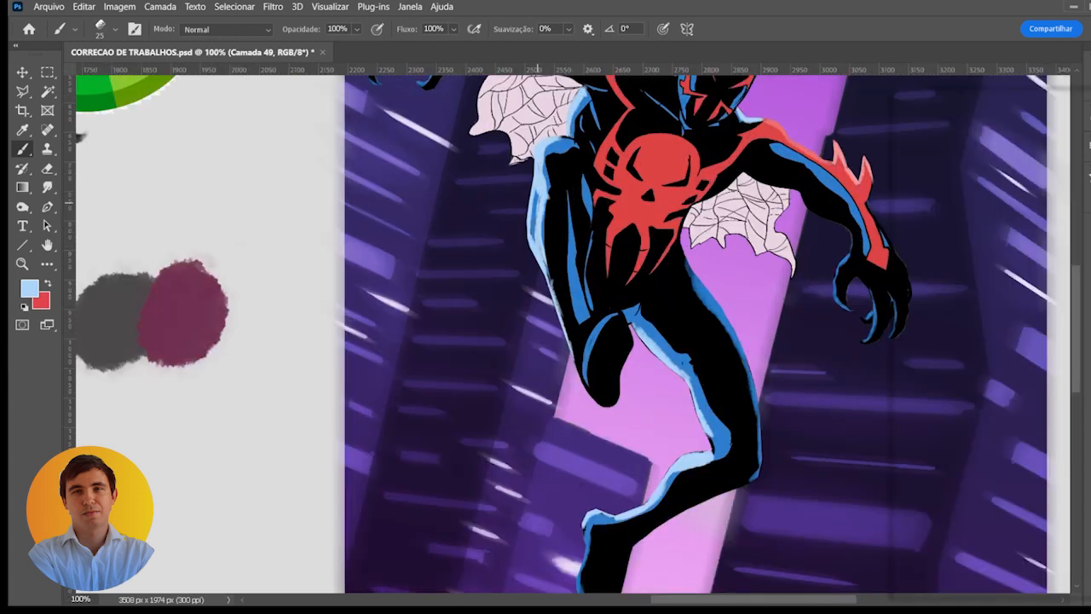
scroll(552, 269, down, 1)
drag(689, 269, 721, 275)
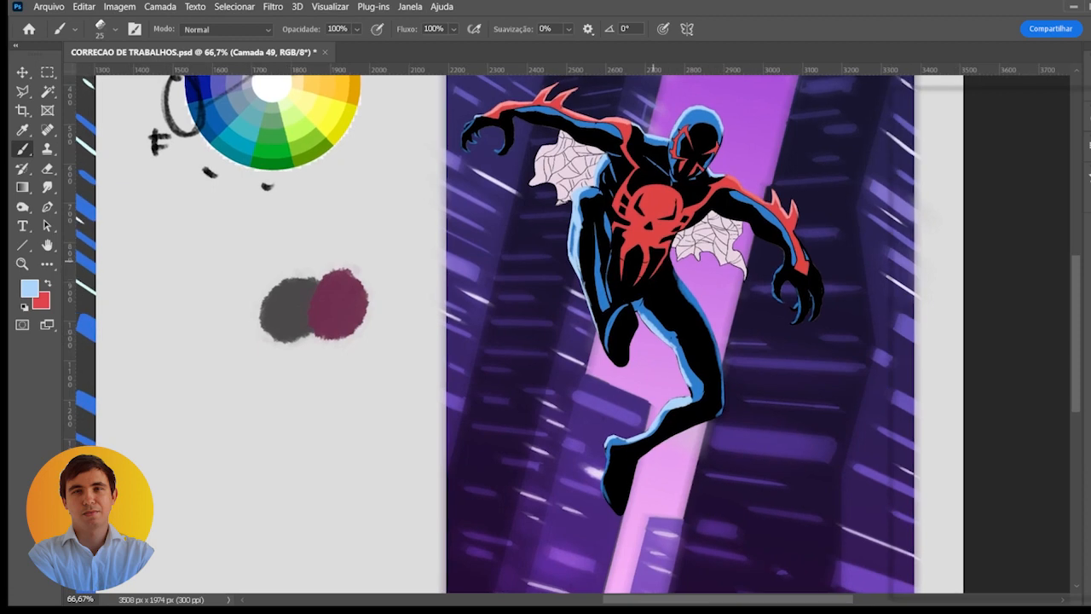
scroll(518, 225, down, 1)
click(899, 286)
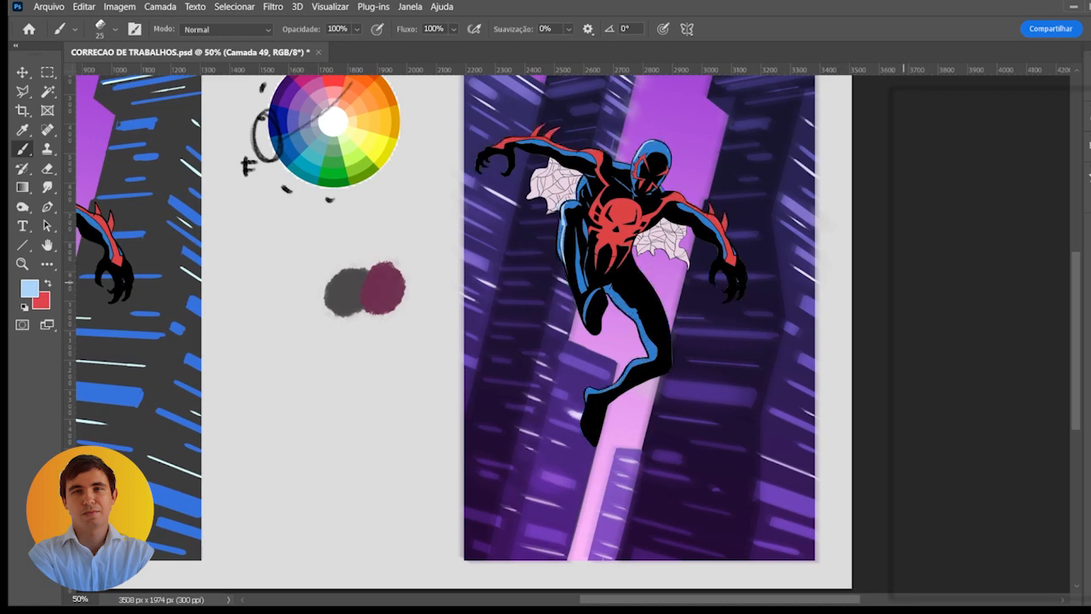
click(899, 285)
click(899, 285)
click(899, 286)
click(899, 286)
- Create a new layer for bounce light and sample the sky's bright purple as the painting colour
click(899, 285)
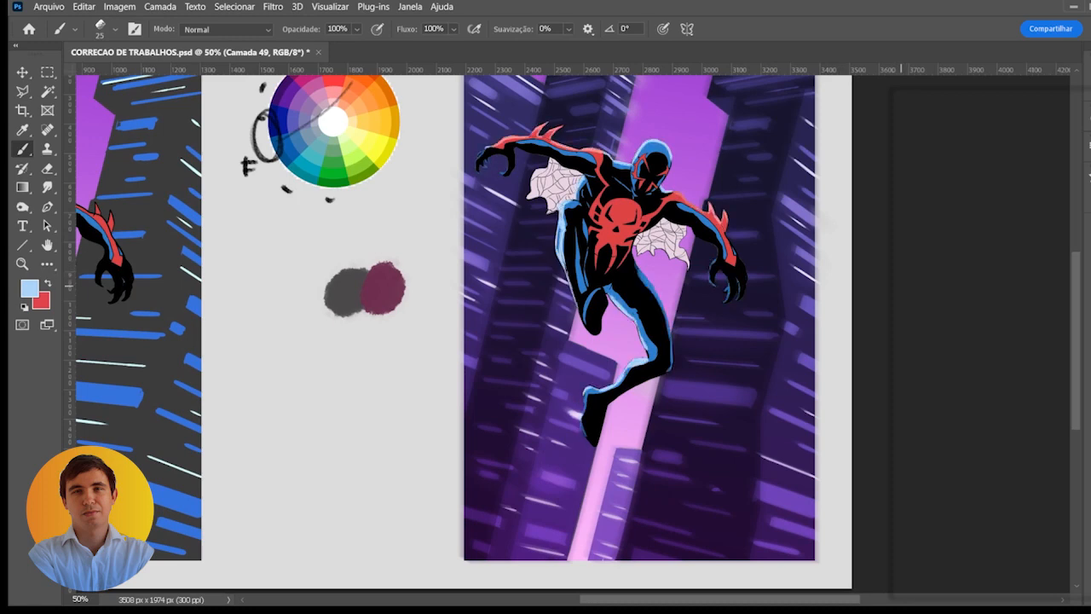
click(899, 285)
click(899, 286)
scroll(632, 392, up, 1)
drag(628, 397, 601, 271)
scroll(600, 271, up, 1)
alt+click(595, 254)
scroll(591, 254, up, 1)
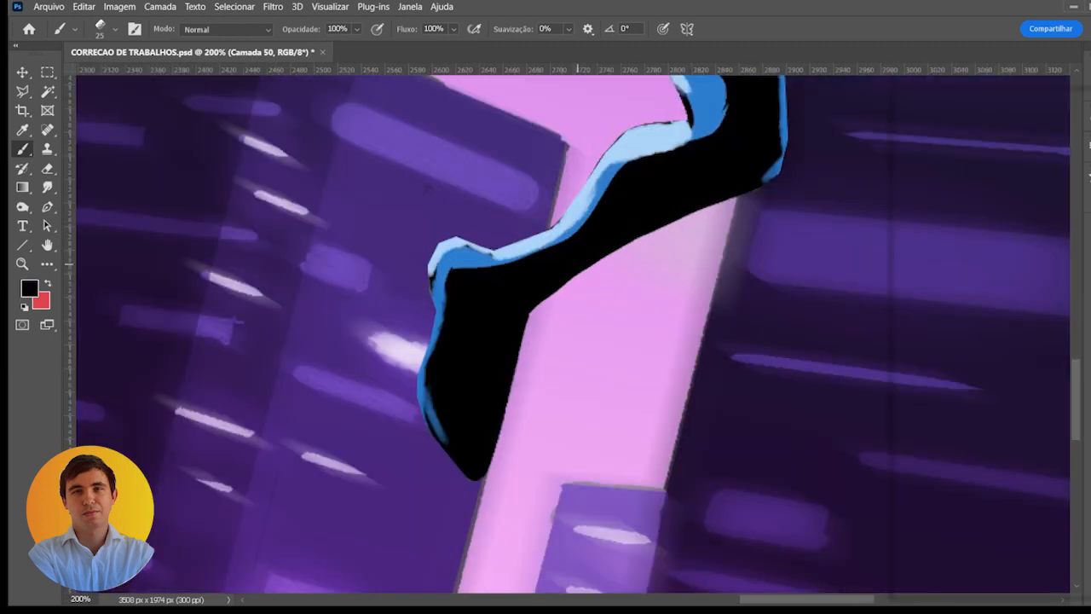
key(x)
scroll(577, 241, down, 3)
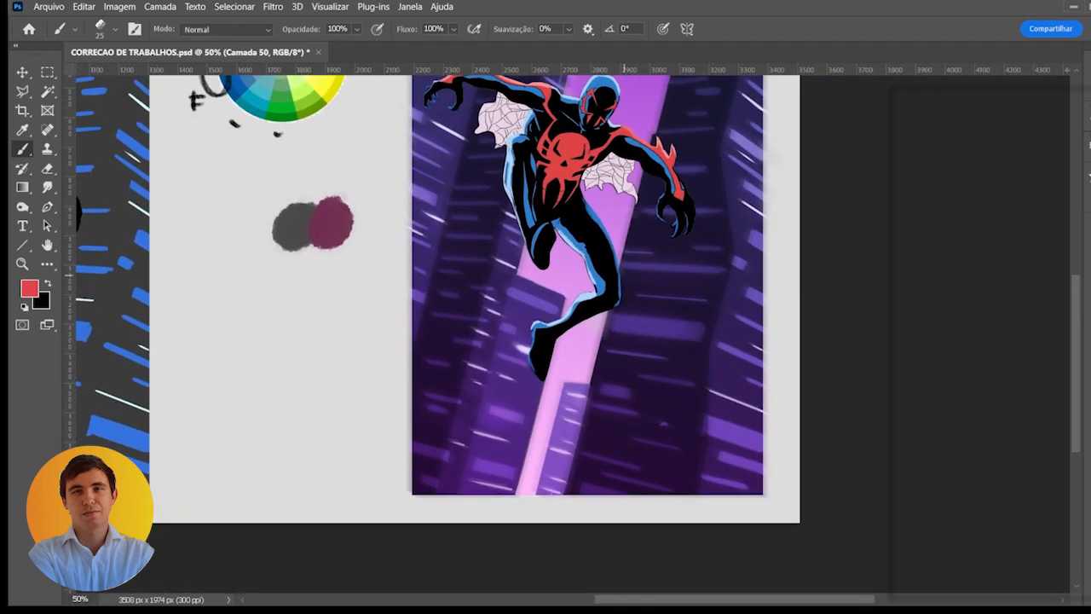
drag(630, 208, 652, 311)
alt+click(662, 175)
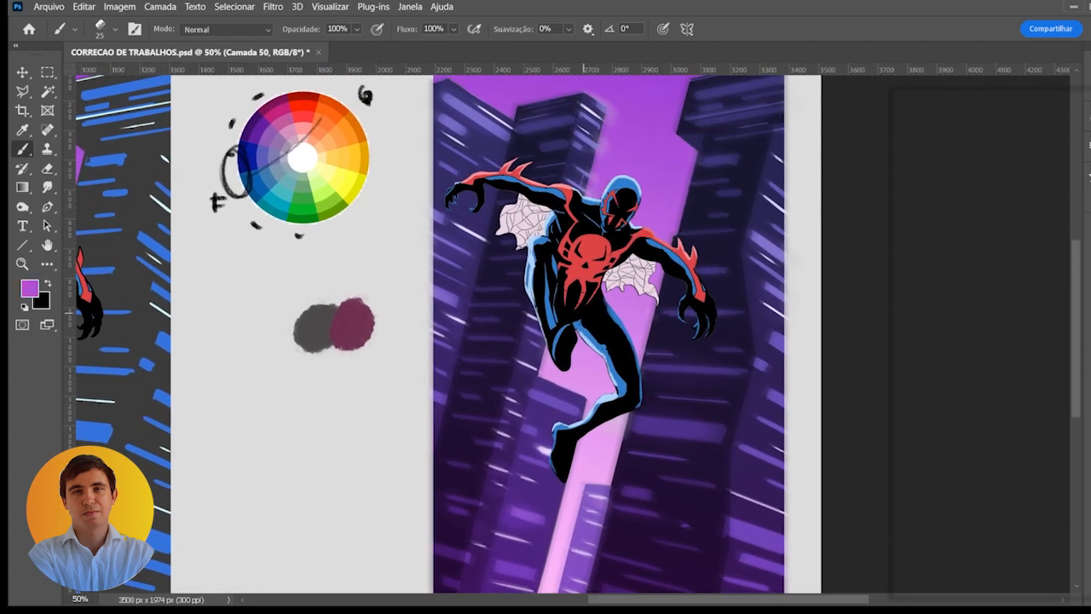
- Paint a purple reflected-light edge along the underside of the extended leg, from the knee to the toes, with a size 35 brush
mouse_move(594, 423)
mouse_down()
mouse_move(563, 329)
mouse_move(588, 315)
mouse_up()
scroll(558, 324, up, 2)
key(bracketright)
key(bracketright)
drag(534, 354, 655, 283)
drag(540, 345, 511, 439)
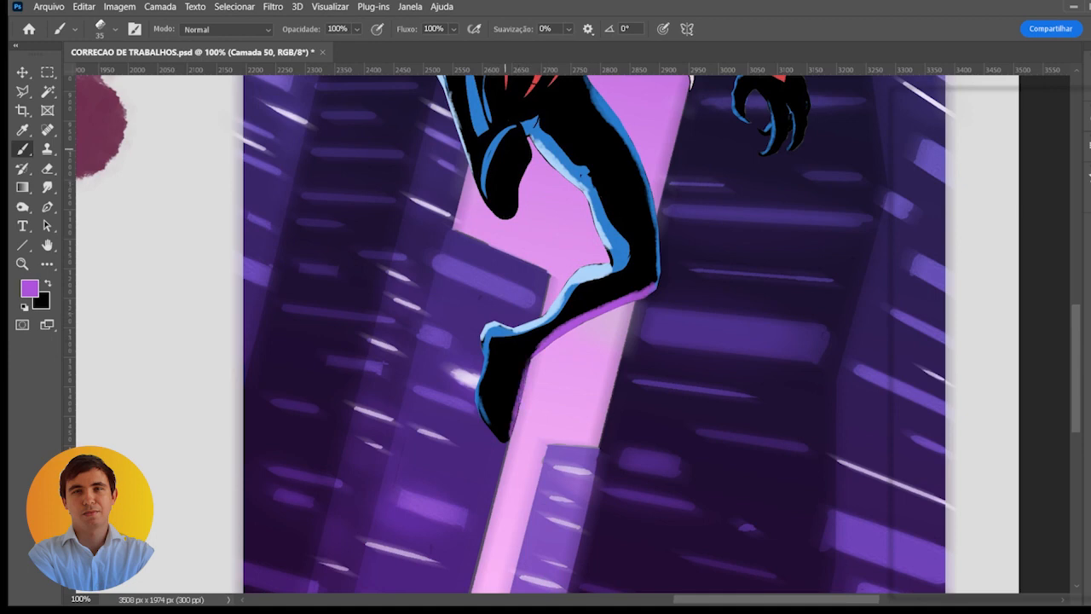
- Fill the sole of the bent leg's foot with purple and refine the purple edge under the extended leg's calf
drag(534, 194, 527, 241)
mouse_move(497, 203)
mouse_down()
mouse_move(511, 188)
mouse_move(491, 251)
mouse_move(503, 261)
mouse_move(511, 213)
mouse_move(492, 241)
mouse_move(513, 218)
mouse_move(512, 192)
mouse_up()
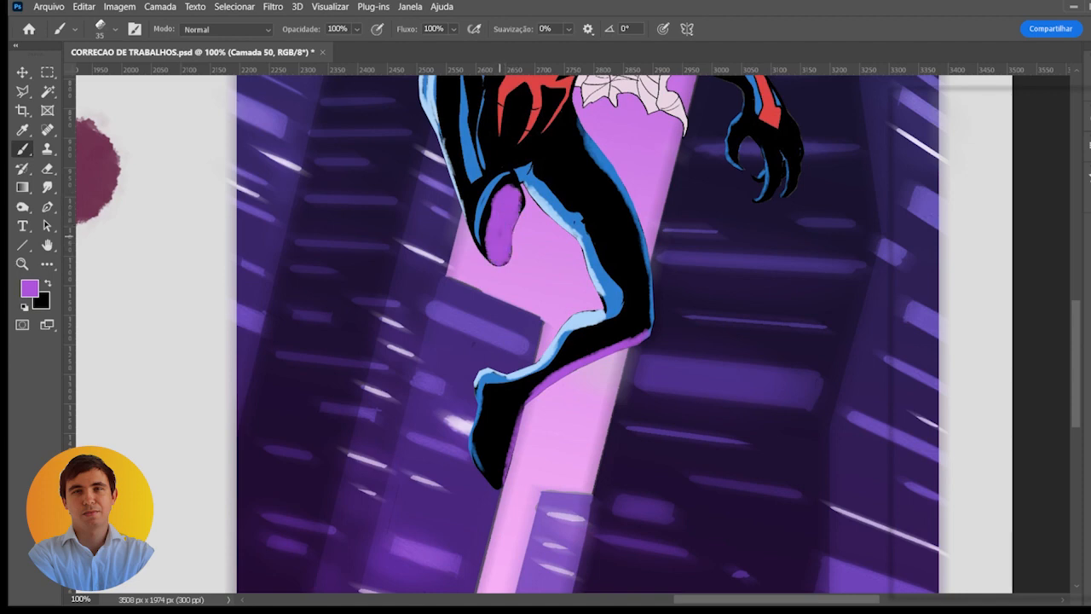
key(bracketleft)
key(bracketleft)
key(bracketleft)
mouse_move(493, 484)
mouse_down()
mouse_move(529, 399)
mouse_move(605, 350)
mouse_up()
drag(516, 277, 503, 322)
mouse_move(488, 233)
mouse_down()
mouse_move(500, 230)
mouse_move(507, 248)
mouse_move(500, 317)
mouse_up()
- Paint small purple reflections on the knuckles and fingertips of the lowered hand with a size 15 brush
key(bracketright)
key(bracketleft)
key(bracketleft)
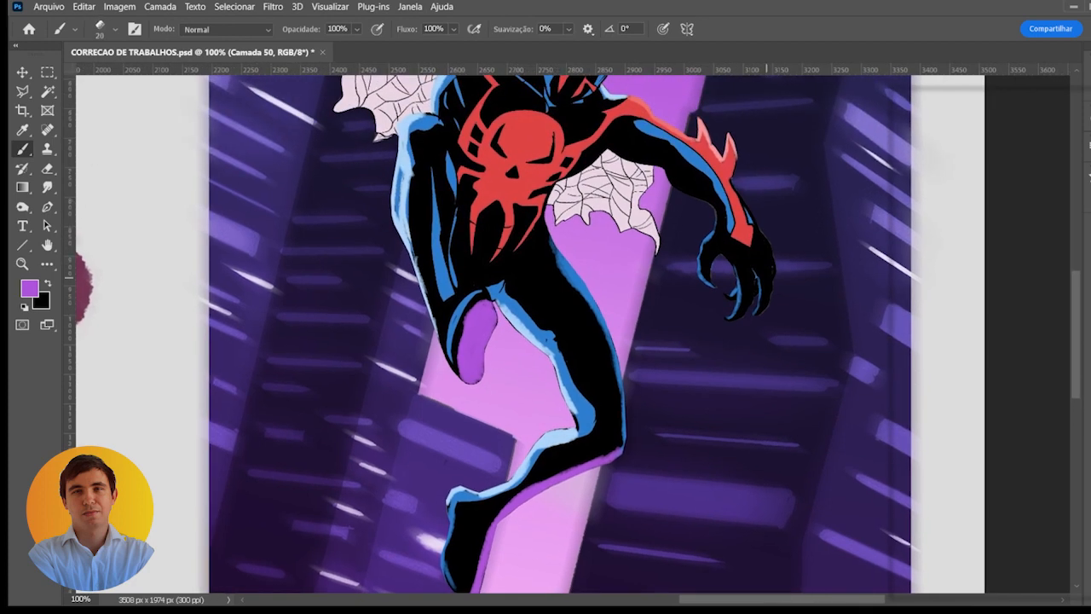
mouse_move(734, 319)
mouse_down()
mouse_move(743, 301)
mouse_move(762, 302)
mouse_move(767, 290)
mouse_move(767, 300)
mouse_up()
drag(705, 282, 767, 264)
scroll(722, 226, up, 2)
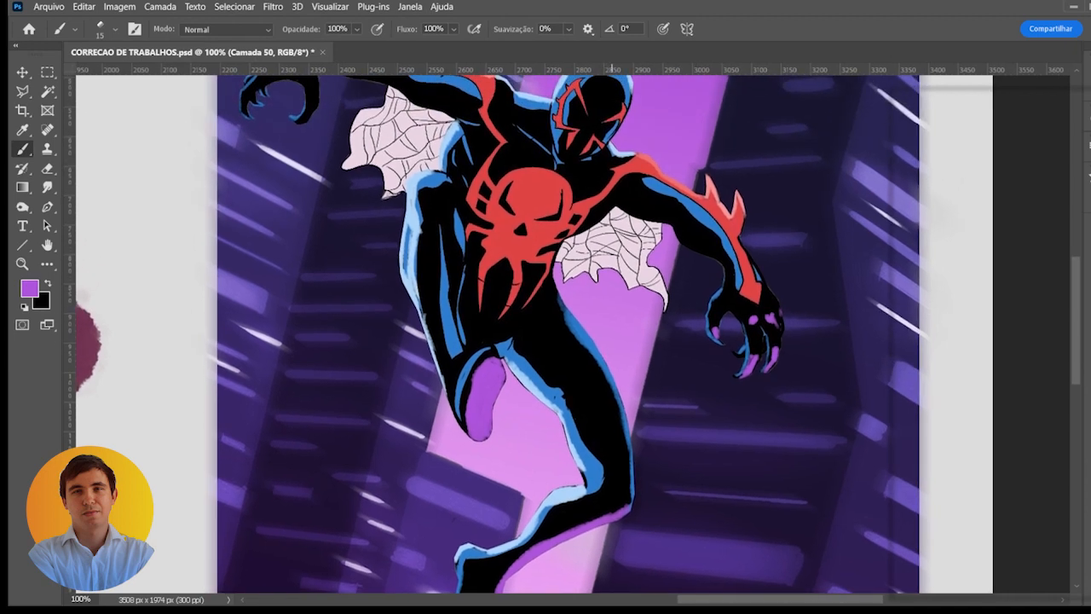
- Paint a purple patch on the extended leg's knee and another just below the bent leg's kneecap highlight
mouse_move(602, 503)
mouse_down()
mouse_move(618, 503)
mouse_move(605, 497)
mouse_move(617, 500)
mouse_move(590, 519)
mouse_up()
key(bracketright)
key(bracketright)
key(bracketright)
key(bracketright)
drag(554, 456, 586, 446)
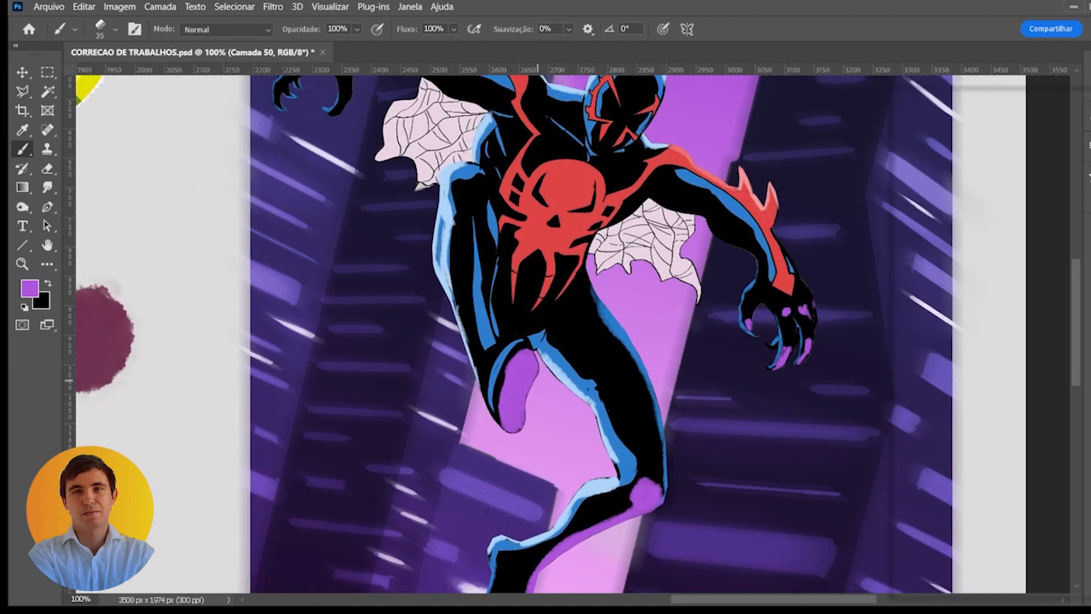
drag(496, 264, 507, 296)
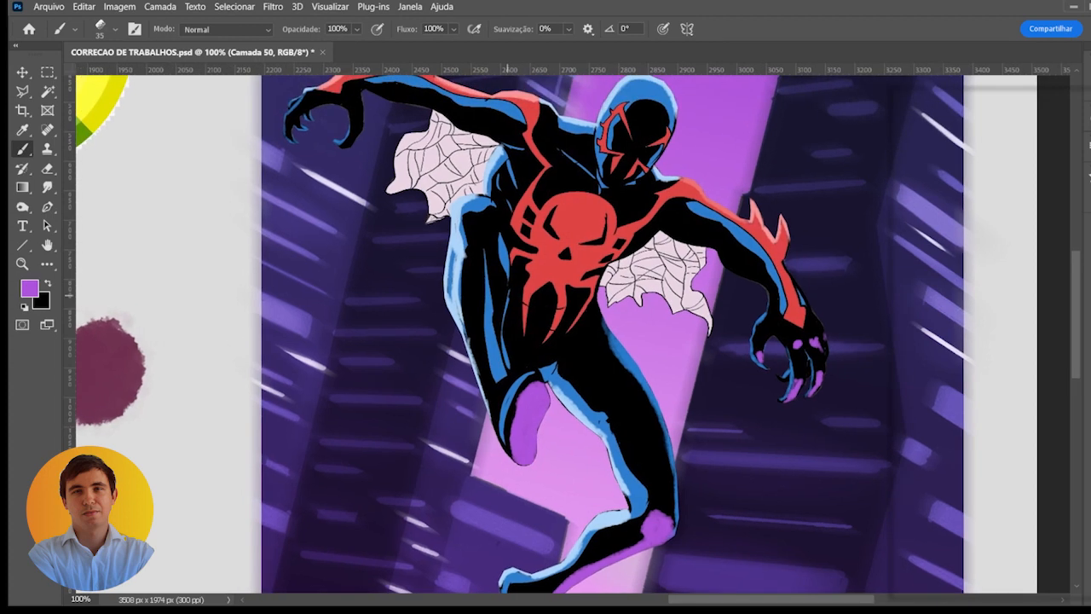
key(bracketleft)
mouse_move(486, 217)
mouse_down()
mouse_move(471, 220)
mouse_move(487, 237)
mouse_move(474, 232)
mouse_move(486, 214)
mouse_up()
key(bracketleft)
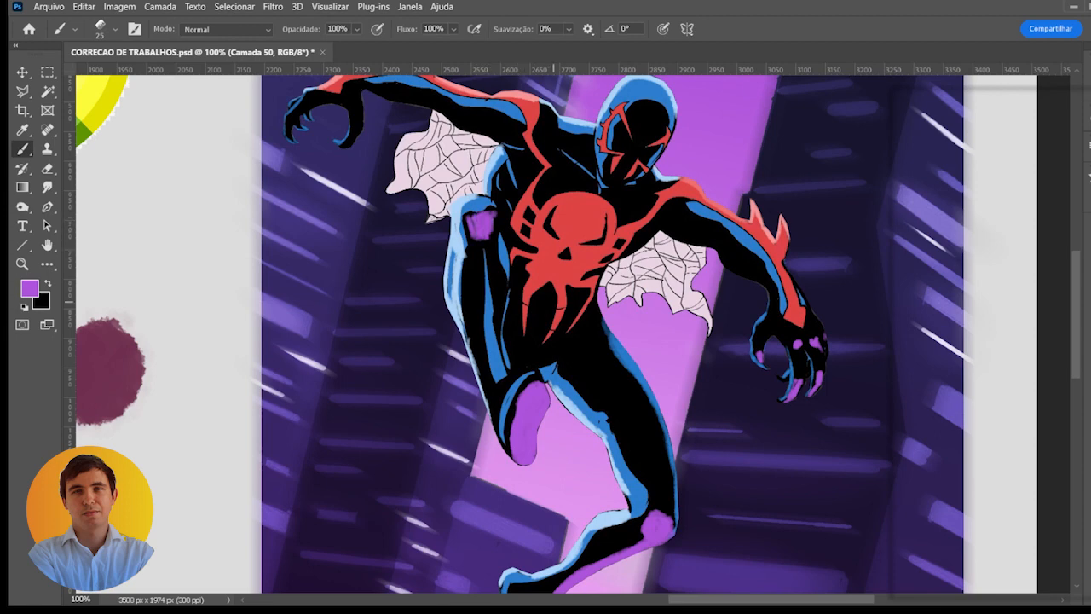
- Paint purple reflections on the raised hand's thumb and along the inner edge of its palm and fingers
mouse_move(579, 278)
mouse_down()
mouse_move(557, 242)
mouse_move(592, 274)
mouse_up()
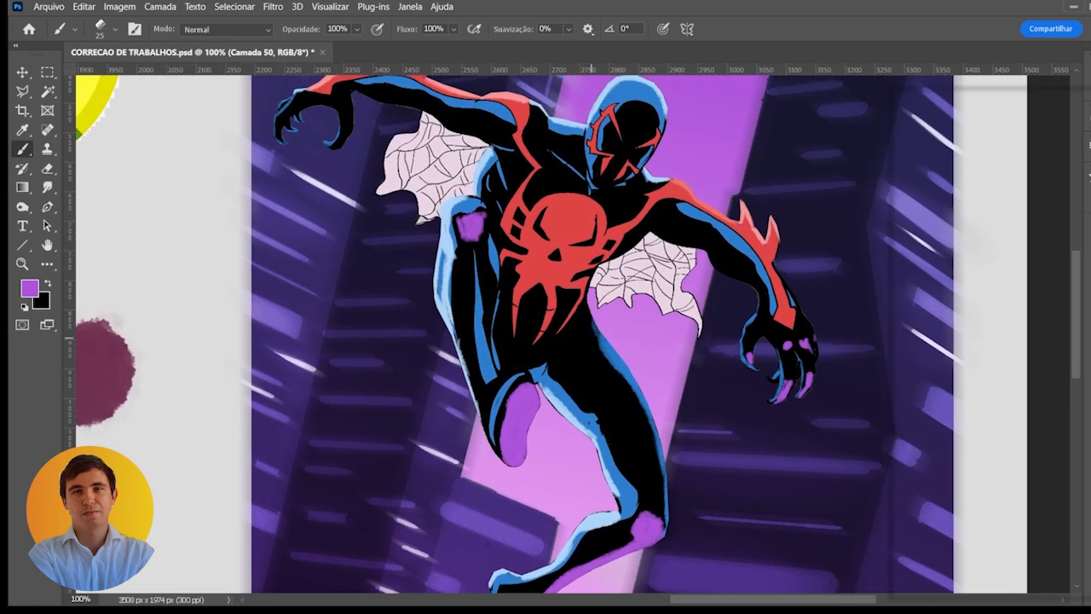
scroll(608, 368, down, 1)
drag(610, 366, 602, 331)
scroll(603, 183, up, 2)
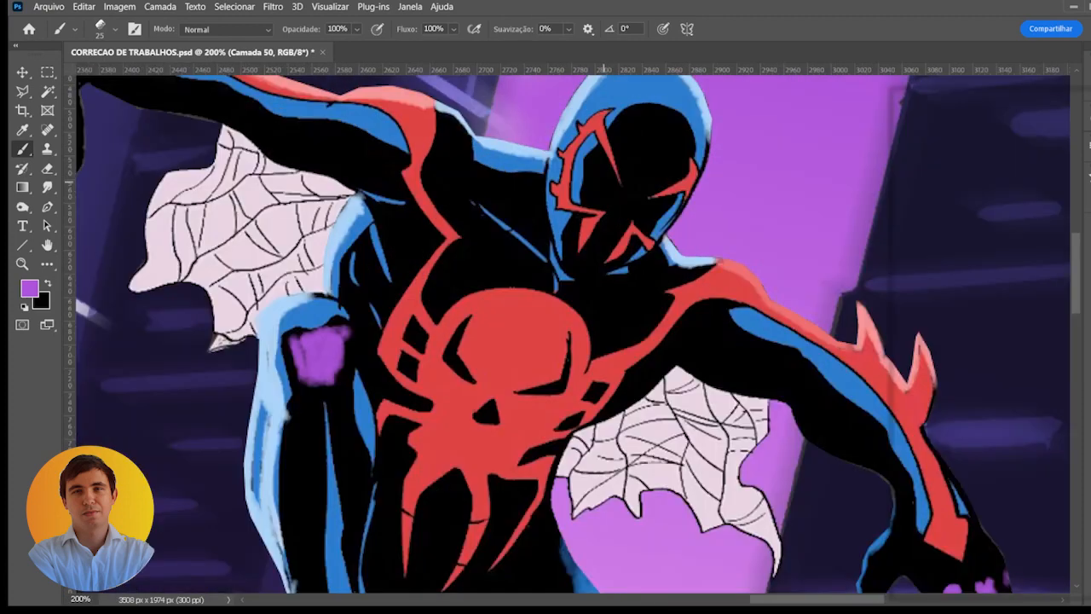
scroll(599, 186, down, 1)
scroll(520, 201, down, 1)
drag(519, 201, 548, 246)
scroll(571, 230, up, 1)
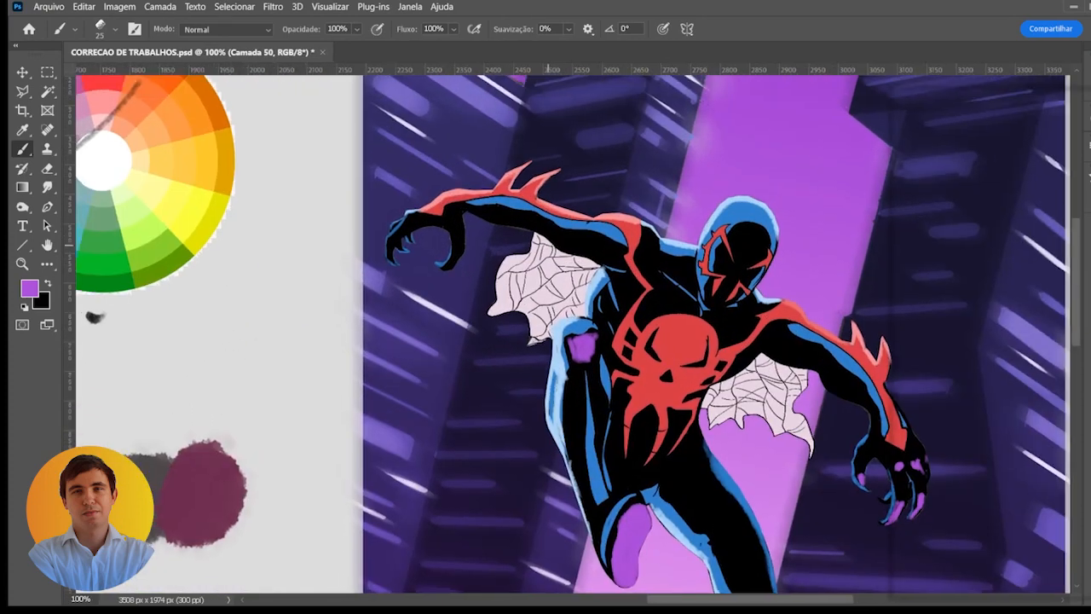
scroll(512, 226, up, 1)
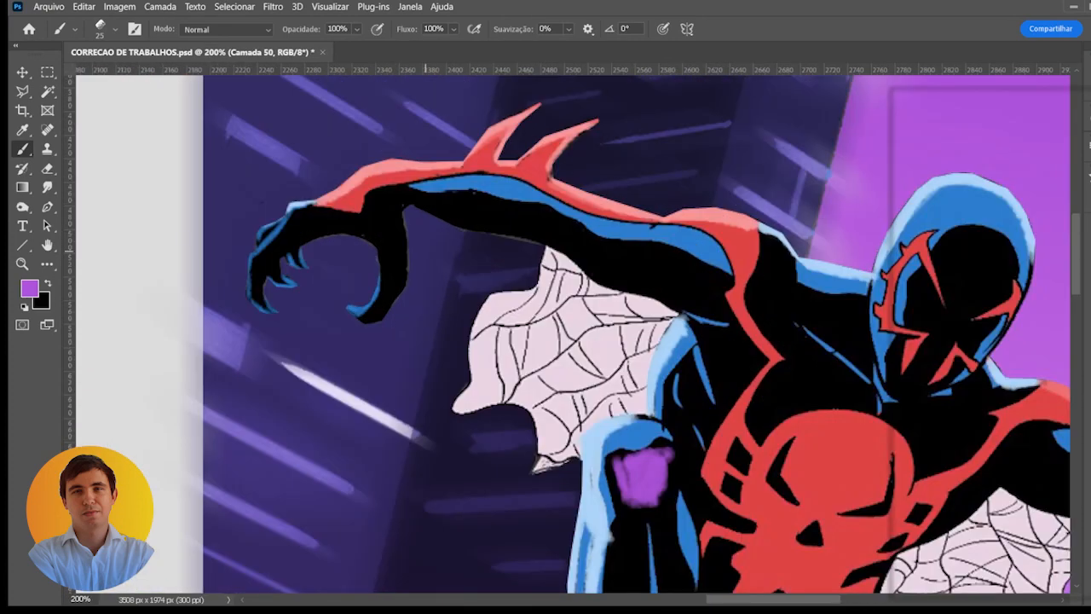
key(bracketleft)
key(bracketleft)
mouse_move(372, 316)
mouse_down()
mouse_move(388, 312)
mouse_move(397, 290)
mouse_up()
key(bracketright)
key(bracketright)
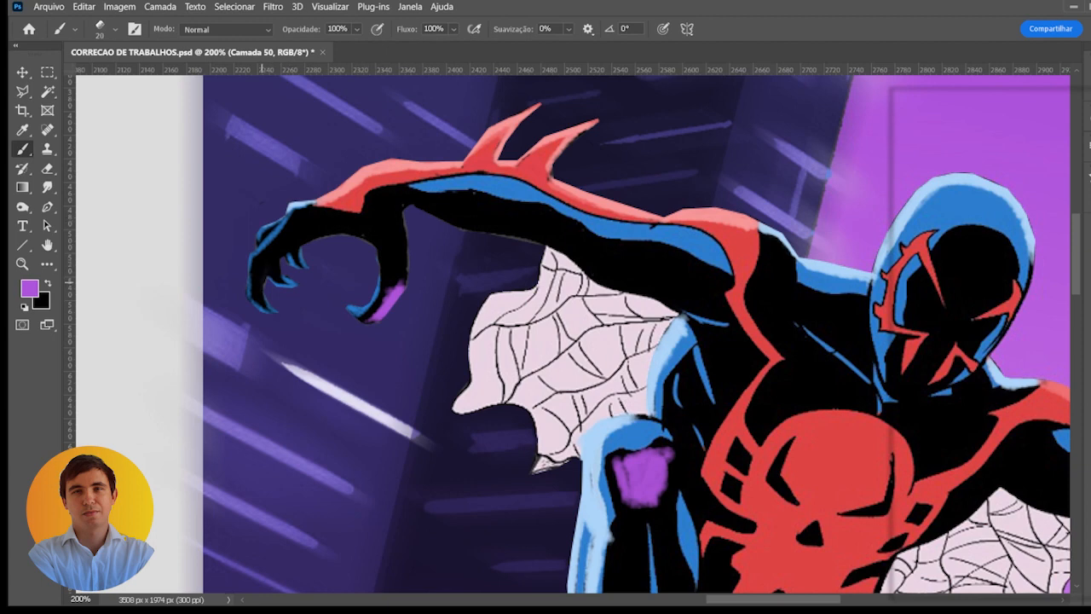
mouse_move(264, 274)
mouse_down()
mouse_move(292, 243)
mouse_move(272, 254)
mouse_move(349, 224)
mouse_move(279, 230)
mouse_up()
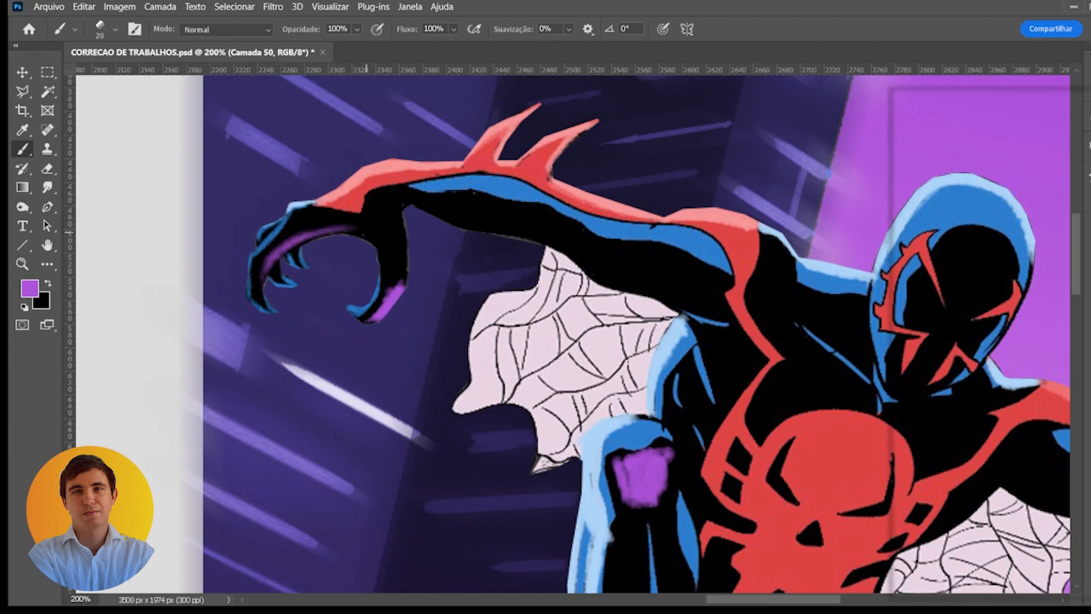
- Paint a purple reflected-light band along the underside of the raised arm, from the wrist to the armpit
mouse_move(423, 208)
mouse_down()
mouse_move(535, 234)
mouse_move(473, 219)
mouse_move(518, 232)
mouse_up()
key(ctrl+z)
key(bracketright)
key(bracketright)
key(bracketright)
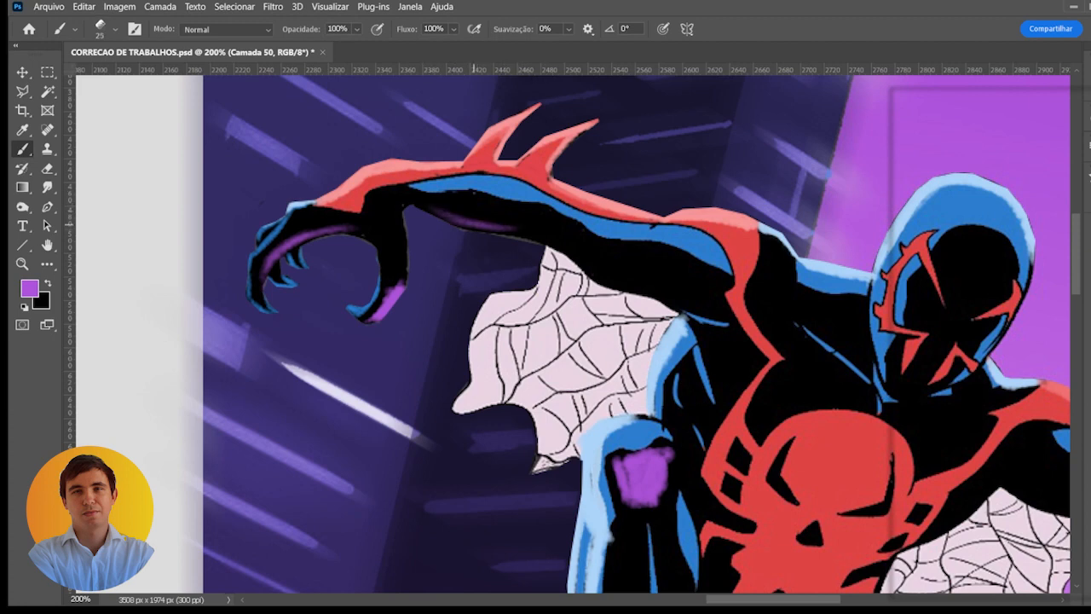
mouse_move(455, 215)
mouse_down()
mouse_move(443, 220)
mouse_move(541, 228)
mouse_move(643, 288)
mouse_move(588, 265)
mouse_move(655, 290)
mouse_up()
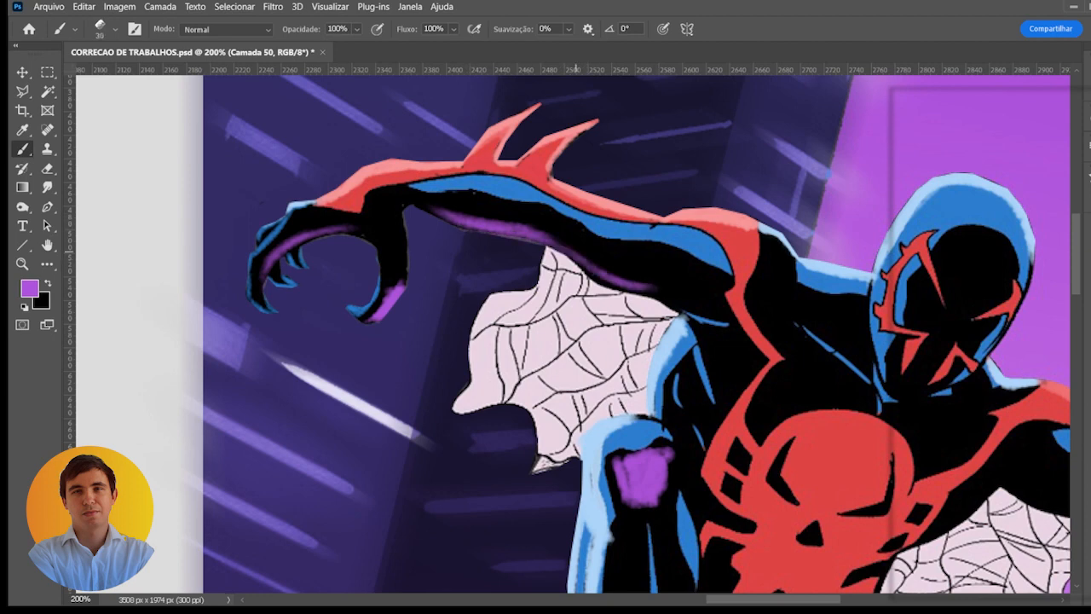
key(bracketleft)
drag(631, 288, 664, 293)
key(bracketright)
key(bracketright)
key(bracketright)
mouse_move(595, 277)
mouse_down()
mouse_move(682, 294)
mouse_move(673, 300)
mouse_up()
drag(704, 312, 595, 255)
- Try different hues and duller, darker tones for the purple reflections with Hue/Saturation
scroll(595, 257, down, 2)
drag(661, 271, 649, 255)
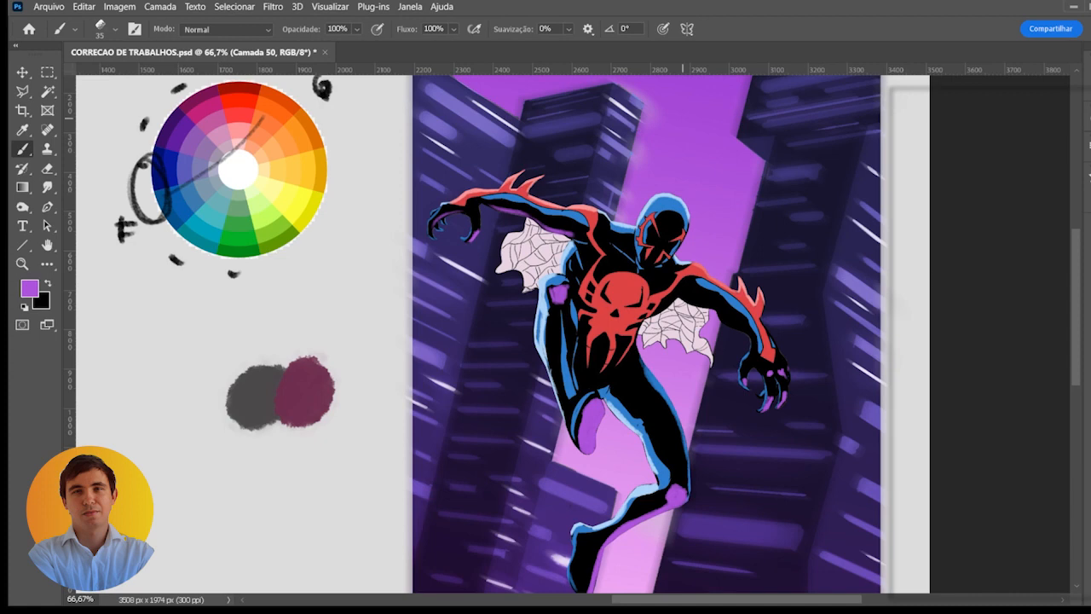
scroll(685, 331, down, 1)
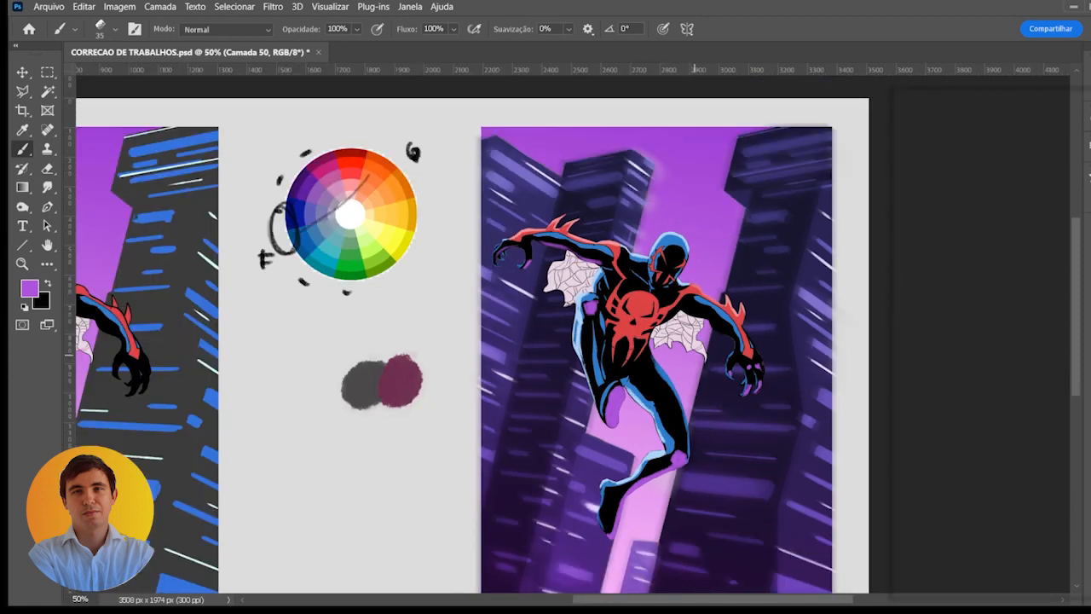
drag(685, 330, 631, 265)
key(i)
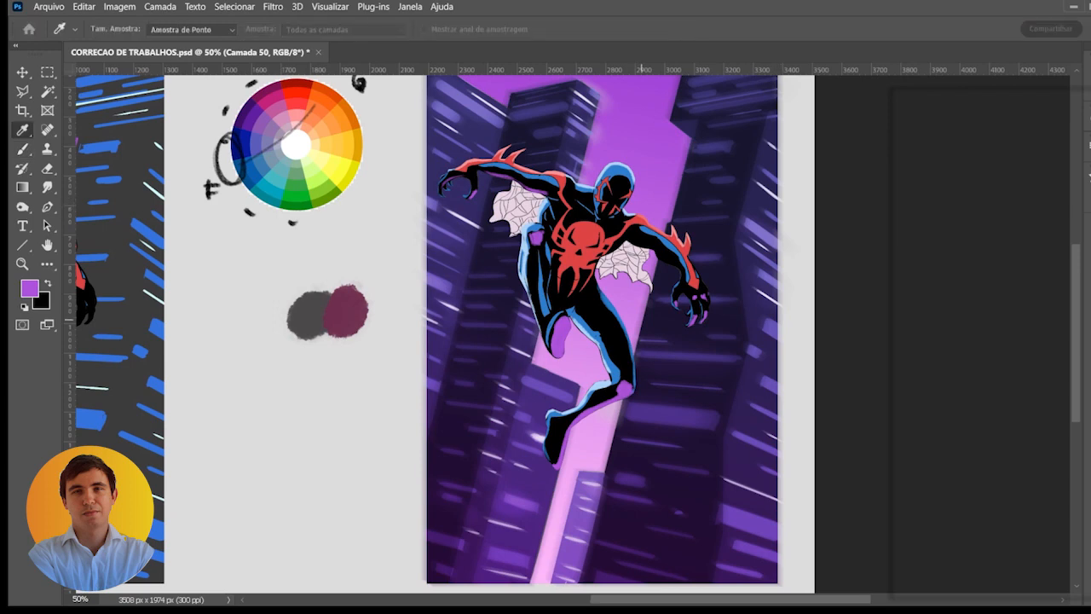
mouse_move(648, 320)
mouse_down()
mouse_move(612, 295)
mouse_move(618, 304)
mouse_up()
scroll(622, 295, up, 1)
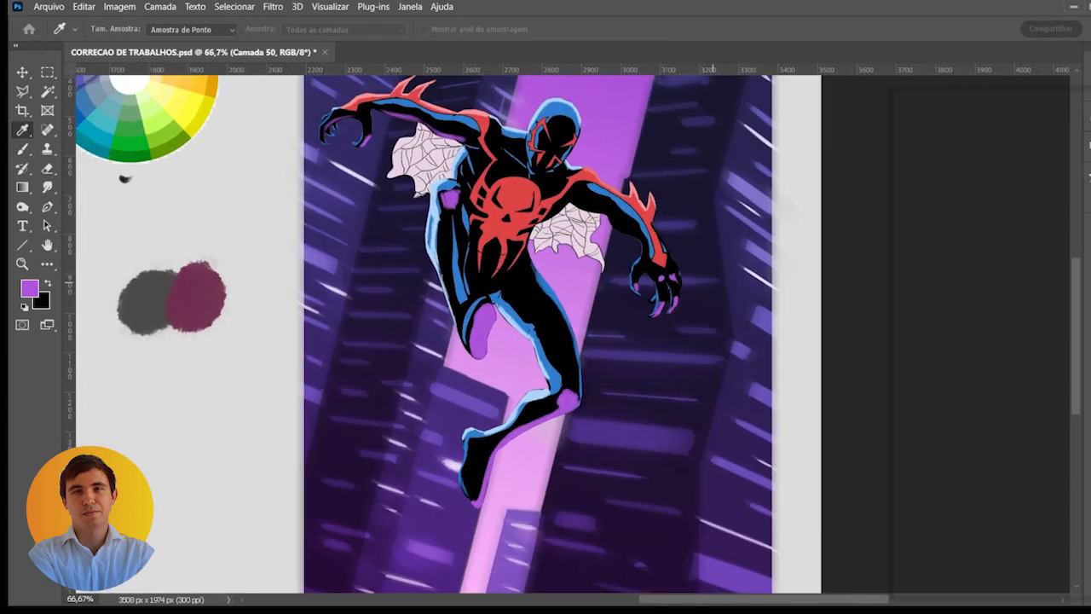
drag(713, 282, 703, 313)
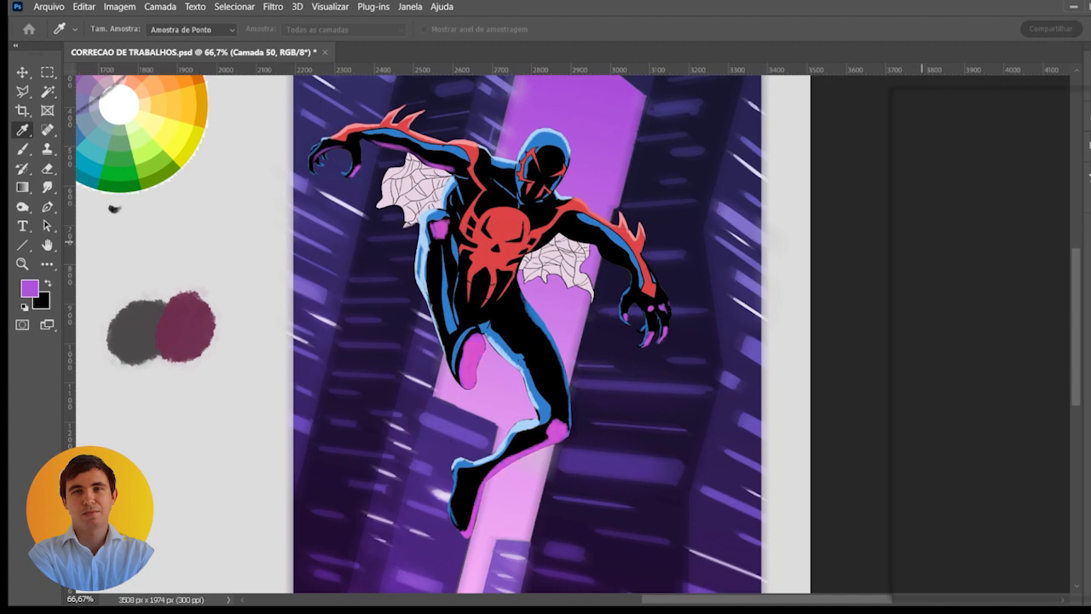
mouse_move(921, 241)
mouse_down()
mouse_move(964, 241)
mouse_move(947, 241)
mouse_up()
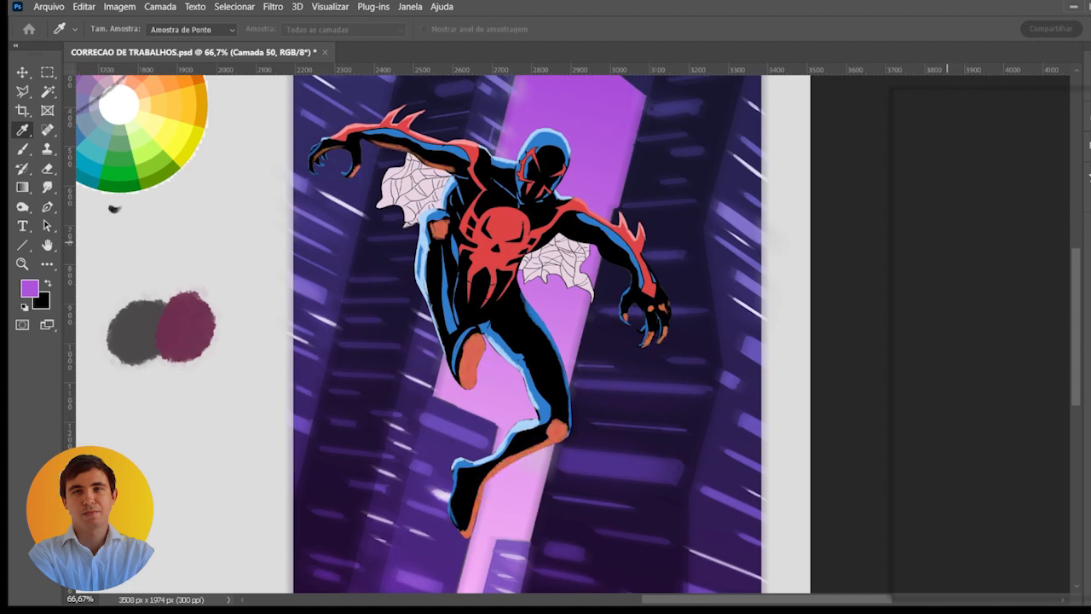
mouse_move(946, 241)
mouse_down()
mouse_move(975, 241)
mouse_move(928, 241)
mouse_move(977, 242)
mouse_up()
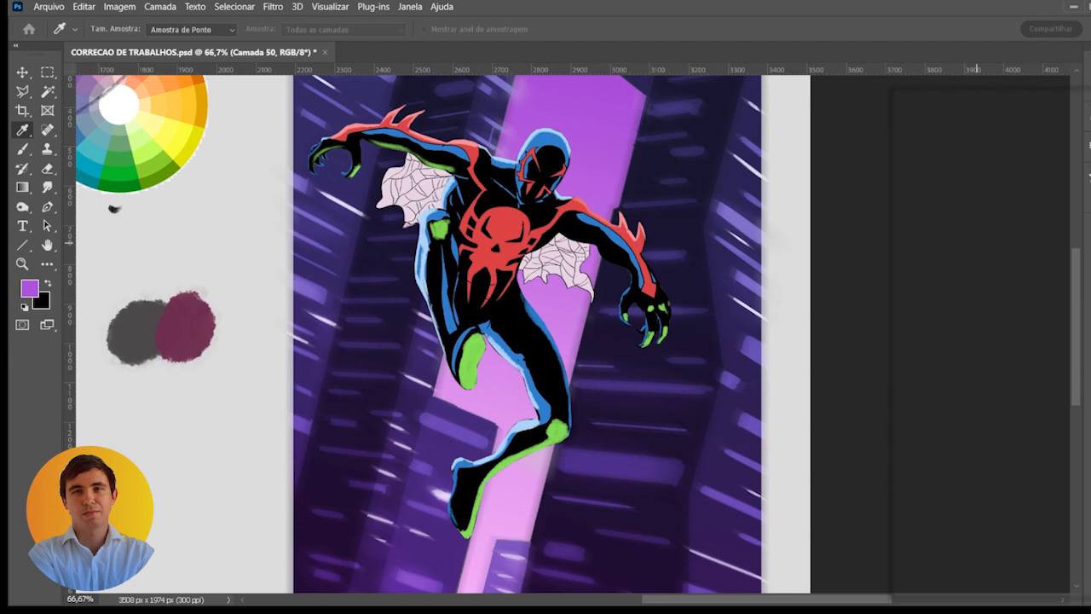
drag(901, 316, 865, 316)
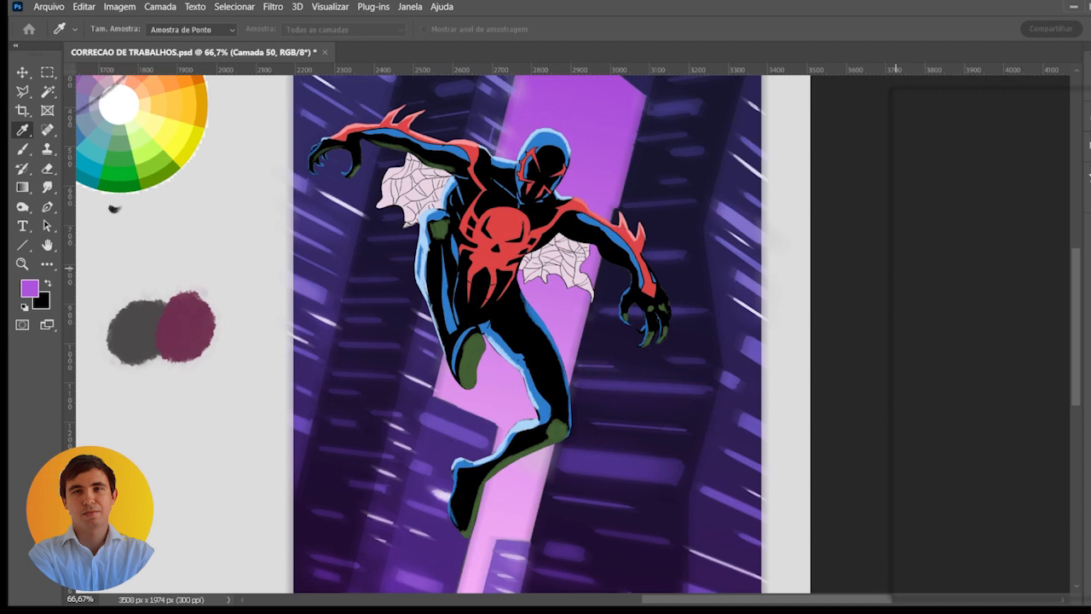
drag(961, 242, 940, 243)
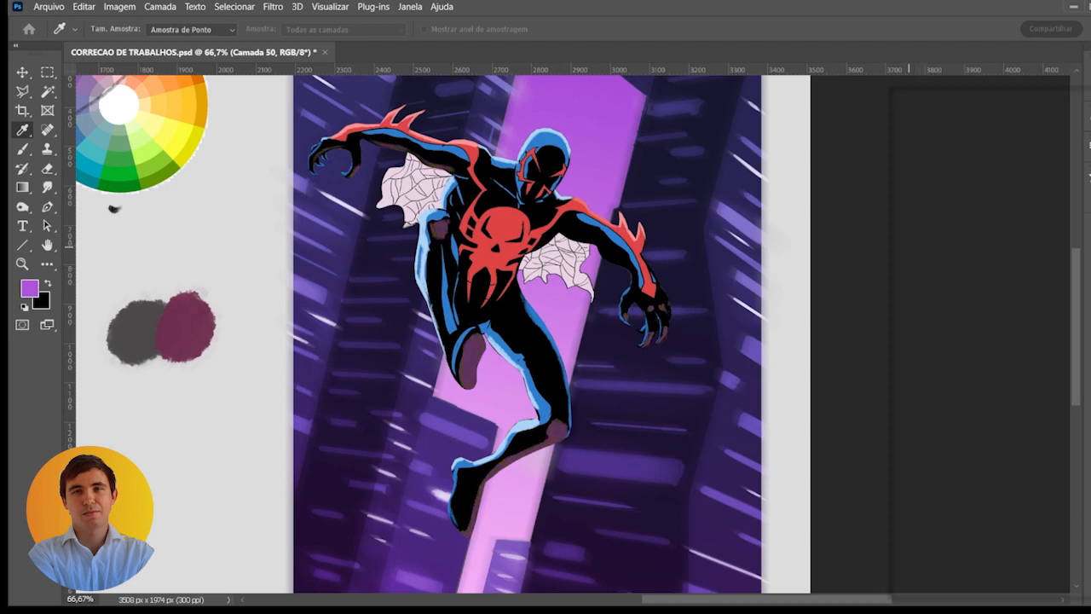
mouse_move(864, 243)
mouse_down()
mouse_move(842, 249)
mouse_move(874, 242)
mouse_up()
key(b)
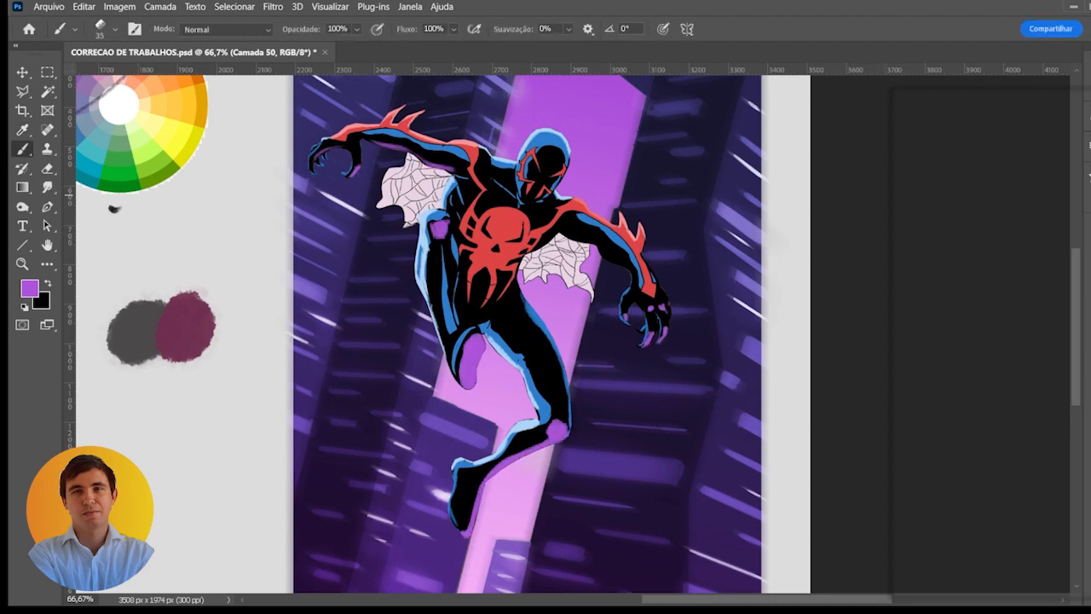
- Darken the purple reflections on the figure with a Hue/Saturation adjustment
key(ctrl+u)
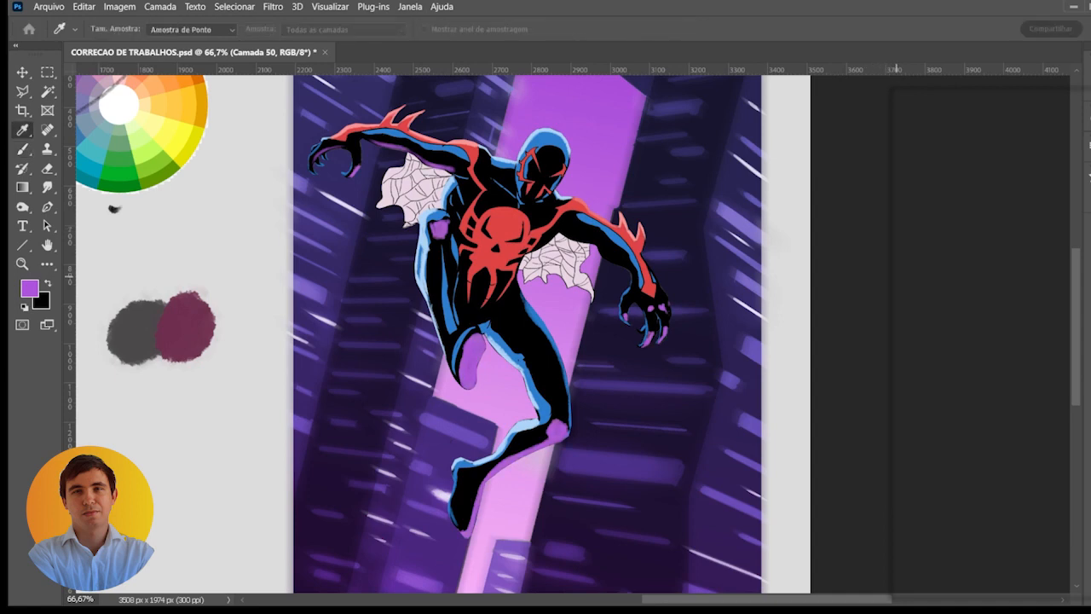
drag(897, 317, 865, 317)
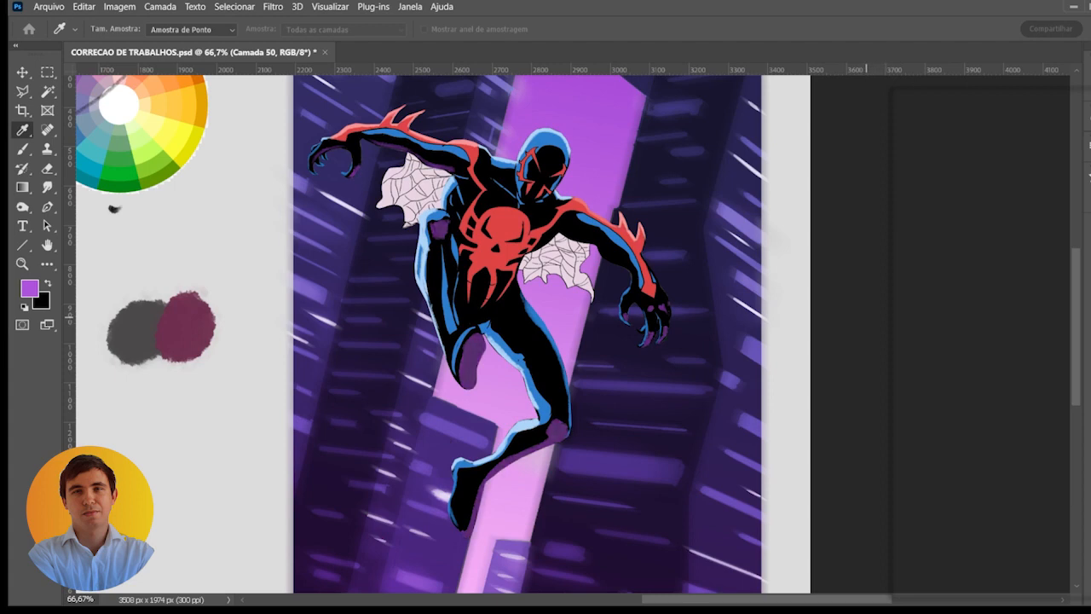
key(b)
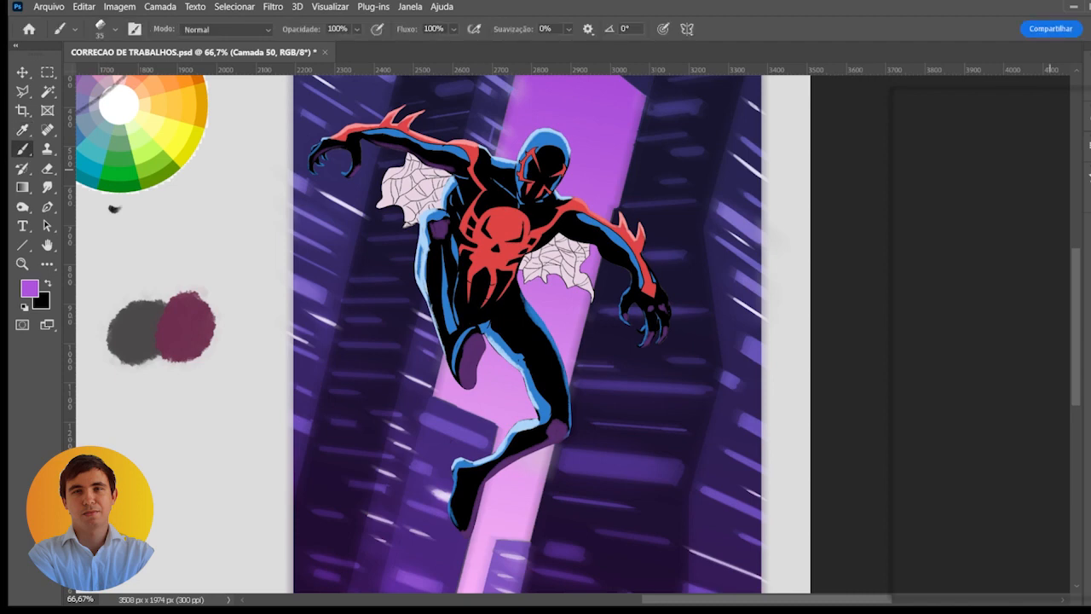
- Sample the darkened purple from the bent knee and extend the shading in a strip down that leg
scroll(468, 343, up, 1)
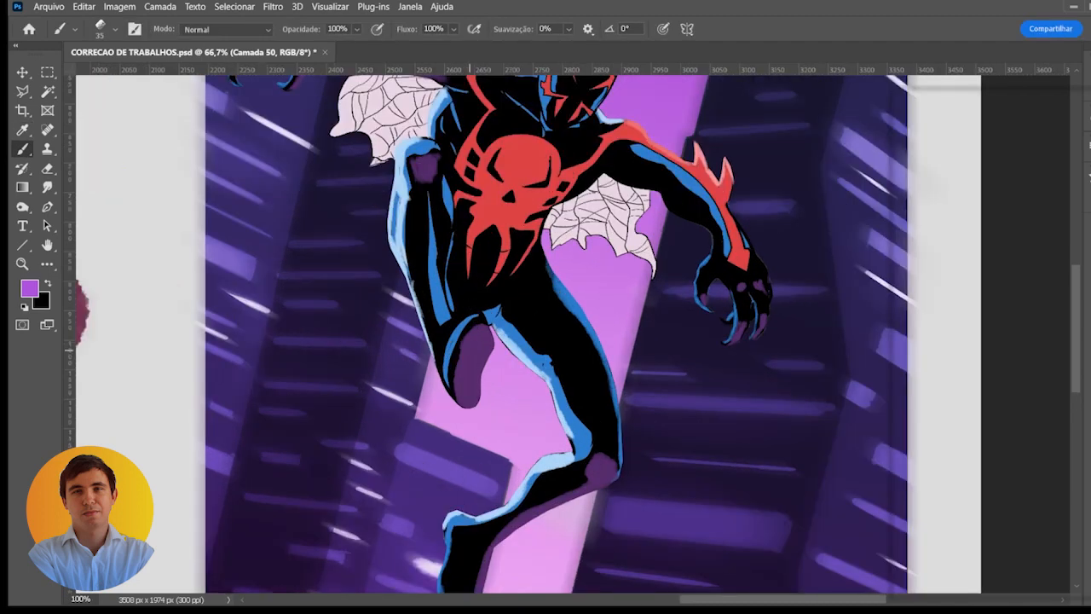
alt+click(429, 167)
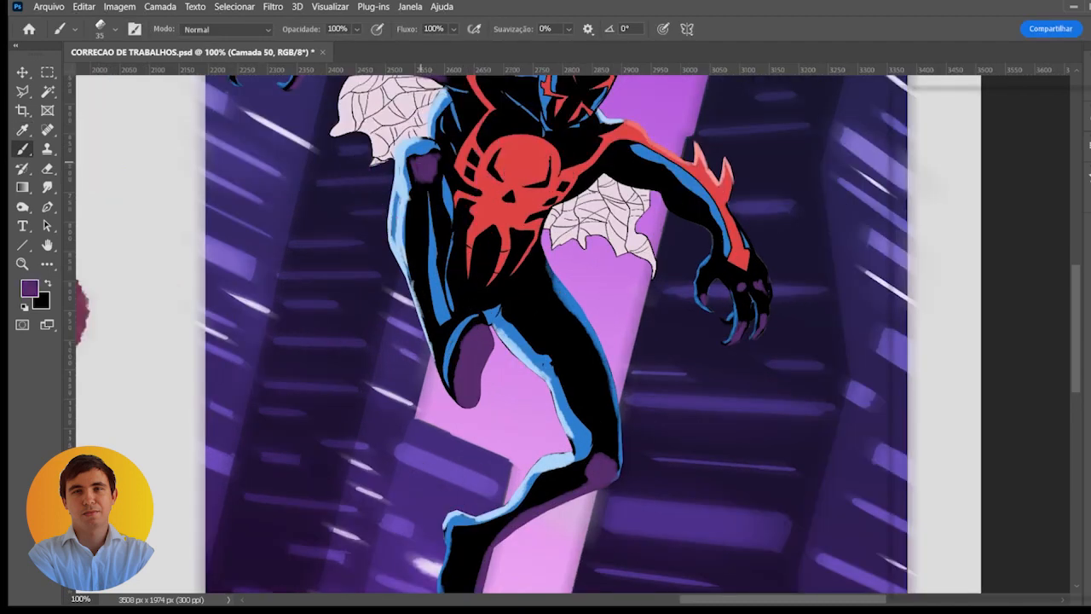
drag(433, 179, 440, 265)
drag(586, 349, 533, 300)
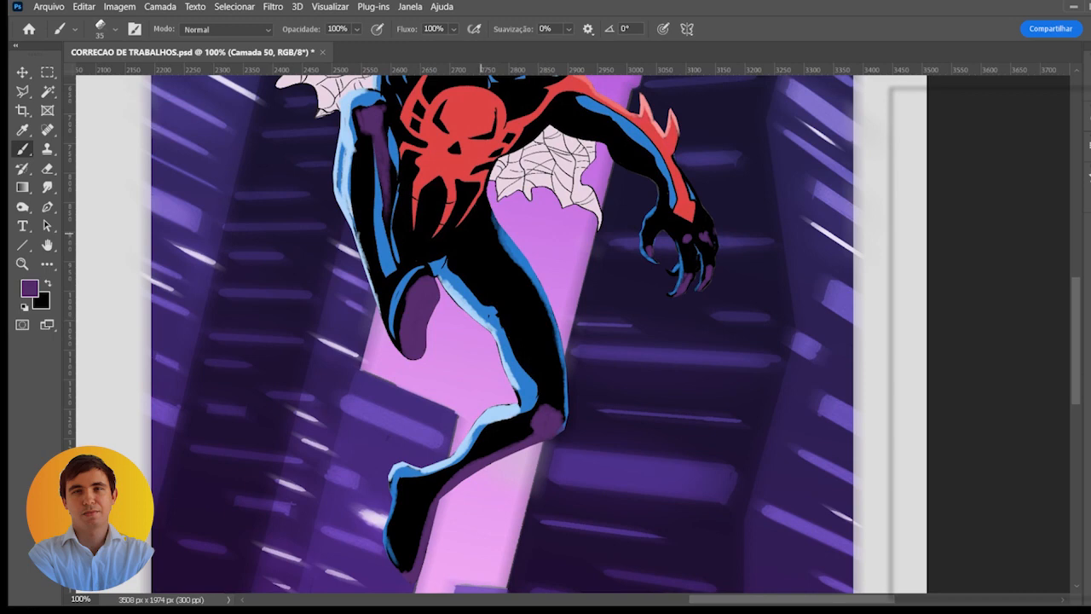
- Paint dark purple shading on the chest beside the skull emblem and along the collarbone below the mask
drag(480, 168, 528, 258)
mouse_move(478, 170)
mouse_down()
mouse_move(479, 182)
mouse_move(501, 175)
mouse_up()
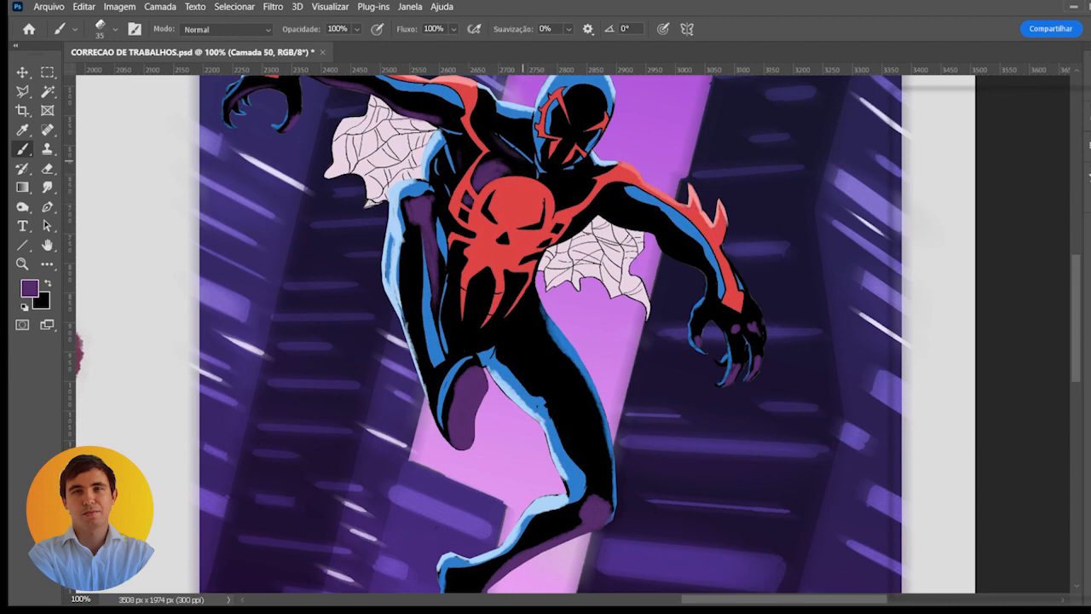
drag(554, 173, 590, 170)
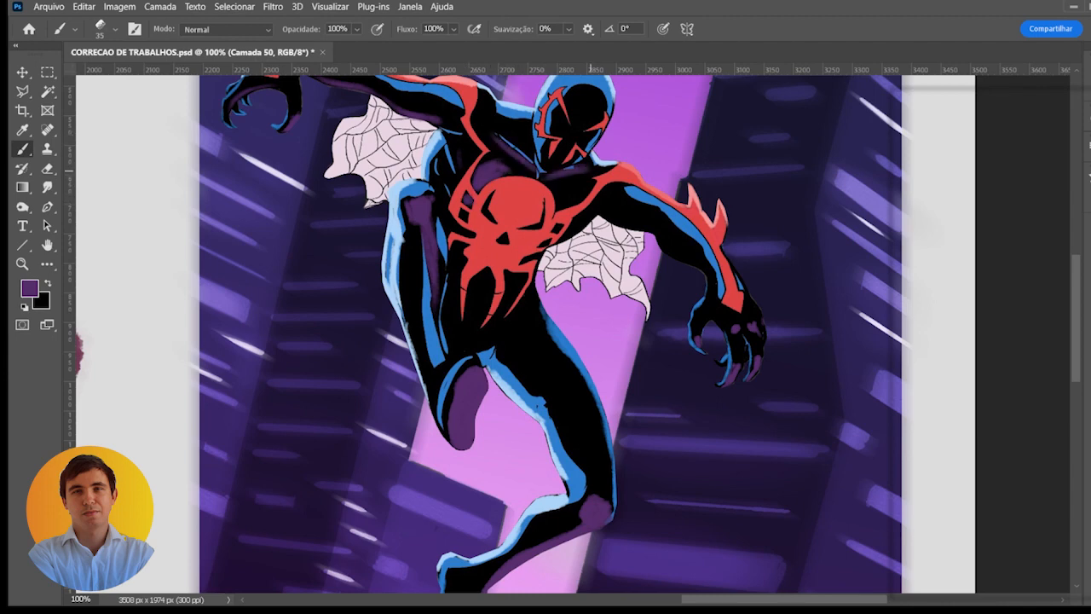
- Sample black from the suit and trim the end of the purple collarbone shading with a 15 px brush
ctrl+click(511, 151)
mouse_move(511, 141)
mouse_down()
mouse_move(510, 189)
mouse_move(533, 199)
mouse_move(566, 244)
mouse_move(649, 229)
mouse_move(590, 242)
mouse_up()
alt+click(518, 159)
key(bracketleft)
key(bracketleft)
key(bracketleft)
key(bracketleft)
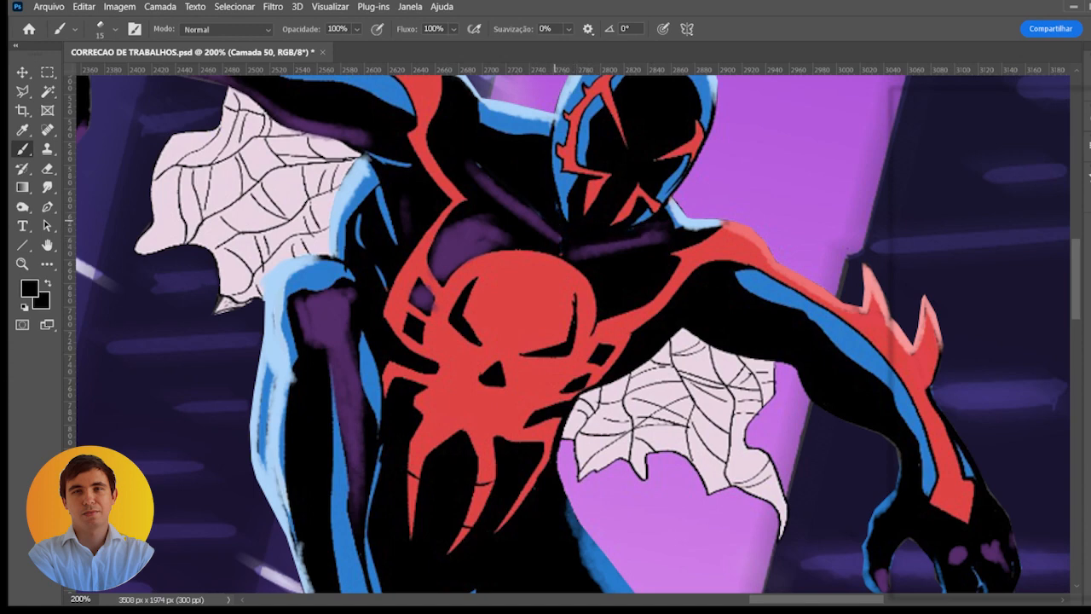
drag(556, 203, 568, 219)
- Sample the chest purple and shade the pectorals on both sides of the skull emblem with a 30 px brush
alt+click(463, 244)
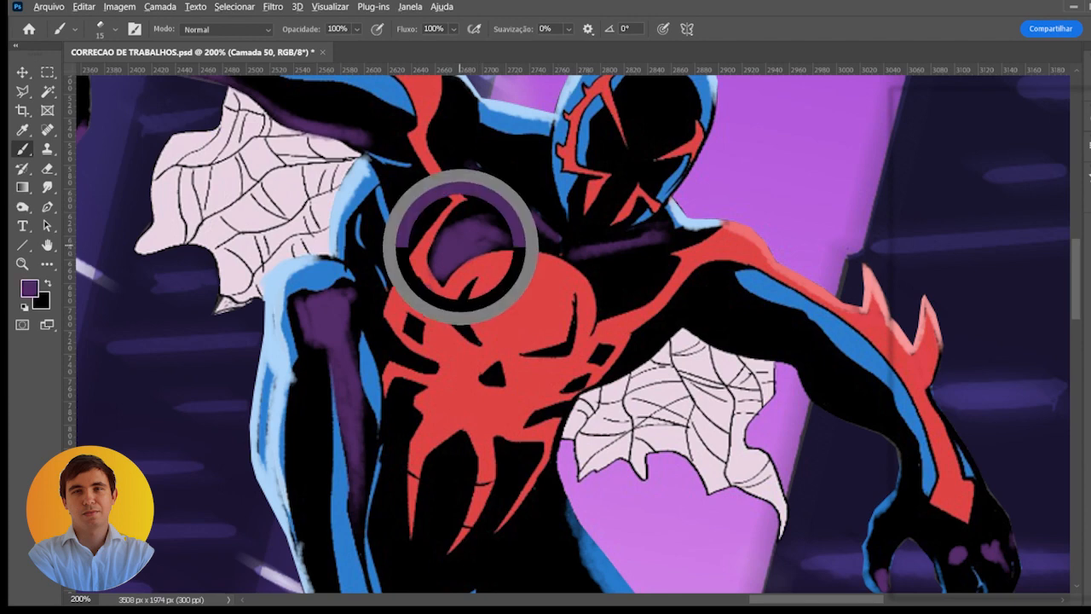
key(bracketright)
key(bracketright)
key(bracketright)
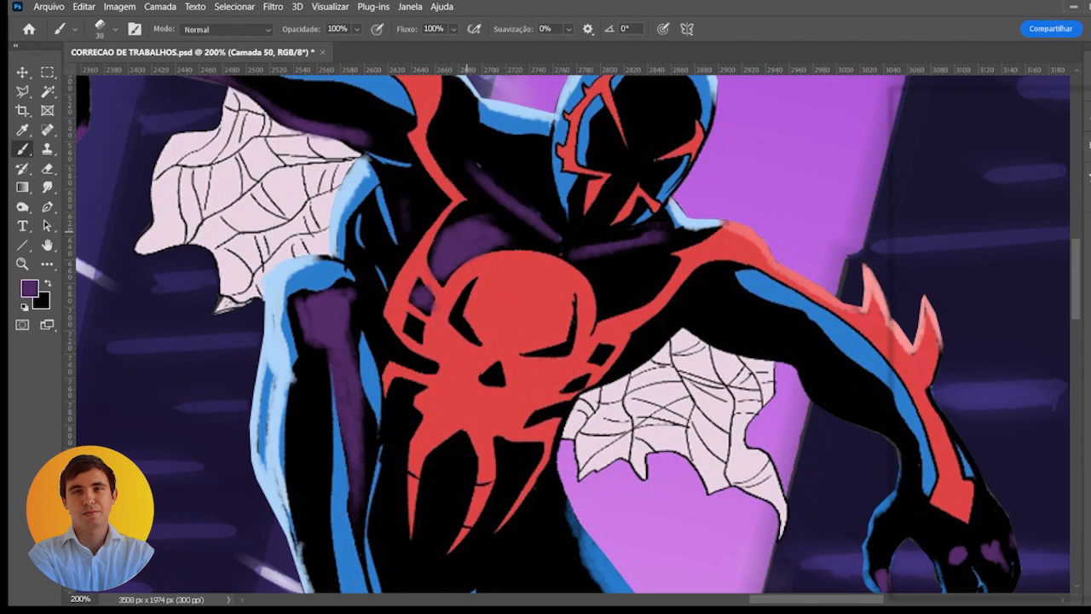
mouse_move(488, 248)
mouse_down()
mouse_move(461, 221)
mouse_move(444, 256)
mouse_move(465, 264)
mouse_move(451, 273)
mouse_up()
mouse_move(625, 281)
mouse_down()
mouse_move(644, 279)
mouse_move(605, 294)
mouse_move(602, 308)
mouse_move(603, 277)
mouse_move(660, 279)
mouse_up()
- Fill the small black gaps between the emblem's side bands with purple, using a fine brush of about 10 px
key(bracketleft)
key(bracketleft)
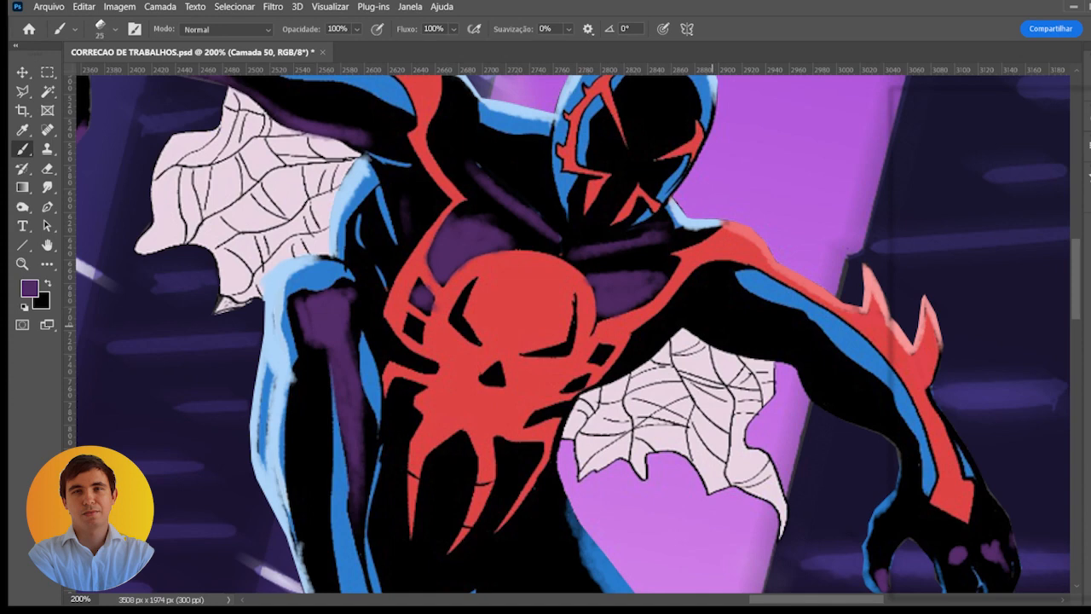
key(bracketleft)
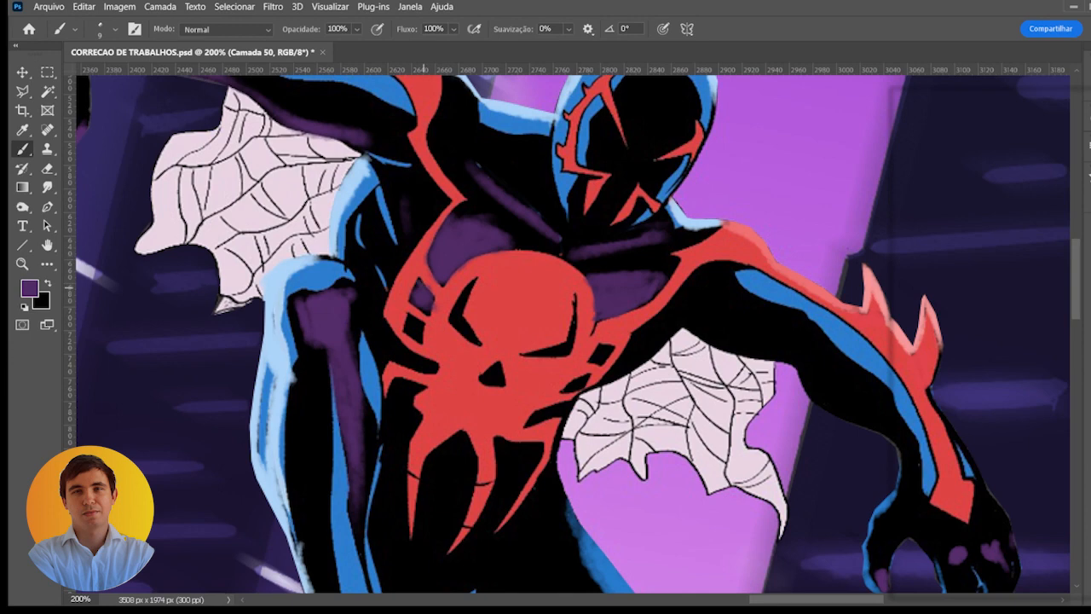
drag(436, 332, 470, 212)
key(bracketright)
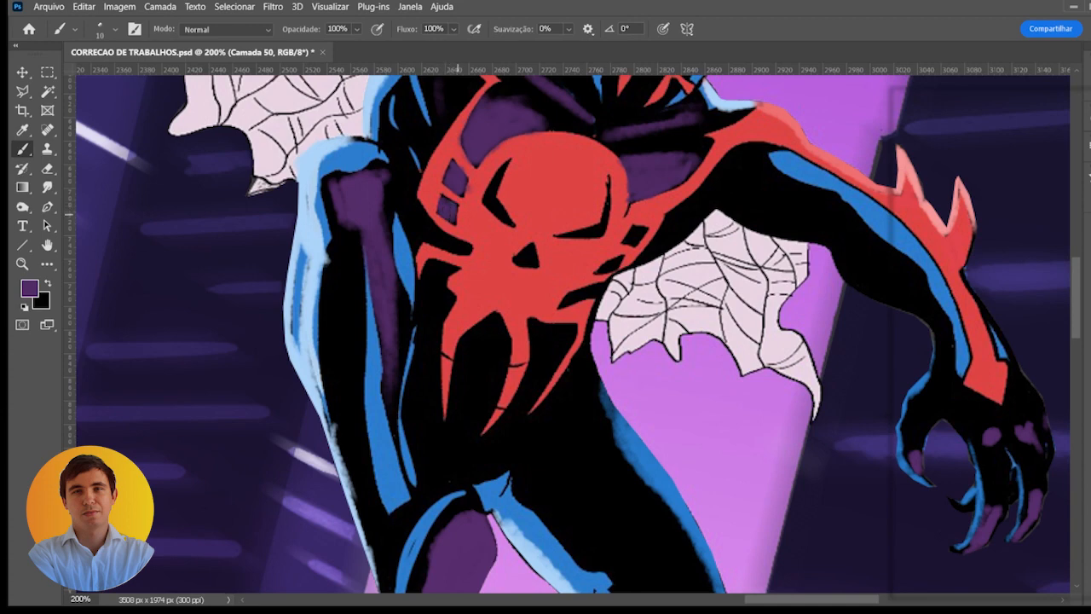
scroll(539, 216, down, 2)
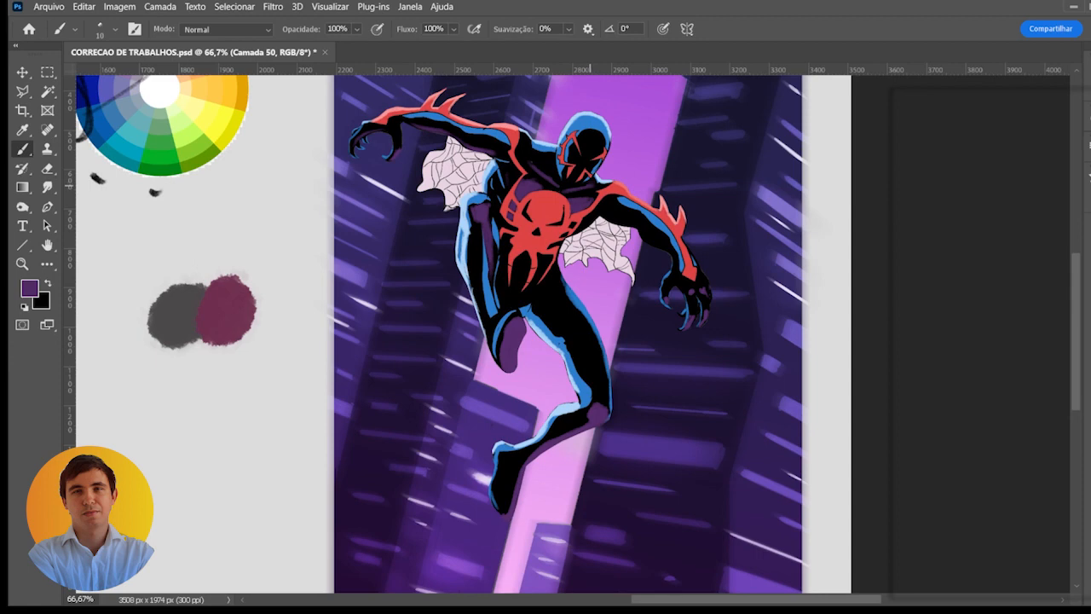
scroll(604, 228, up, 2)
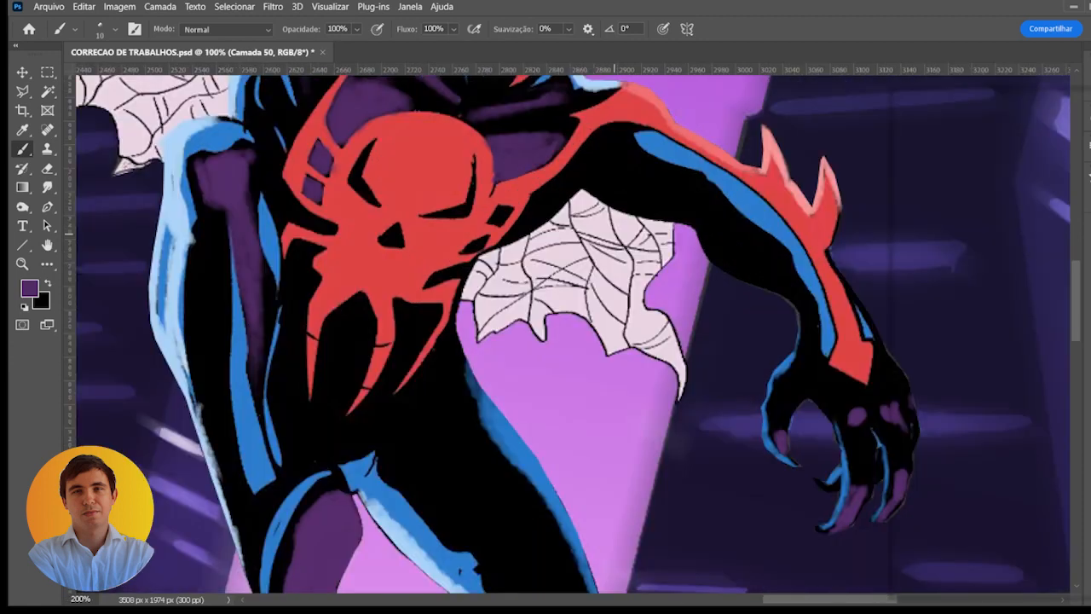
mouse_move(549, 213)
mouse_down()
mouse_move(542, 250)
mouse_move(488, 254)
mouse_move(501, 243)
mouse_up()
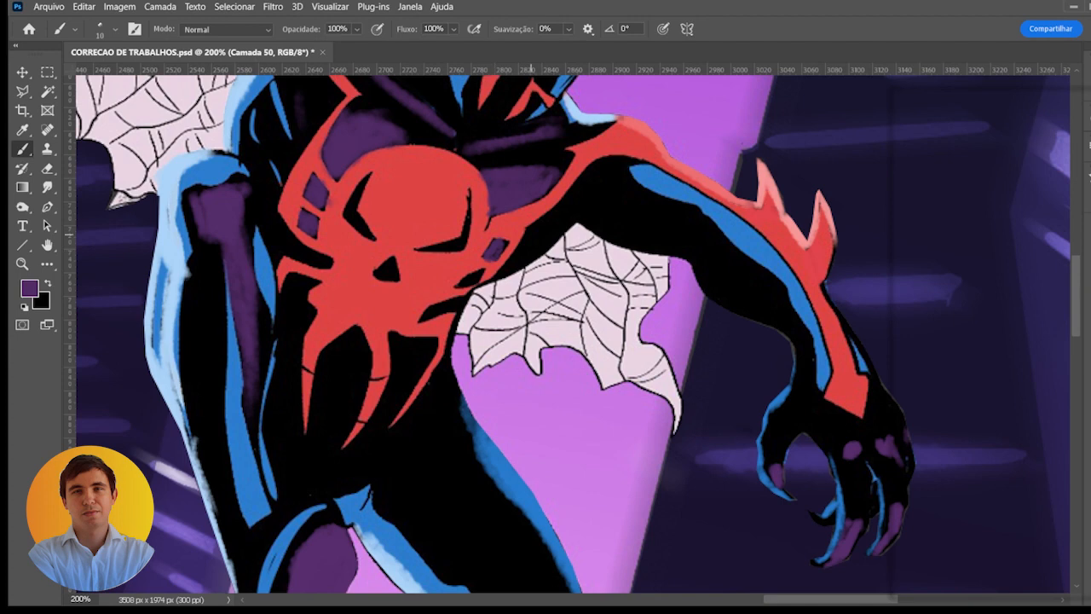
- Shade the torso below the outstretched arm and the opposite side of the waist in purple with a 25 px brush
key(bracketright)
key(bracketright)
key(bracketright)
mouse_move(521, 249)
mouse_down()
mouse_move(560, 213)
mouse_move(503, 260)
mouse_move(617, 189)
mouse_up()
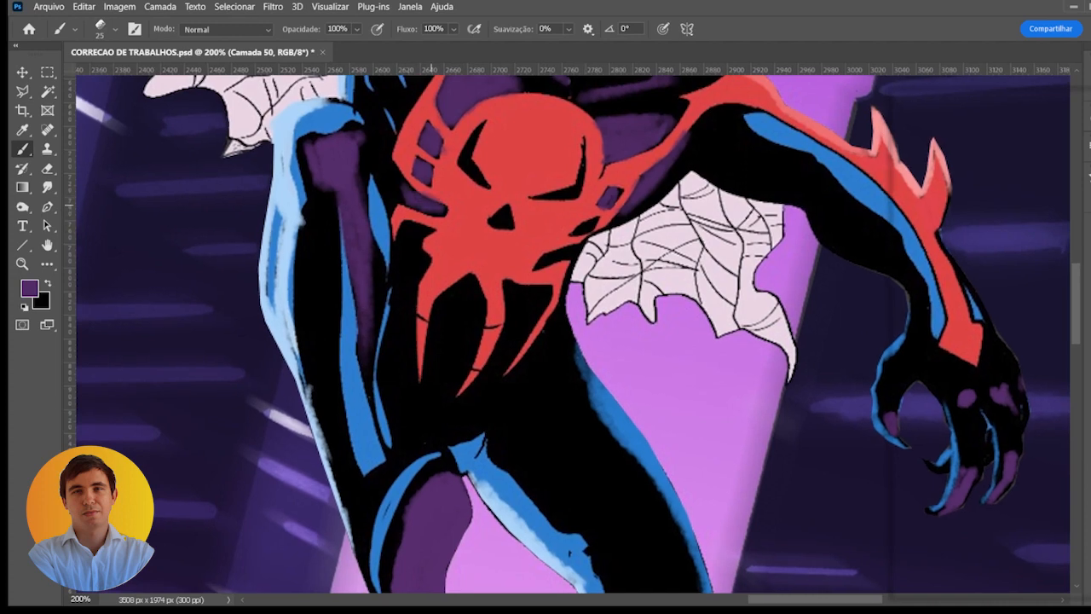
mouse_move(406, 247)
mouse_down()
mouse_move(415, 277)
mouse_move(420, 234)
mouse_move(413, 343)
mouse_up()
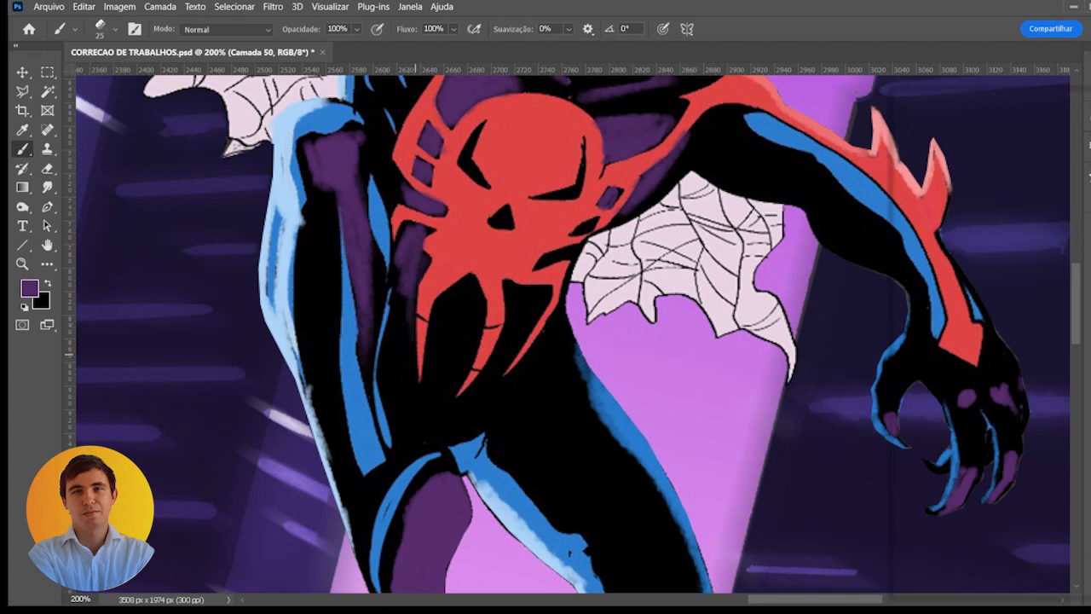
- Paint purple shading on the abdomen between the emblem's lower legs with a 40 px brush, and compare the figure with the shading layer hidden
key(bracketright)
key(bracketright)
key(bracketright)
mouse_move(441, 290)
mouse_down()
mouse_move(465, 379)
mouse_move(493, 307)
mouse_move(516, 324)
mouse_move(477, 396)
mouse_move(539, 305)
mouse_up()
scroll(498, 375, down, 2)
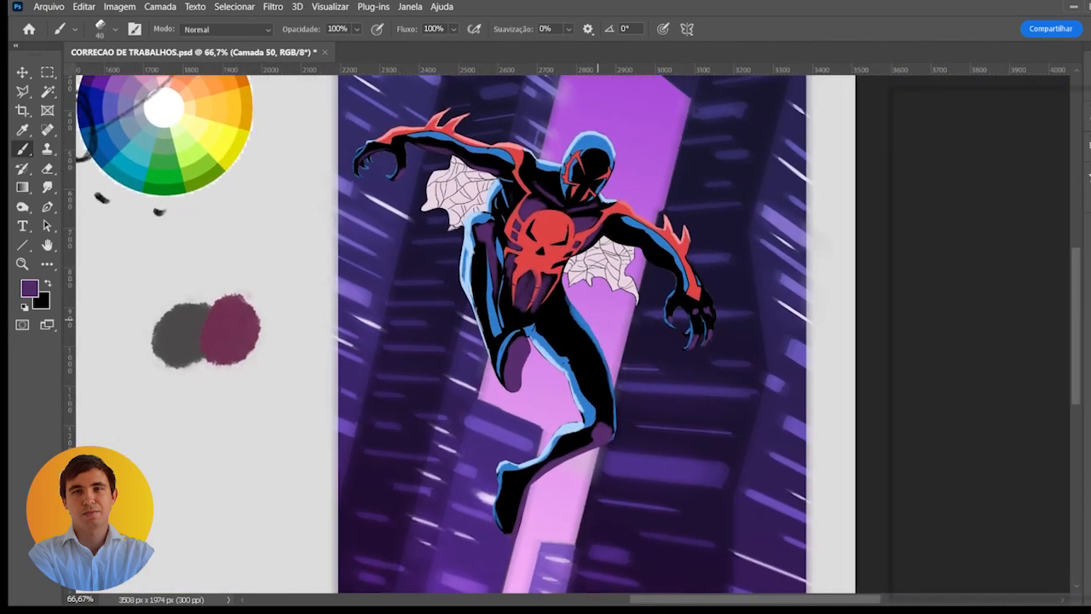
scroll(610, 162, down, 1)
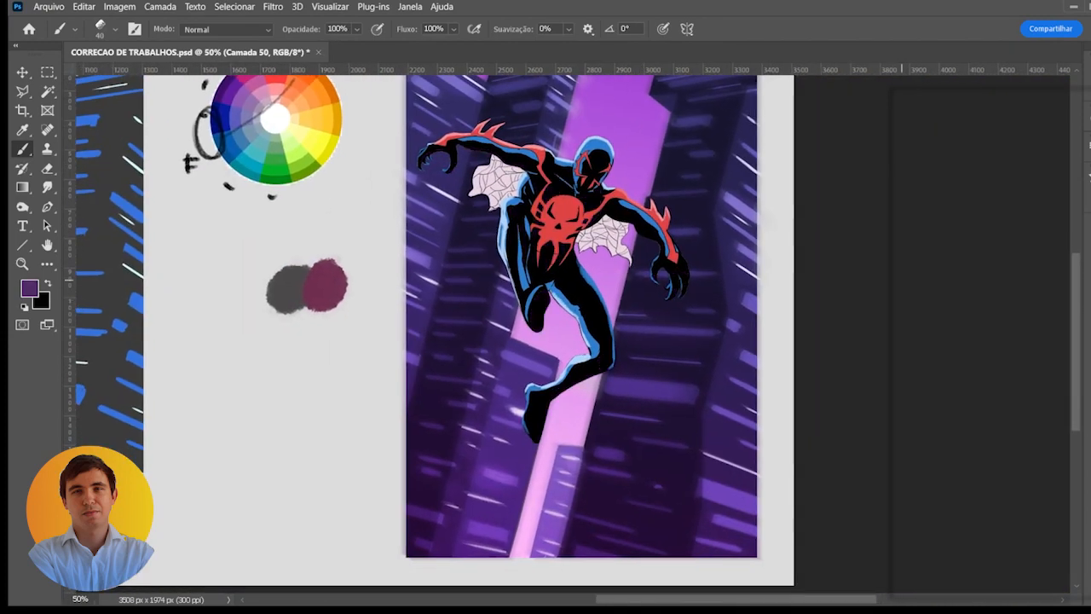
click(905, 282)
click(905, 282)
drag(636, 261, 659, 303)
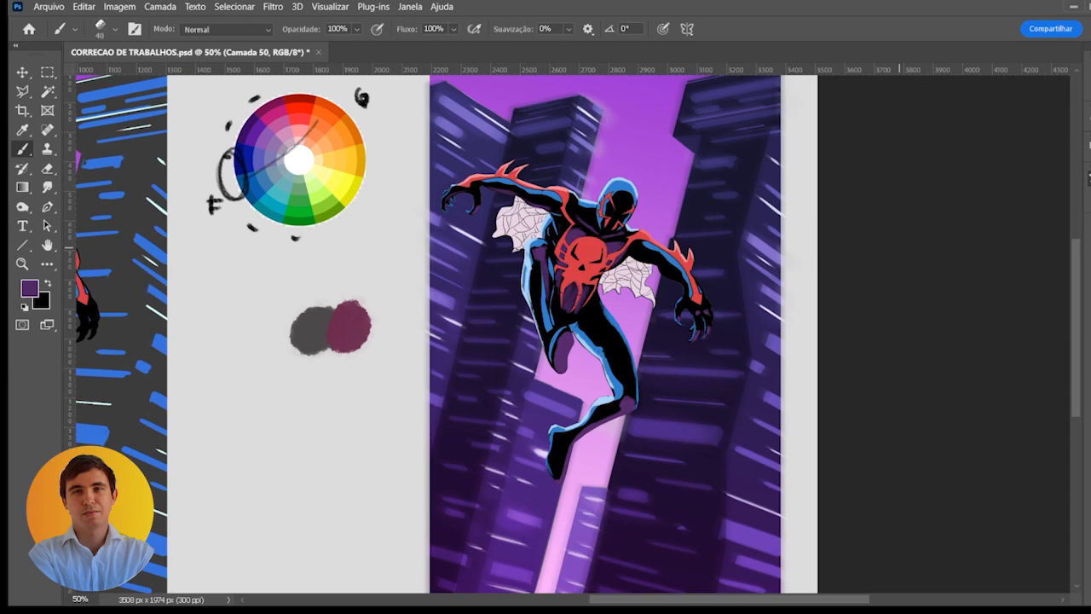
- Soften the edges of the purple torso shading with a 45 px Smudge tool at 20% strength
key(r)
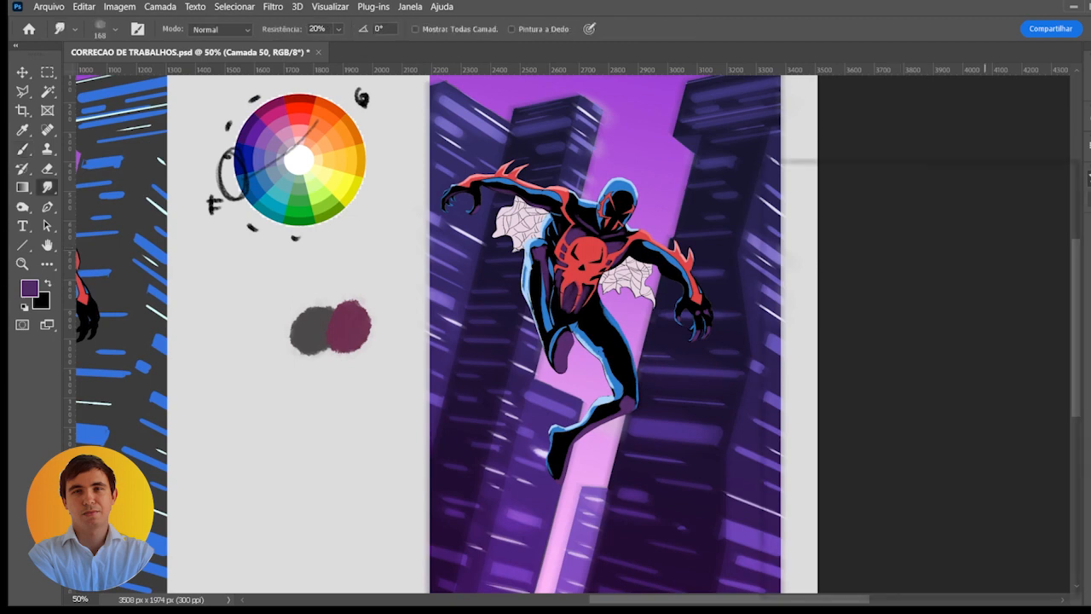
scroll(607, 342, up, 2)
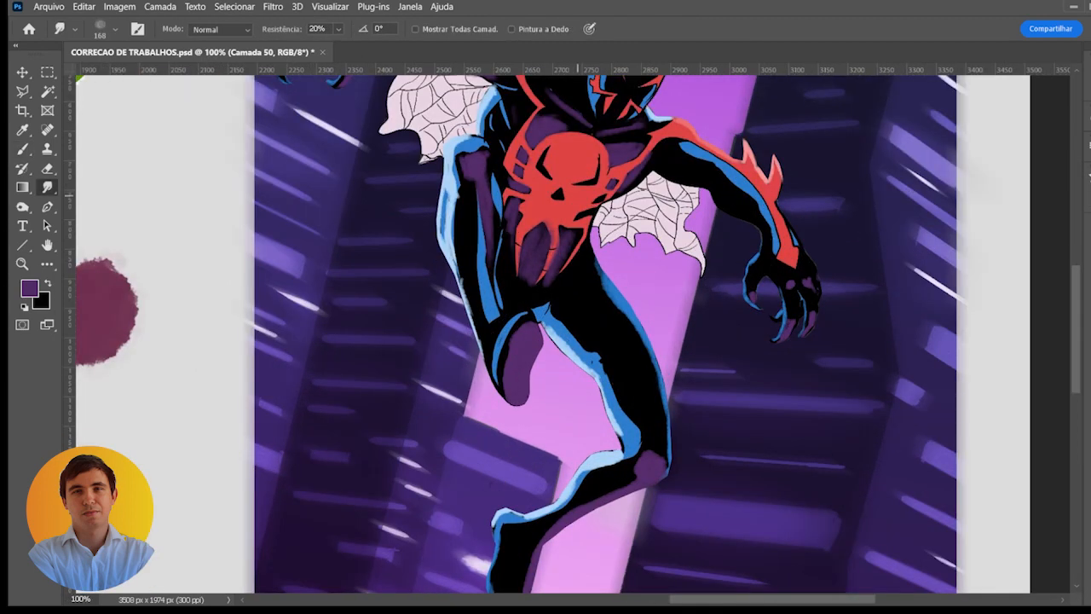
key(bracketleft)
key(bracketleft)
key(bracketleft)
key(bracketleft)
key(bracketleft)
key(bracketleft)
key(bracketleft)
key(bracketleft)
key(bracketleft)
scroll(634, 212, up, 1)
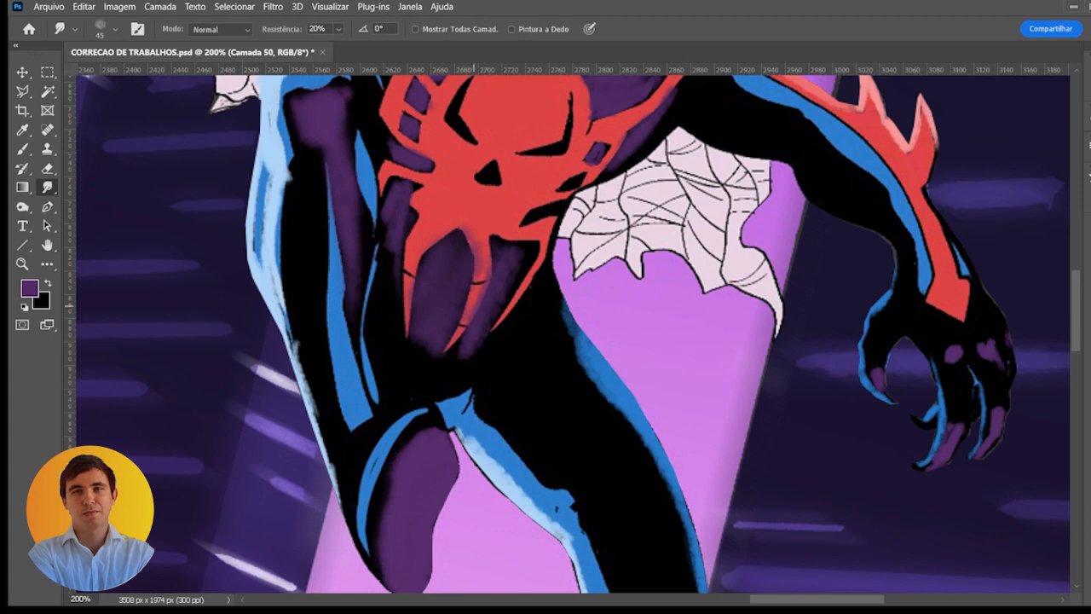
drag(556, 208, 531, 319)
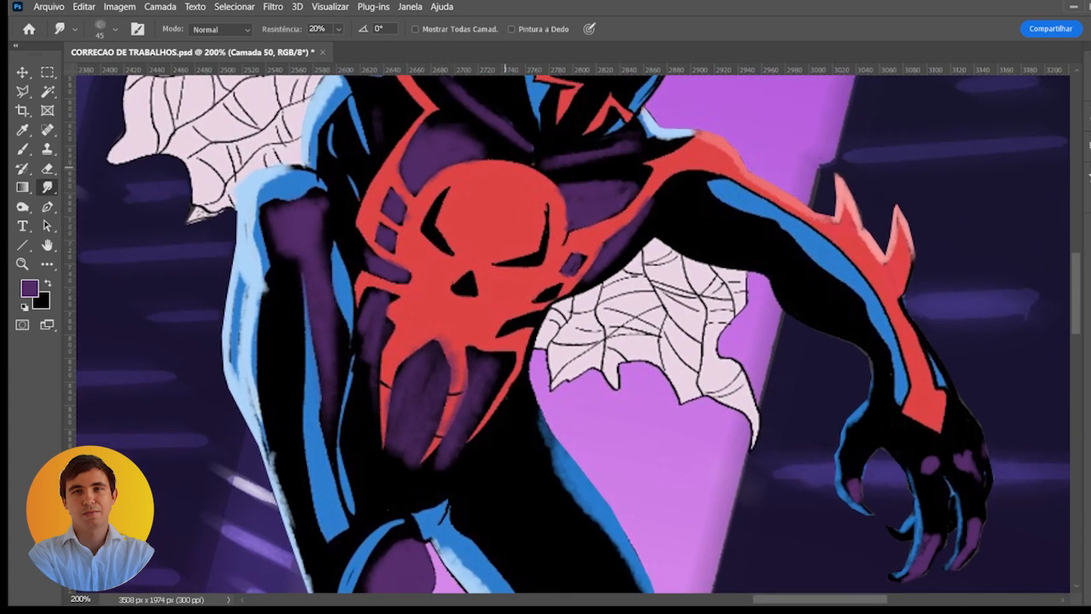
scroll(599, 184, down, 1)
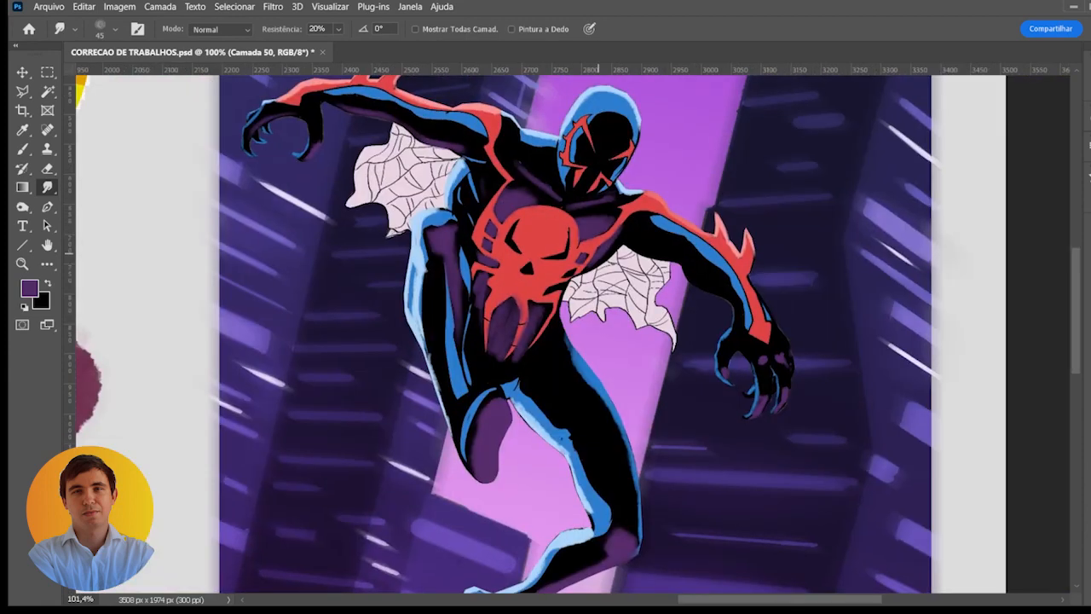
scroll(586, 268, down, 2)
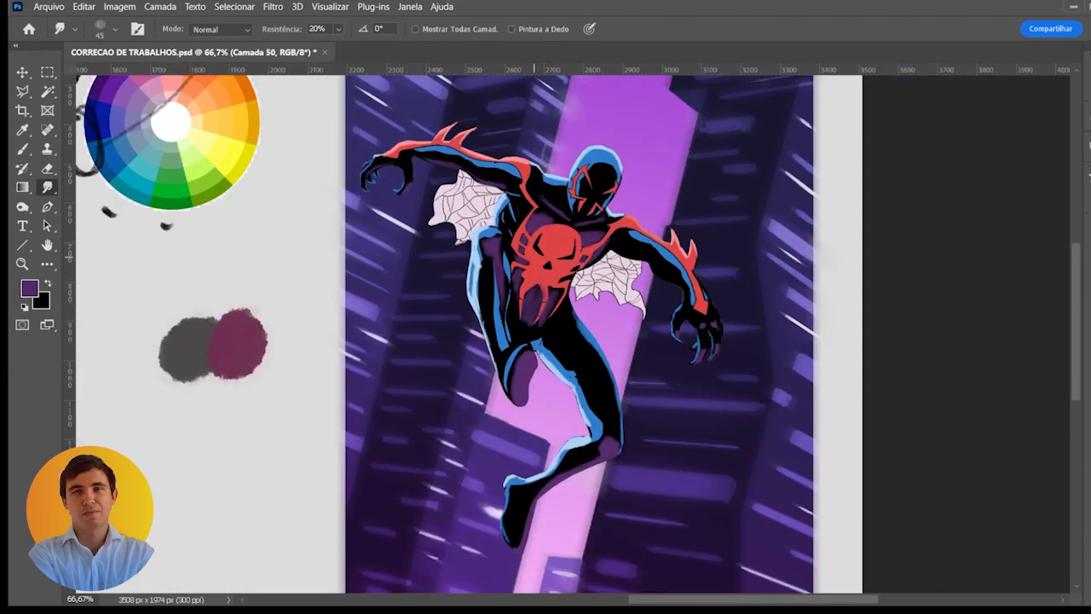
- Sample black and clean up the hip and the inner edge of the extended thigh's blue rim light with a 40 px brush
key(e)
key(bracketleft)
key(bracketleft)
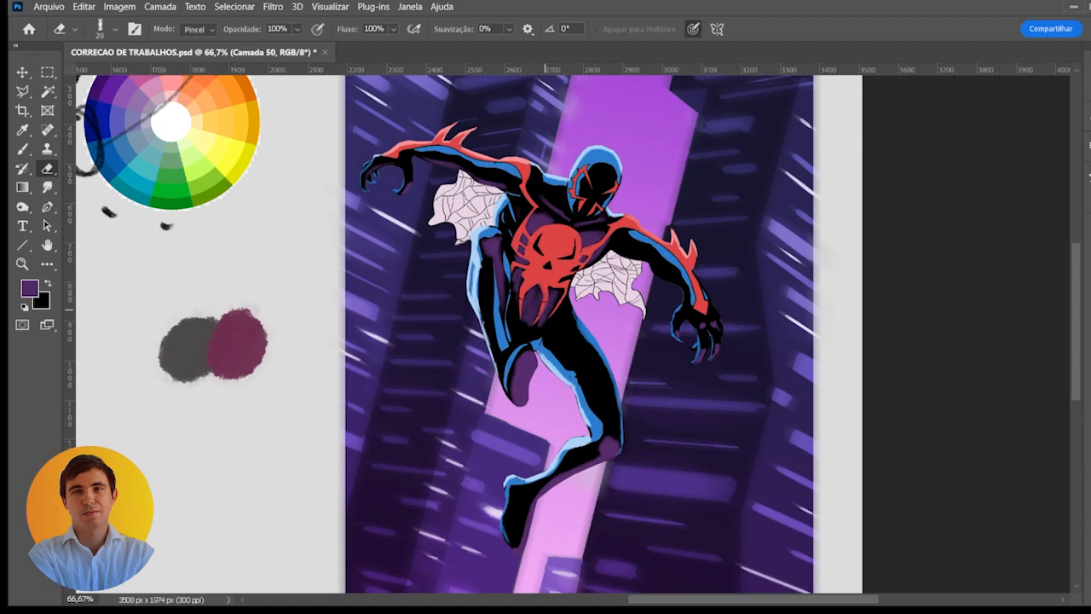
key(b)
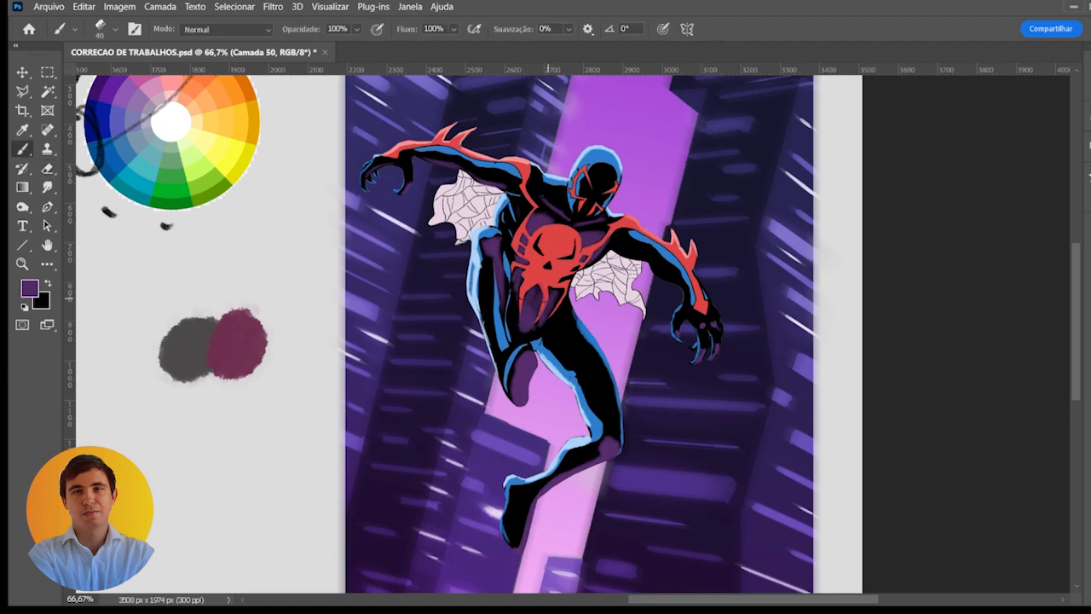
mouse_move(525, 311)
mouse_down()
mouse_move(530, 333)
mouse_move(600, 276)
mouse_move(574, 285)
mouse_up()
key(ctrl+plus)
alt+click(560, 277)
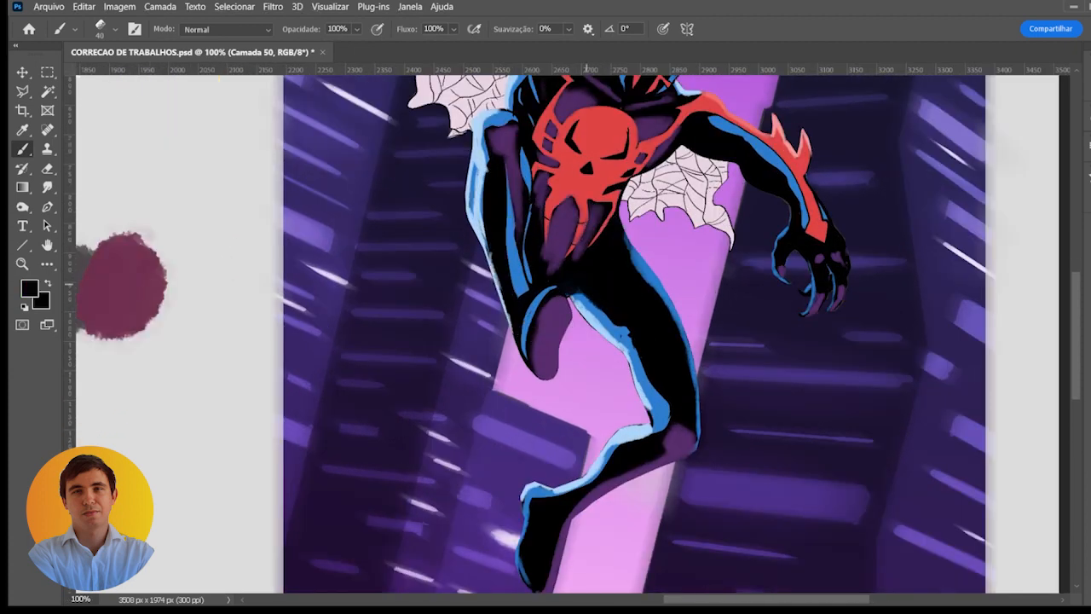
drag(619, 327, 629, 334)
mouse_move(583, 296)
mouse_down()
mouse_move(619, 325)
mouse_move(587, 302)
mouse_move(598, 312)
mouse_up()
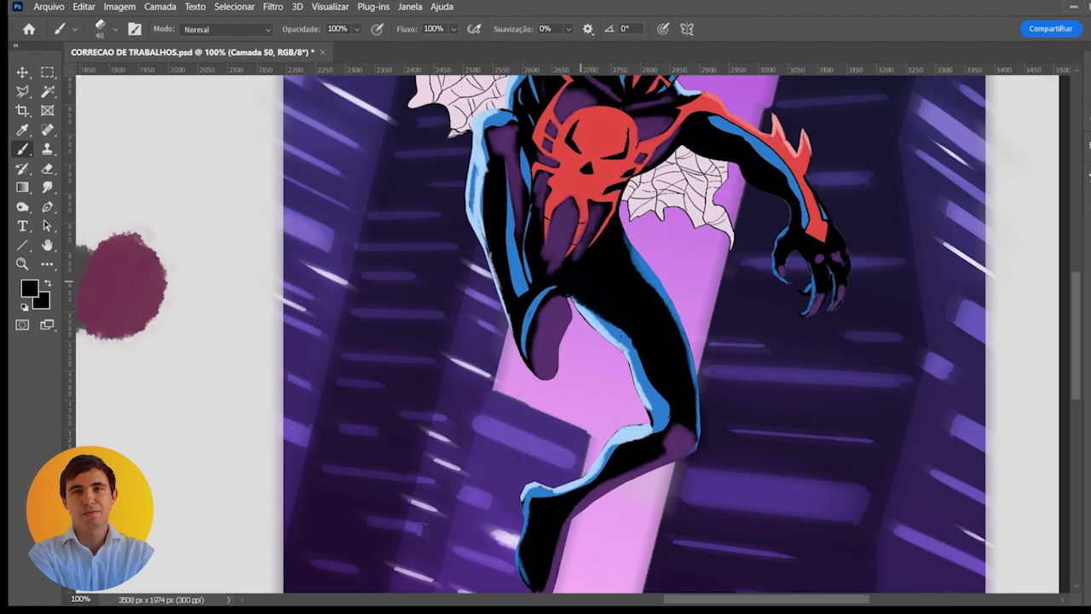
mouse_move(570, 276)
mouse_down()
mouse_move(601, 280)
mouse_move(598, 302)
mouse_up()
- Sample the rim-light blue near the top of the thigh and reduce the brush to 10 px
scroll(594, 281, up, 1)
alt+click(562, 315)
key(bracketleft)
key(bracketleft)
key(bracketleft)
key(bracketleft)
key(bracketleft)
scroll(596, 306, down, 2)
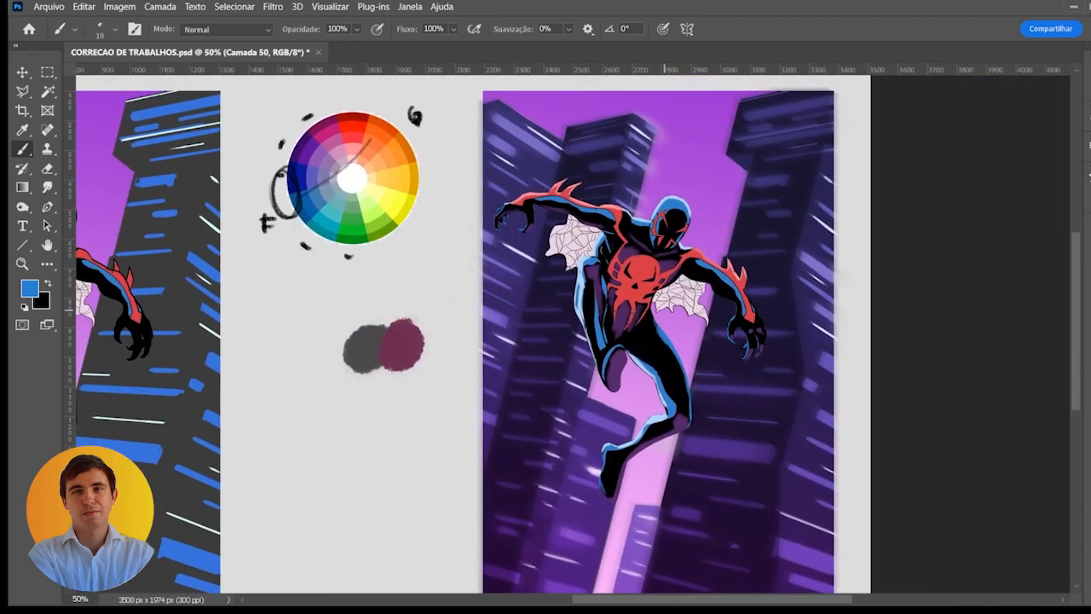
- Try an olive-green hue on the figure's reflections with Hue/Saturation and compare it with the purple version
drag(664, 310, 672, 310)
drag(711, 231, 665, 196)
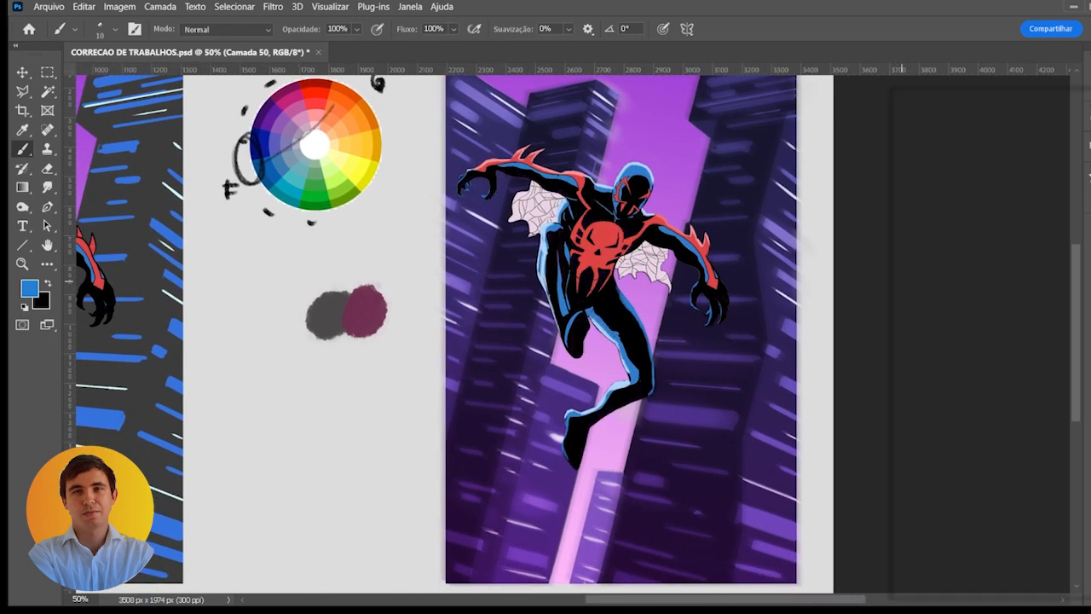
key(ctrl+u)
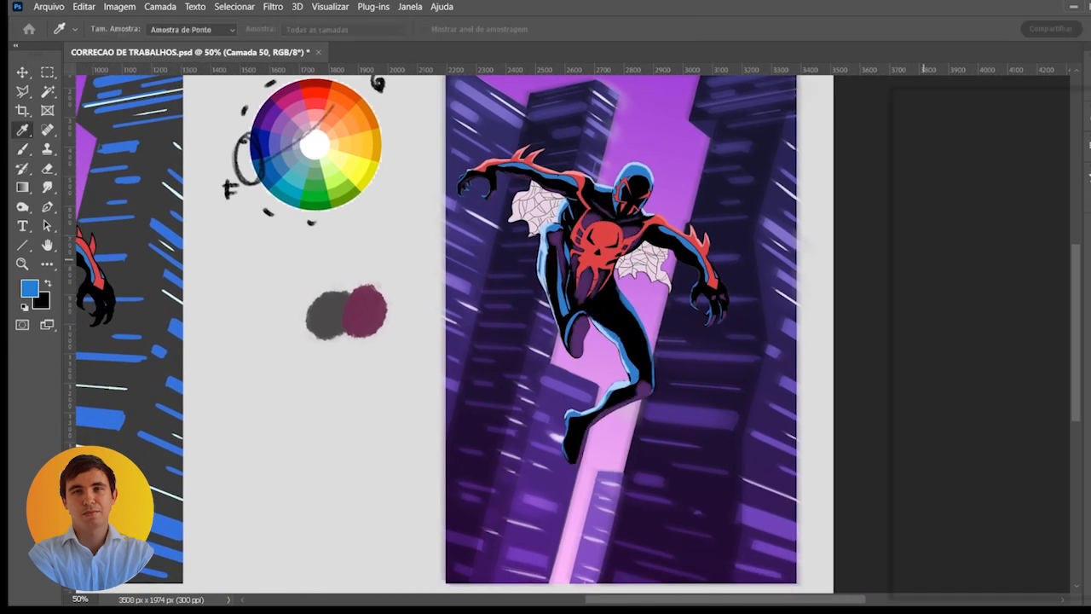
drag(923, 259, 976, 236)
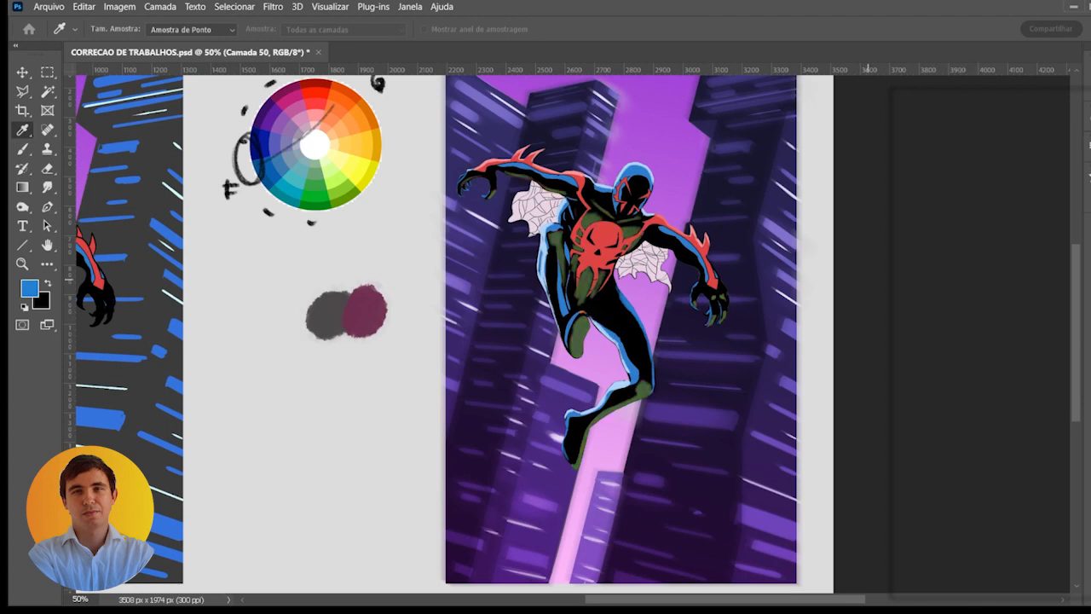
click(1053, 347)
click(1054, 347)
click(1054, 347)
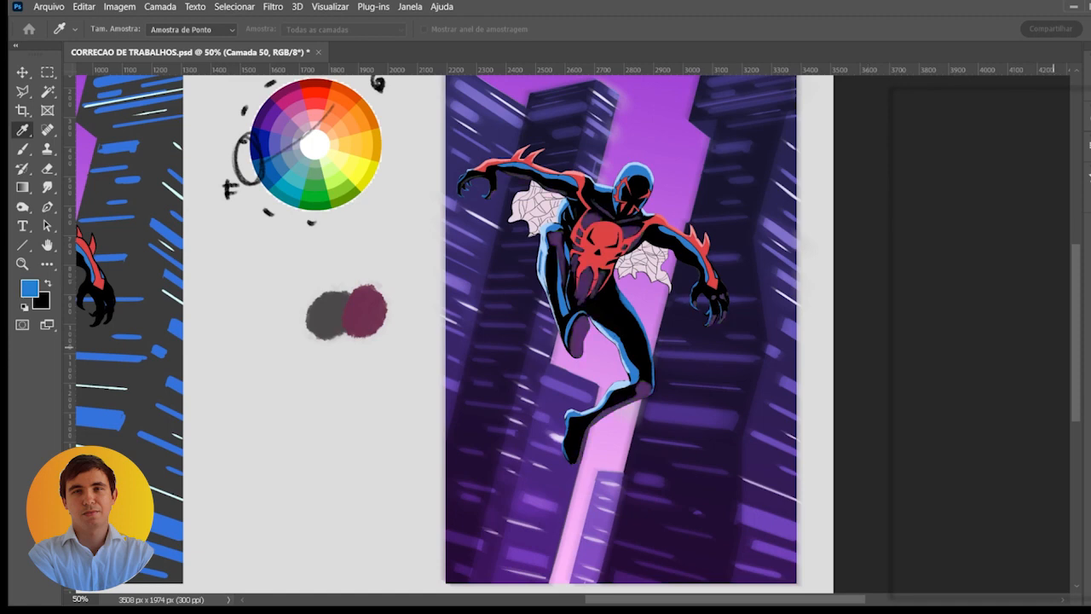
click(1052, 347)
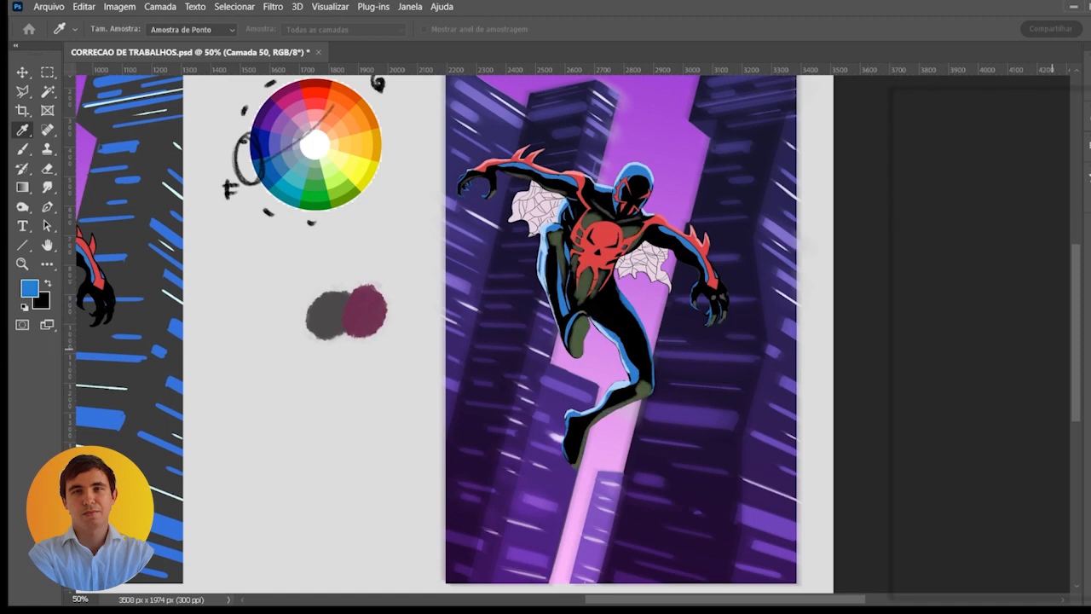
click(1053, 349)
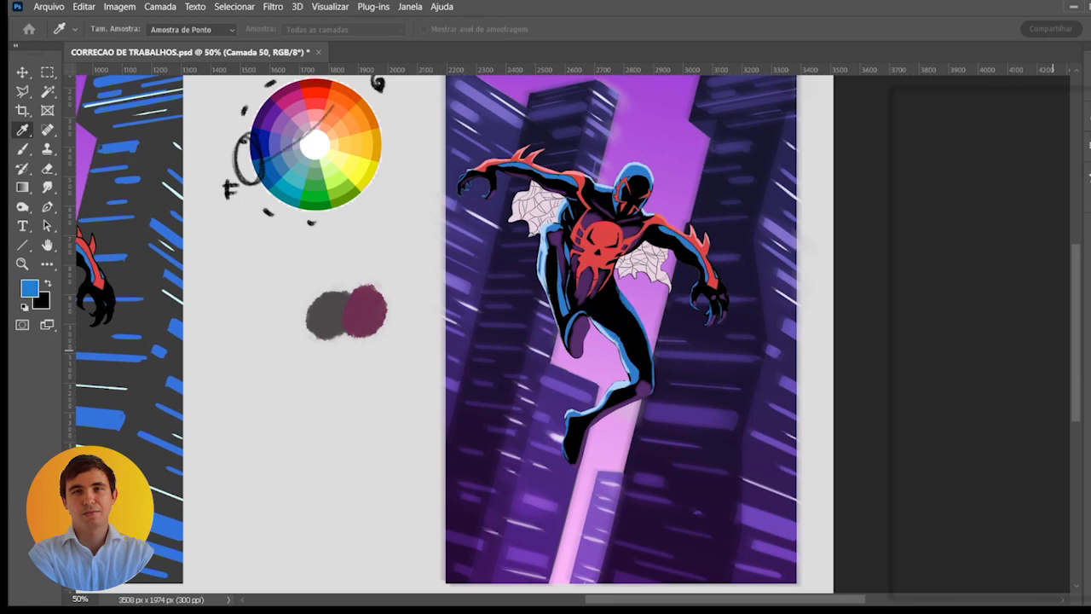
click(1067, 194)
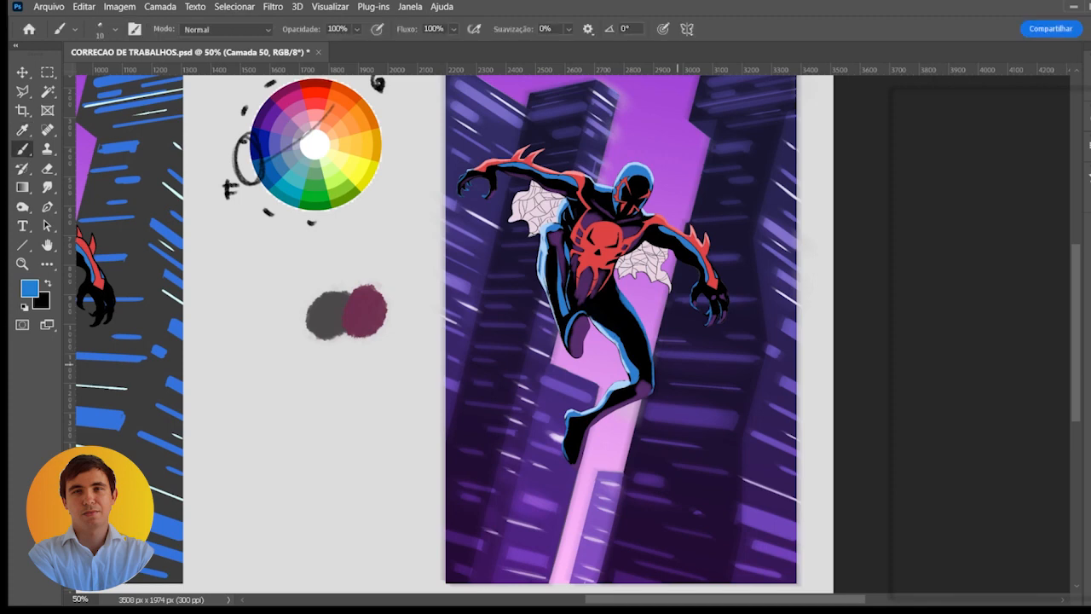
- Add a new layer over the right copy's city and draw a blue-to-transparent linear gradient rising from its lower edge
key(ctrl+minus)
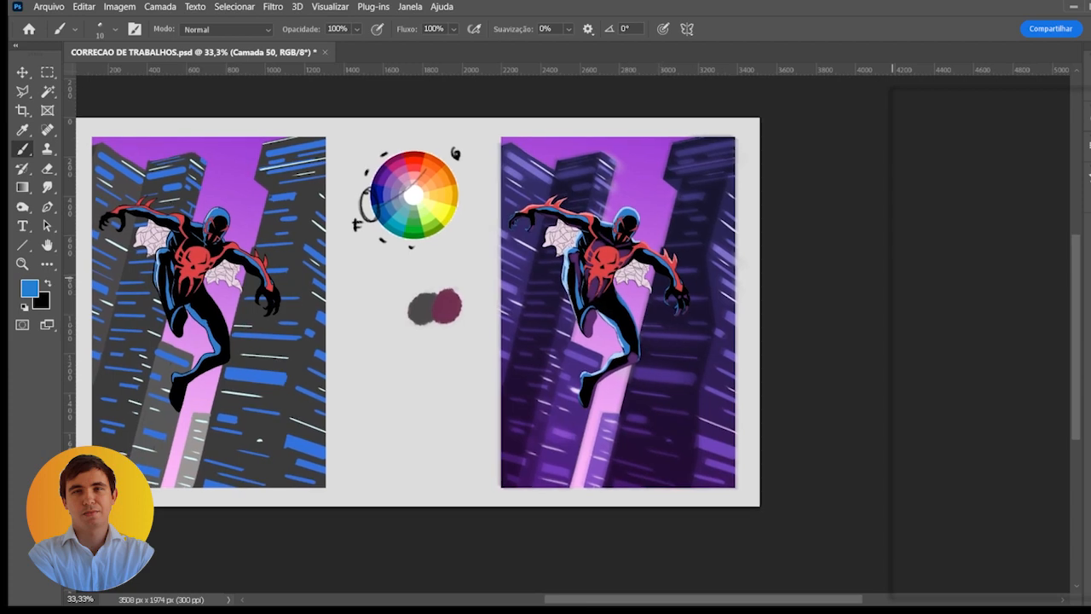
drag(631, 297, 663, 304)
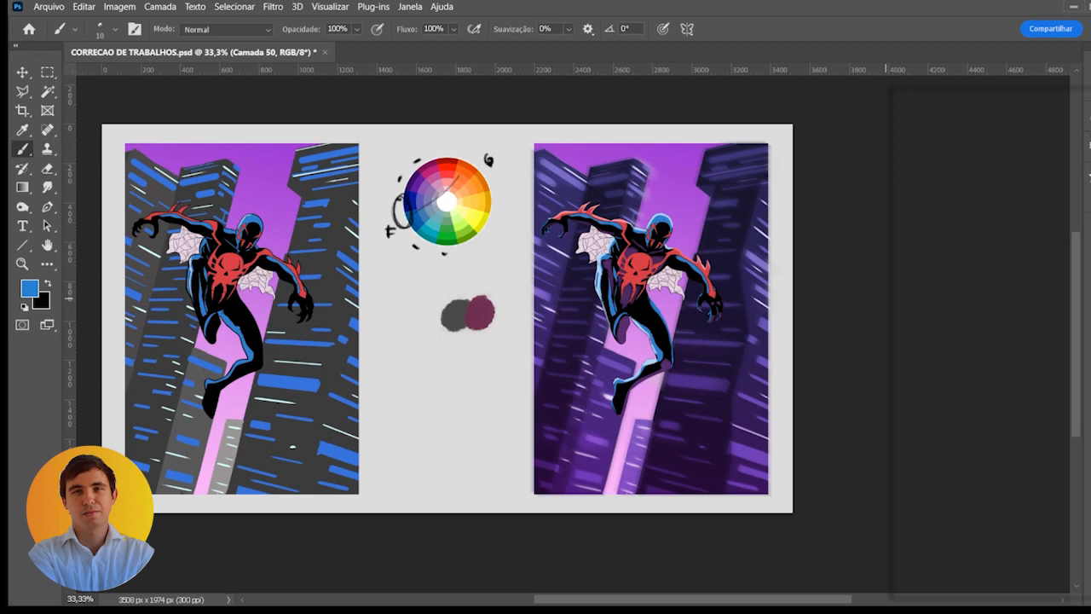
click(998, 343)
click(1055, 511)
key(g)
mouse_move(632, 512)
mouse_down()
mouse_move(674, 347)
mouse_move(695, 172)
mouse_up()
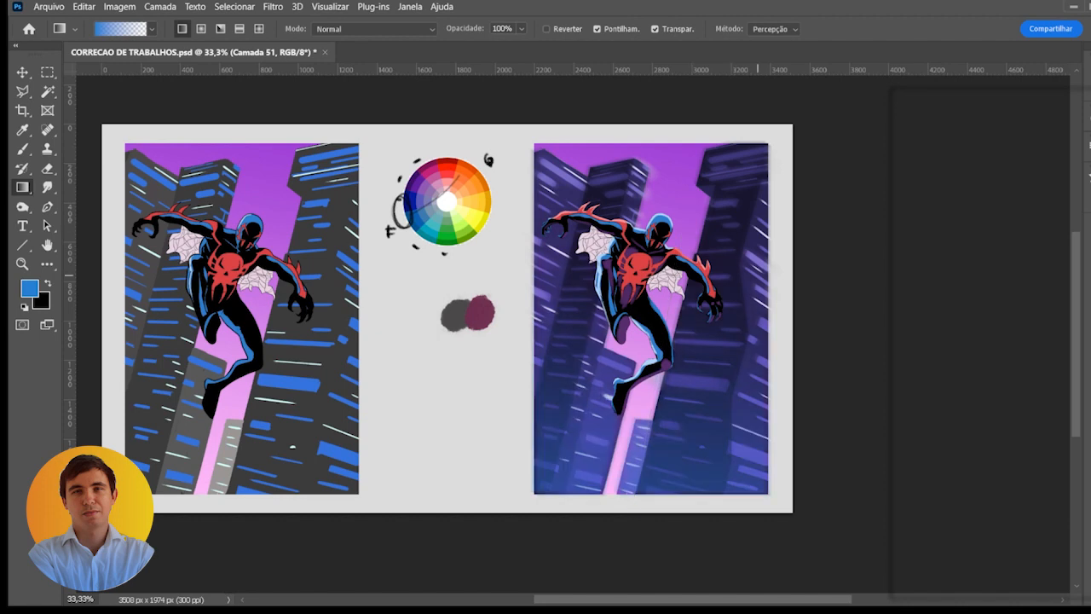
- Shift the city gradient's hue from blue to purple with Hue/Saturation and lower its lightness to a very dark purple
key(i)
drag(919, 235, 945, 236)
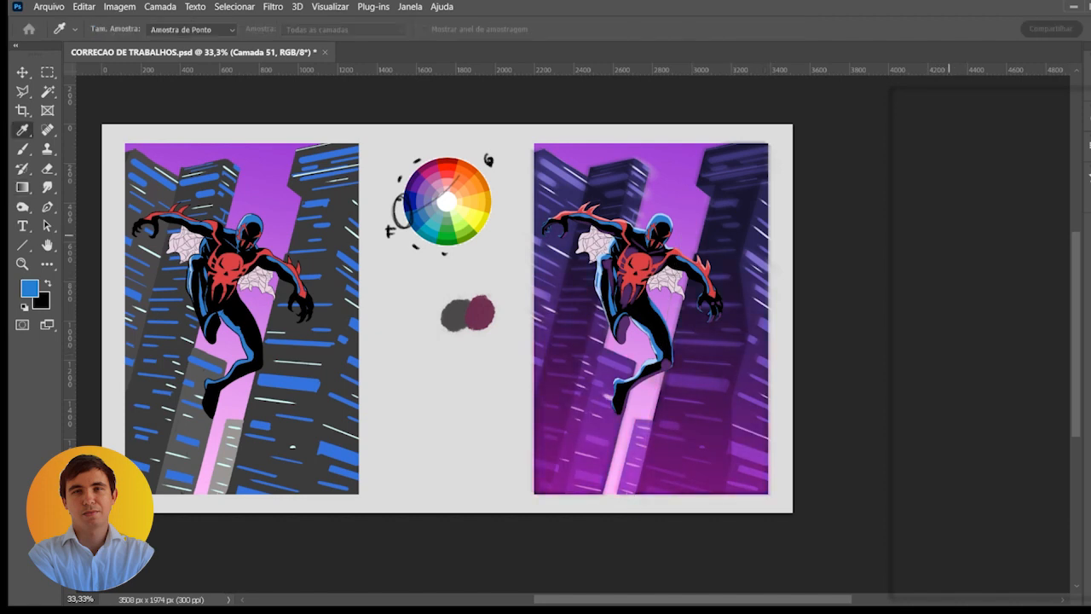
drag(919, 323, 830, 329)
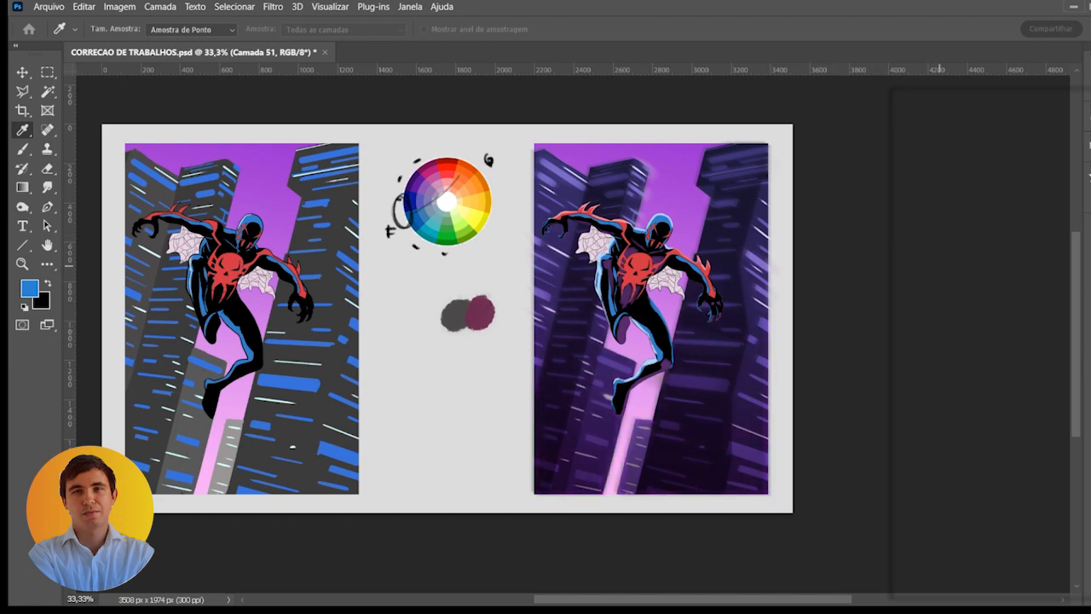
key(g)
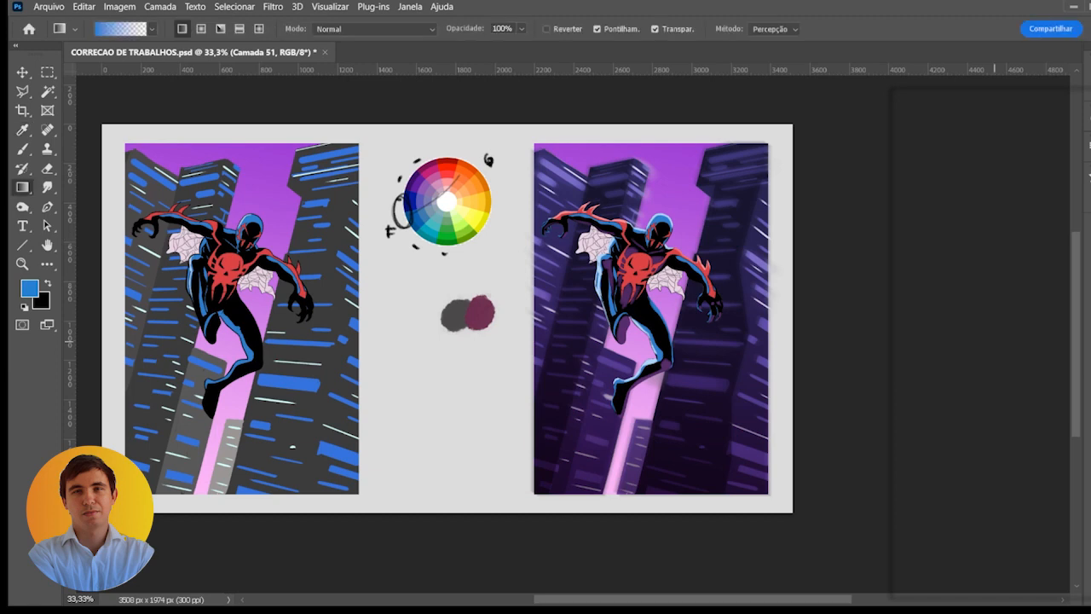
- Toggle the figure layers' visibility on the right copy to identify the one holding the figure, and select Camada 41's layer mask
click(893, 347)
click(894, 348)
click(901, 324)
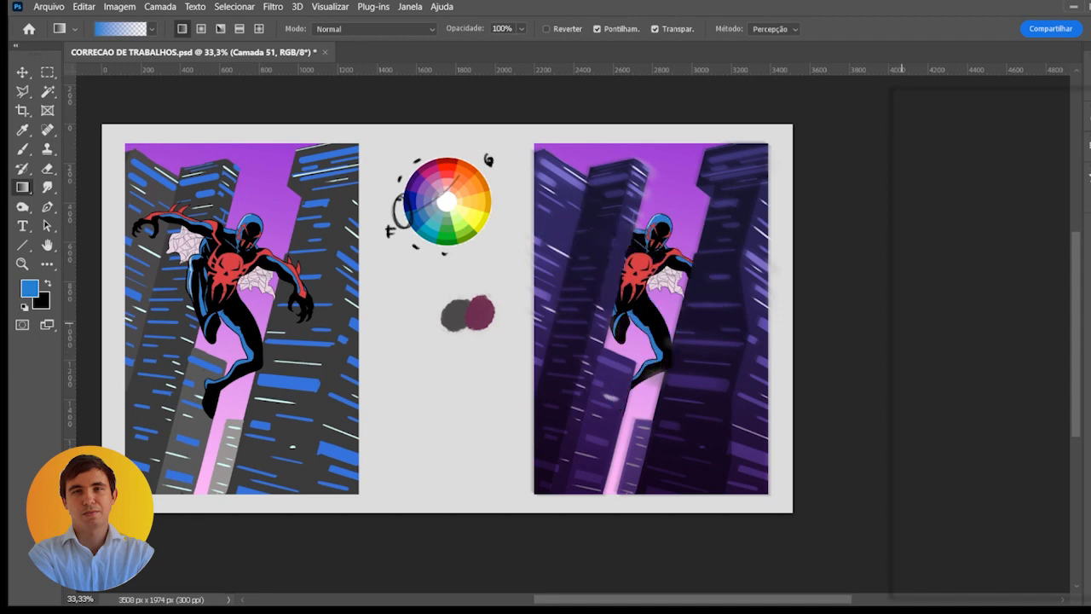
click(901, 324)
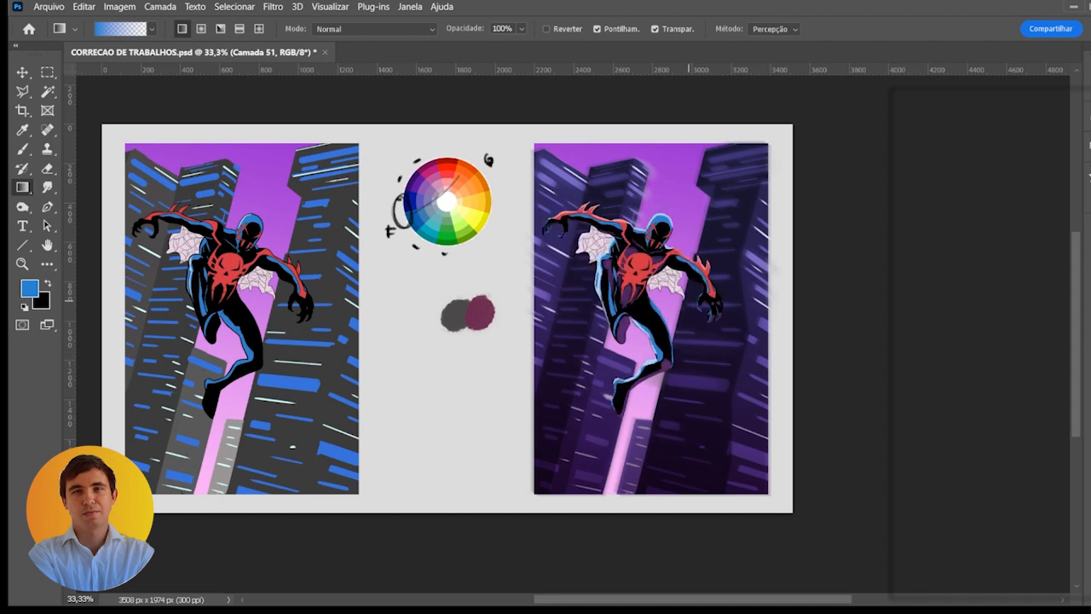
drag(619, 259, 643, 270)
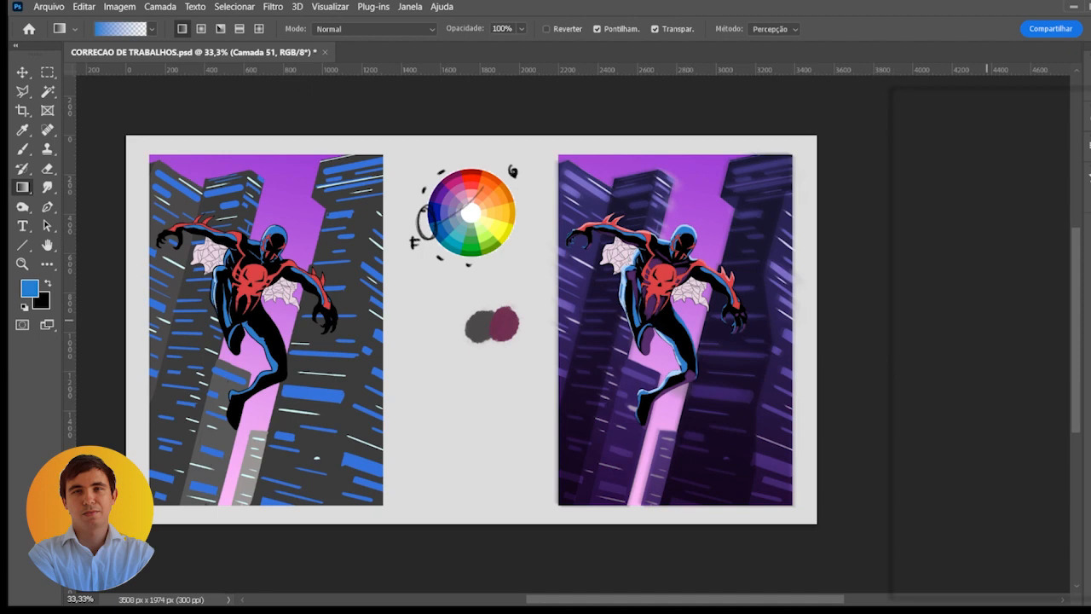
click(962, 324)
click(962, 324)
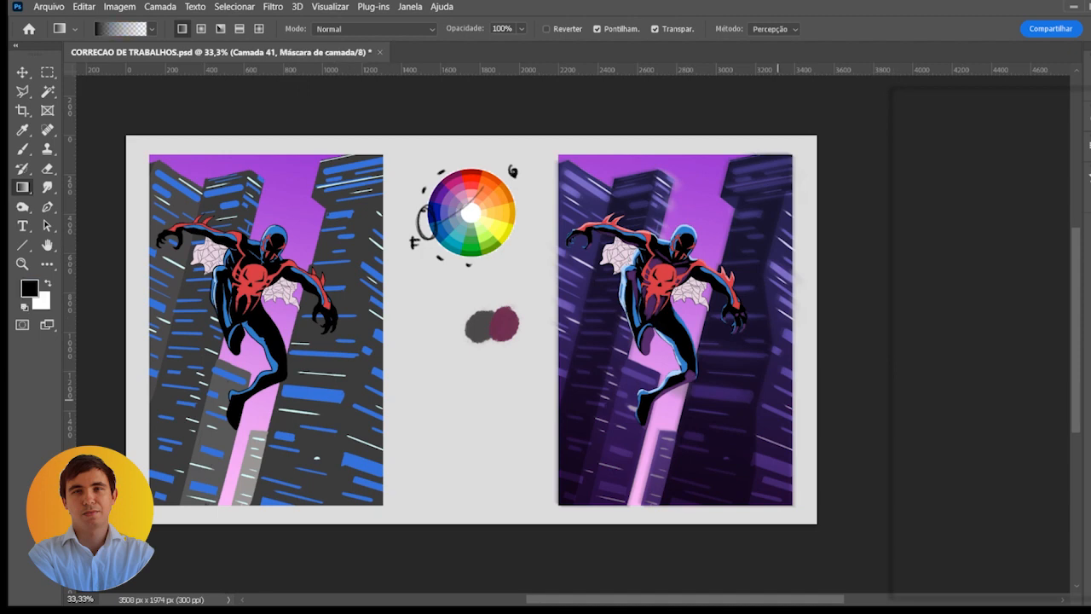
- Try a 10 px black brush stroke on Camada 41's layer mask over the web beneath the raised arm
key(b)
scroll(634, 262, up, 3)
scroll(596, 255, up, 4)
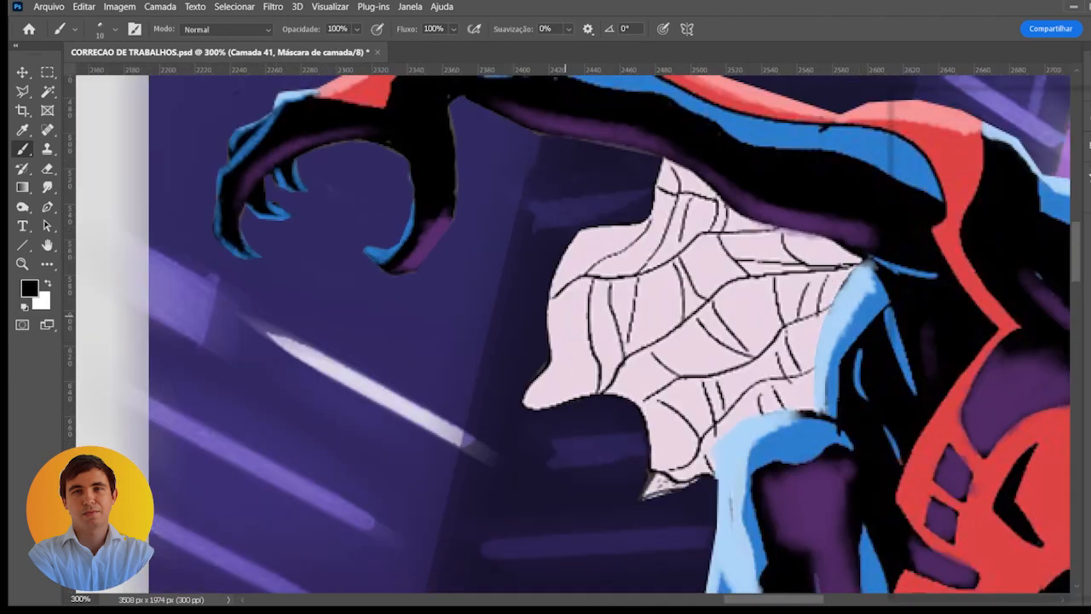
drag(559, 315, 574, 302)
key(ctrl+z)
- Target Camada 41's image instead of its mask and outline the web beneath the raised arm with the Polygonal Lasso
scroll(890, 324, down, 4)
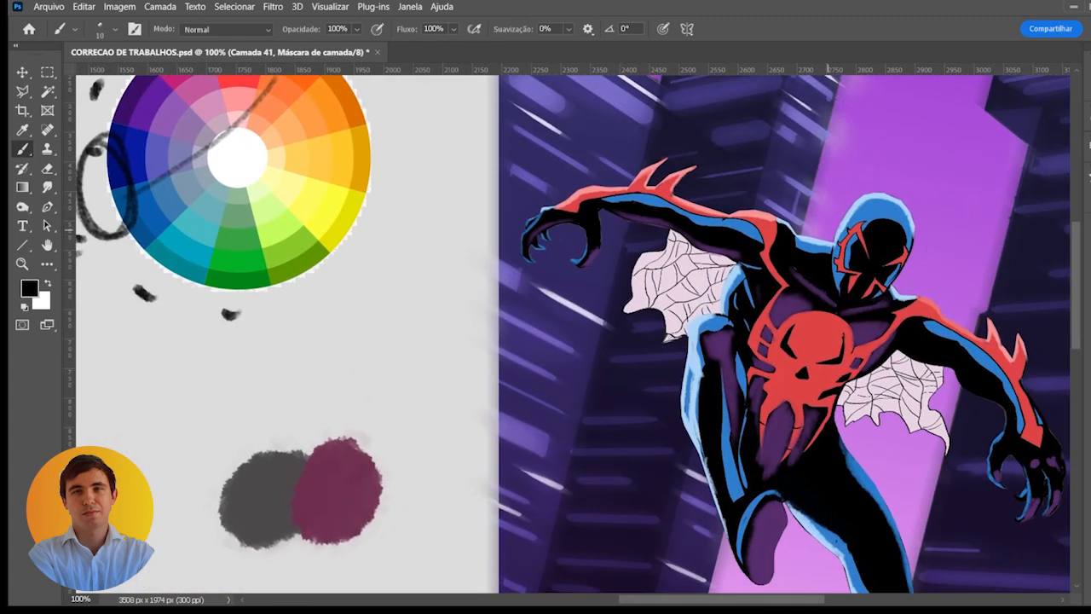
scroll(744, 260, up, 1)
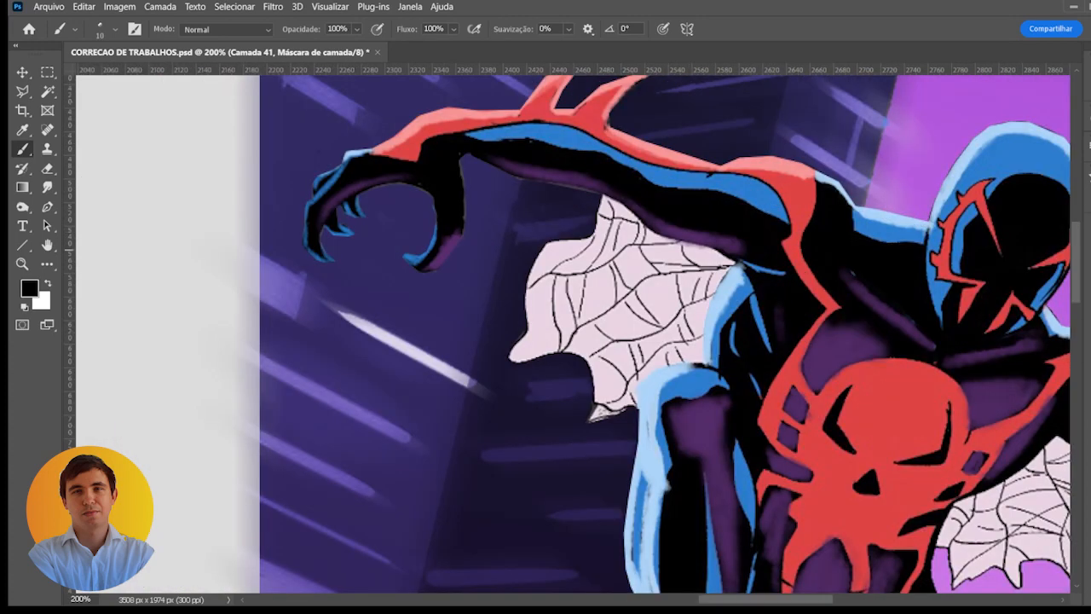
key(ctrl+2)
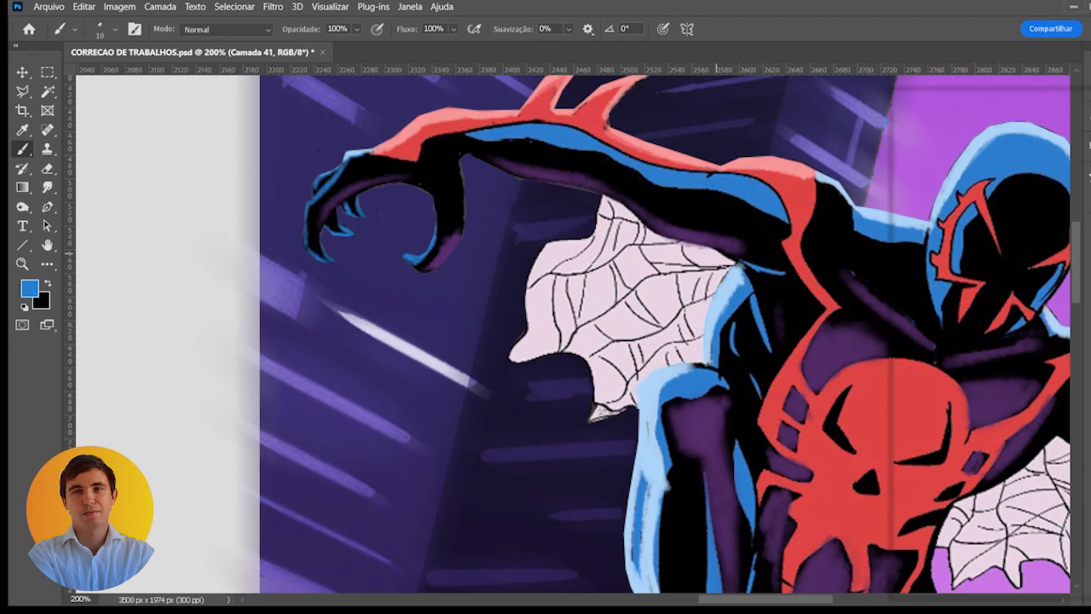
key(l)
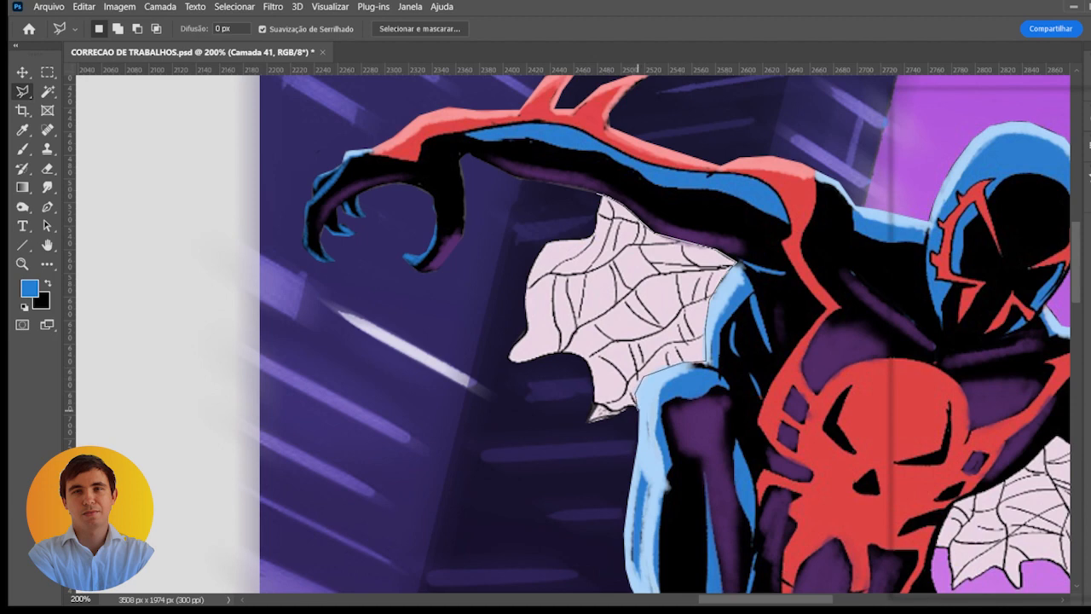
click(639, 416)
click(590, 442)
click(538, 441)
click(496, 372)
click(505, 291)
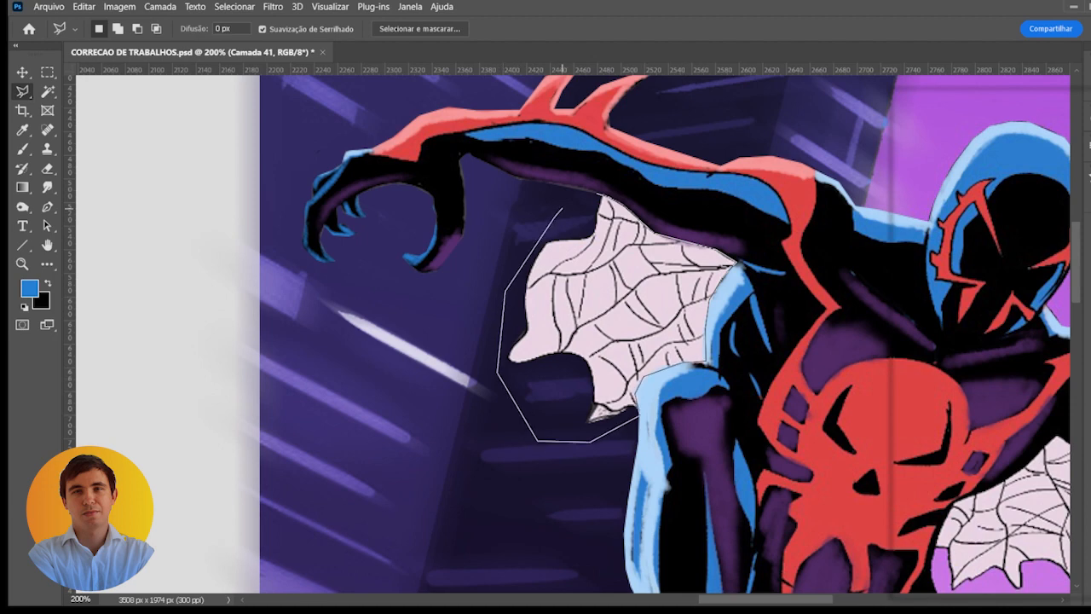
click(558, 207)
click(599, 195)
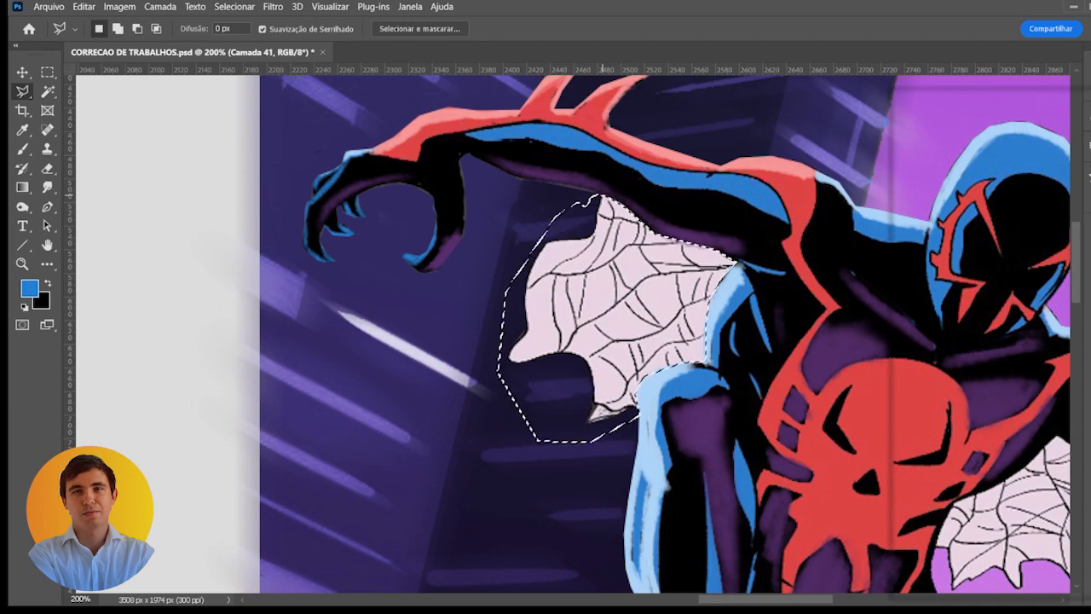
- Add the web beneath the other arm to the selection and move both webs onto a new layer by cutting and pasting
mouse_move(673, 247)
mouse_down()
mouse_move(459, 198)
mouse_move(209, 117)
mouse_up()
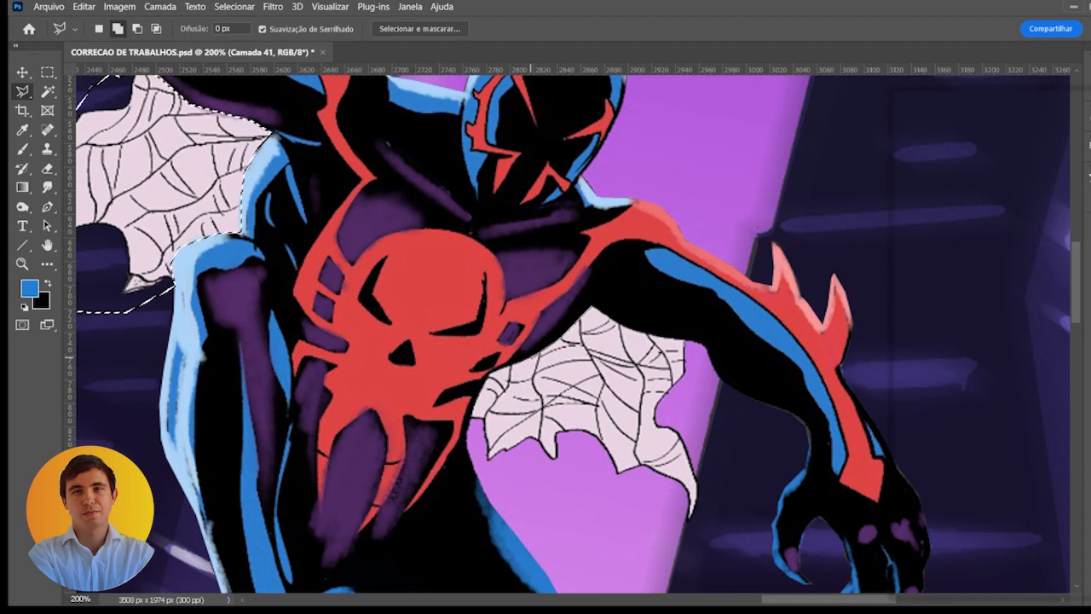
click(531, 358)
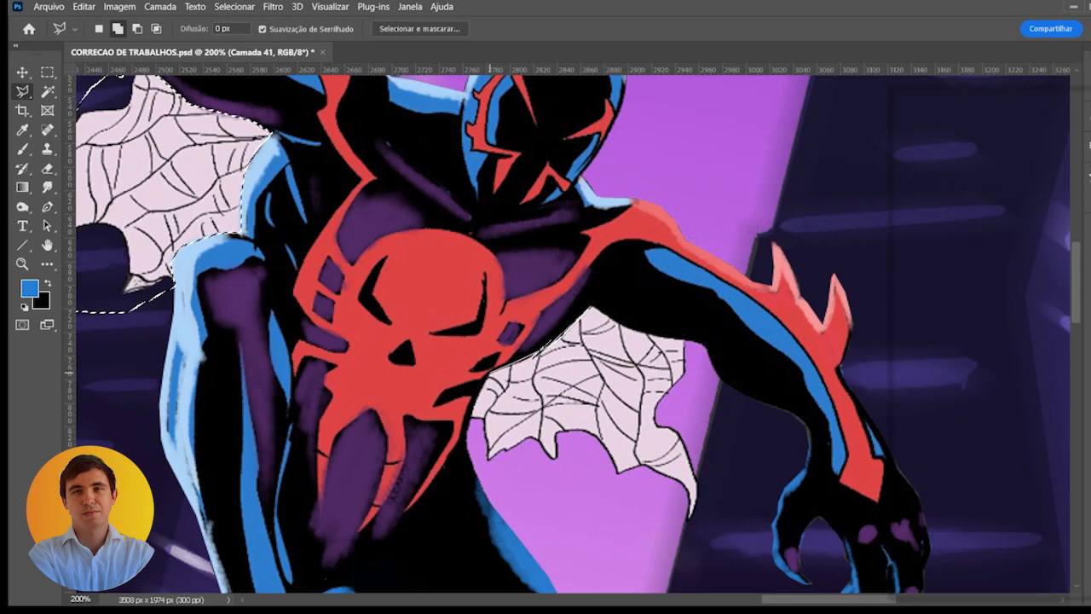
click(471, 421)
click(485, 473)
click(543, 515)
click(682, 535)
click(713, 496)
click(692, 341)
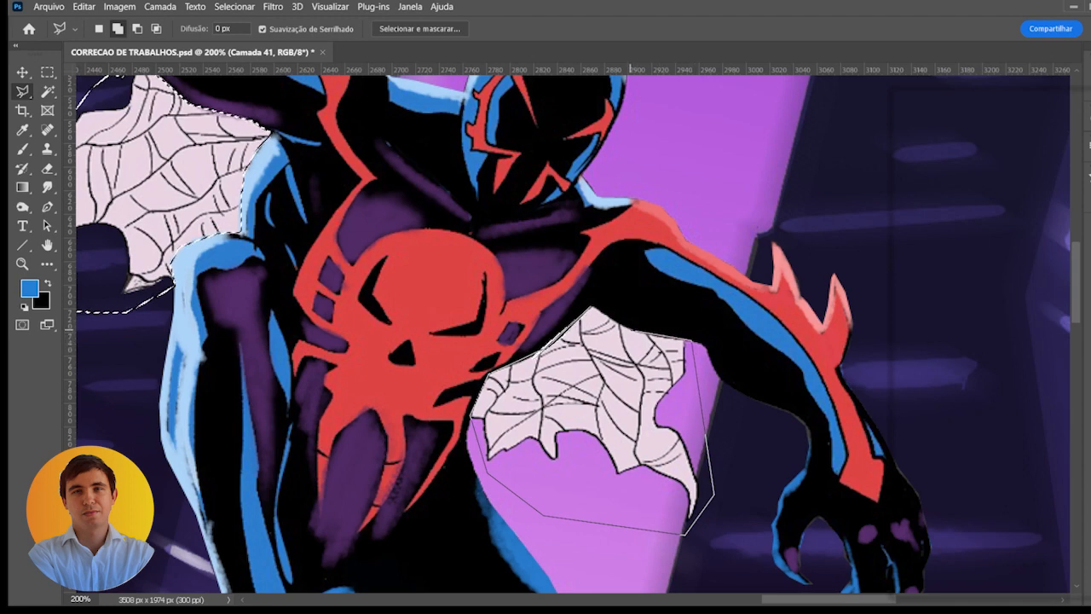
double_click(594, 309)
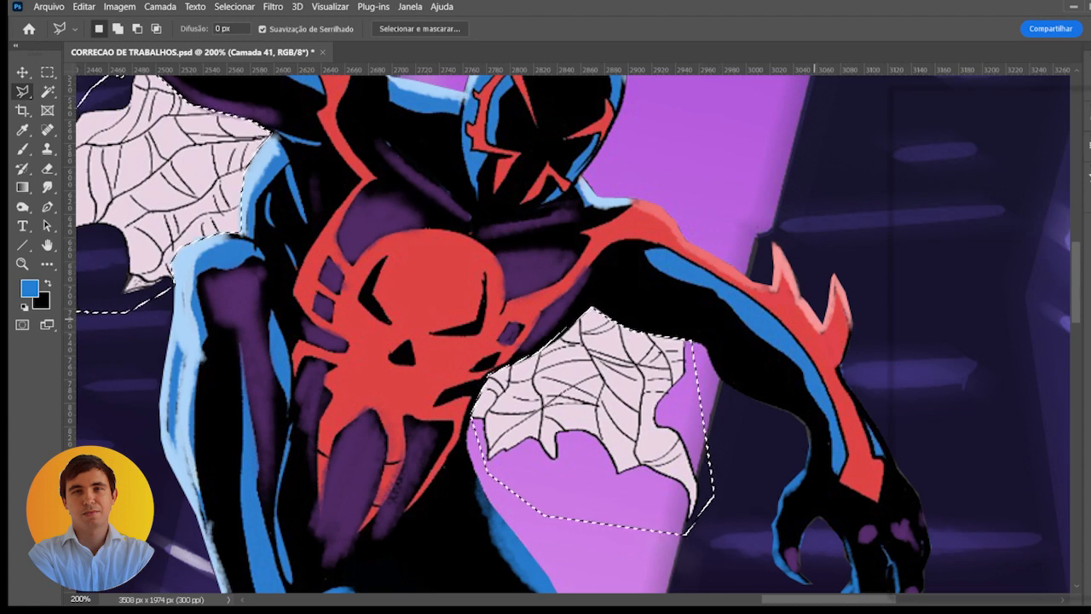
key(ctrl+x)
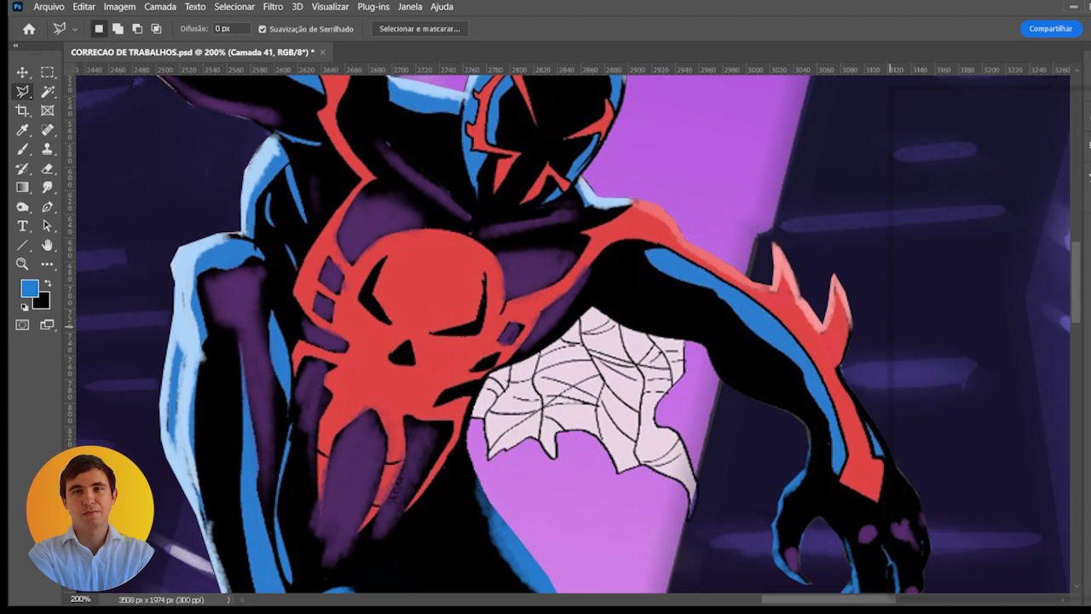
key(ctrl+v)
drag(1019, 277, 1025, 296)
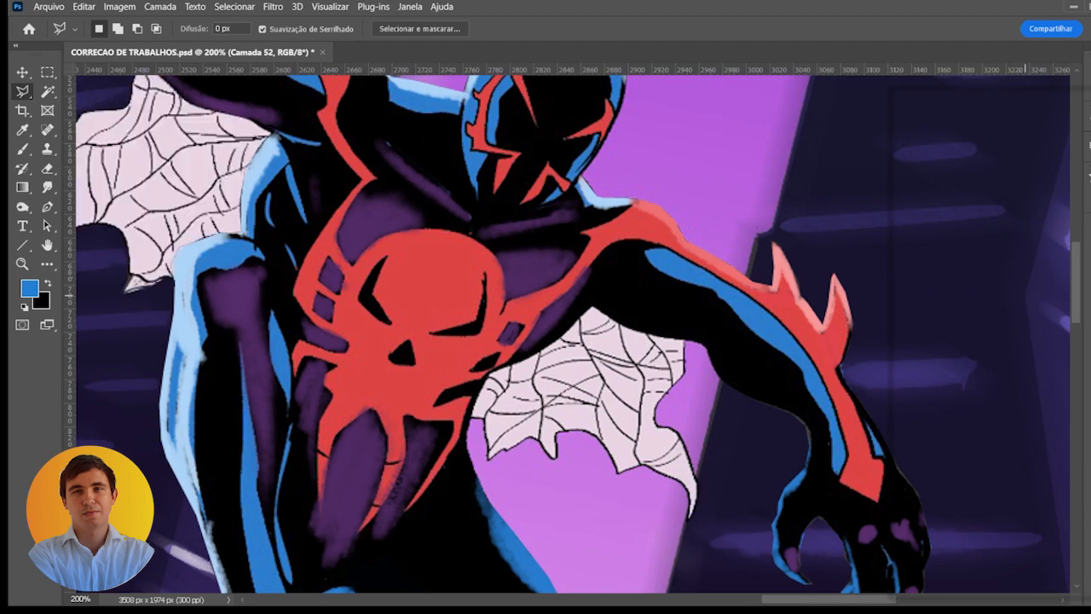
- Hide the new web layer, check which layer still contains a web, and select the WhatsApp Image copy layer
click(899, 284)
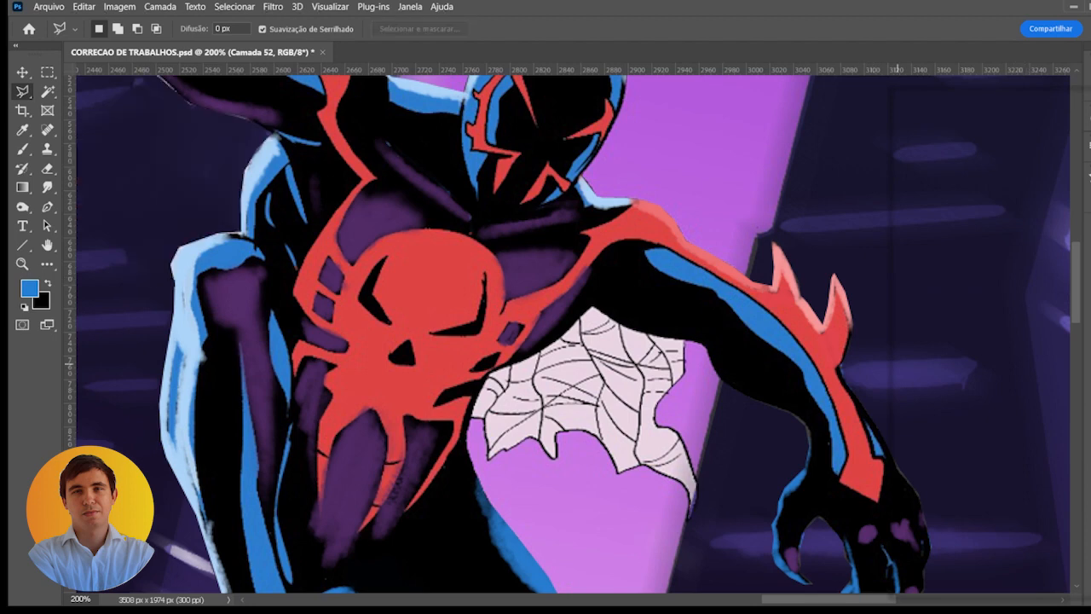
drag(898, 364, 905, 448)
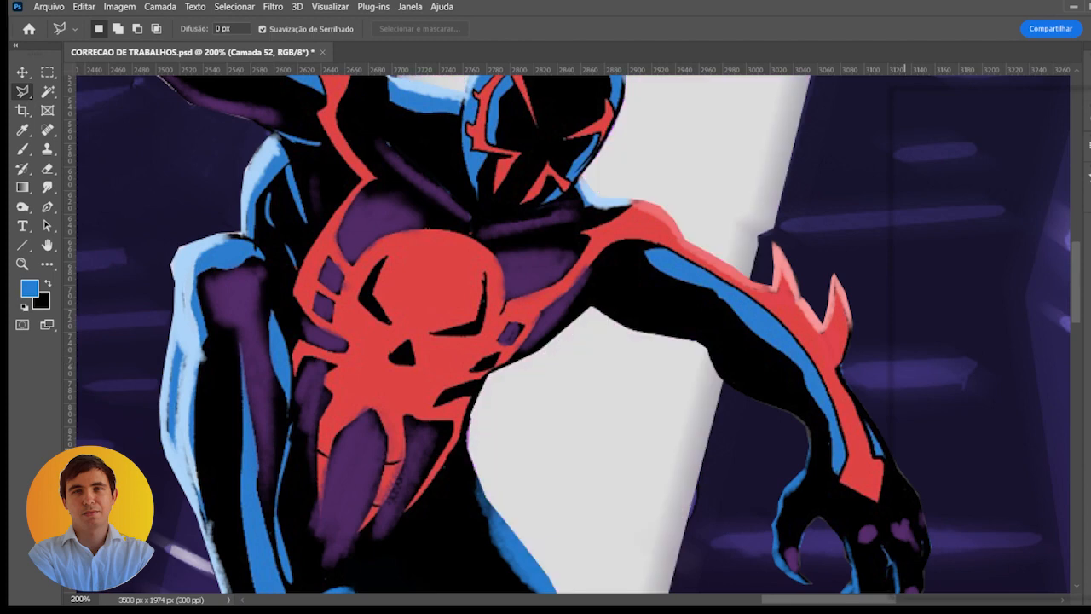
click(903, 449)
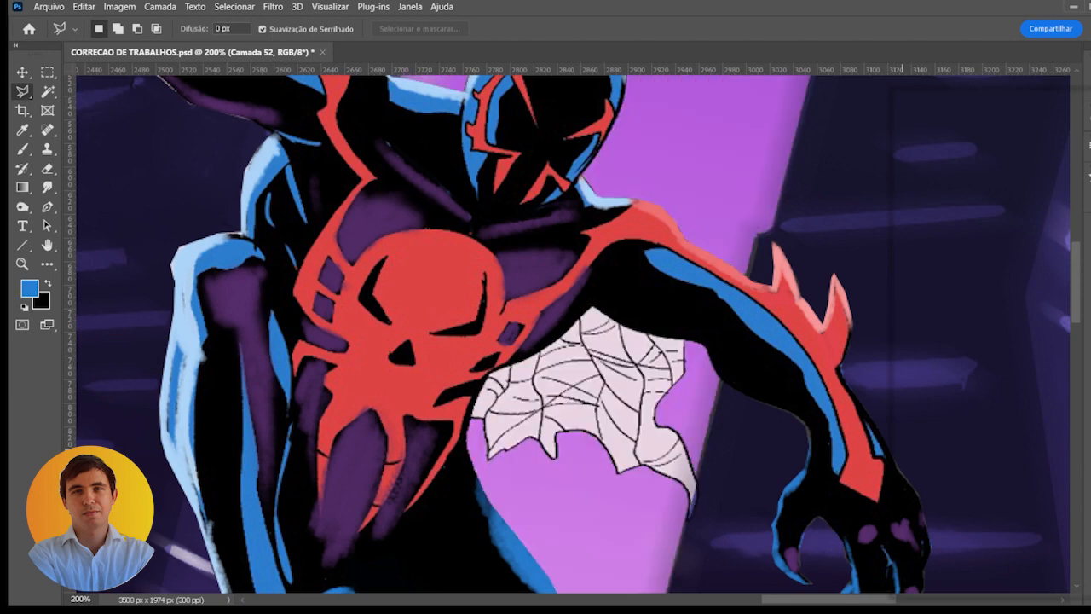
click(992, 448)
key(ctrl+minus)
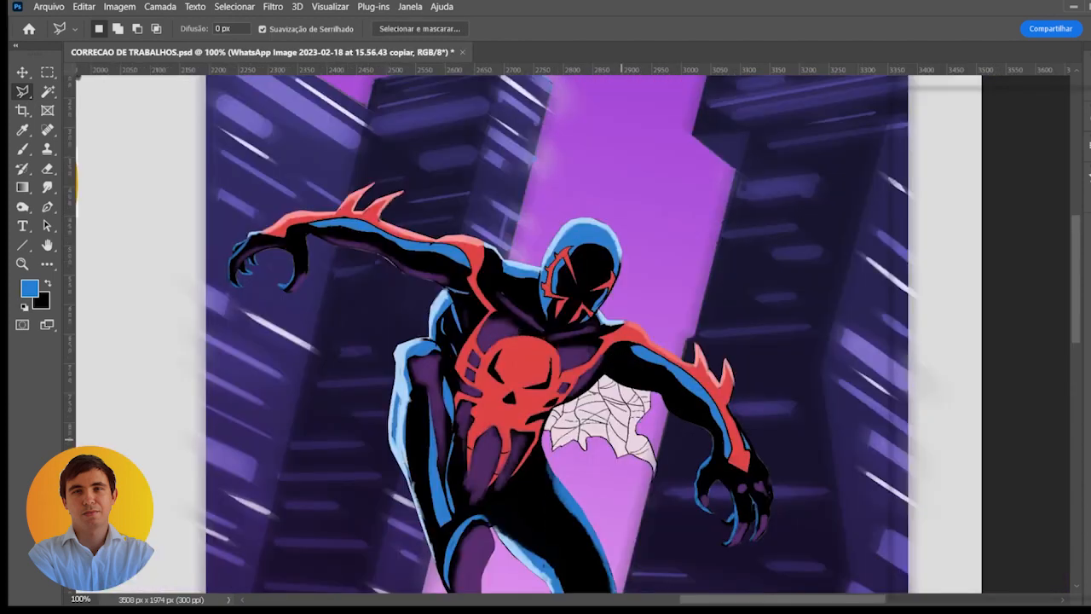
- Paint over the leftover web with the sampled sky purple and a soft 101 px brush, and show the web layer again
key(b)
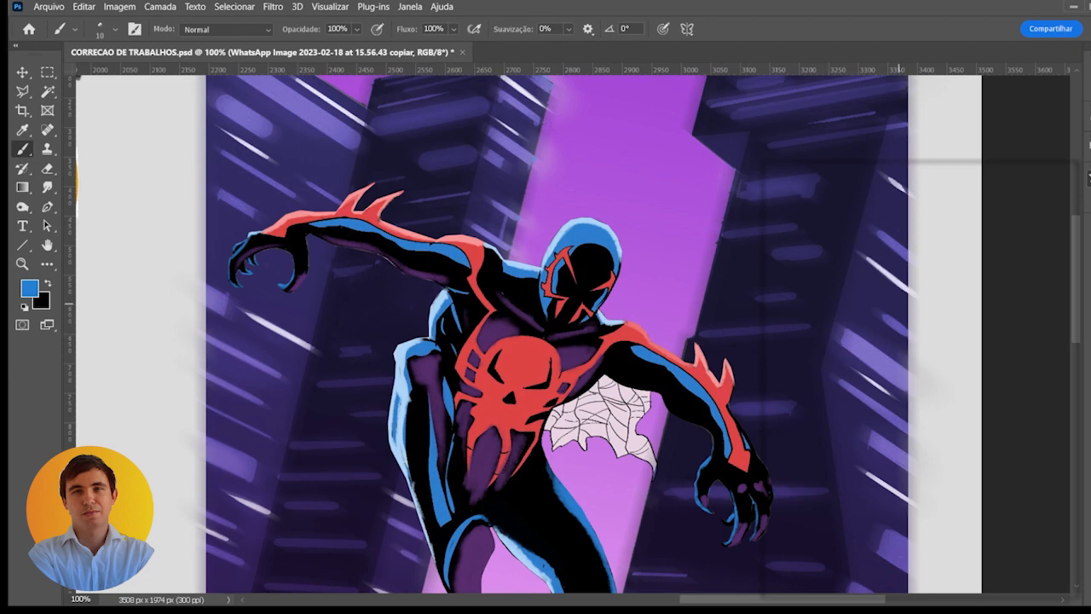
click(957, 320)
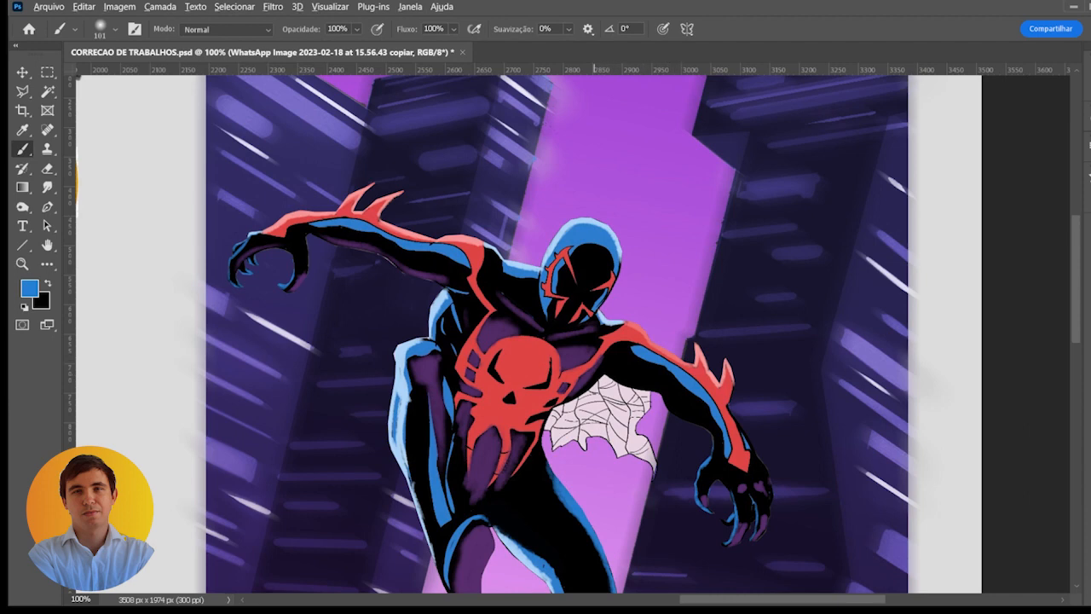
alt+click(593, 472)
mouse_move(554, 421)
mouse_down()
mouse_move(565, 438)
mouse_move(588, 409)
mouse_move(608, 422)
mouse_move(613, 445)
mouse_move(624, 431)
mouse_move(647, 460)
mouse_up()
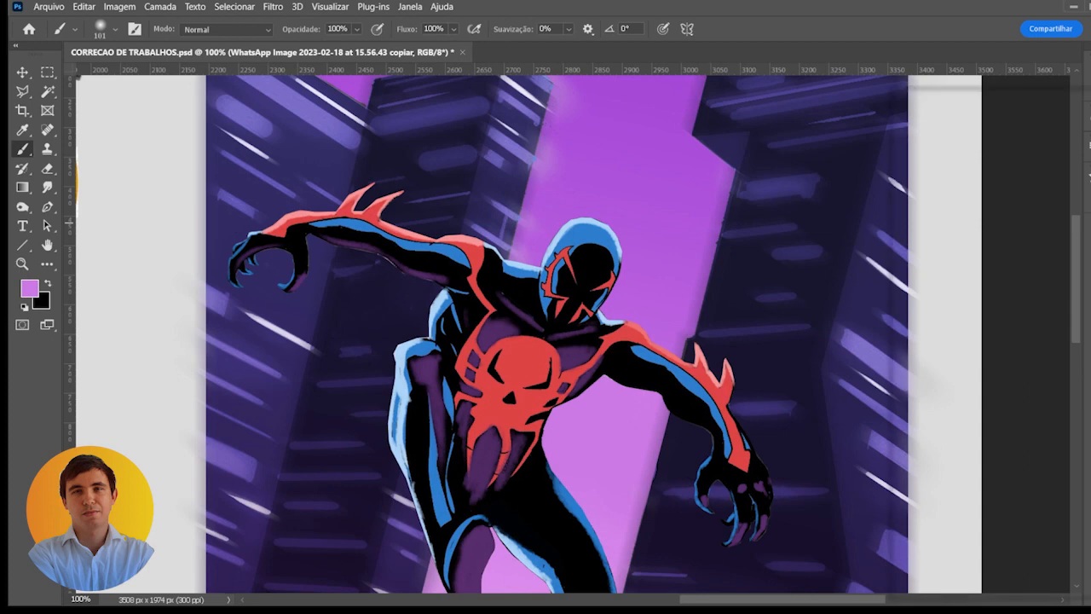
key(ctrl+z)
drag(785, 338, 860, 294)
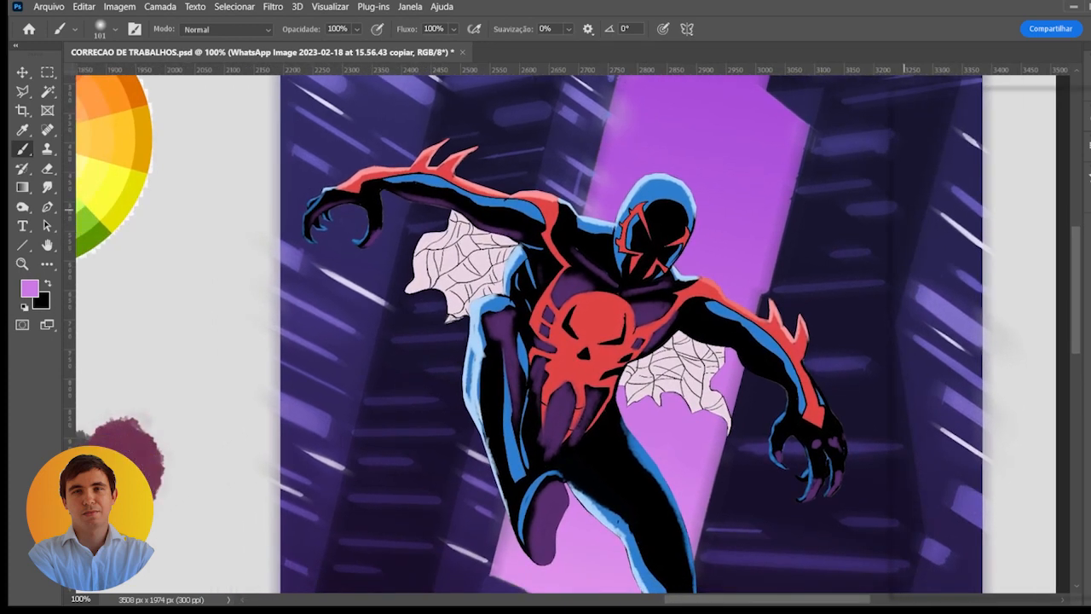
- Select the web layer, lower its opacity to 70%, and inspect the webs' transparency up close
key(v)
click(472, 273)
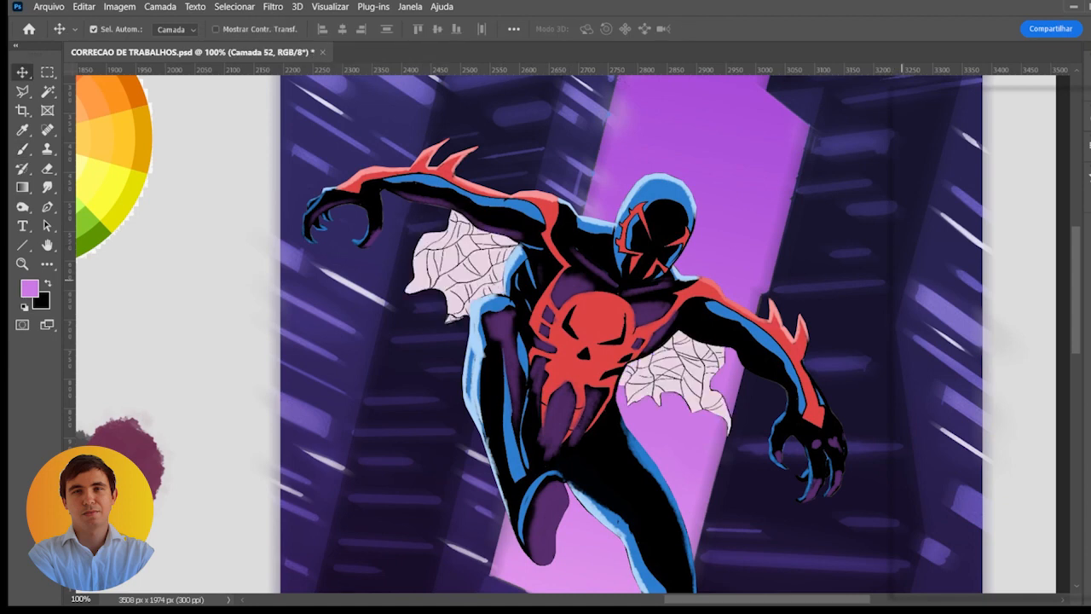
key(9)
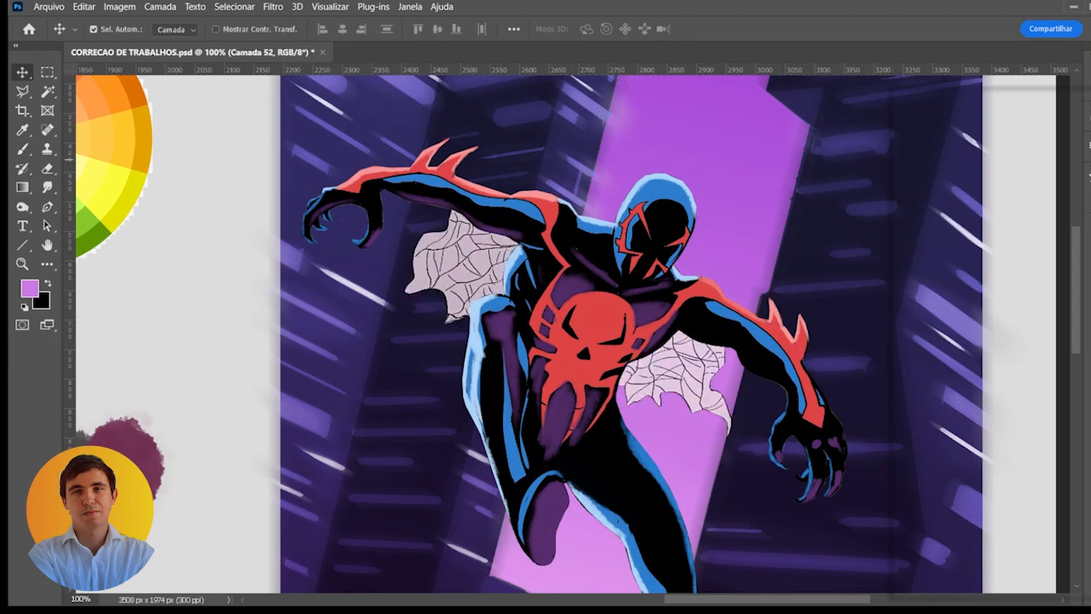
key(8)
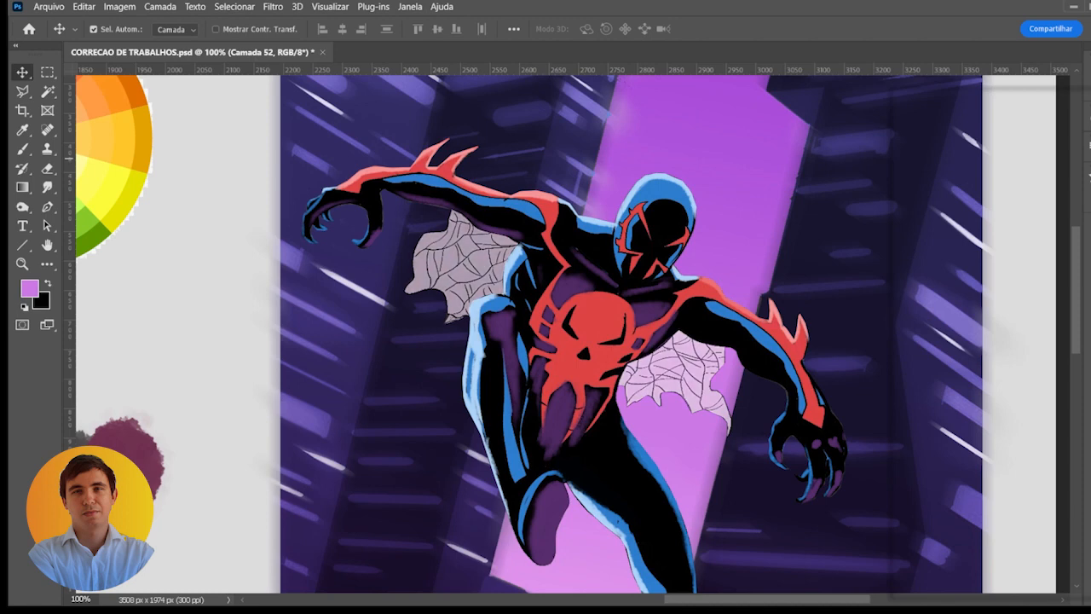
key(7)
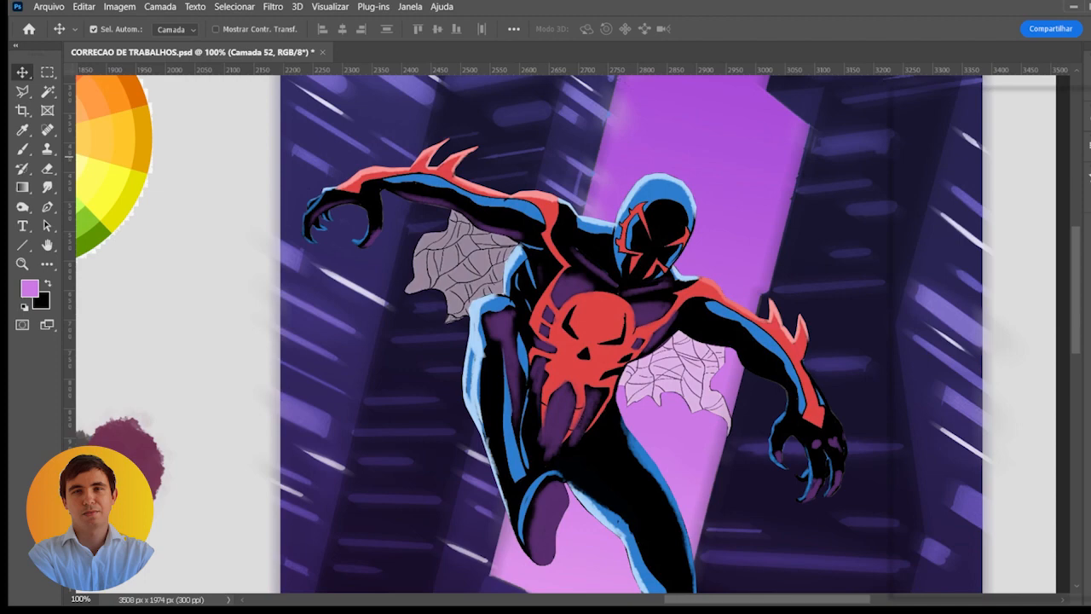
scroll(446, 302, up, 2)
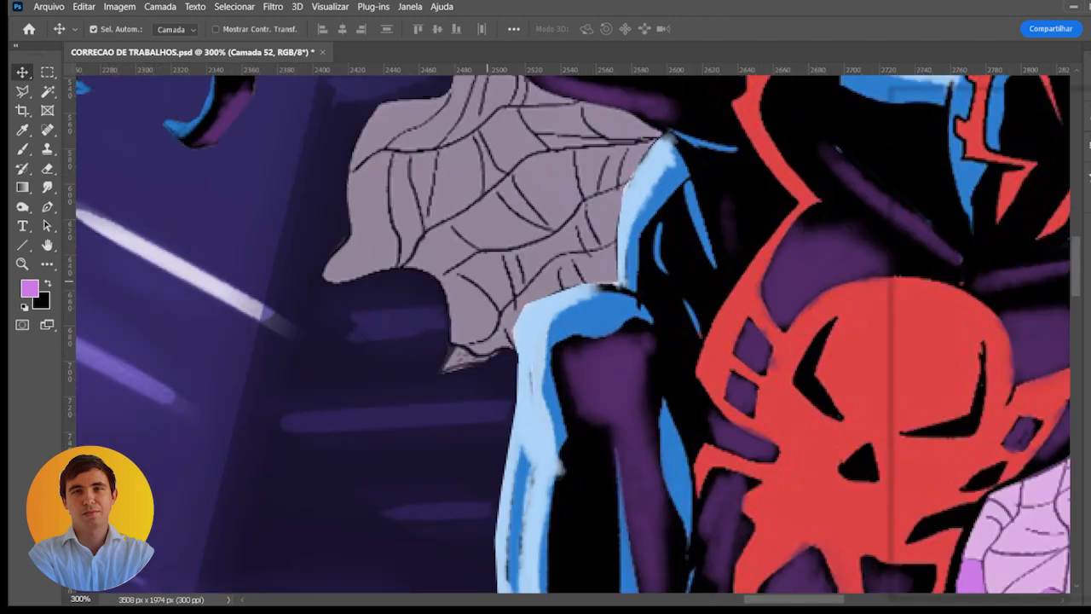
scroll(486, 288, down, 2)
click(854, 361)
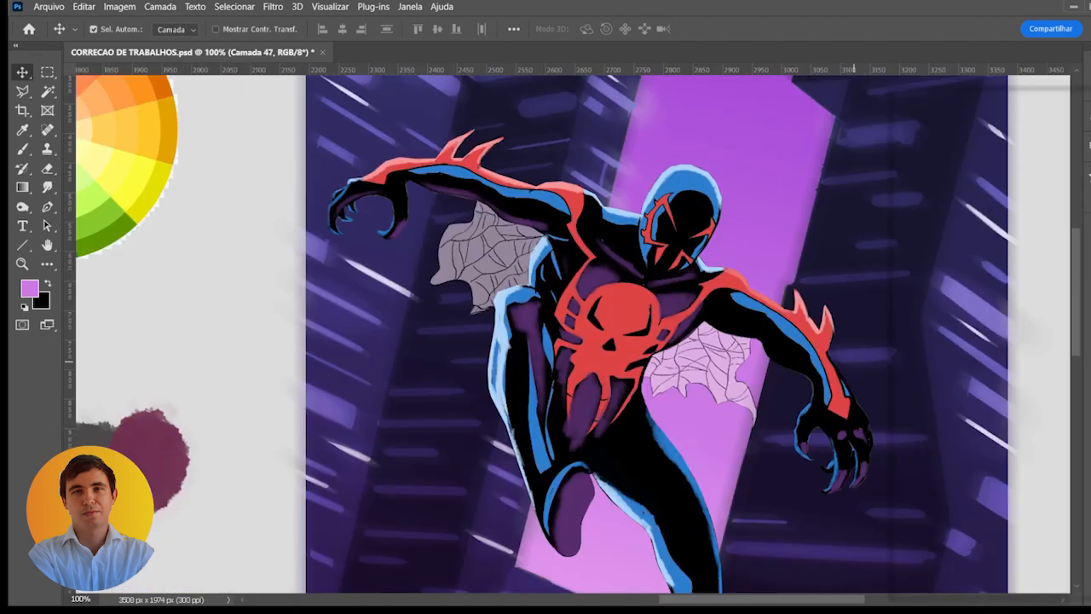
- Touch up the building background with the sampled dark purple and a soft 25 px brush
key(b)
alt+click(456, 299)
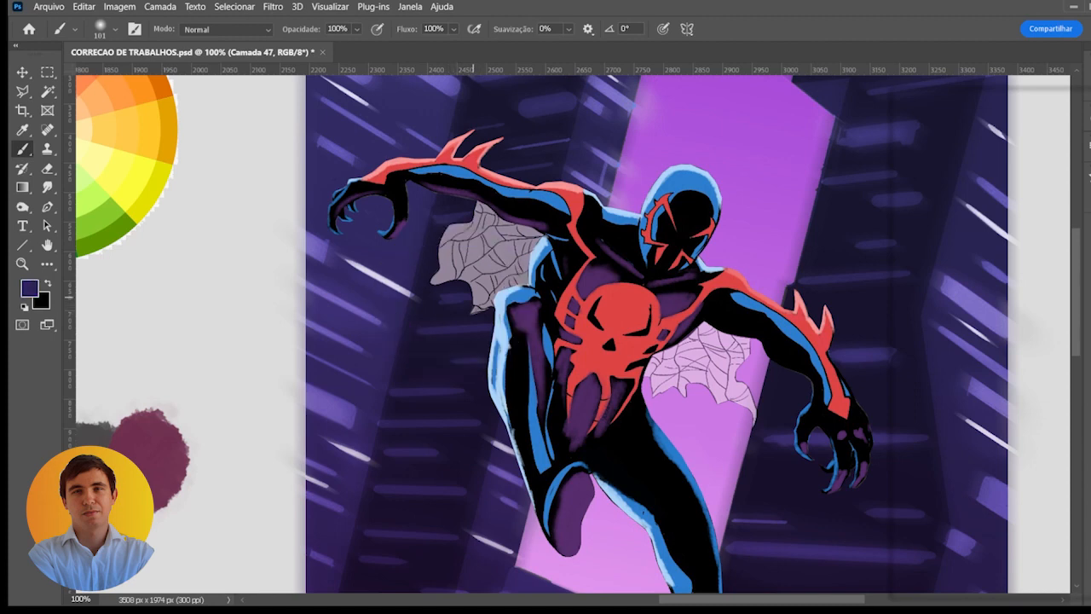
key(bracketleft)
key(bracketleft)
key(bracketleft)
key(bracketleft)
key(bracketleft)
key(bracketleft)
key(bracketleft)
key(bracketleft)
key(bracketleft)
key(bracketleft)
drag(612, 285, 620, 309)
scroll(620, 308, down, 1)
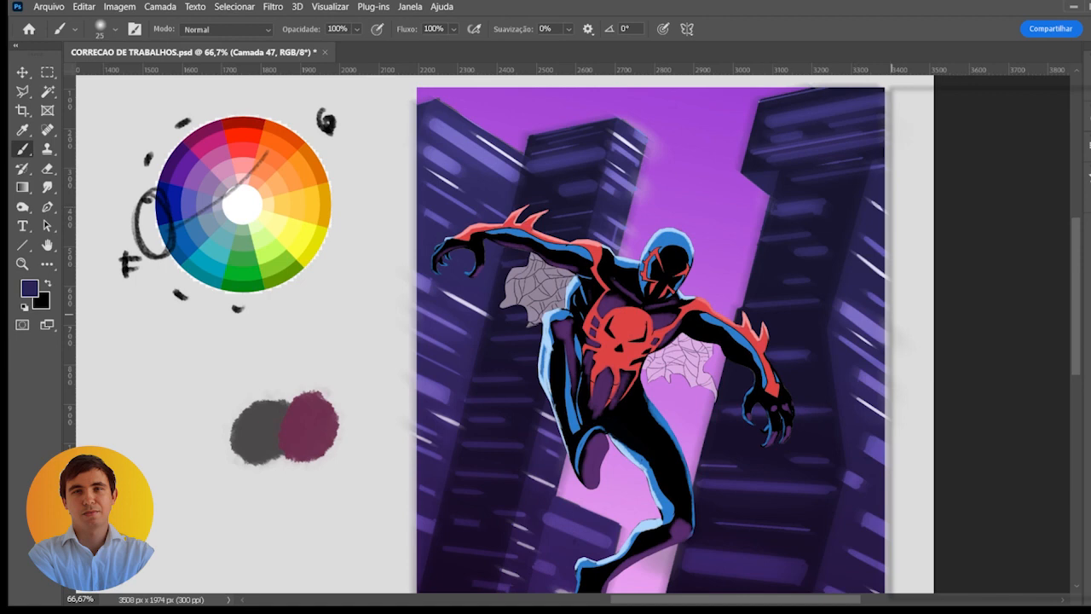
- Add a new layer for the web highlights and reset the painting colours to default black and white
click(1088, 477)
click(1029, 315)
click(1088, 176)
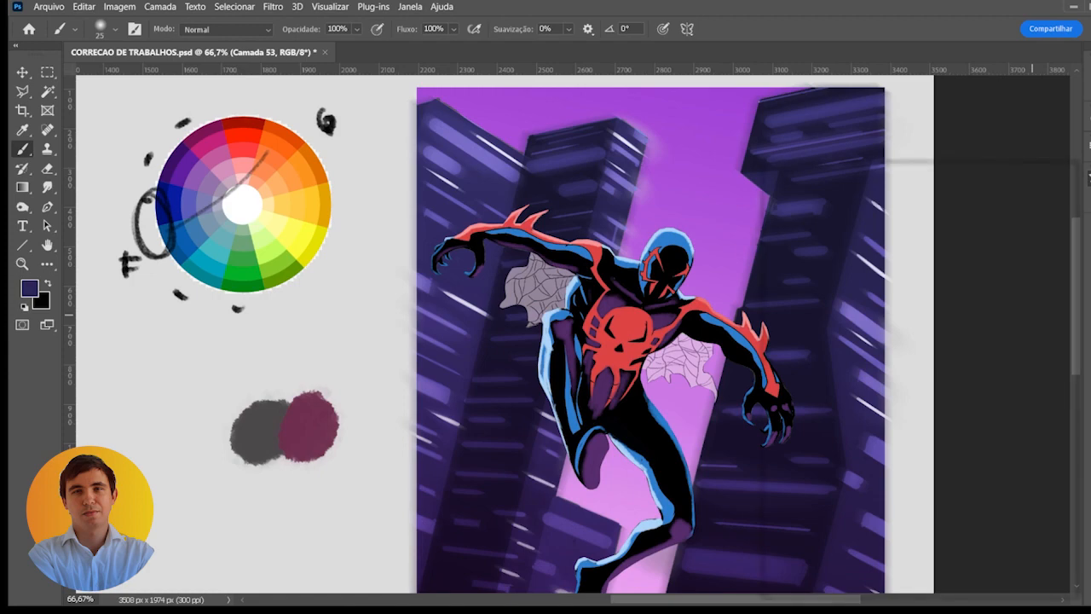
key(bracketleft)
key(bracketleft)
key(bracketleft)
key(bracketleft)
key(bracketleft)
scroll(553, 328, up, 4)
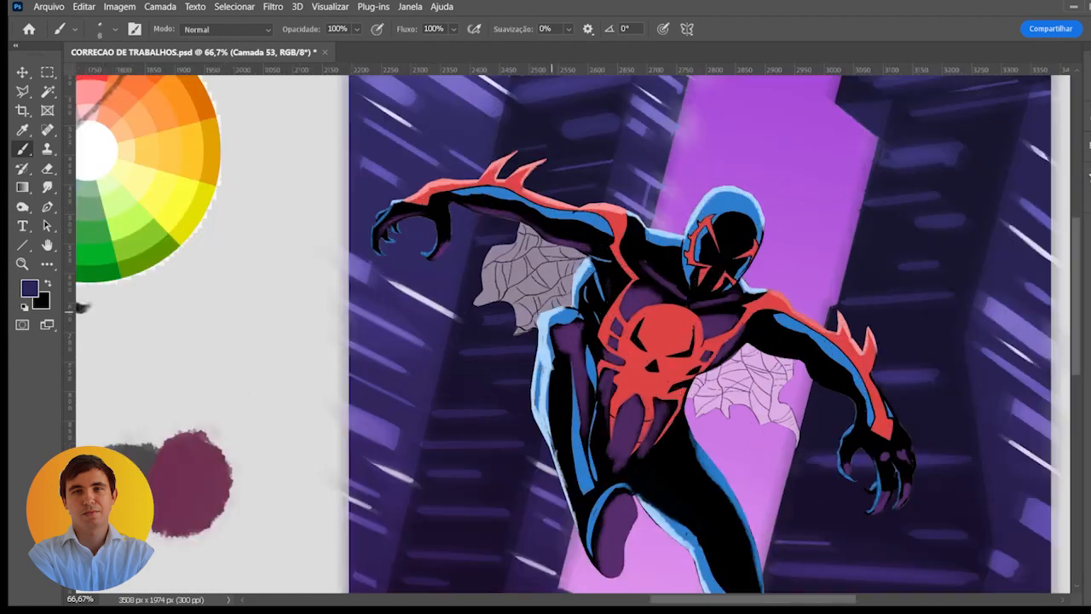
key(d)
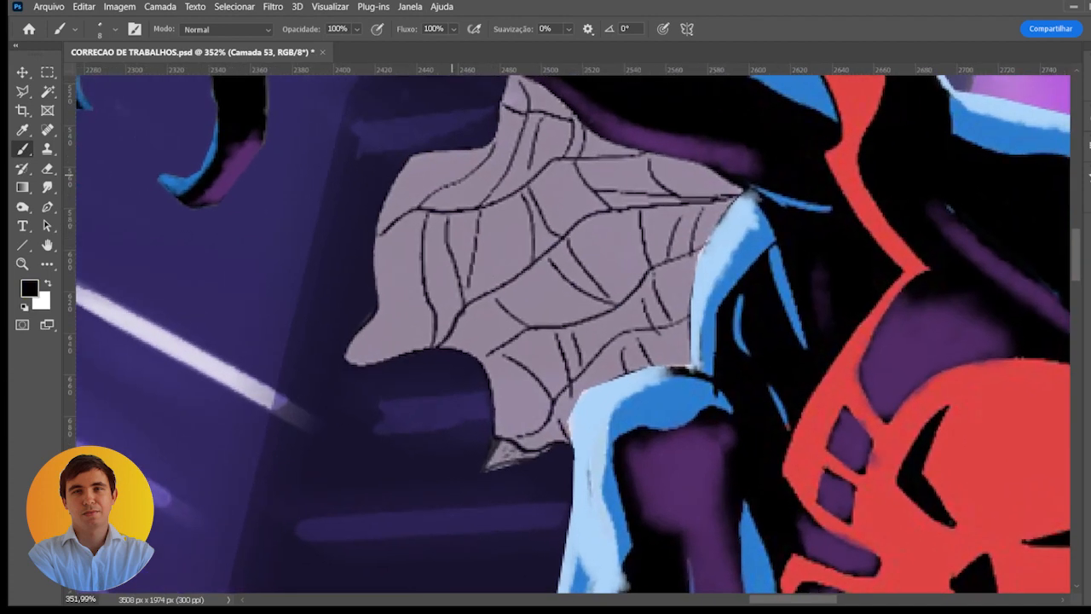
- Paint thin white highlights with a 4 px brush along the outer edge of the web beneath the raised arm
key(bracketleft)
key(bracketleft)
key(x)
drag(414, 155, 489, 141)
scroll(474, 140, up, 1)
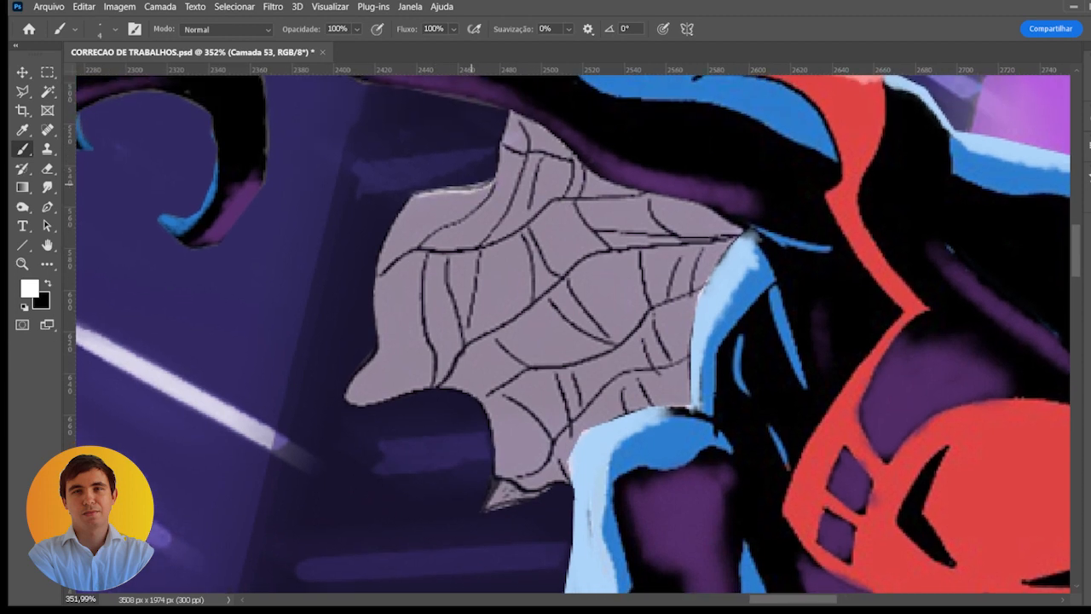
drag(465, 185, 498, 159)
mouse_move(419, 188)
mouse_down()
mouse_move(373, 267)
mouse_move(372, 327)
mouse_up()
drag(344, 390, 376, 354)
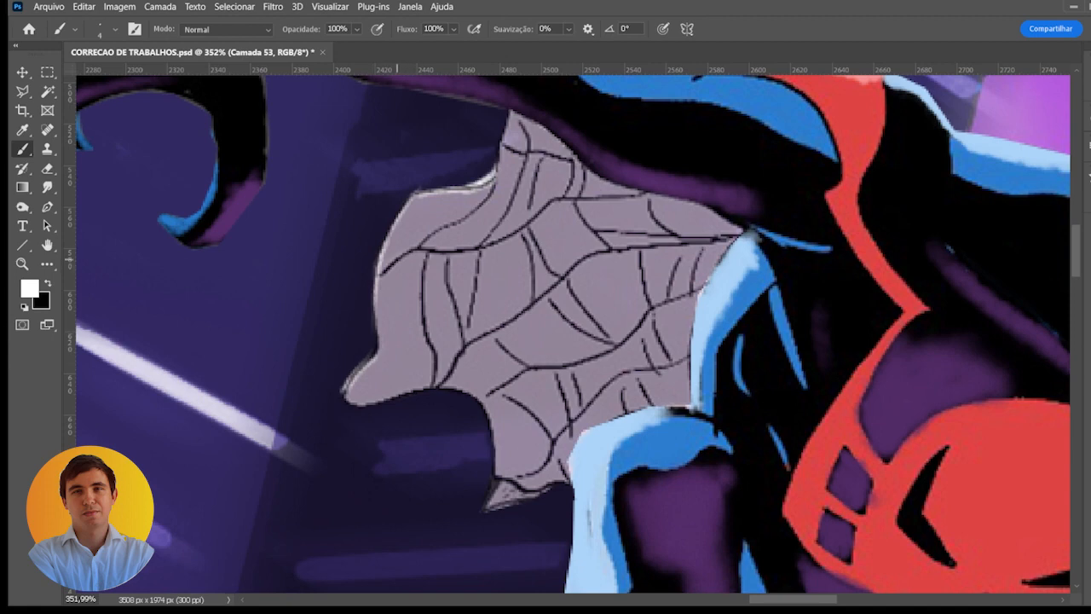
- Paint white highlights beside the upper and middle strands of the same web
drag(384, 266, 483, 195)
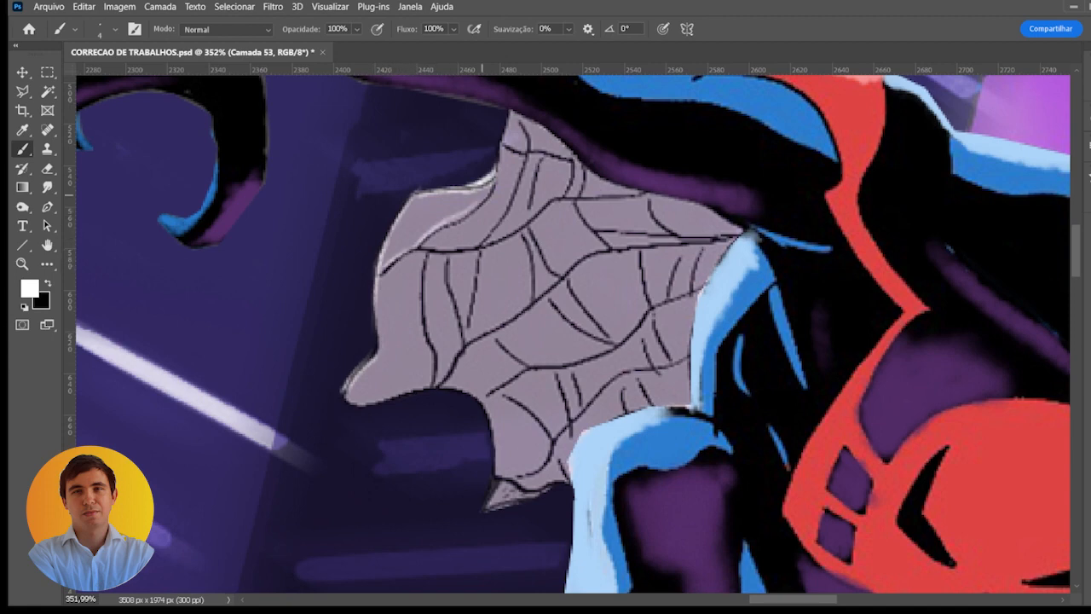
mouse_move(436, 248)
mouse_down()
mouse_move(468, 244)
mouse_move(501, 219)
mouse_up()
drag(467, 339, 526, 305)
scroll(545, 297, down, 5)
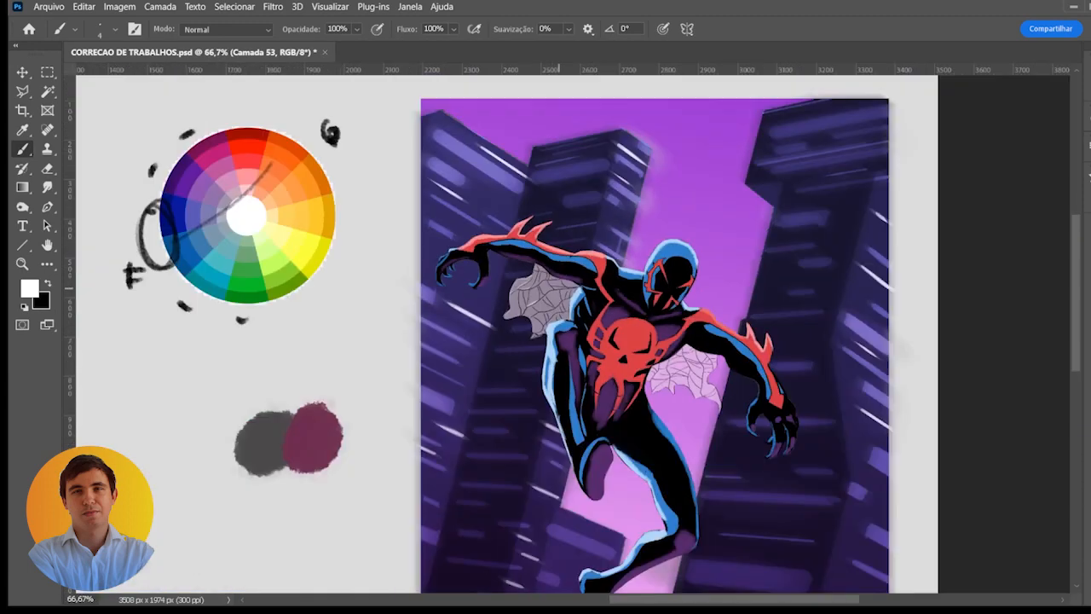
- Extend the white highlights to the strands near the torso and the lower part of the grey web
scroll(546, 294, up, 4)
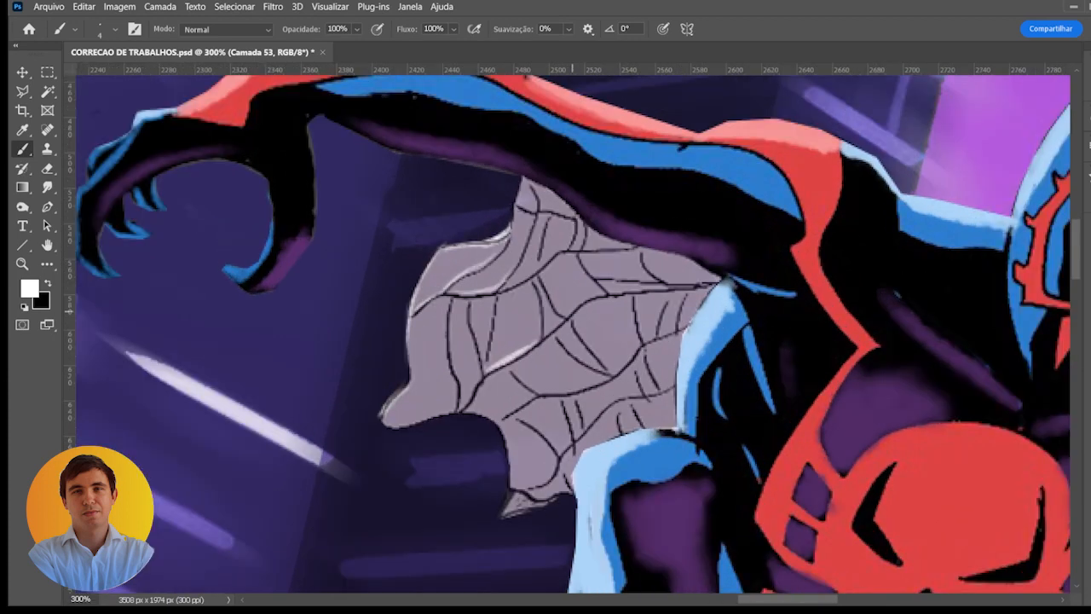
mouse_move(572, 311)
mouse_down()
mouse_move(652, 287)
mouse_move(632, 277)
mouse_move(714, 283)
mouse_up()
drag(506, 288, 564, 245)
drag(565, 209, 528, 210)
mouse_move(473, 390)
mouse_down()
mouse_move(462, 405)
mouse_move(578, 395)
mouse_move(640, 346)
mouse_up()
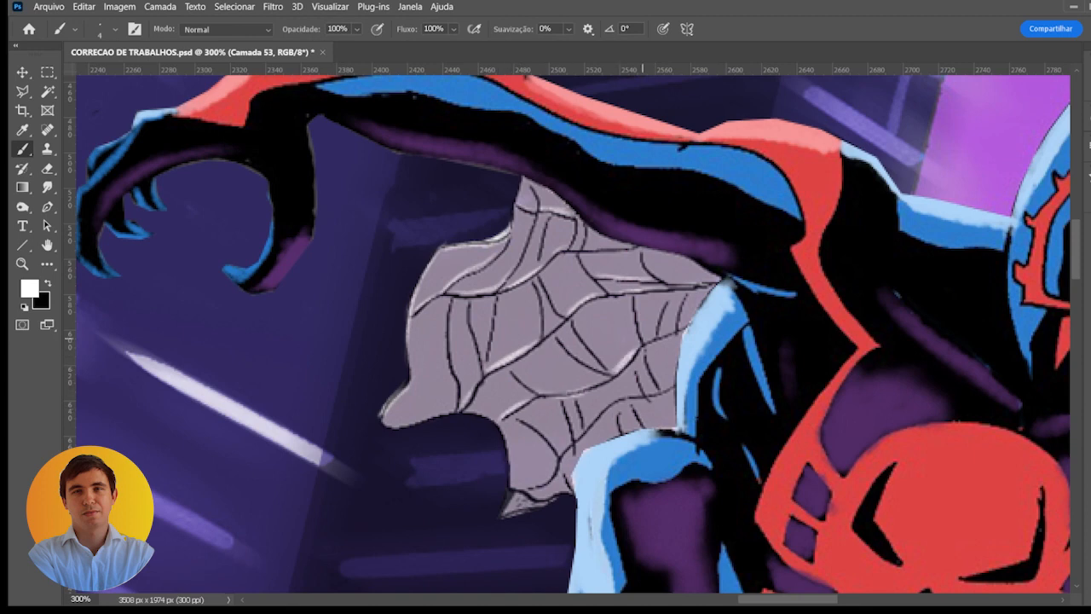
mouse_move(546, 439)
mouse_down()
mouse_move(570, 444)
mouse_move(633, 392)
mouse_up()
drag(593, 419, 634, 393)
drag(543, 484, 568, 394)
- Paint white 4 px highlights along the strands of the pink web beneath the other arm
drag(715, 377, 374, 344)
drag(347, 284, 336, 285)
mouse_move(715, 376)
mouse_down()
mouse_move(551, 80)
mouse_move(515, 67)
mouse_up()
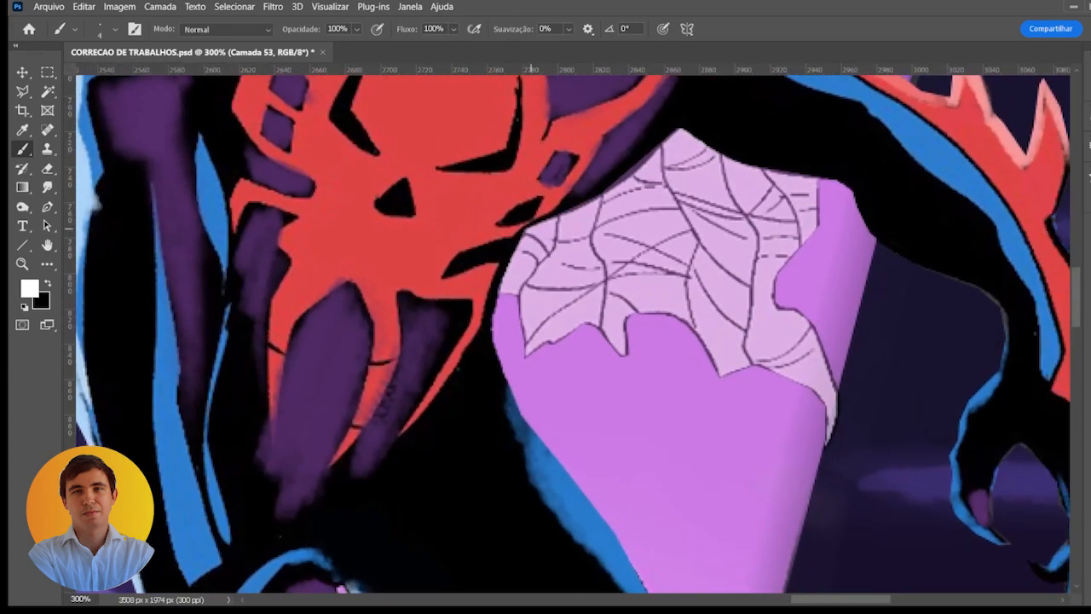
mouse_move(540, 284)
mouse_down()
mouse_move(525, 286)
mouse_move(595, 285)
mouse_up()
mouse_move(527, 331)
mouse_down()
mouse_move(581, 295)
mouse_move(640, 309)
mouse_move(618, 295)
mouse_up()
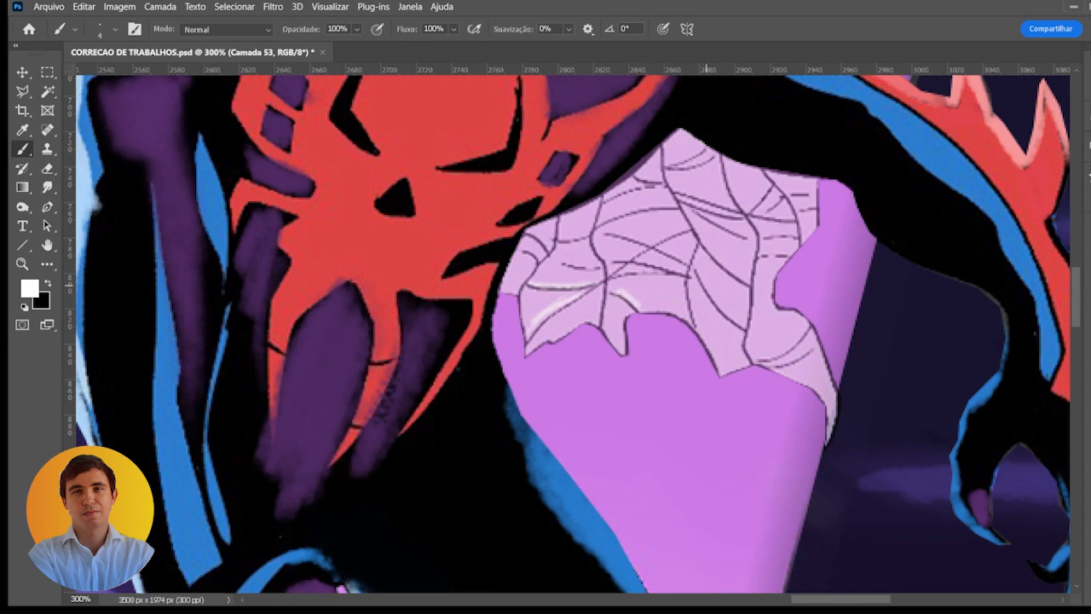
mouse_move(705, 284)
mouse_down()
mouse_move(741, 325)
mouse_move(692, 308)
mouse_move(700, 325)
mouse_up()
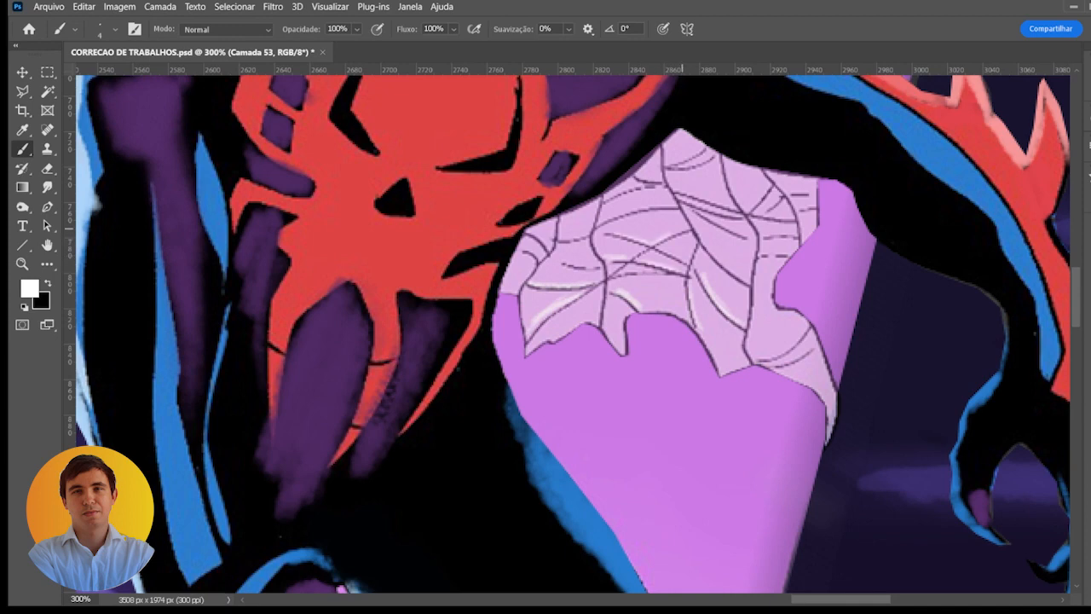
drag(561, 239, 584, 235)
drag(561, 238, 654, 208)
- Compare the corrected copy with the original illustration and select the WhatsApp Image copy layer
scroll(649, 274, down, 4)
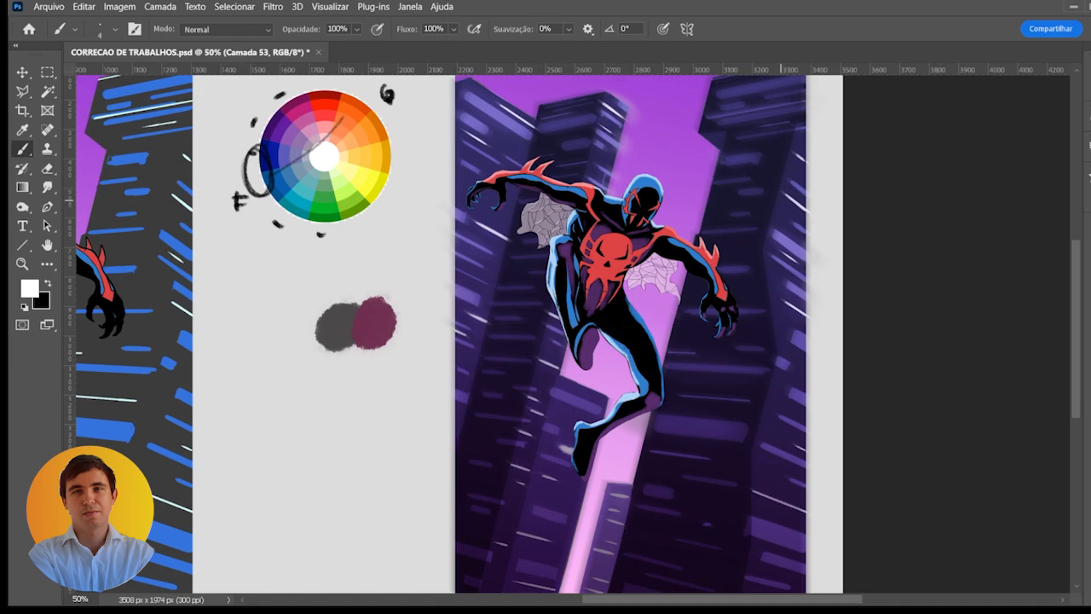
key(ctrl+minus)
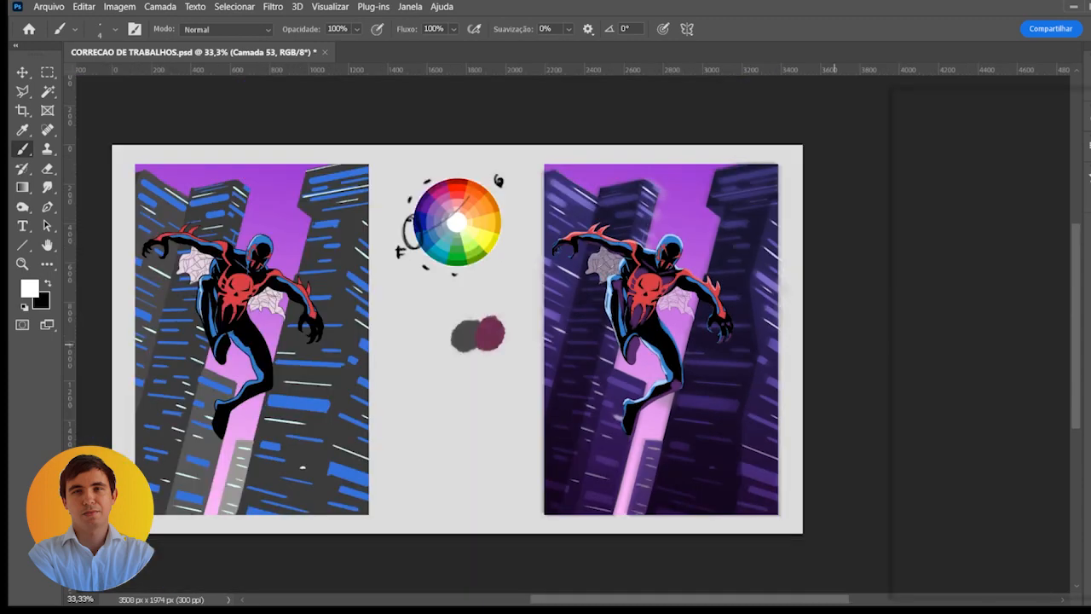
right_click(1087, 346)
scroll(644, 359, down, 1)
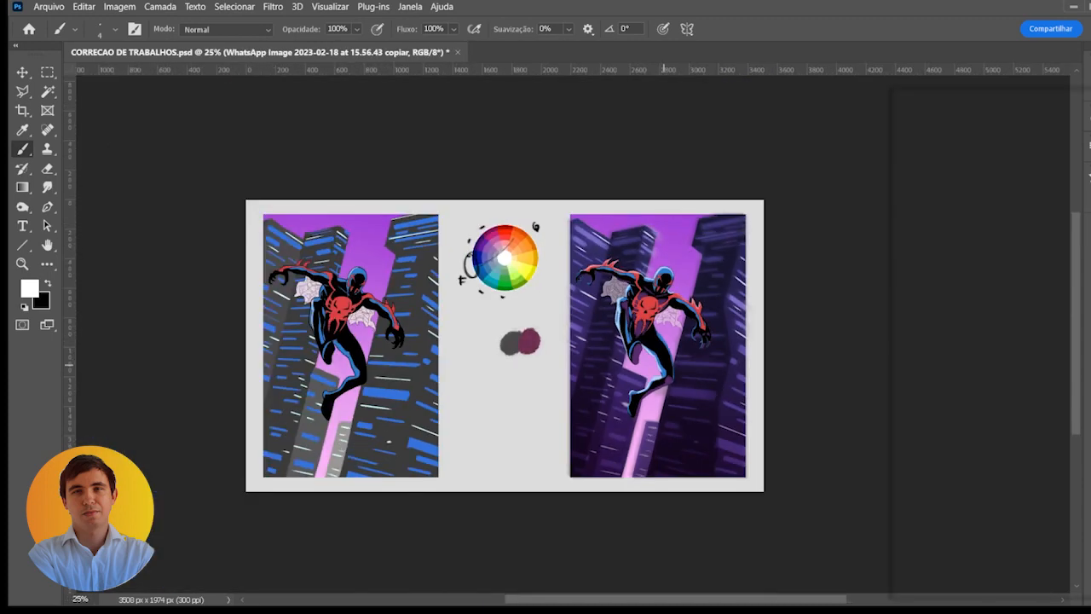
drag(665, 363, 680, 331)
scroll(678, 330, up, 1)
scroll(680, 331, up, 1)
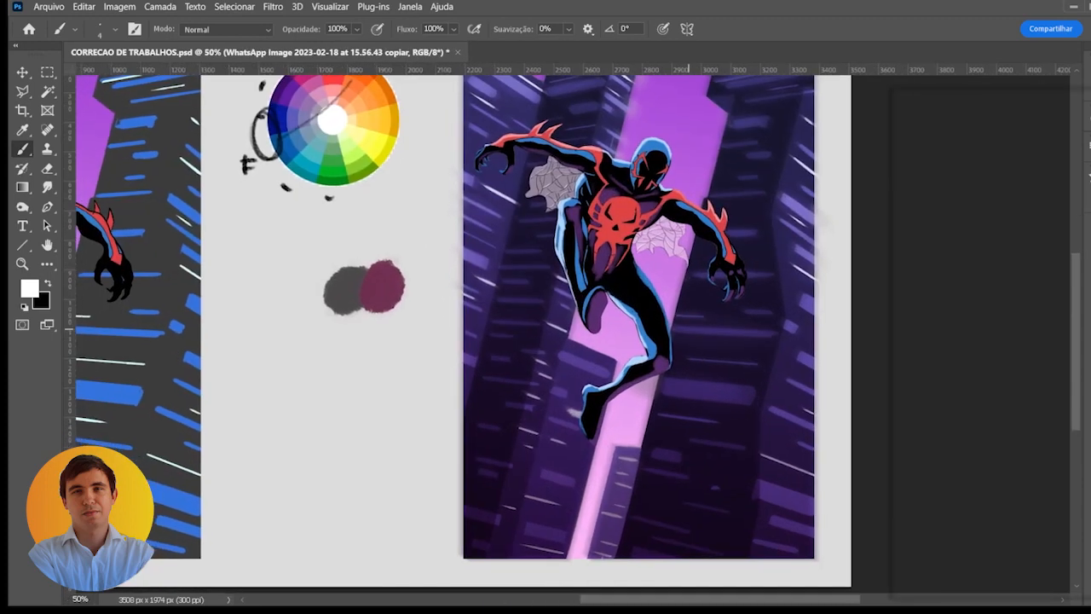
scroll(680, 331, down, 1)
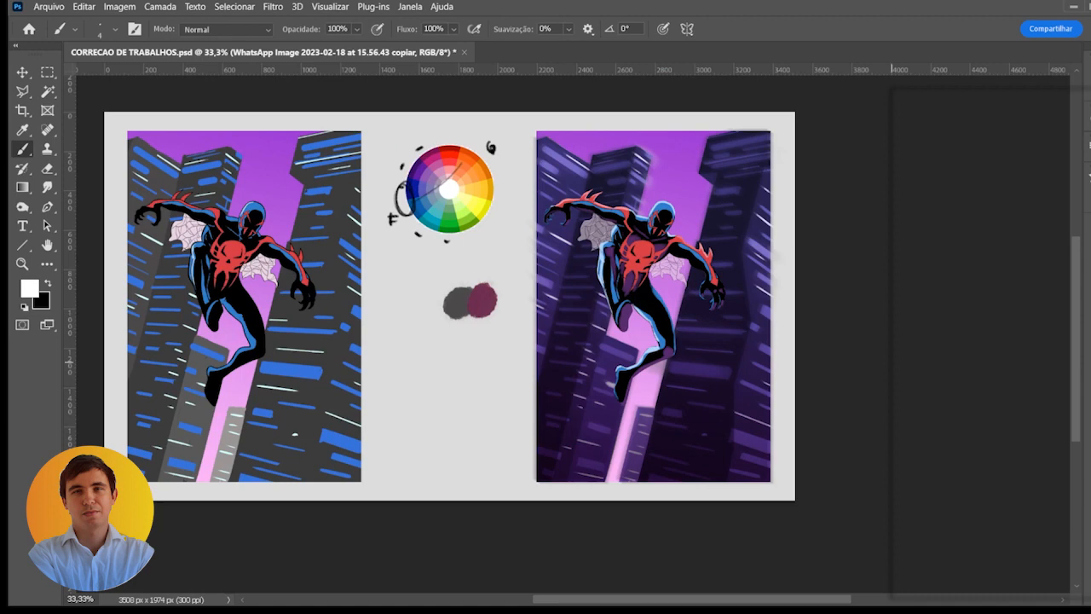
- Shift the purple sky to red with Hue/Saturation and compare the result with the preview off and on
key(ctrl+u)
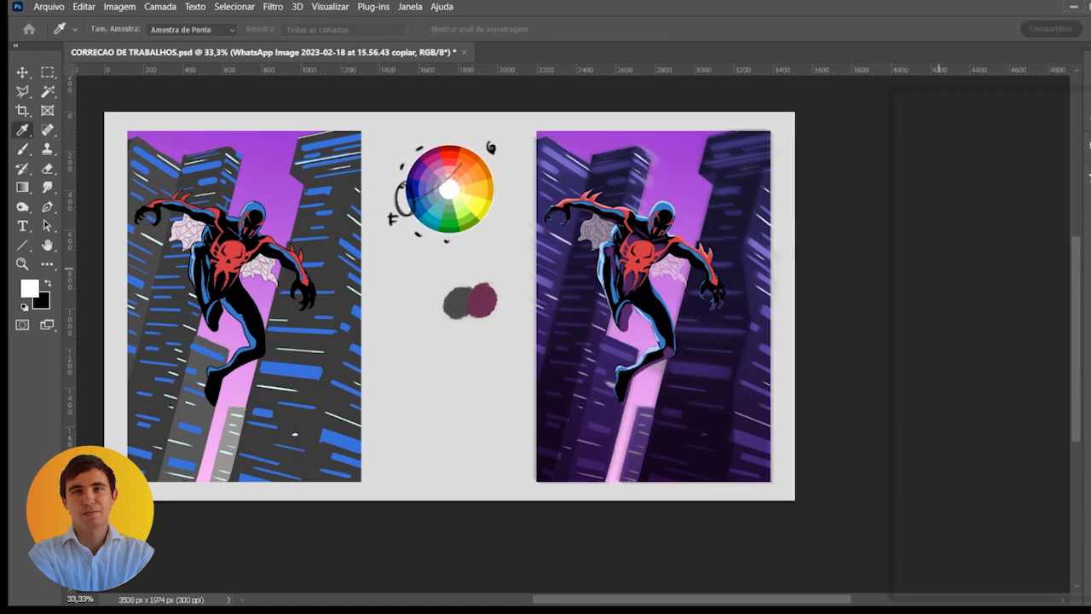
drag(939, 243, 968, 243)
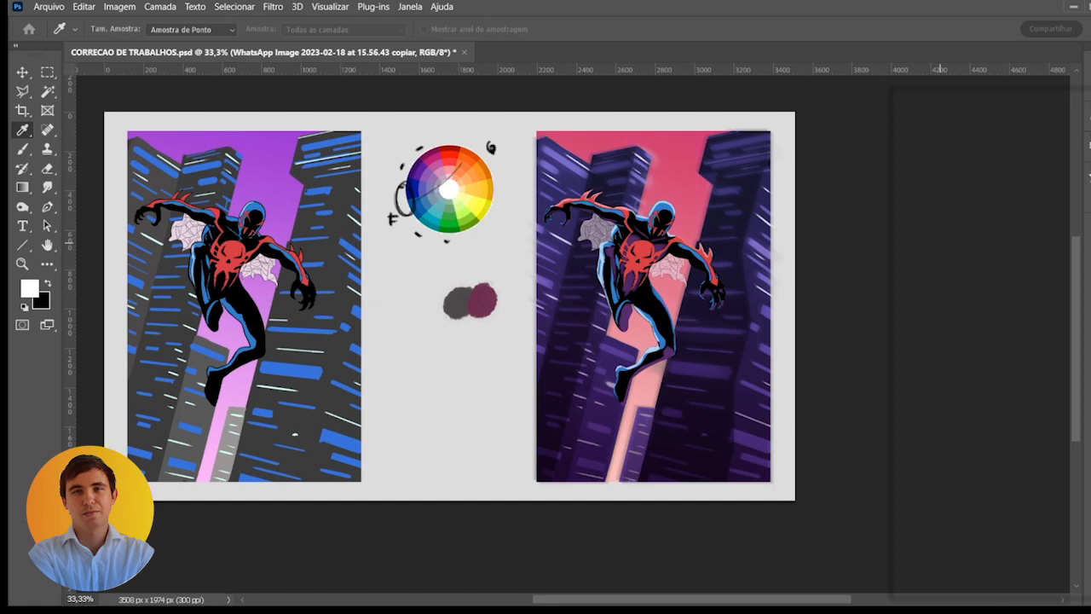
mouse_move(939, 242)
mouse_down()
mouse_move(951, 241)
mouse_move(943, 238)
mouse_up()
drag(910, 279, 931, 280)
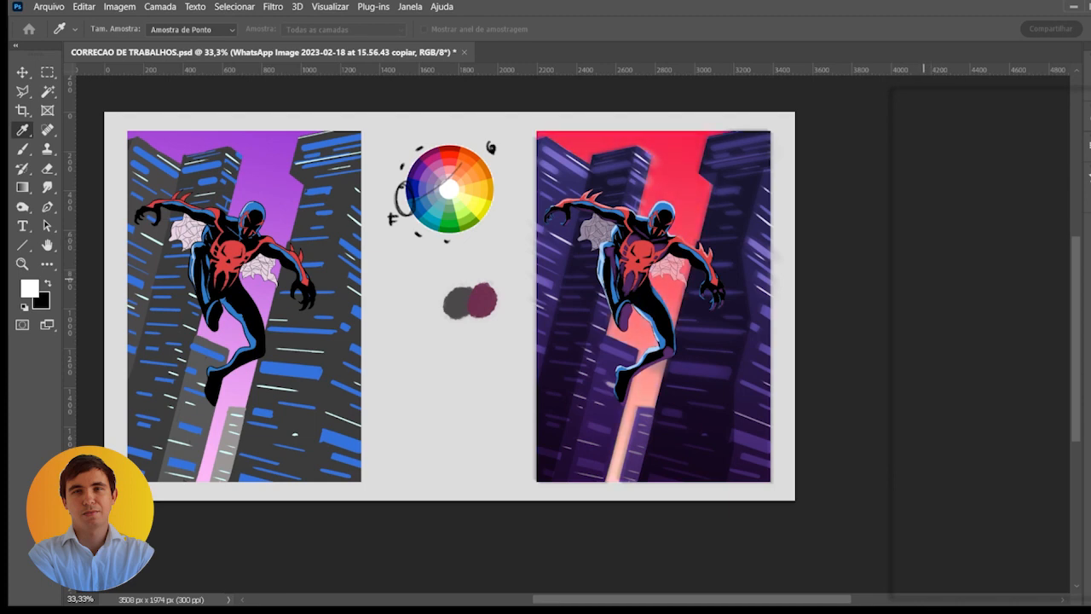
click(1058, 346)
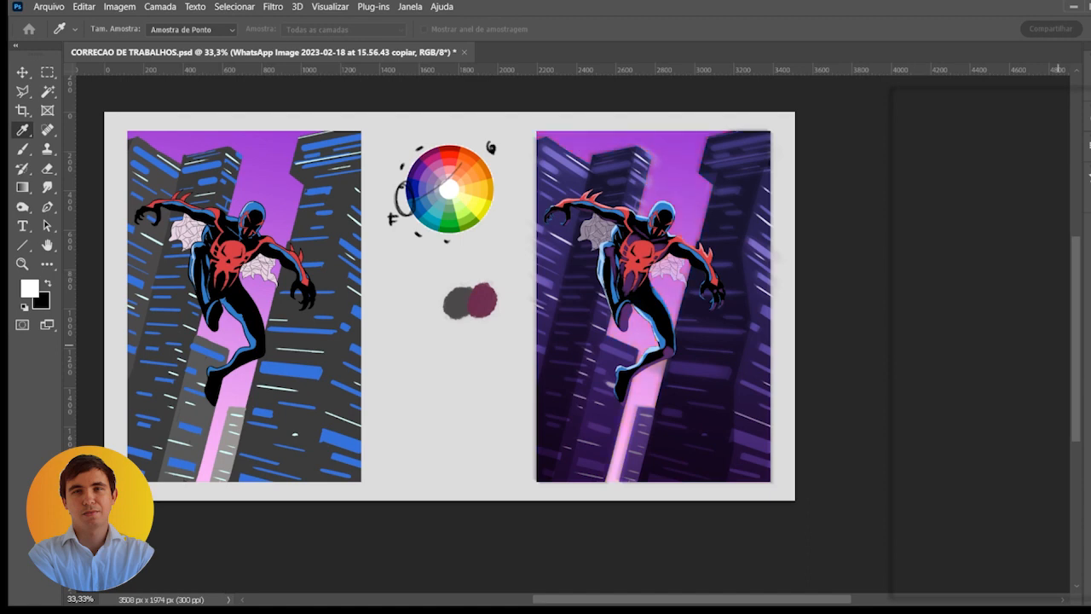
click(1057, 345)
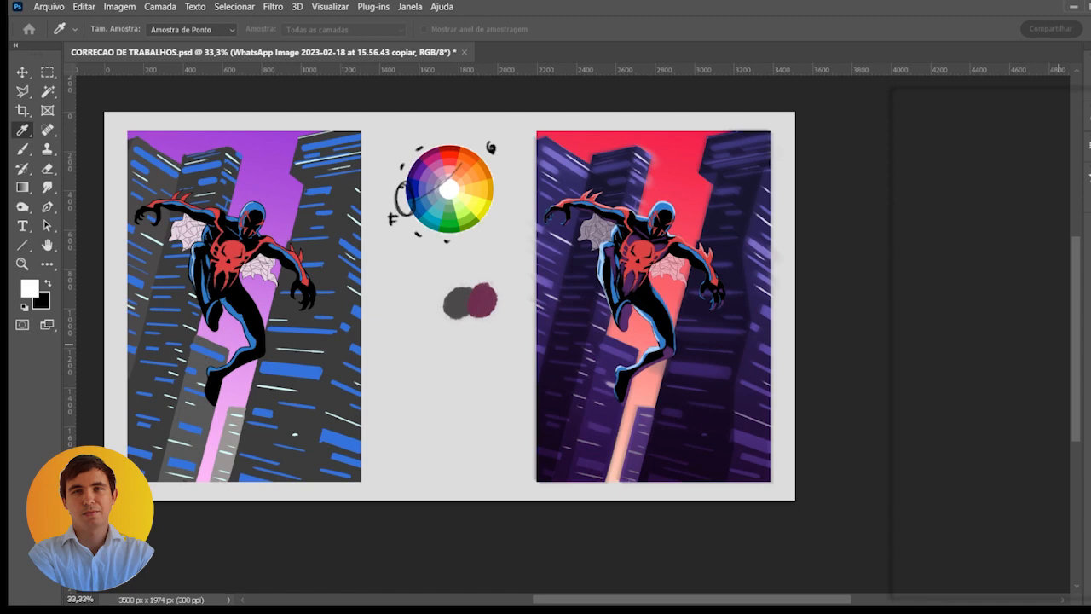
- Add a new layer above Camada 52 and sample black from the character for the brush
key(b)
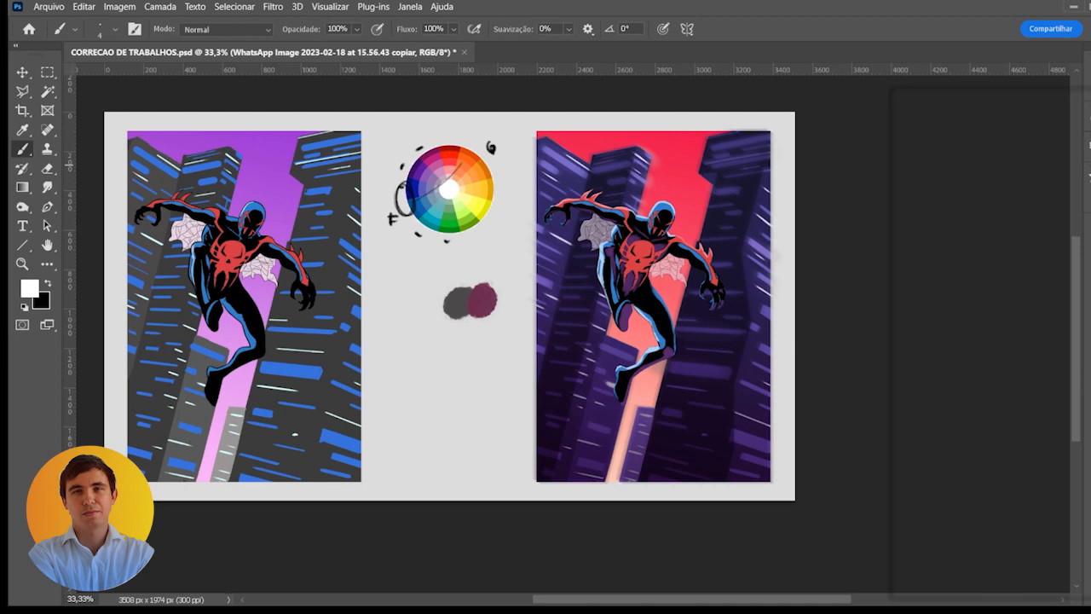
click(1010, 328)
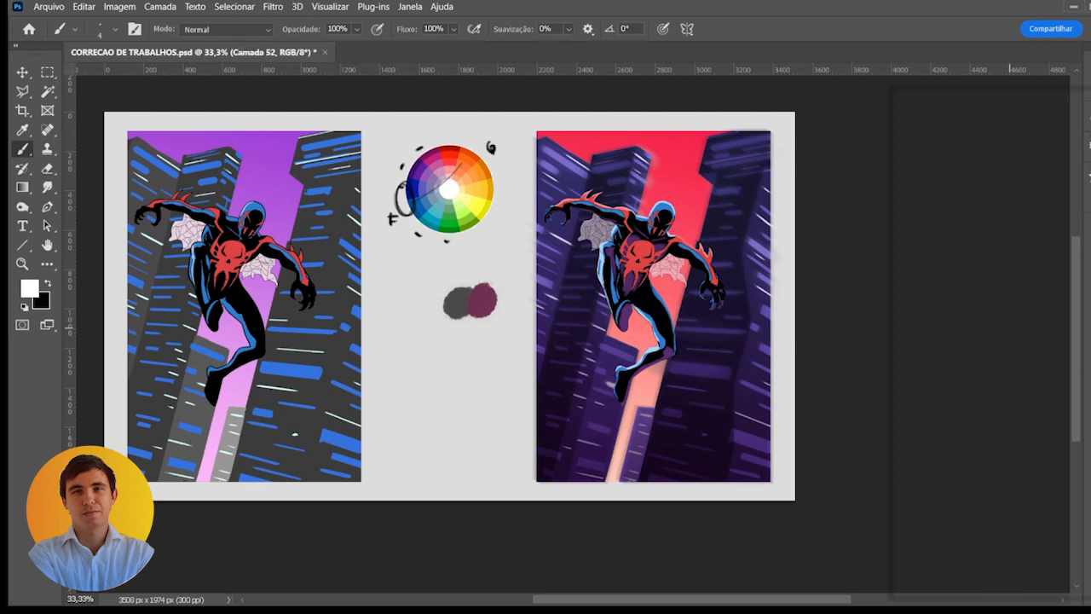
key(ctrl+shift+alt+n)
scroll(702, 231, up, 4)
alt+click(648, 200)
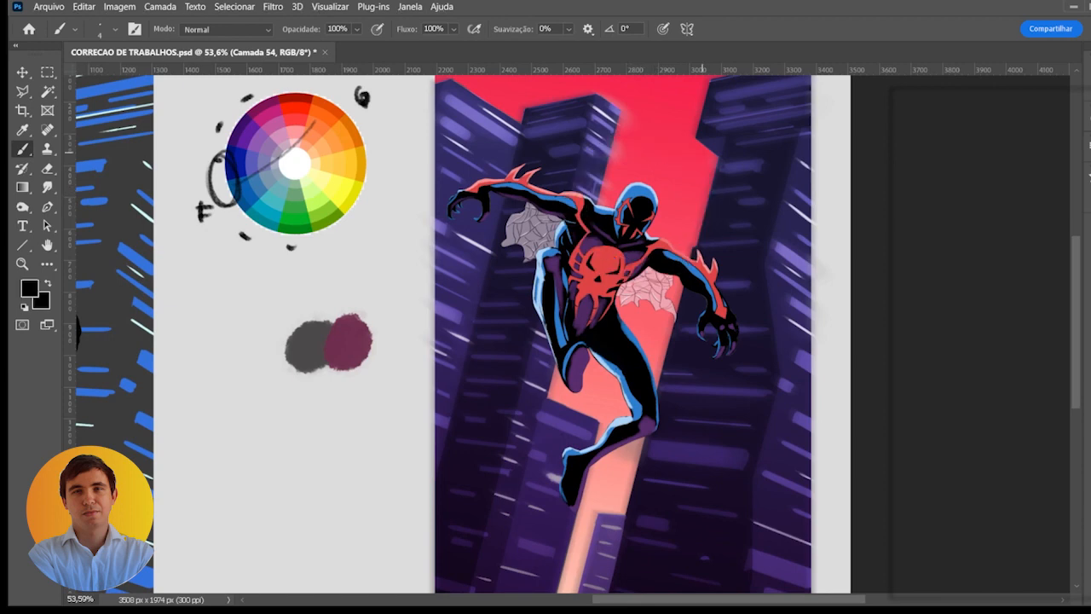
- Paint a flying car above the character's shoulder with a 40 px brush, using a black underside and a violet upper body
key(])
key(])
key(])
key(])
key(])
key(])
key(])
key(])
key(])
mouse_move(695, 175)
mouse_down()
mouse_move(771, 150)
mouse_move(725, 158)
mouse_move(767, 164)
mouse_move(760, 158)
mouse_up()
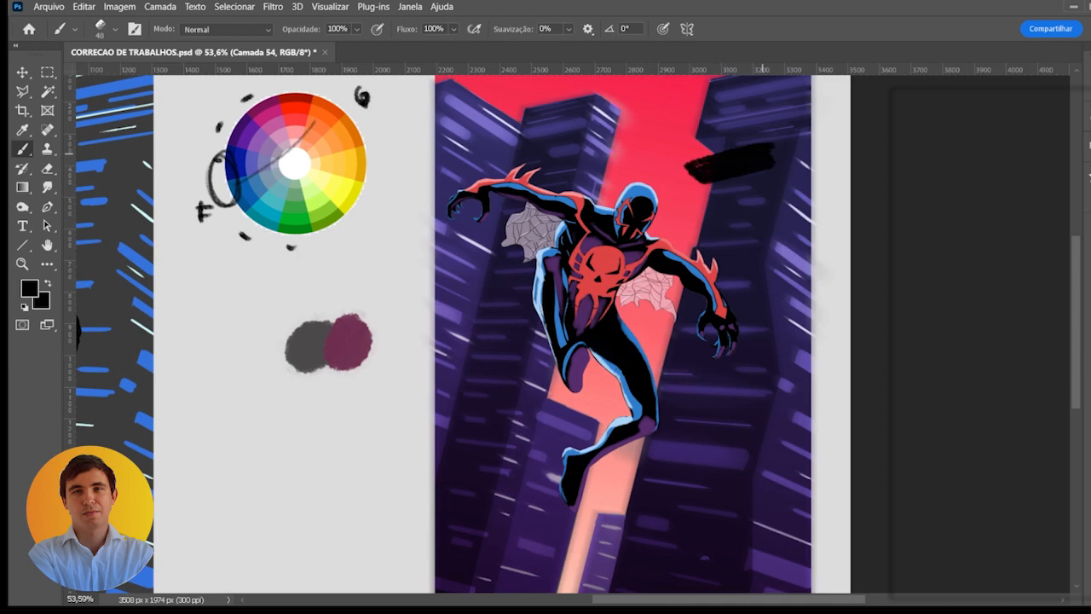
alt+click(800, 174)
mouse_move(683, 158)
mouse_down()
mouse_move(767, 139)
mouse_move(695, 156)
mouse_move(733, 137)
mouse_move(723, 129)
mouse_move(753, 132)
mouse_move(688, 158)
mouse_move(767, 132)
mouse_move(778, 155)
mouse_up()
alt+click(786, 253)
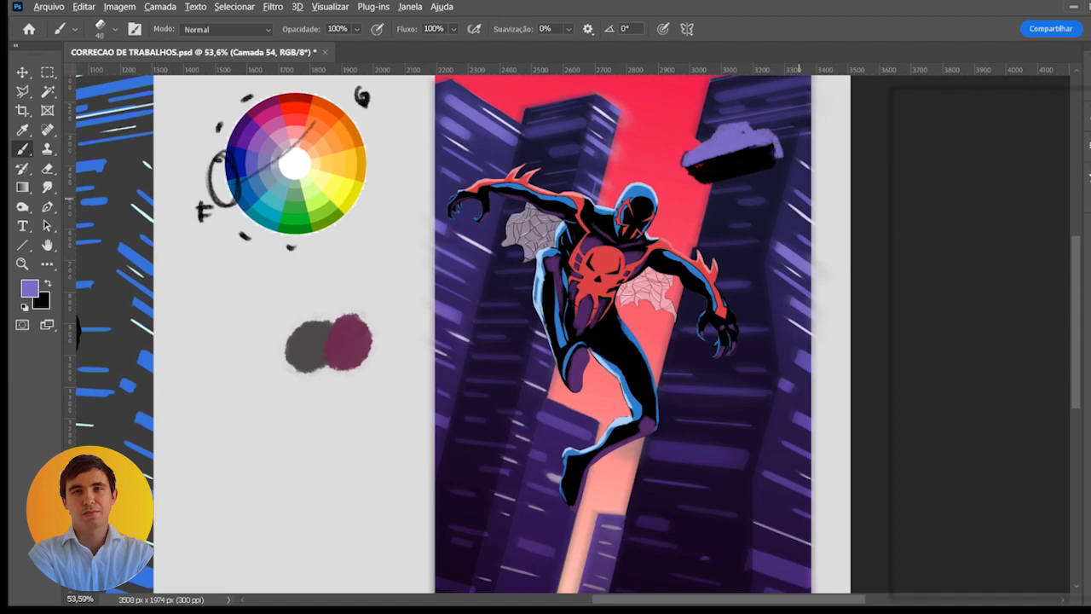
- Paint a light cockpit highlight on the flying car and salmon light trails behind it
alt+click(796, 254)
drag(720, 132, 741, 132)
mouse_move(686, 163)
mouse_down()
mouse_move(699, 161)
mouse_move(636, 174)
mouse_move(658, 194)
mouse_up()
alt+click(669, 230)
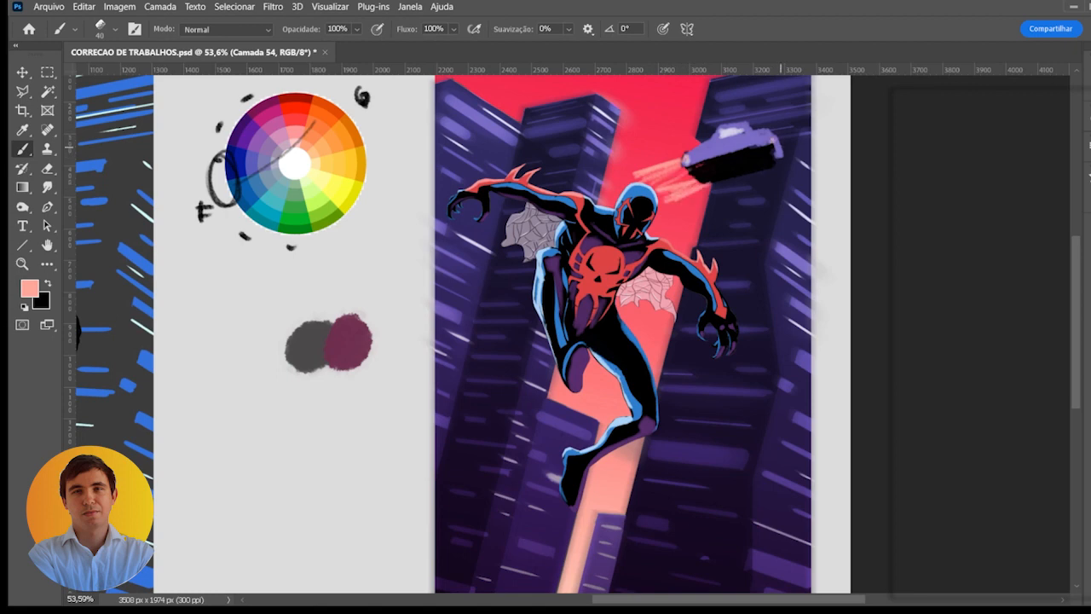
- Try a Motion Blur on the flying car layer, angled along the car's direction of travel with different blur distances
scroll(773, 143, down, 1)
drag(753, 171, 799, 147)
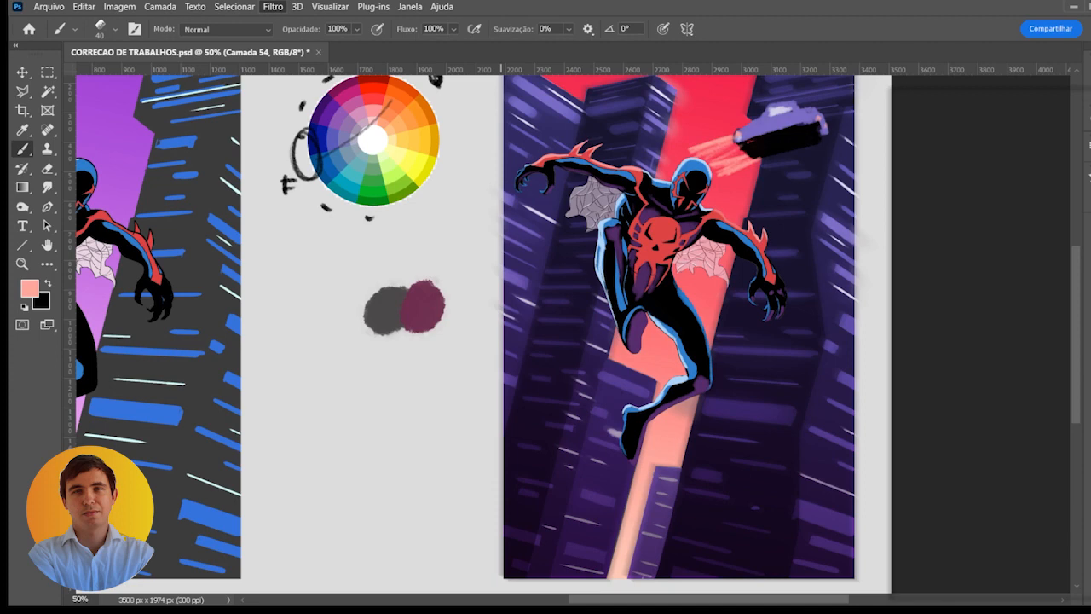
click(520, 232)
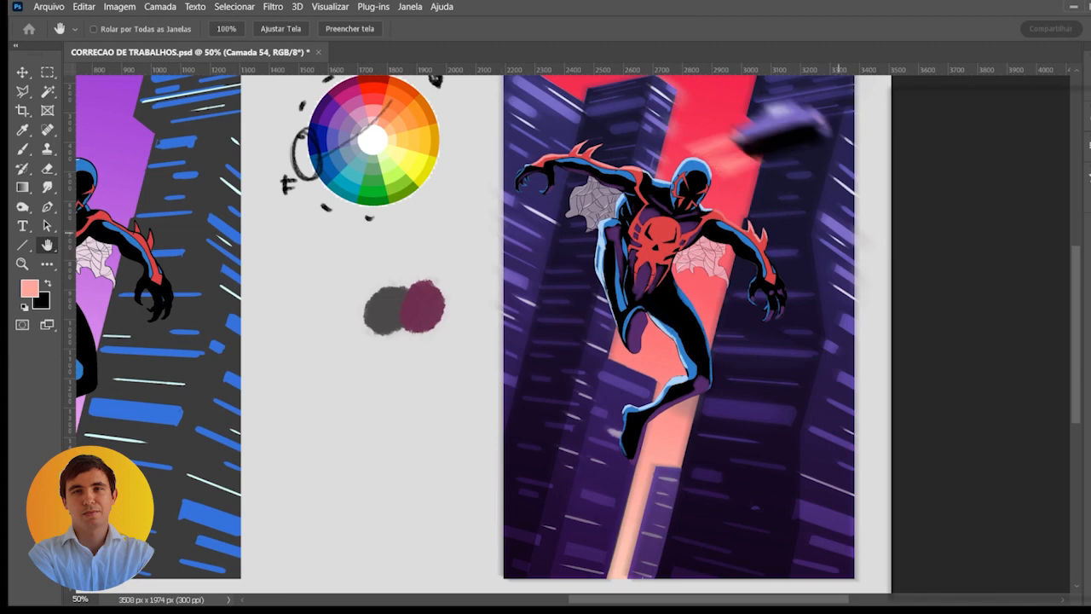
click(986, 325)
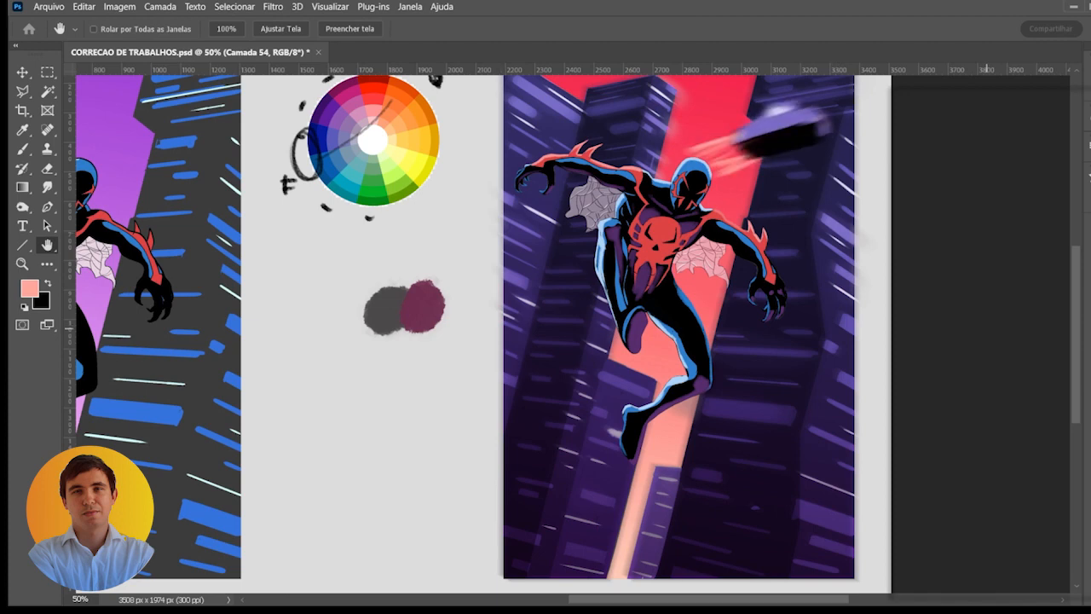
click(902, 380)
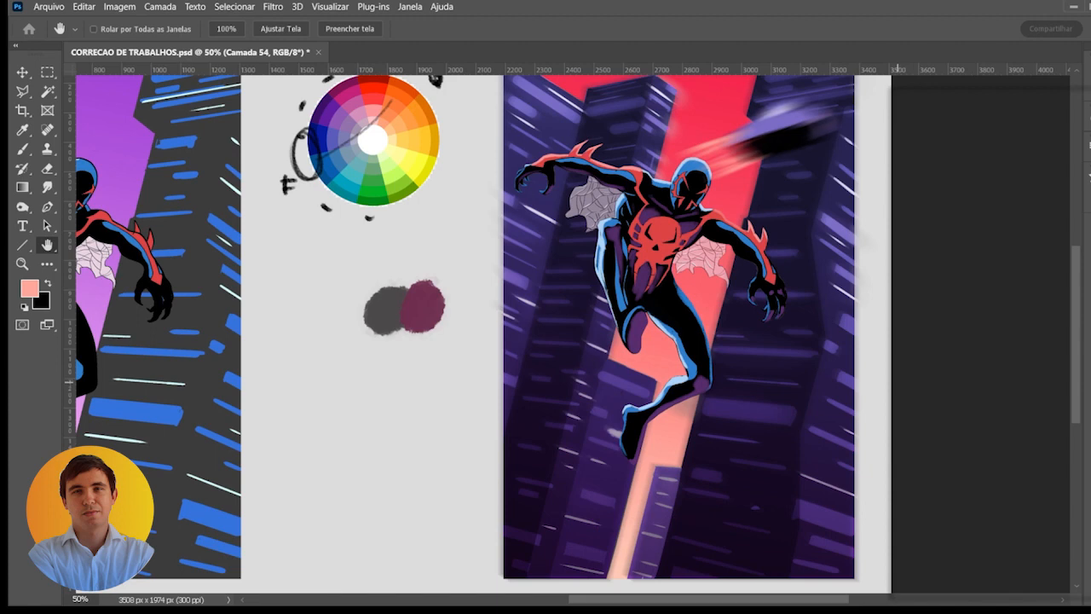
drag(897, 382, 875, 382)
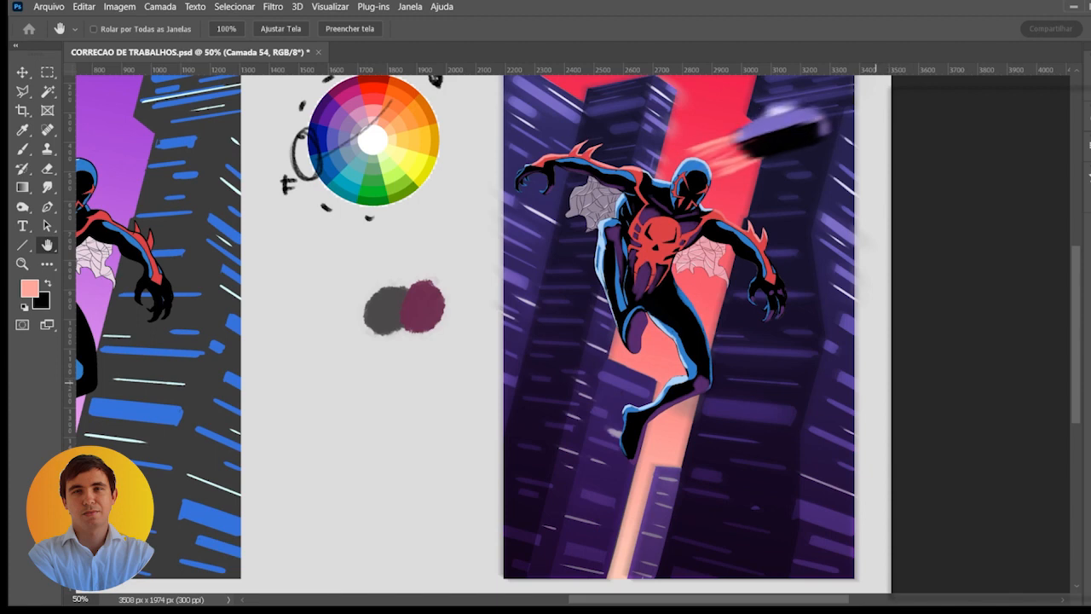
key(Escape)
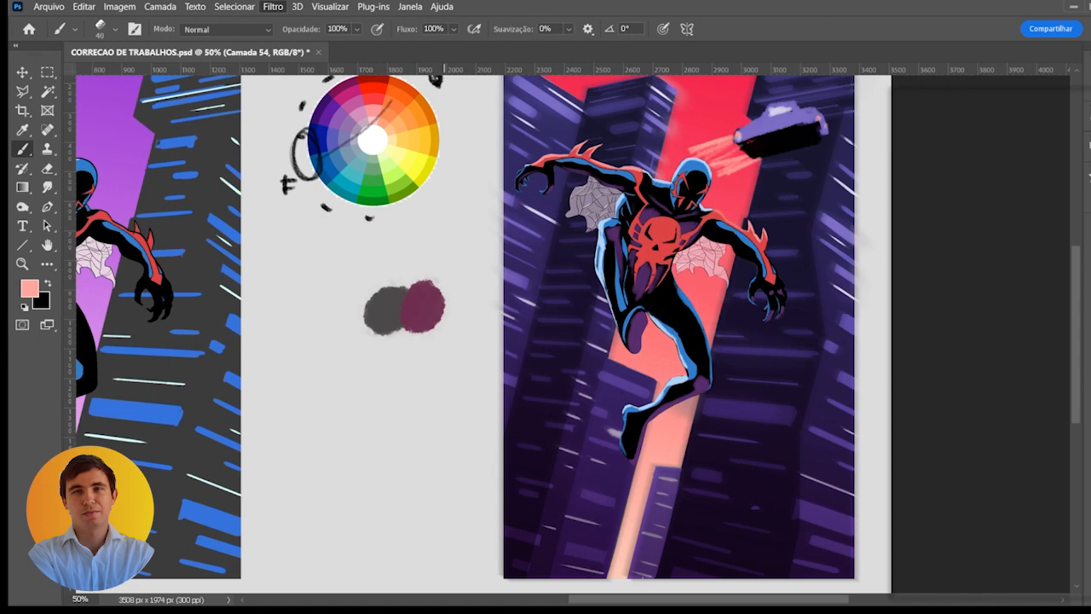
- Apply the motion blur to the flying car, duplicate its layer and place a smaller copy below the original
key(h)
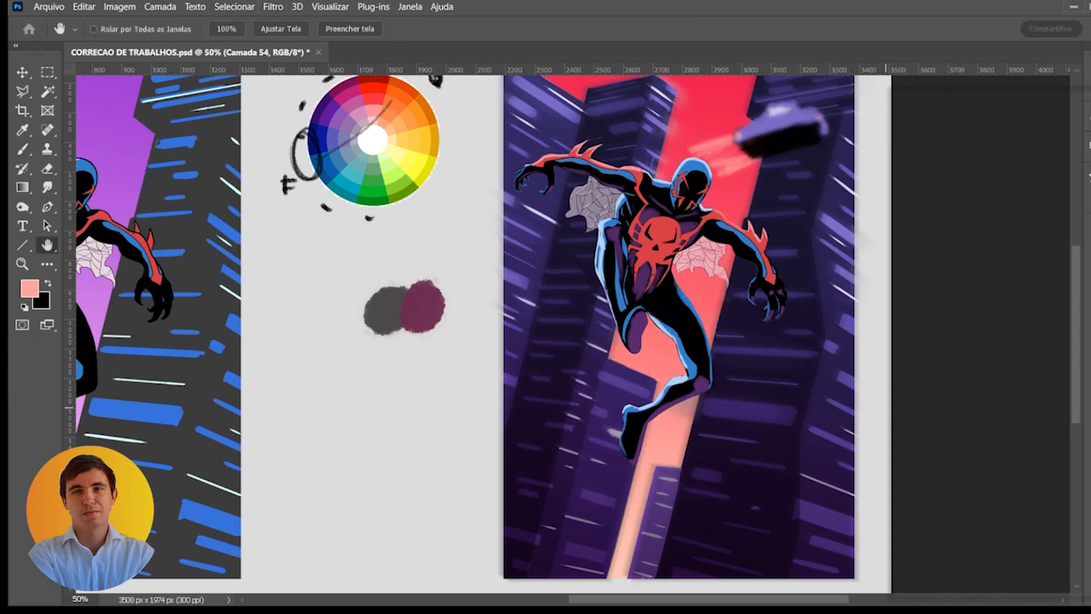
key(b)
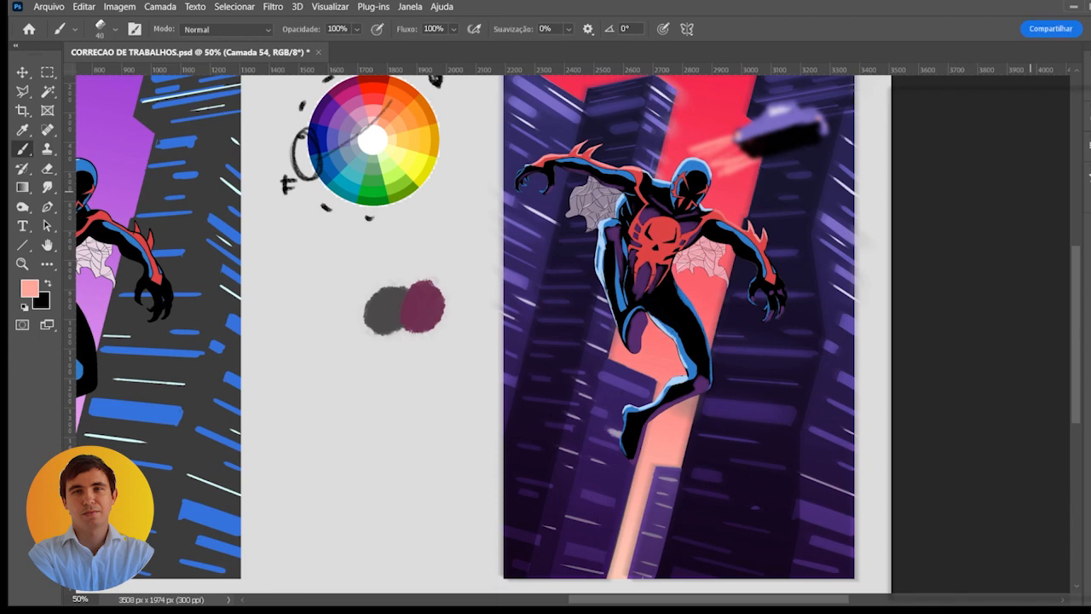
key(ctrl+j)
key(ctrl+t)
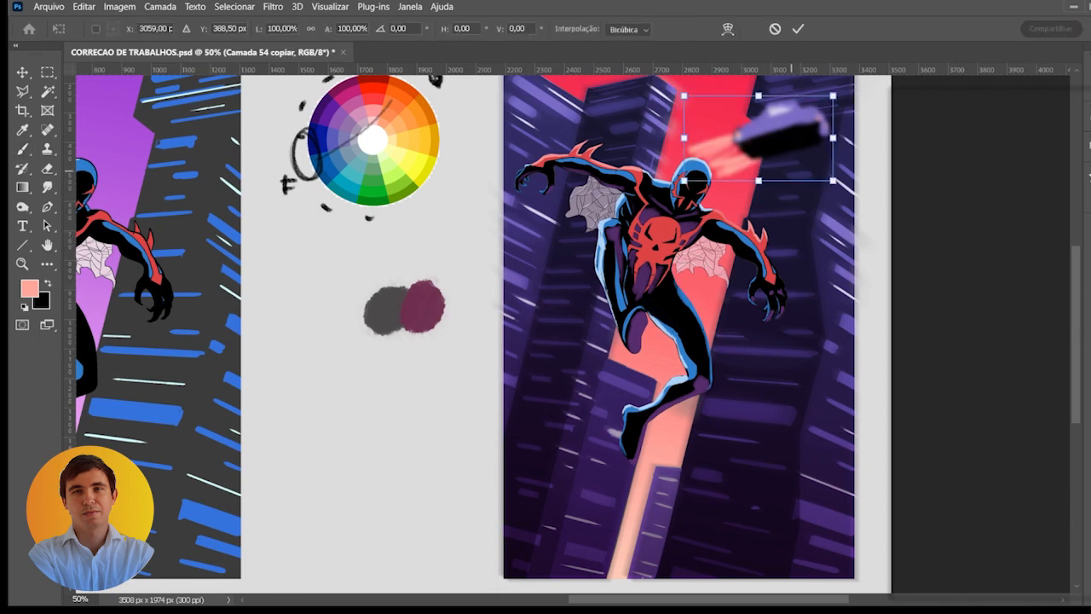
drag(796, 143, 776, 206)
drag(809, 246, 789, 235)
key(Return)
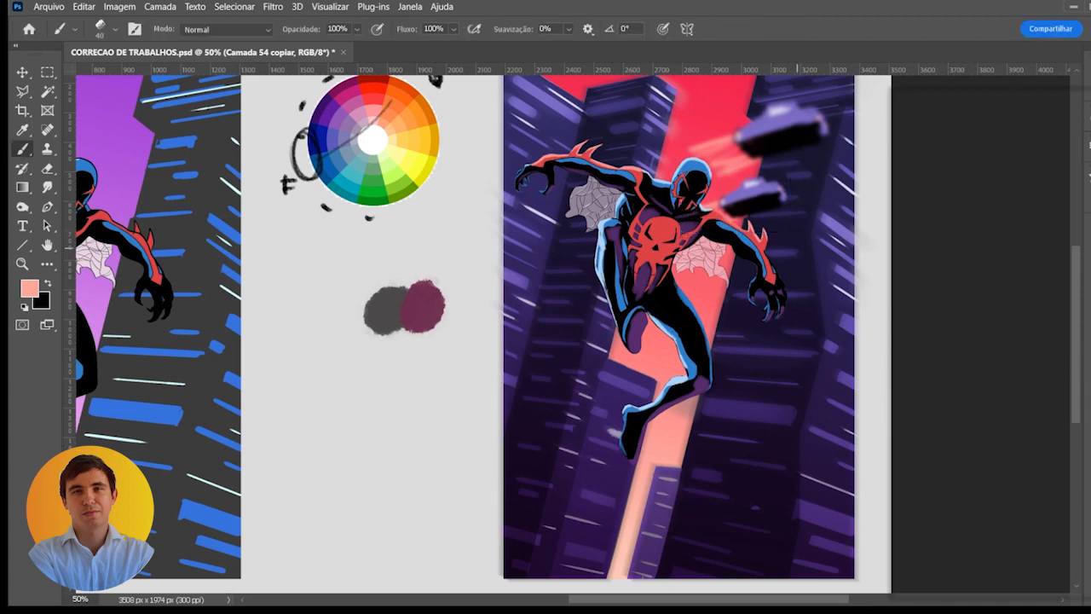
- Move the smaller car copy down to the right edge of the artwork, beside the character's lower leg
key(ctrl+t)
drag(776, 198, 849, 396)
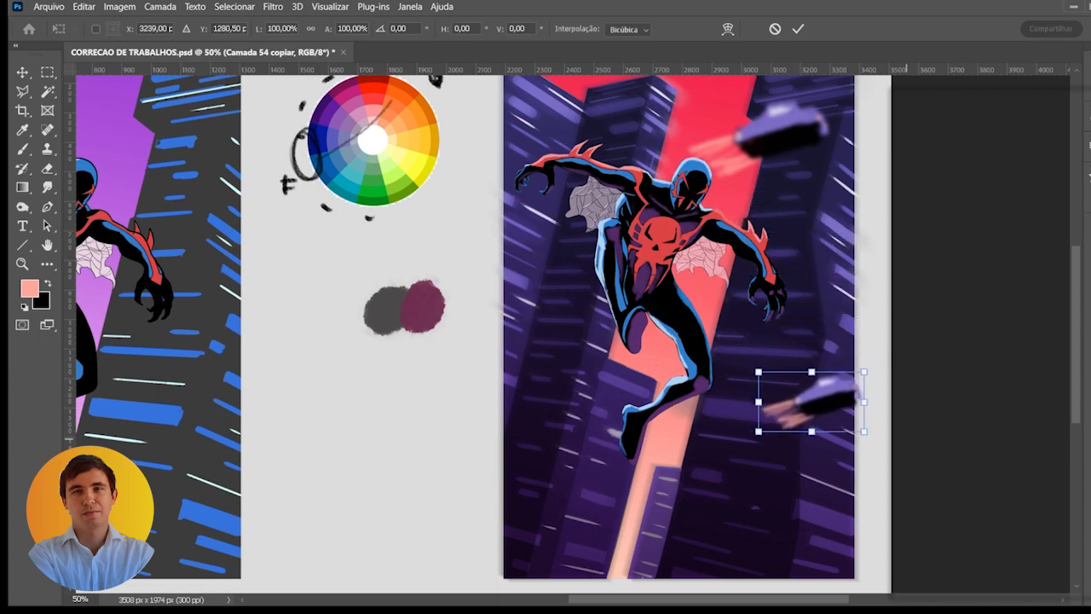
key(Return)
drag(947, 448, 945, 443)
alt+click(946, 437)
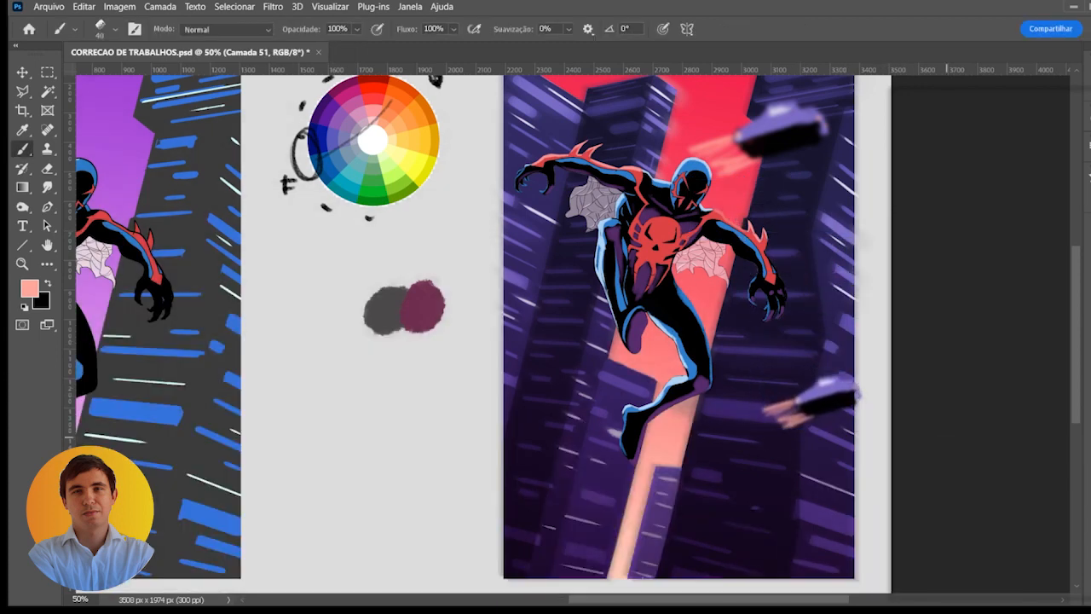
- Rotate the smaller car about 17° clockwise so it flies level, and shift it up and inward over the right building
key(v)
ctrl+click(846, 397)
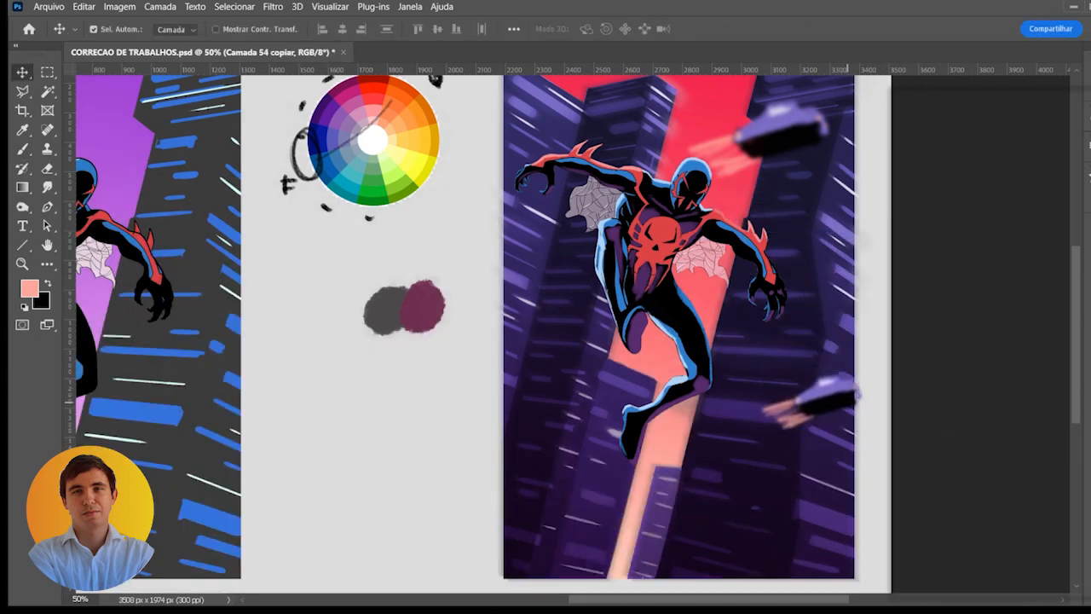
key(ctrl+t)
drag(868, 429, 858, 444)
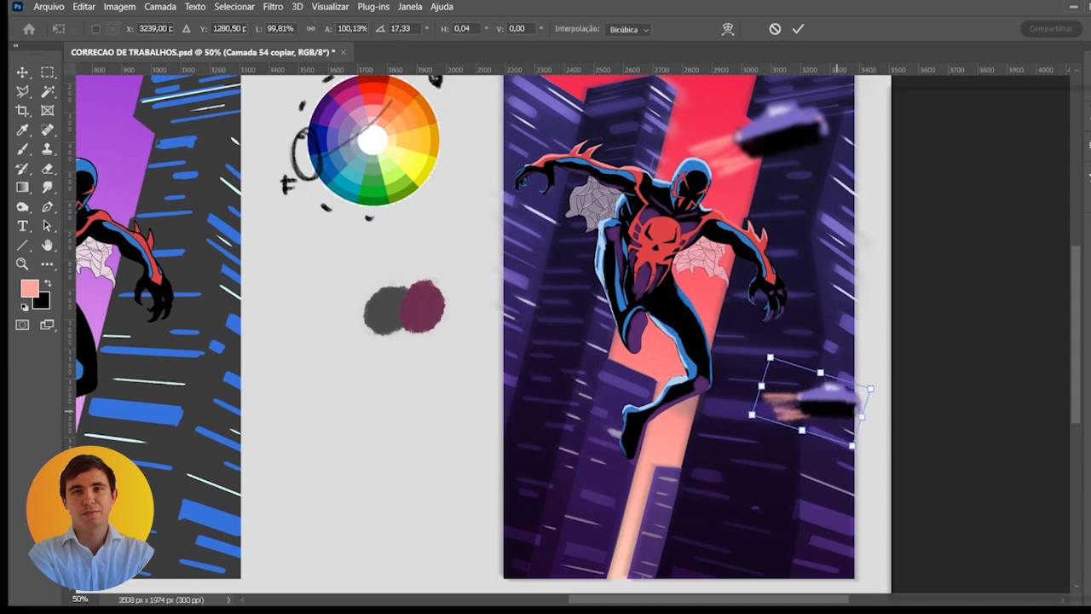
drag(834, 405, 830, 360)
key(Return)
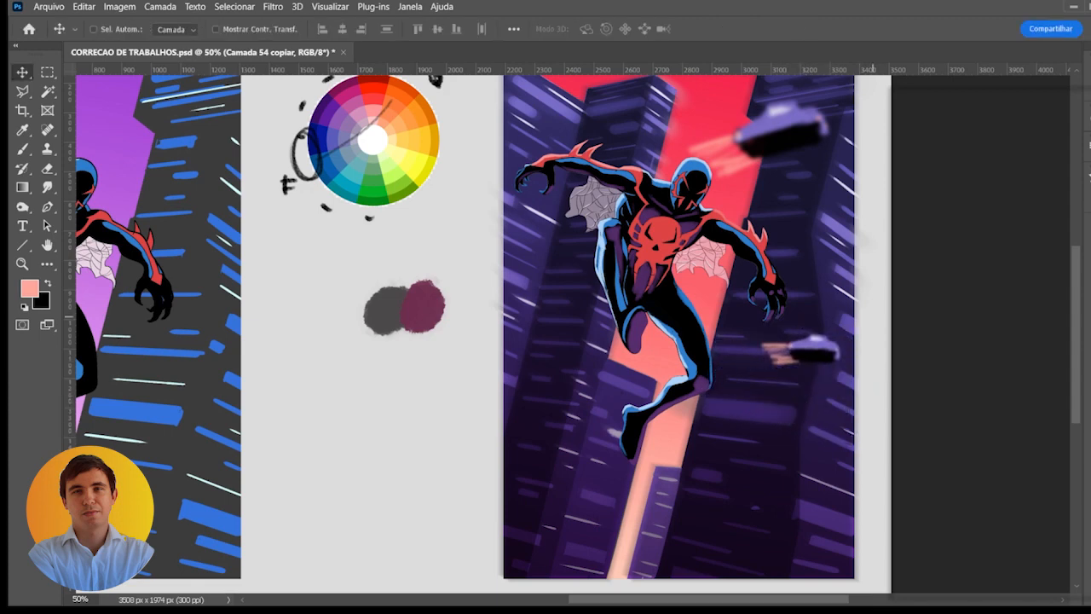
- Adjust the smaller car's colours to a duller violet with muted, yellowish light trails
key(i)
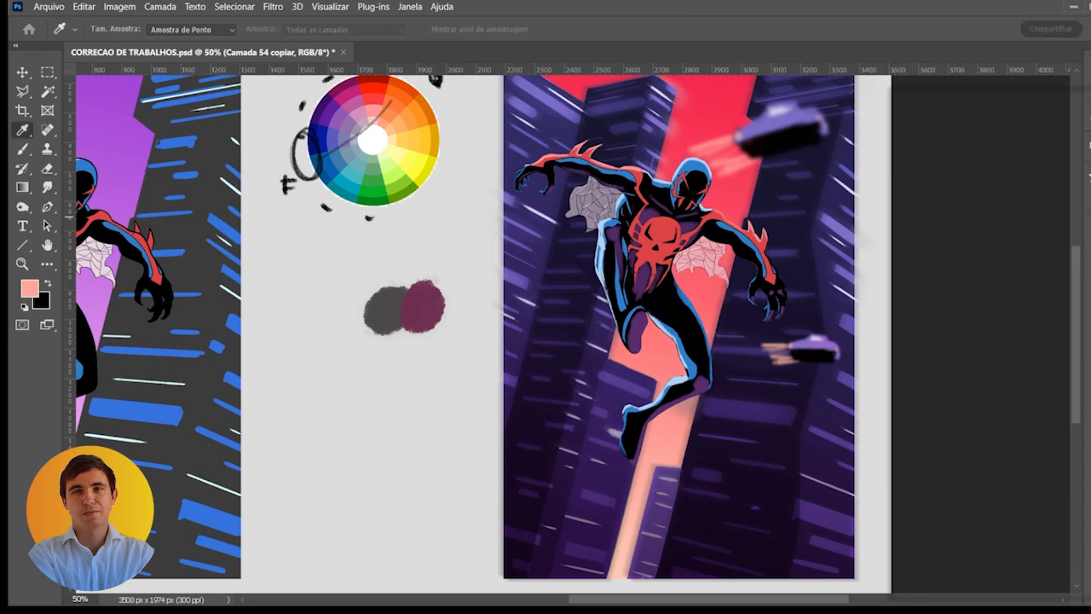
drag(1087, 217, 1088, 293)
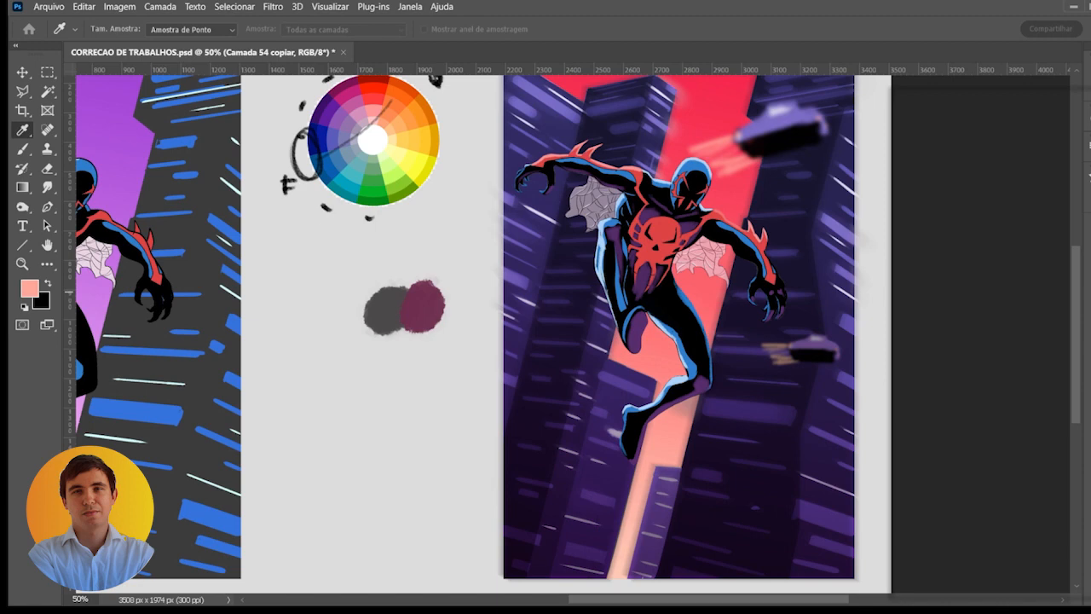
key(v)
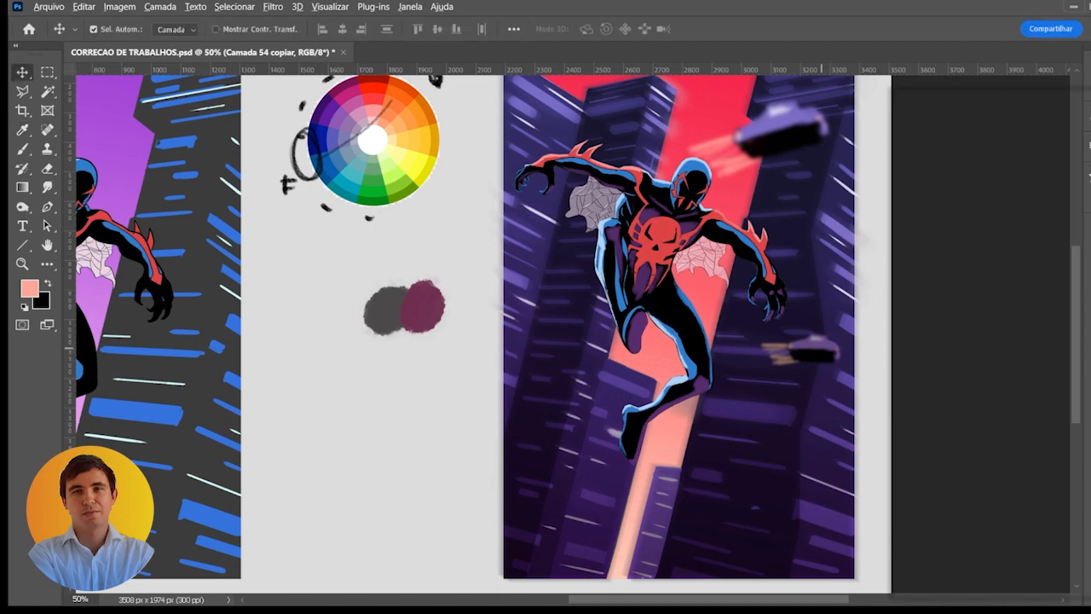
- Duplicate the smaller car, scale it to about 49%, tilt it about 4.5° and place it lower on the right building
drag(806, 345, 704, 279)
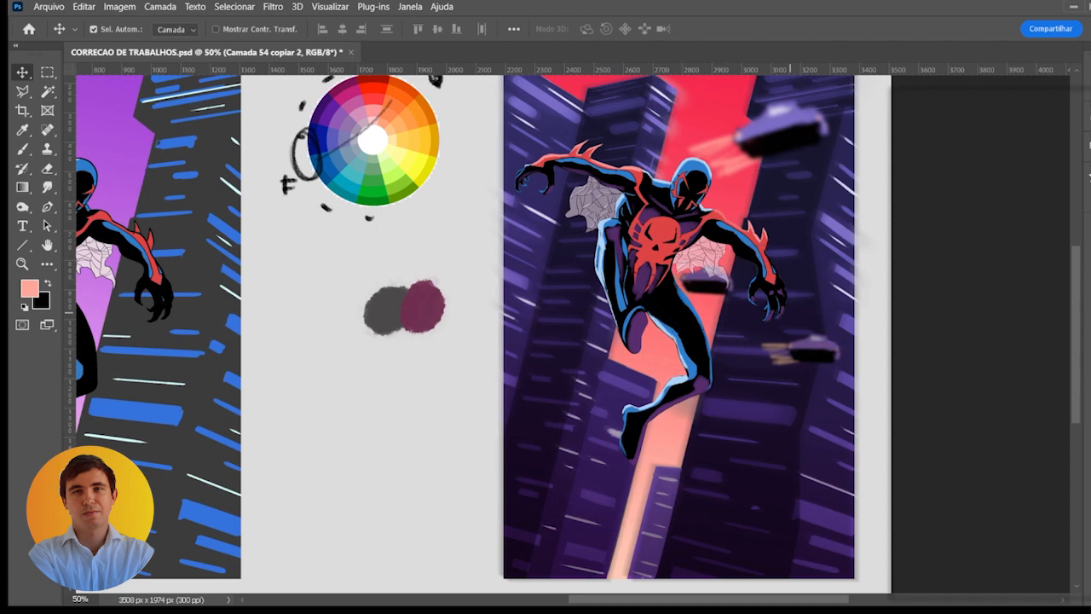
scroll(571, 328, up, 3)
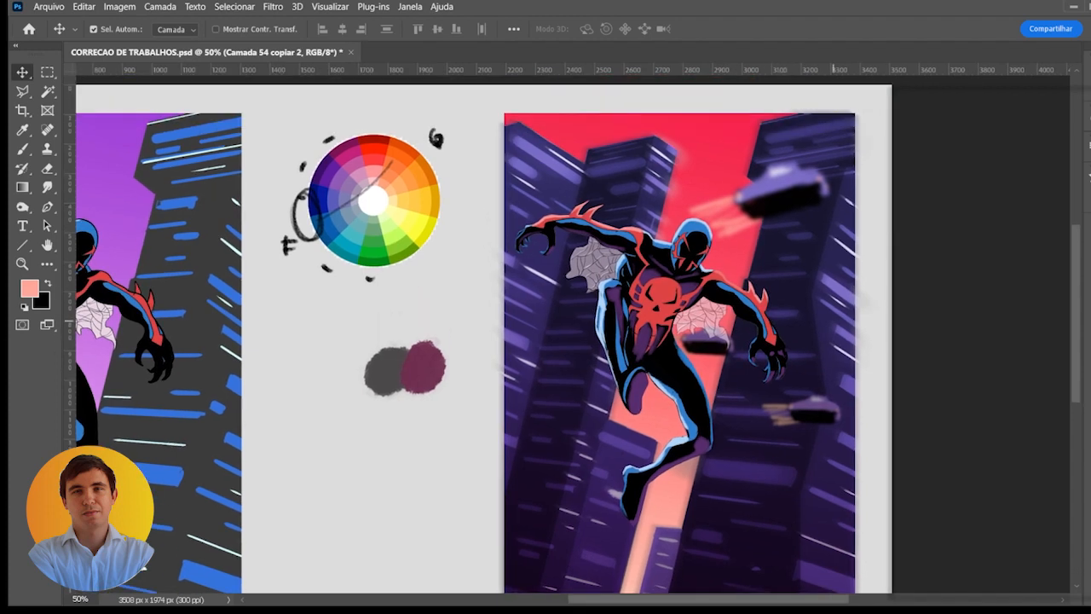
scroll(571, 329, down, 2)
key(ctrl+t)
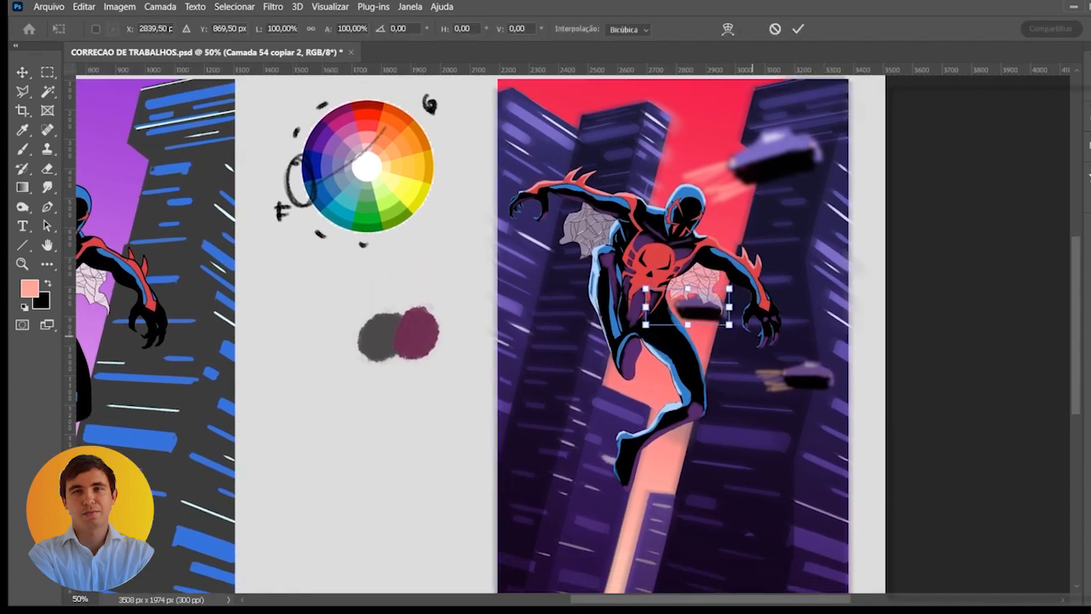
drag(729, 325, 704, 392)
drag(704, 351, 741, 476)
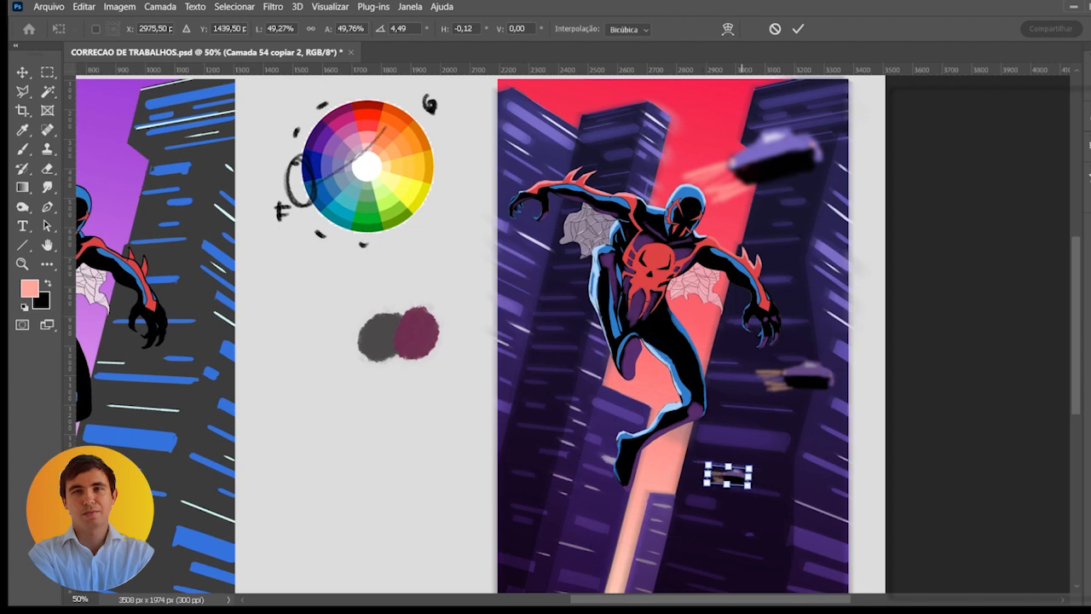
key(Return)
- Darken and mute the smallest car's colours and soften it with a blur so it recedes into the distance
key(i)
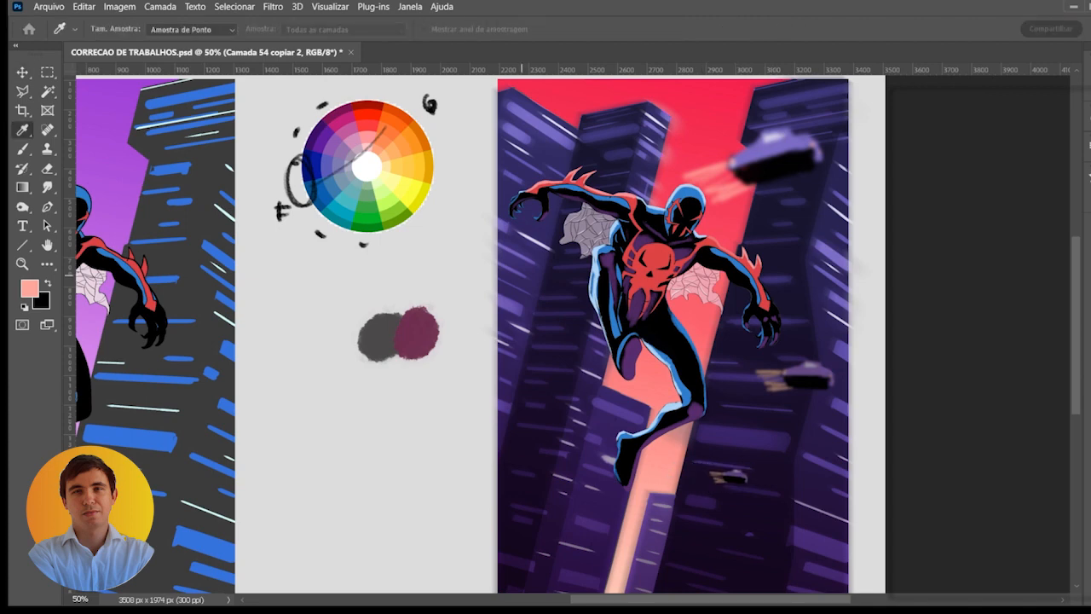
key(v)
key(ctrl+minus)
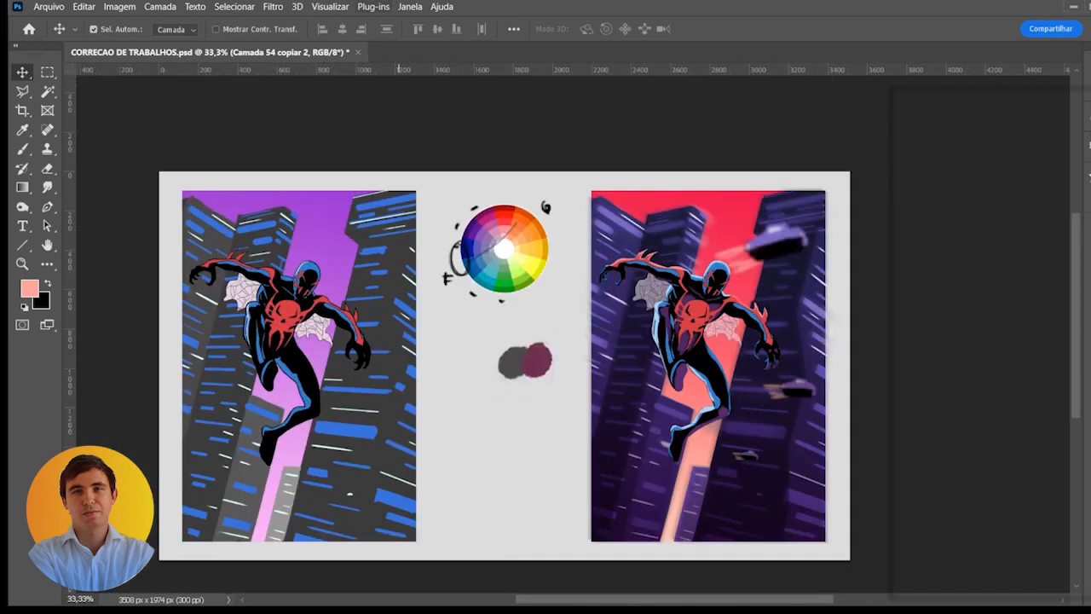
key(i)
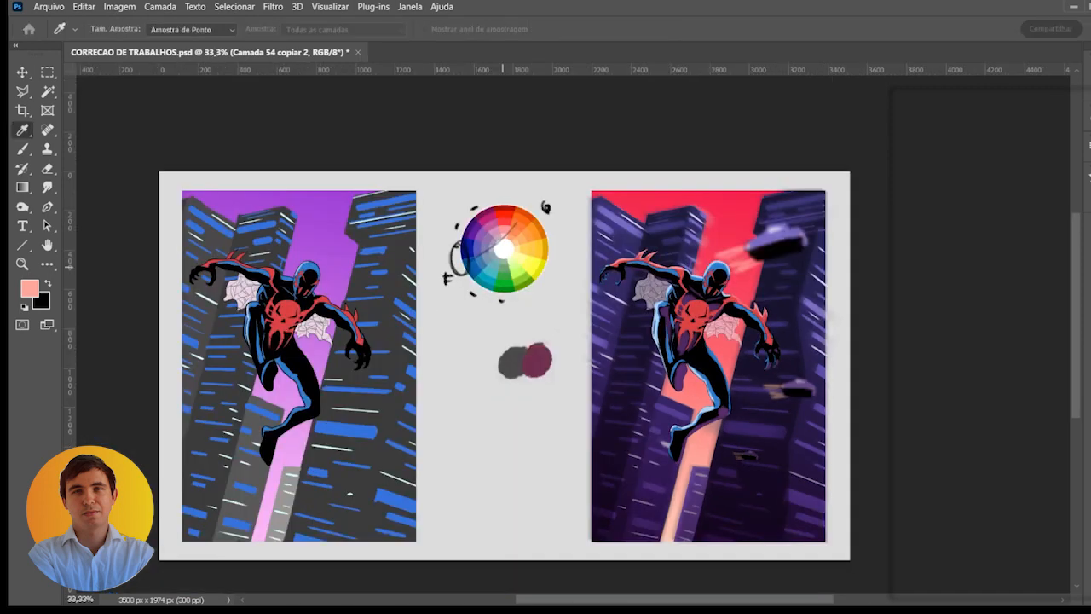
key(v)
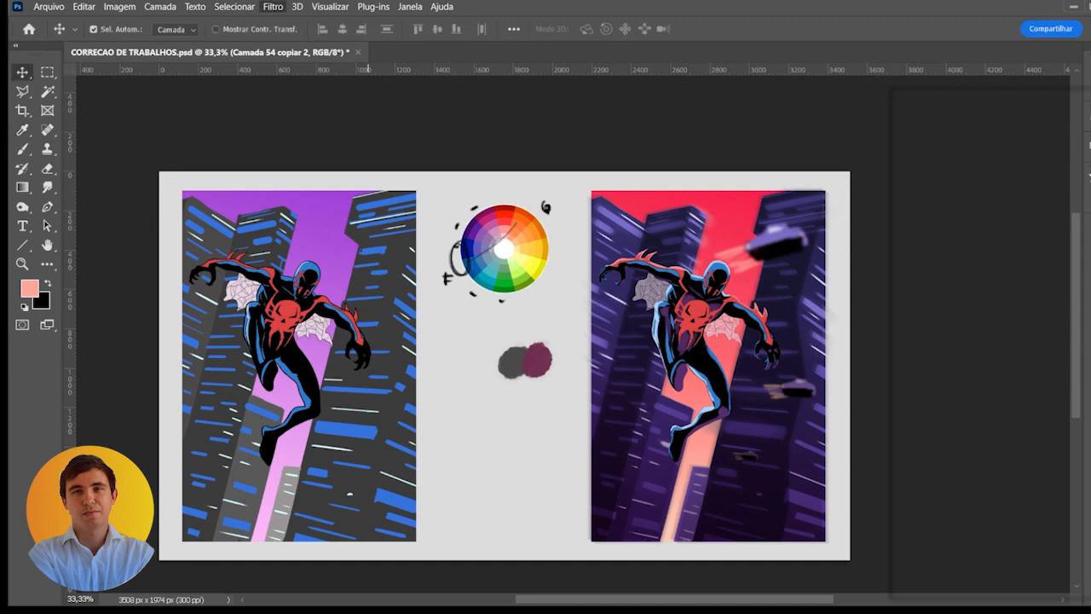
key(h)
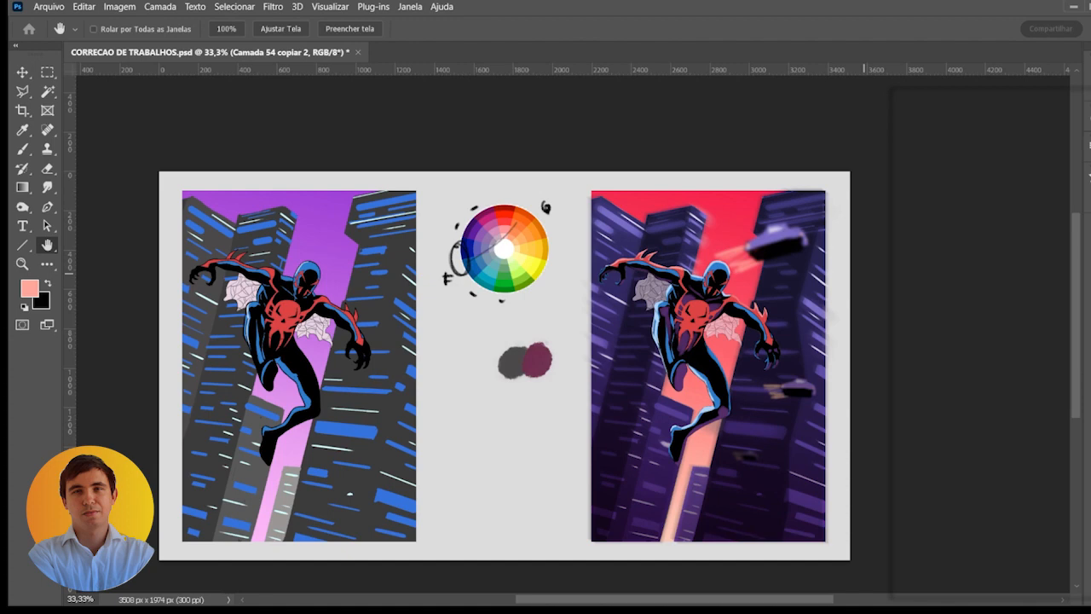
scroll(762, 475, up, 2)
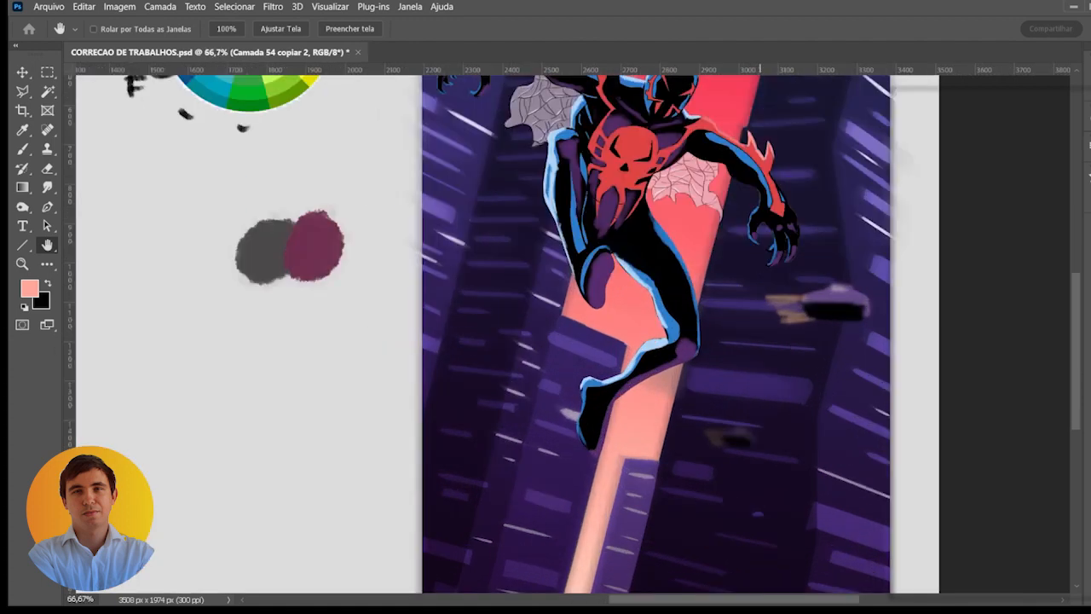
drag(762, 475, 691, 474)
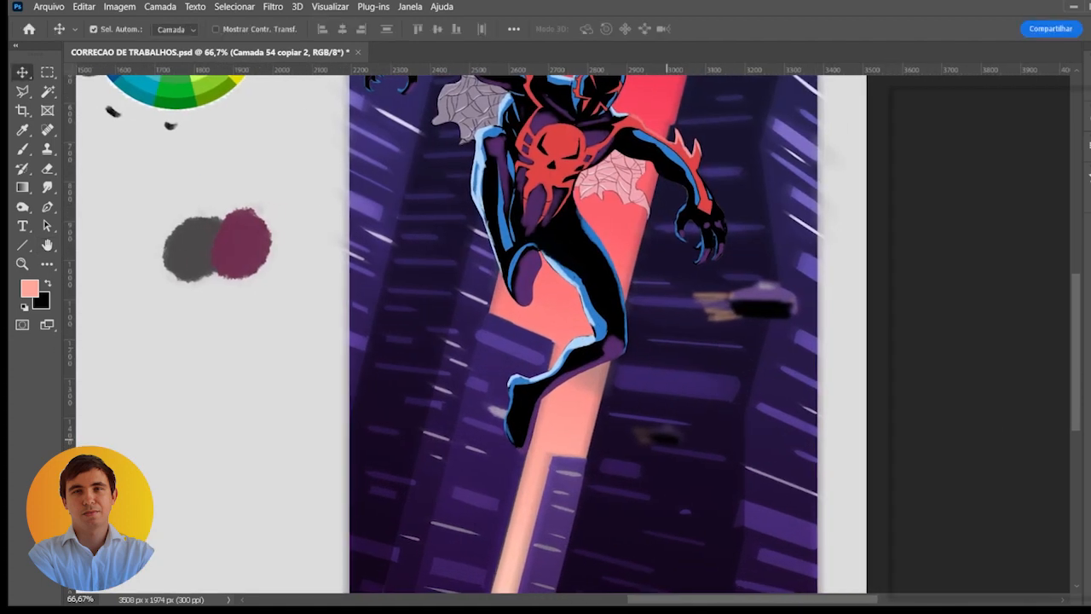
- Duplicate the smallest car, flip it horizontally and place it on the left building beside the character's foot
drag(665, 436, 486, 480)
key(ctrl+t)
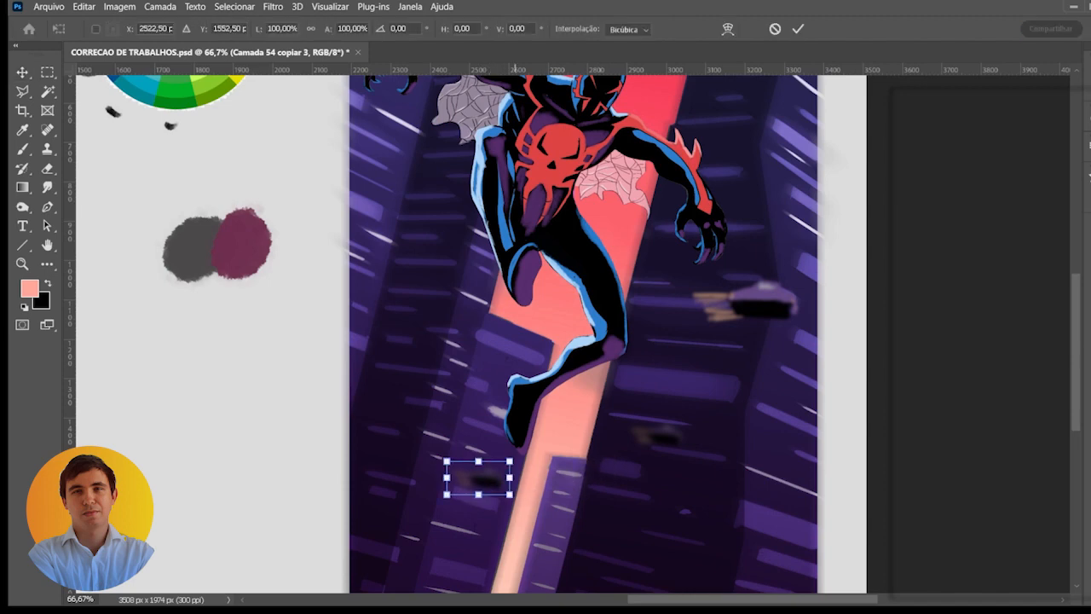
click(521, 481)
drag(484, 480, 459, 437)
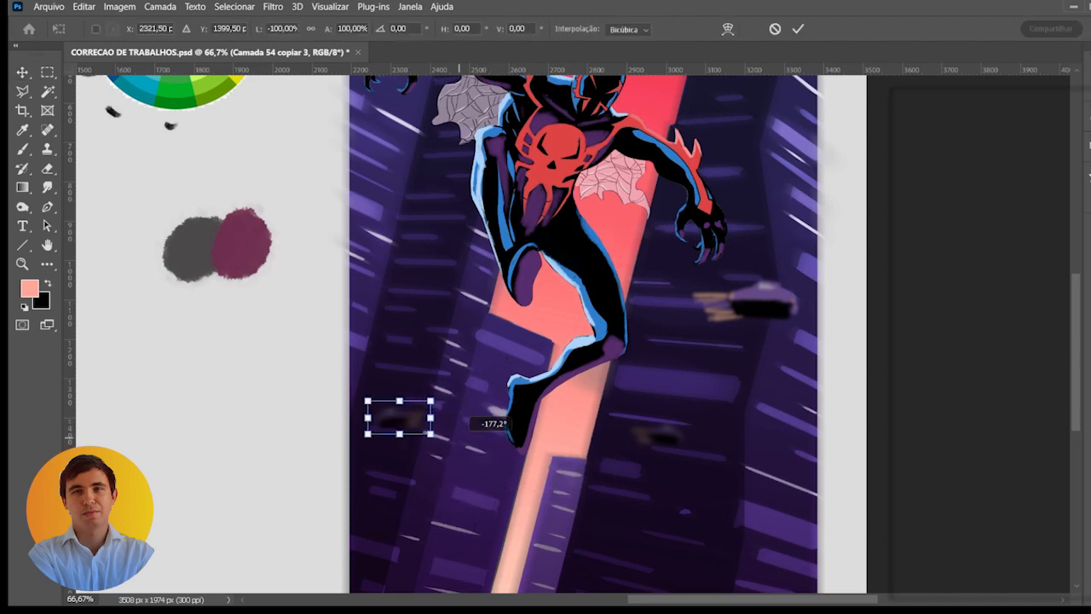
key(Return)
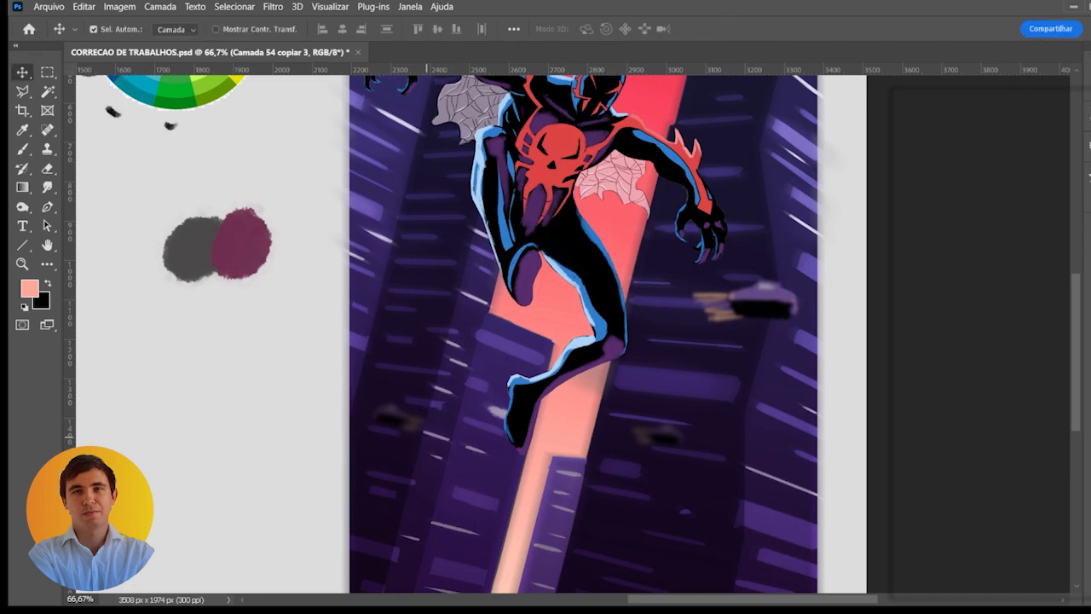
- Place another copy of the tiny flipped car below the character's foot, near the strip of sky
drag(409, 396, 502, 470)
scroll(529, 473, down, 1)
scroll(558, 433, down, 1)
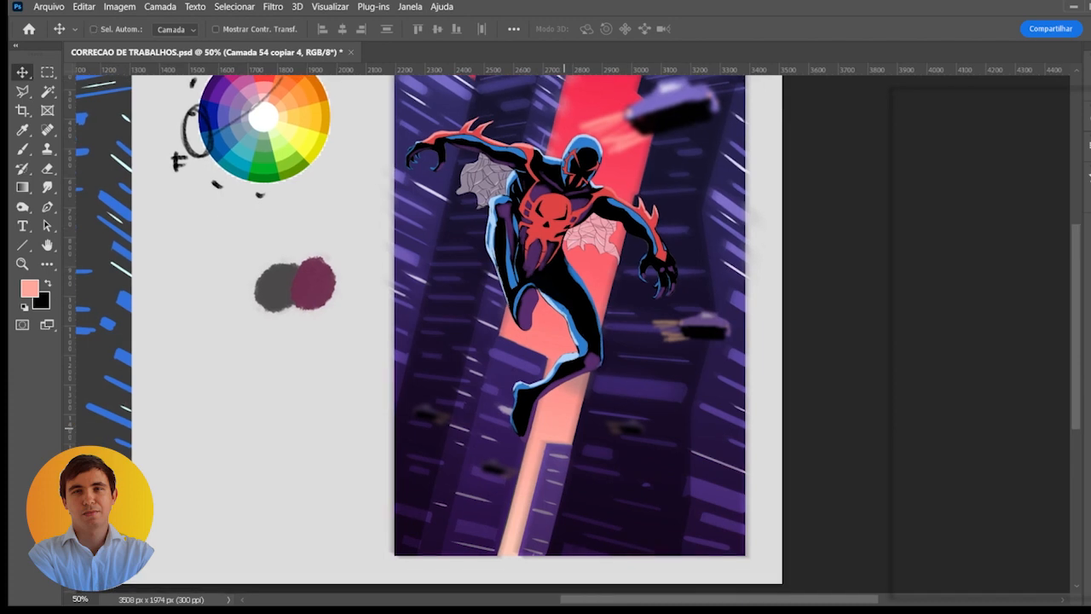
scroll(564, 427, down, 2)
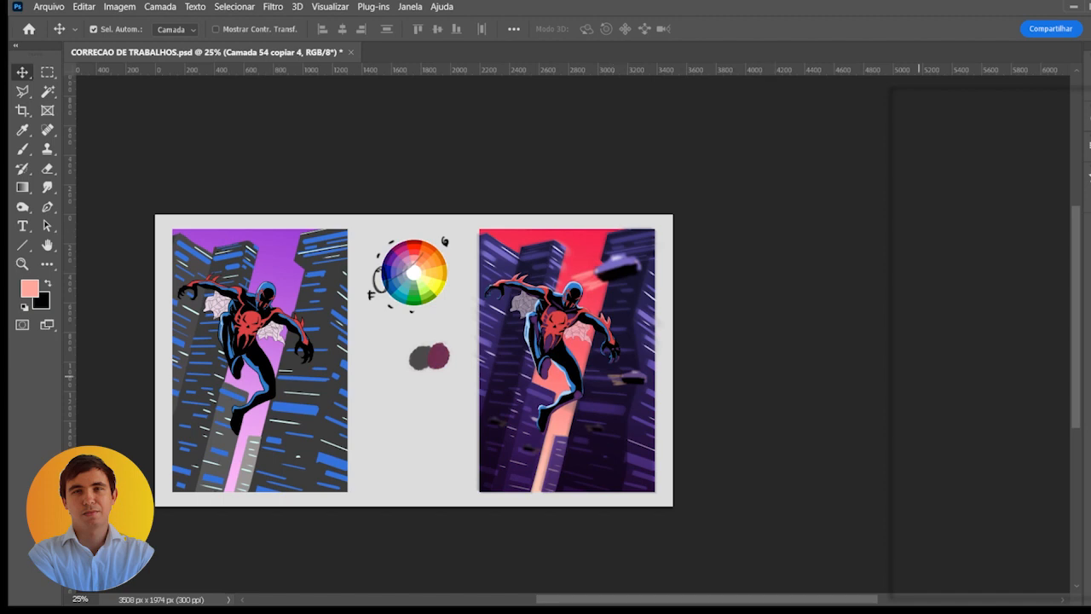
- Add a new layer and fill a large circular selection over the artwork's left edge with light peach
click(1019, 296)
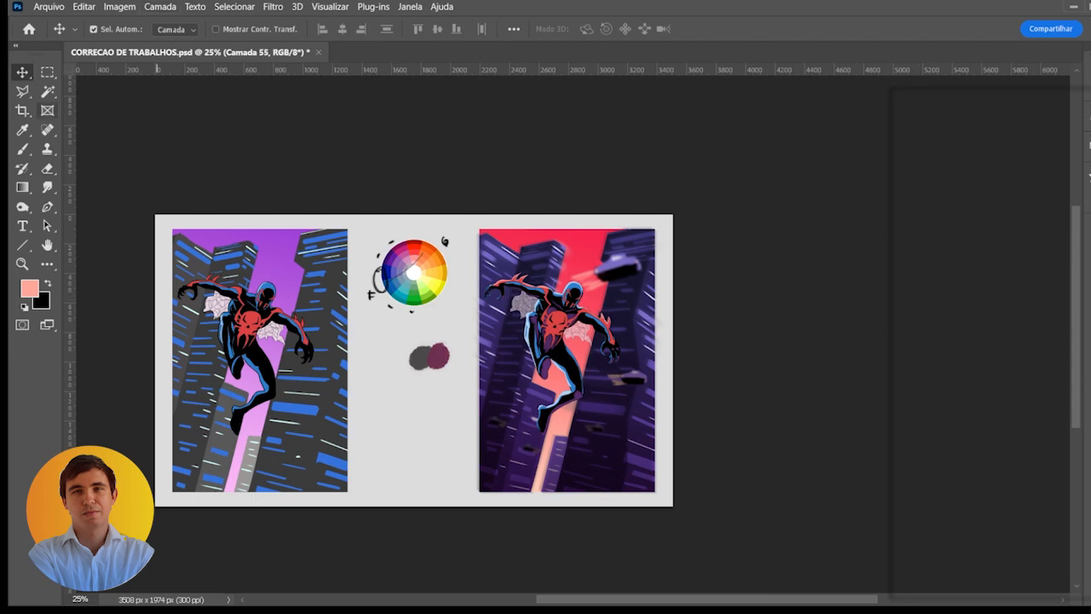
click(47, 73)
key(shift+m)
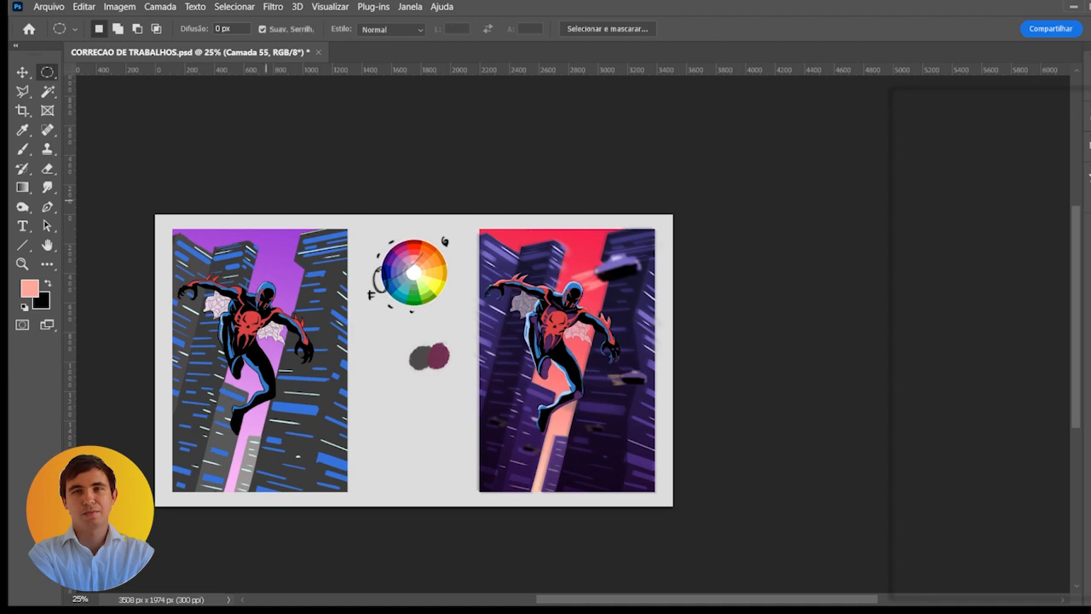
drag(494, 370, 536, 417)
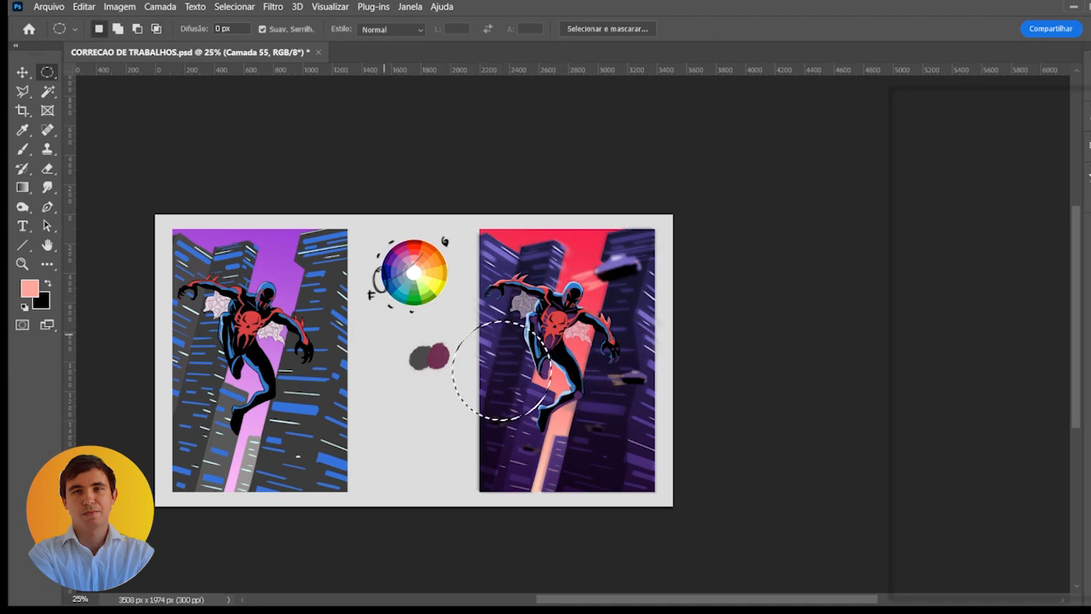
key(ctrl+plus)
key(i)
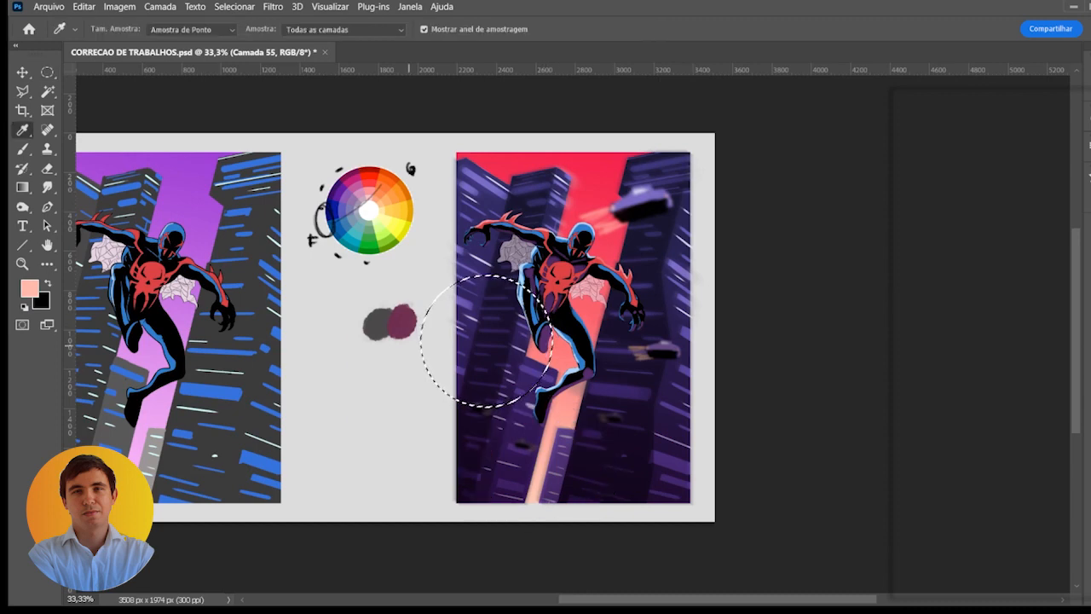
key(alt+BackSpace)
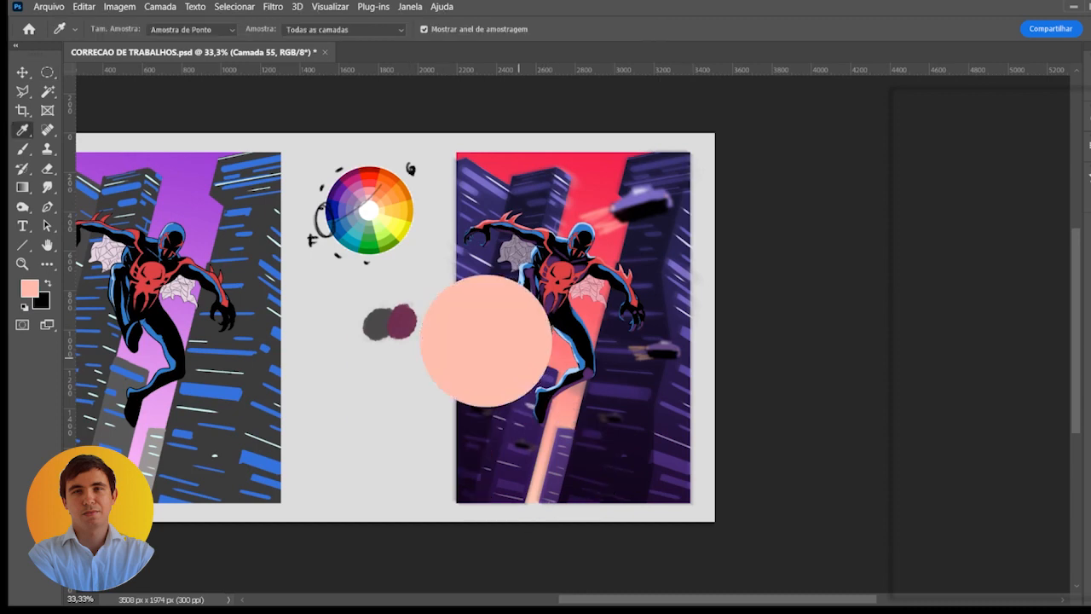
- Blur the peach circle strongly so it spreads into a soft, diffuse glow
key(v)
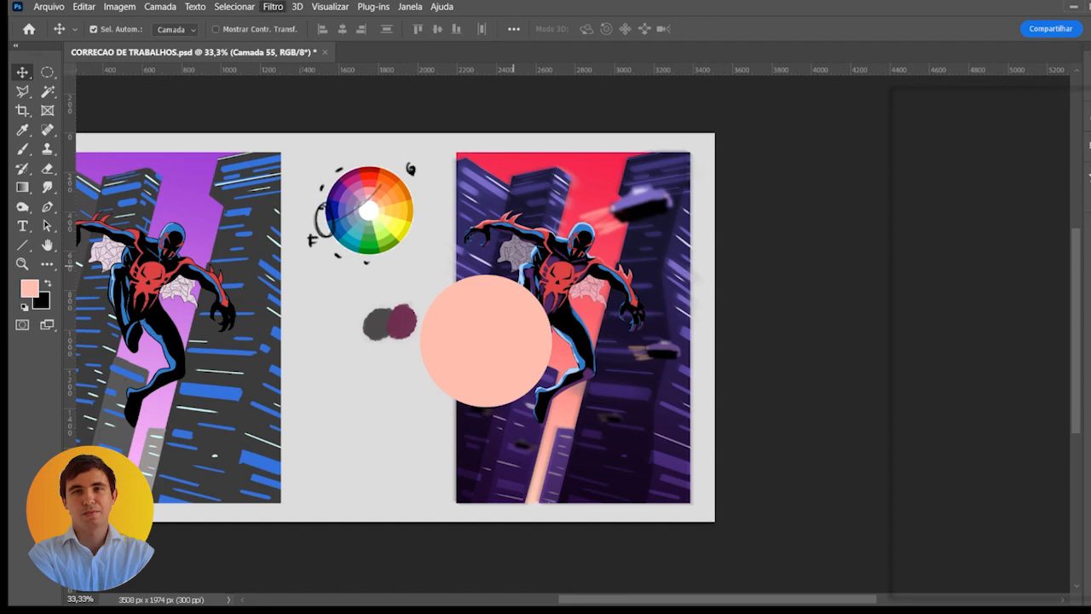
click(513, 266)
drag(911, 406, 976, 405)
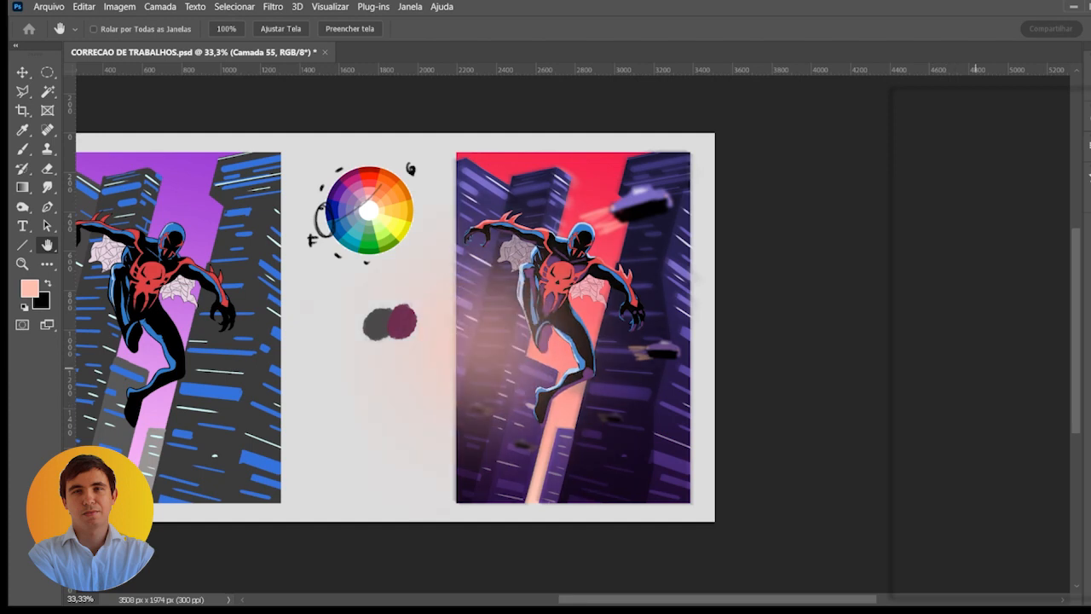
key(Return)
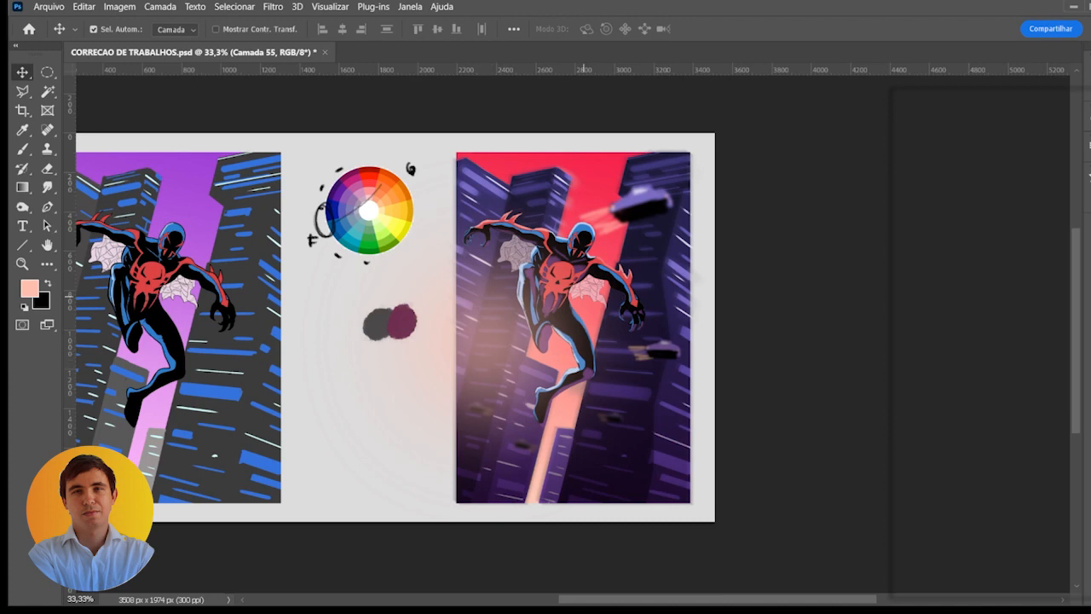
- Move the peach glow to the artwork's lower-right corner, enlarge it, and compare the artwork with and without it
key(ctrl+t)
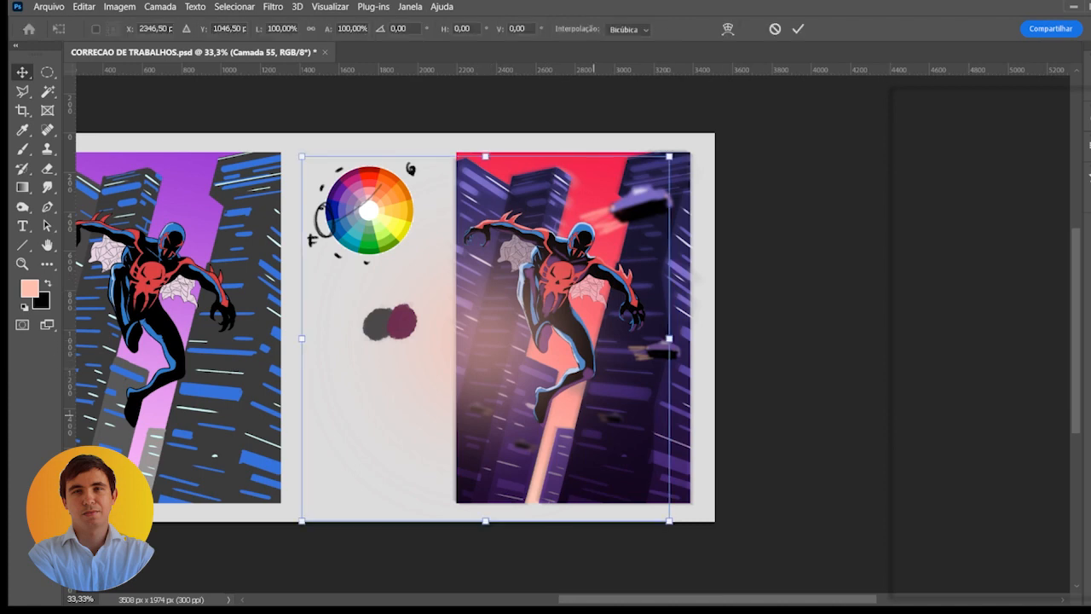
drag(523, 329, 680, 474)
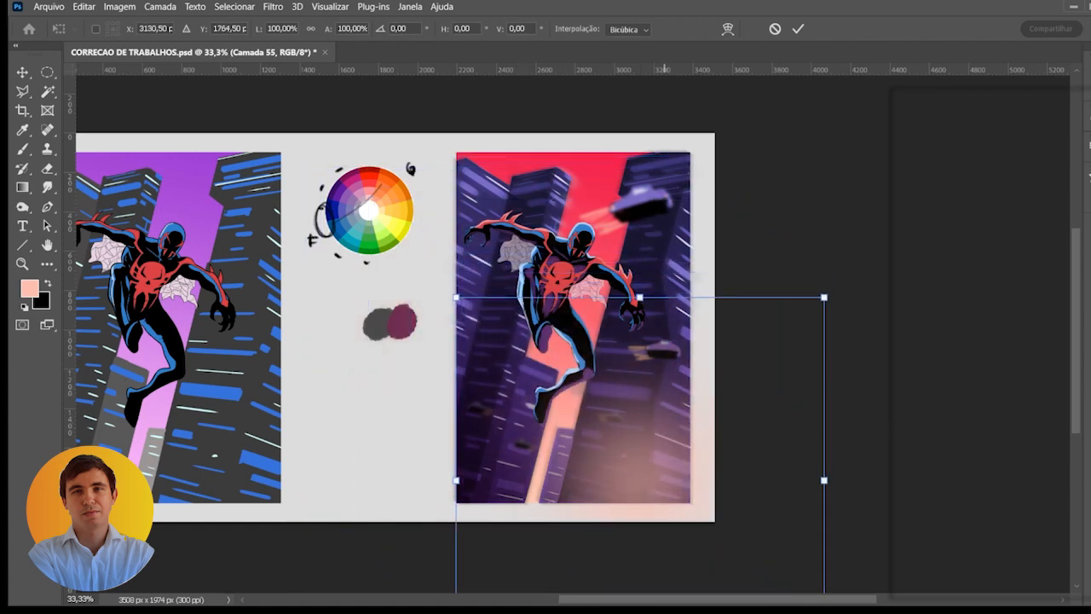
drag(824, 298, 864, 258)
drag(730, 388, 723, 430)
key(Return)
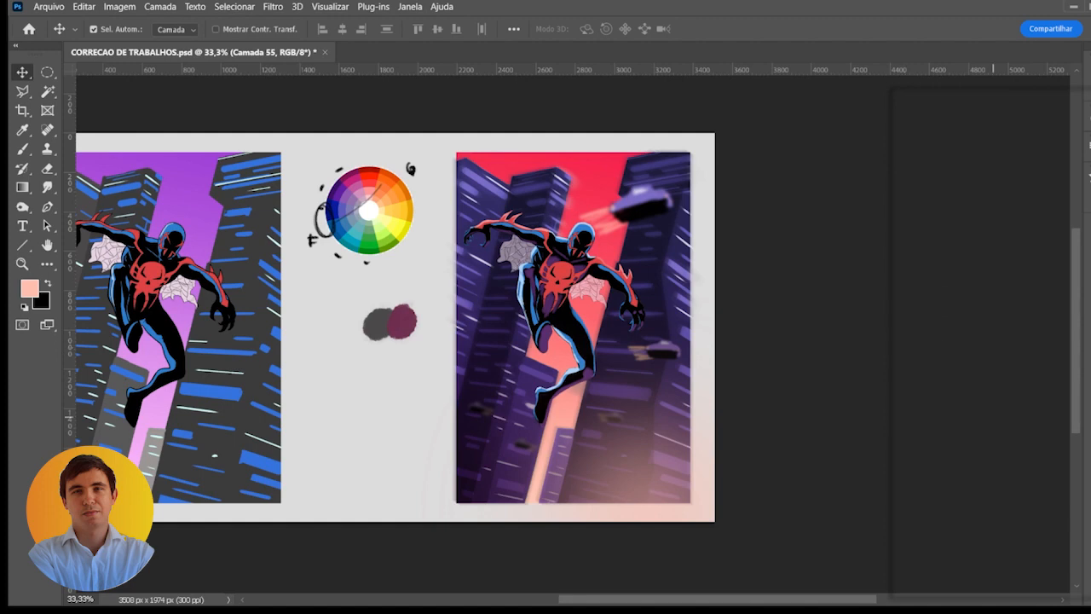
click(903, 410)
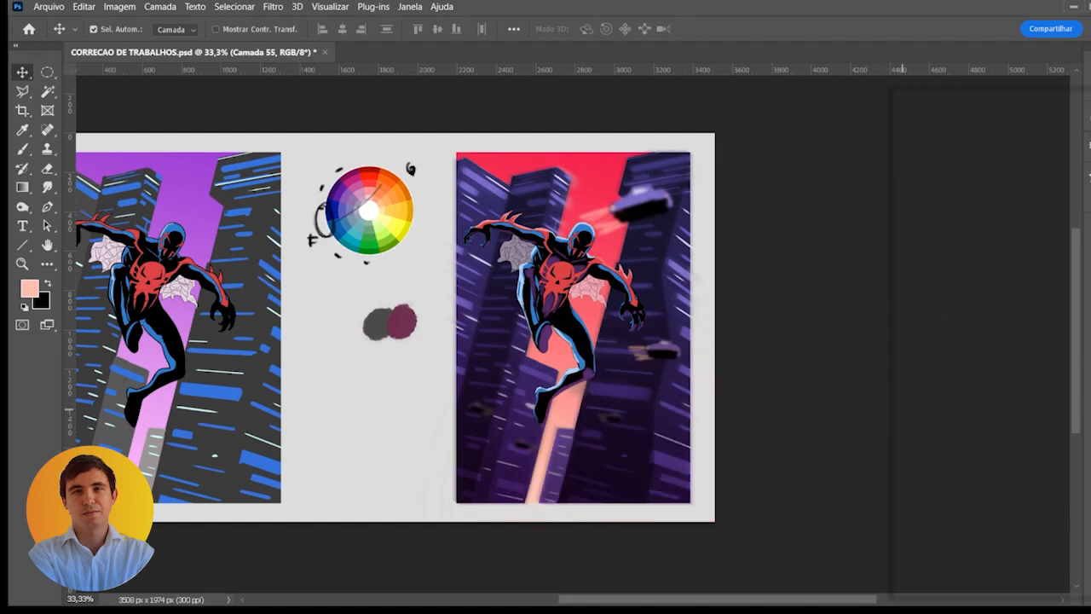
click(902, 410)
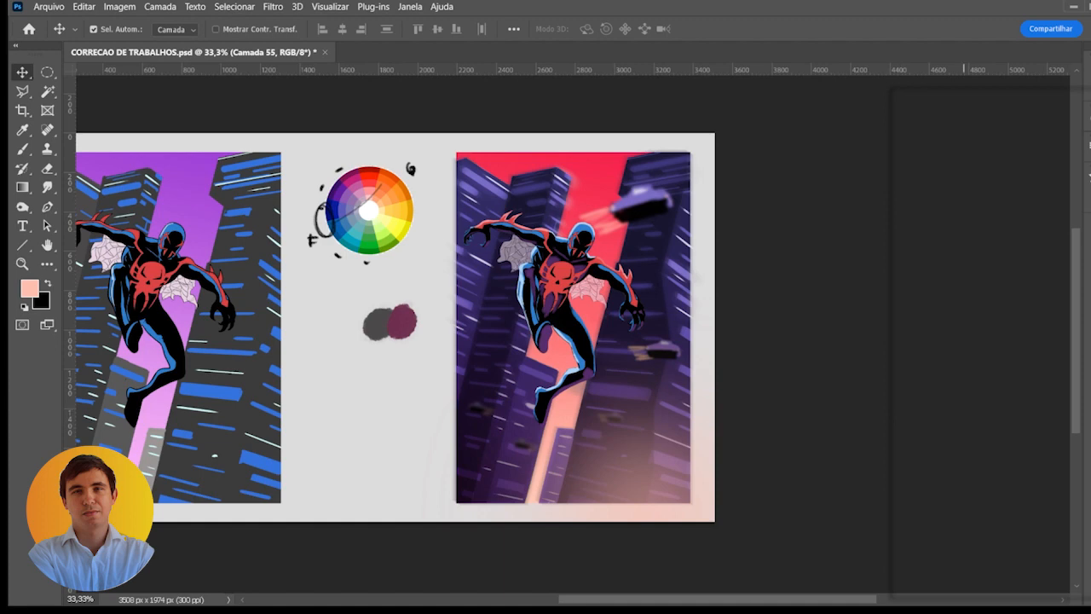
- Load the artwork's outline as a selection and mask the BASE group with it so the glow stays inside the image
ctrl+click(963, 451)
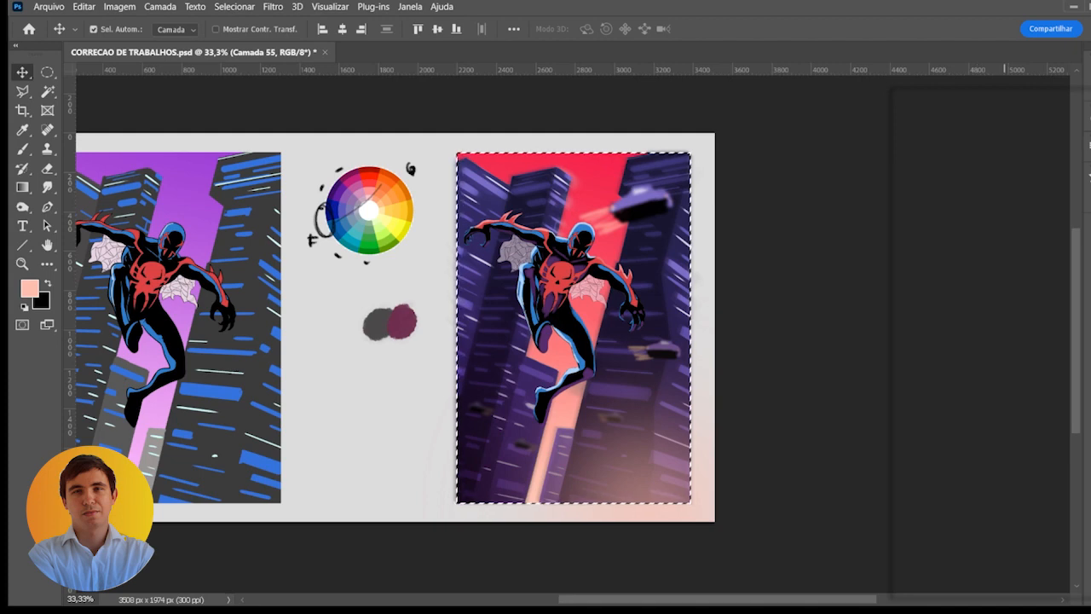
click(976, 452)
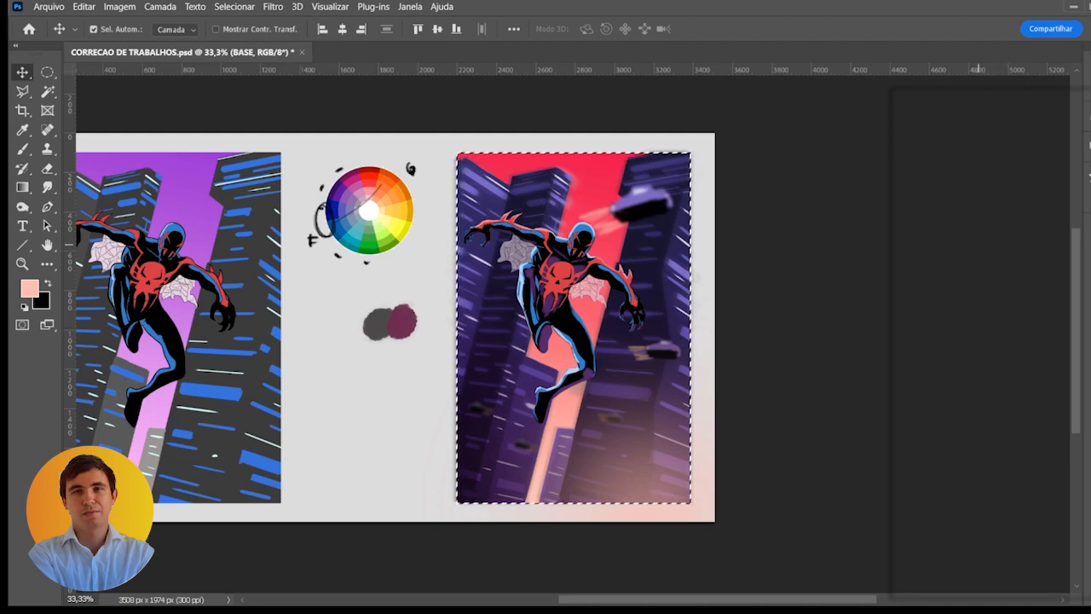
click(1008, 589)
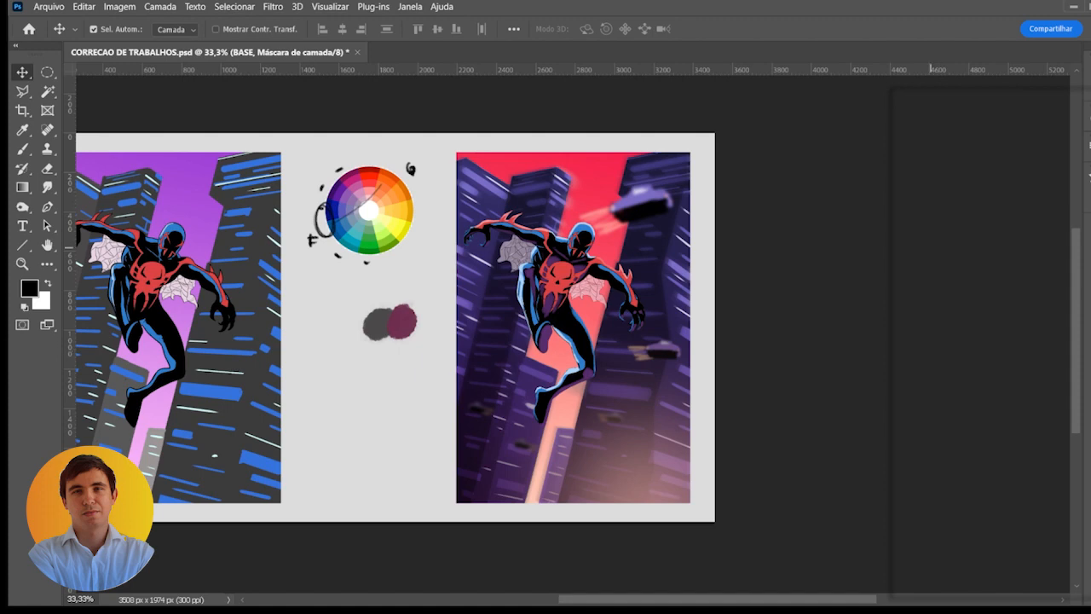
click(905, 245)
click(904, 244)
drag(501, 365, 567, 367)
drag(502, 375, 509, 375)
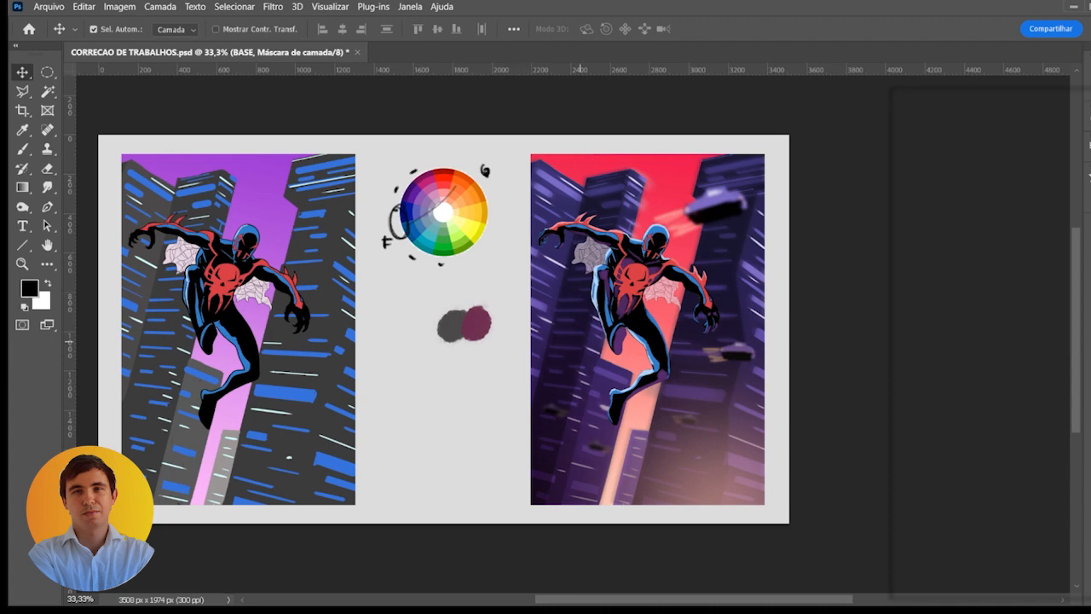
- Add a new layer and try painting a small black shape over the character's foot
key(b)
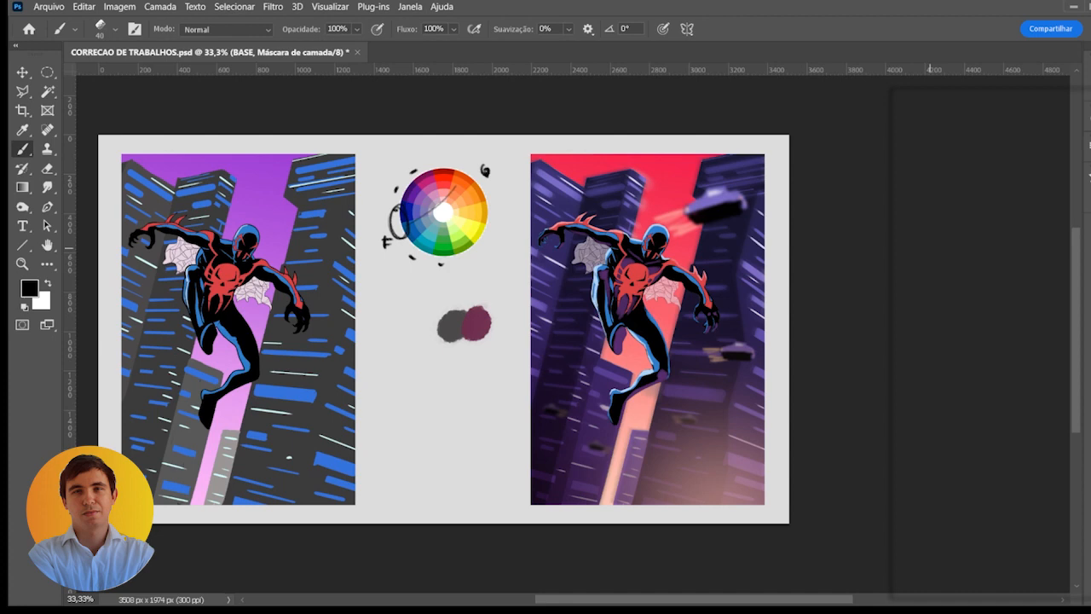
click(1053, 588)
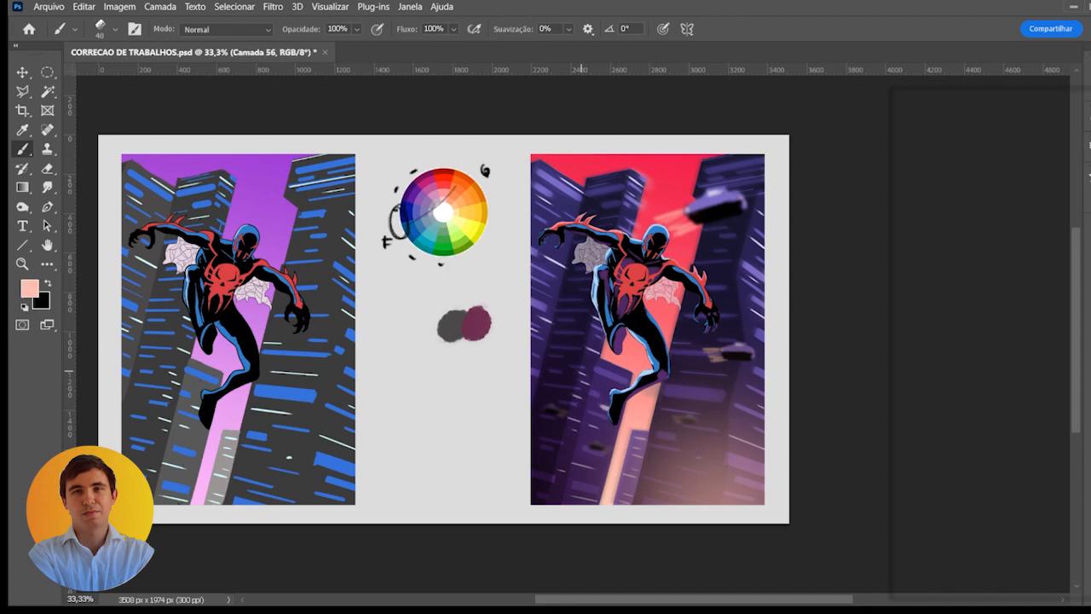
drag(546, 408, 518, 305)
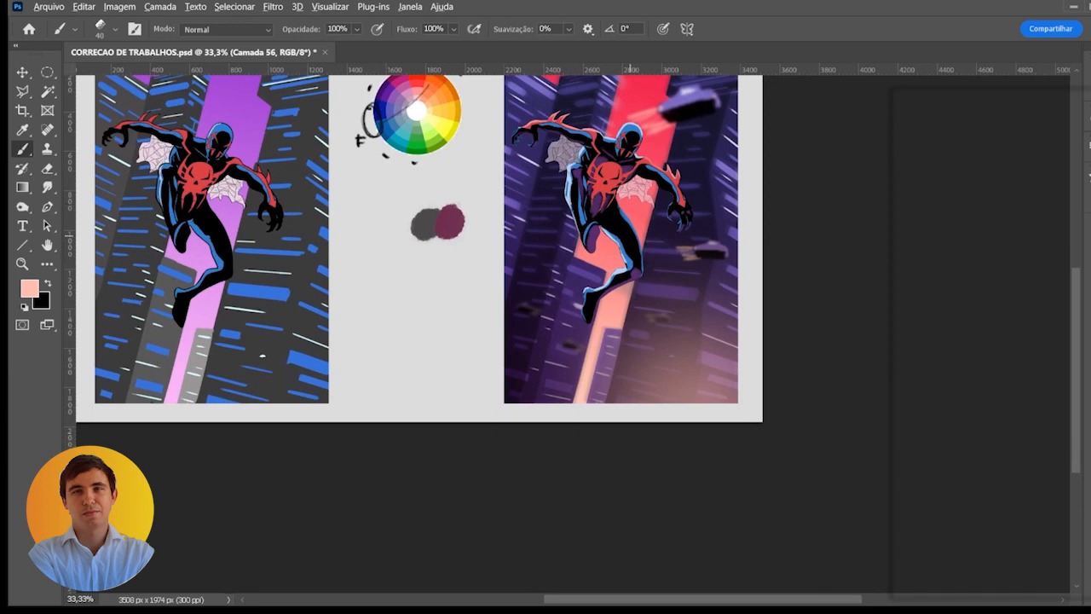
alt+click(630, 261)
scroll(618, 206, up, 1)
drag(621, 208, 600, 195)
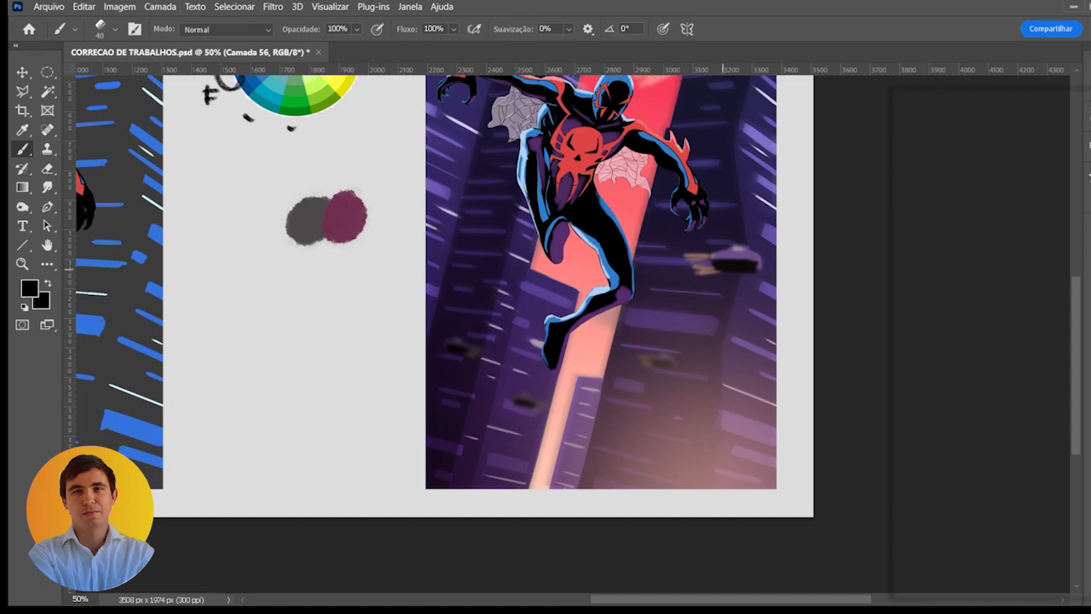
mouse_move(508, 351)
mouse_down()
mouse_move(525, 349)
mouse_move(473, 351)
mouse_move(542, 332)
mouse_move(510, 376)
mouse_move(582, 360)
mouse_up()
key(ctrl+z)
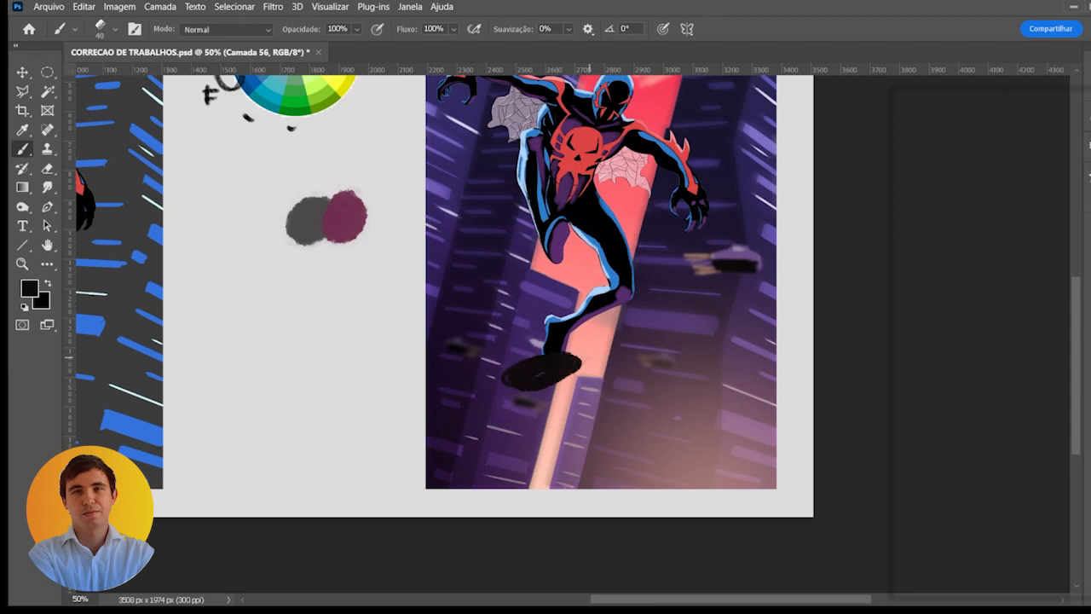
key(ctrl+z)
mouse_move(514, 259)
mouse_down()
mouse_move(521, 273)
mouse_move(545, 265)
mouse_up()
key(ctrl+z)
- Paint a large black oval on the right building with a 125 px brush and blur it
key(bracketright)
key(bracketright)
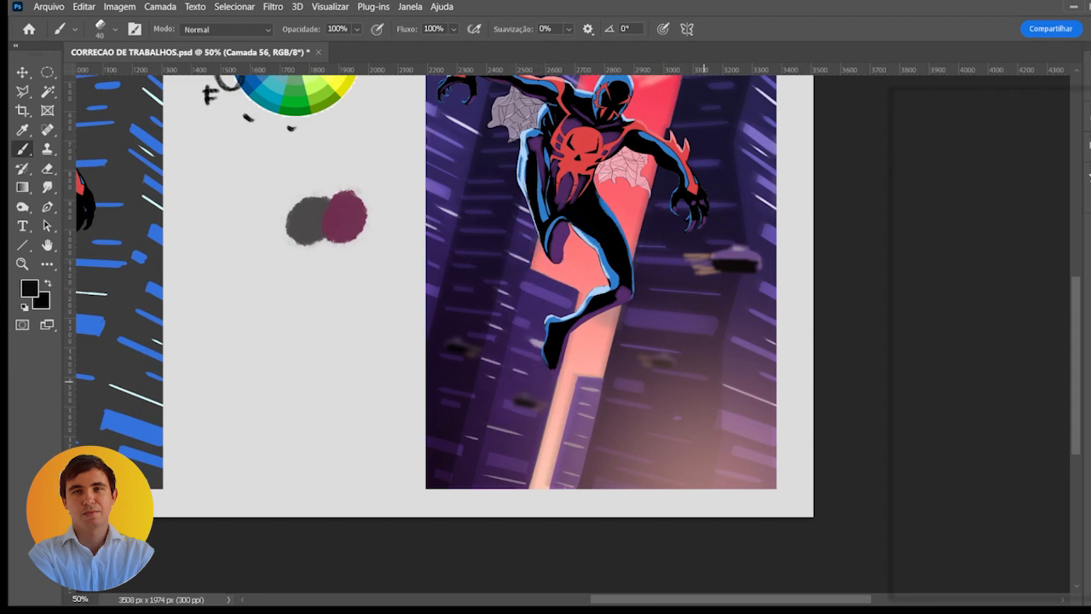
key(bracketright)
key(bracketright)
key(bracketright)
mouse_move(724, 376)
mouse_down()
mouse_move(675, 404)
mouse_move(694, 394)
mouse_move(714, 416)
mouse_move(704, 377)
mouse_move(684, 392)
mouse_up()
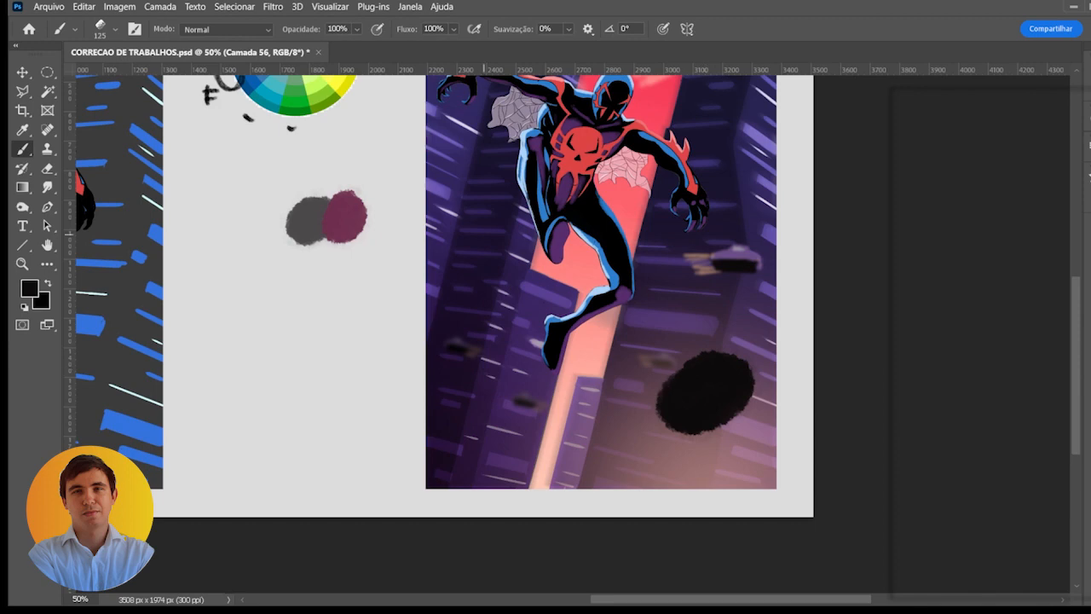
click(272, 7)
key(ctrl+z)
key(space)
key(ctrl+shift+z)
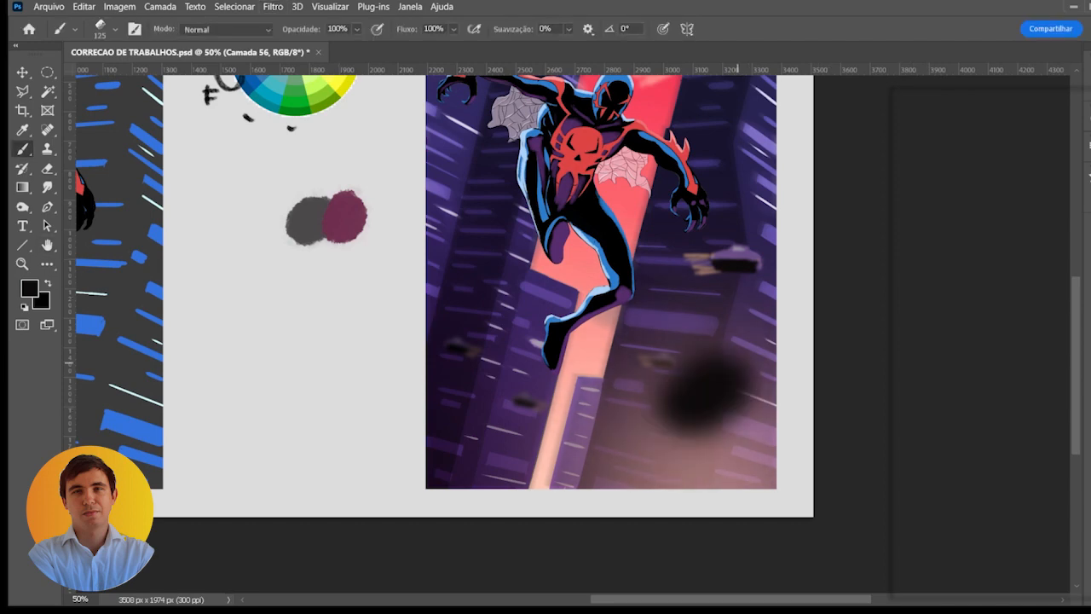
- Try the blurred black spot against the artwork's right edge and delete its layer
key(ctrl+t)
mouse_move(708, 362)
mouse_down()
mouse_move(639, 334)
mouse_move(657, 289)
mouse_move(584, 357)
mouse_move(714, 394)
mouse_move(759, 346)
mouse_up()
key(Return)
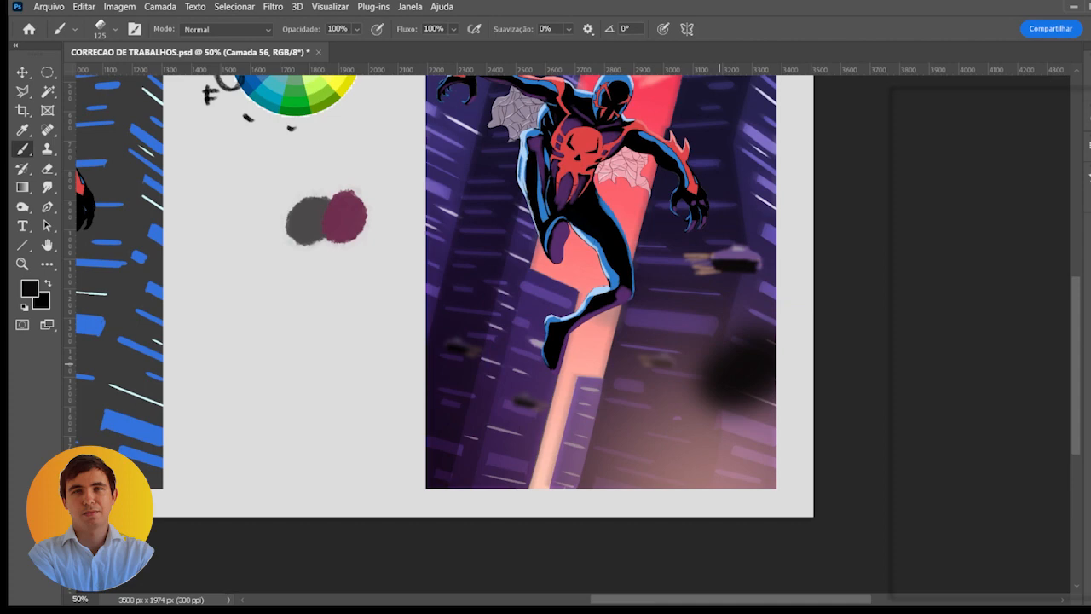
key(v)
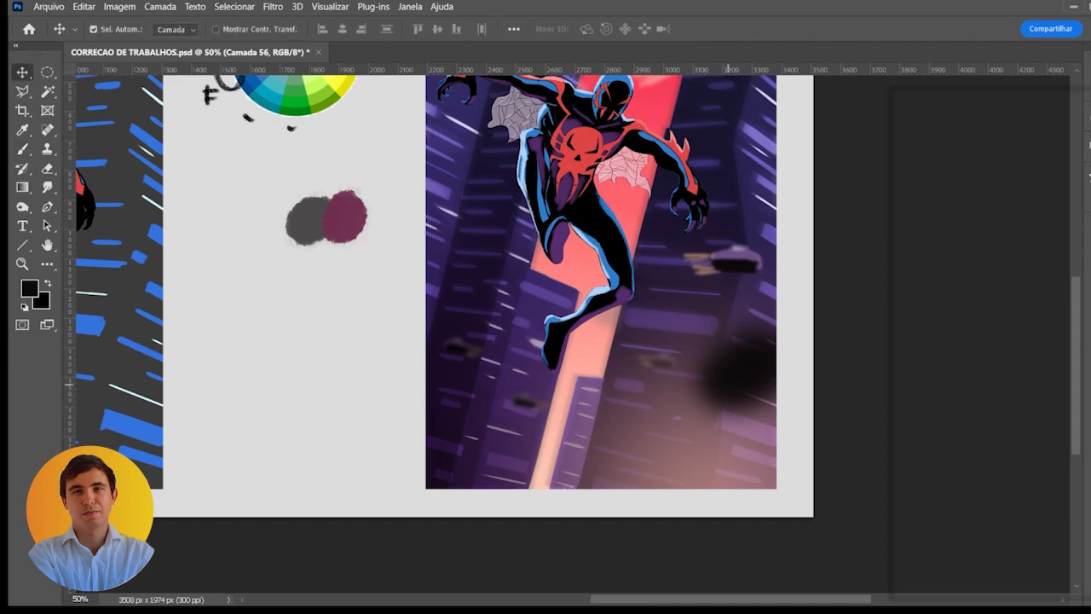
key(ctrl+minus)
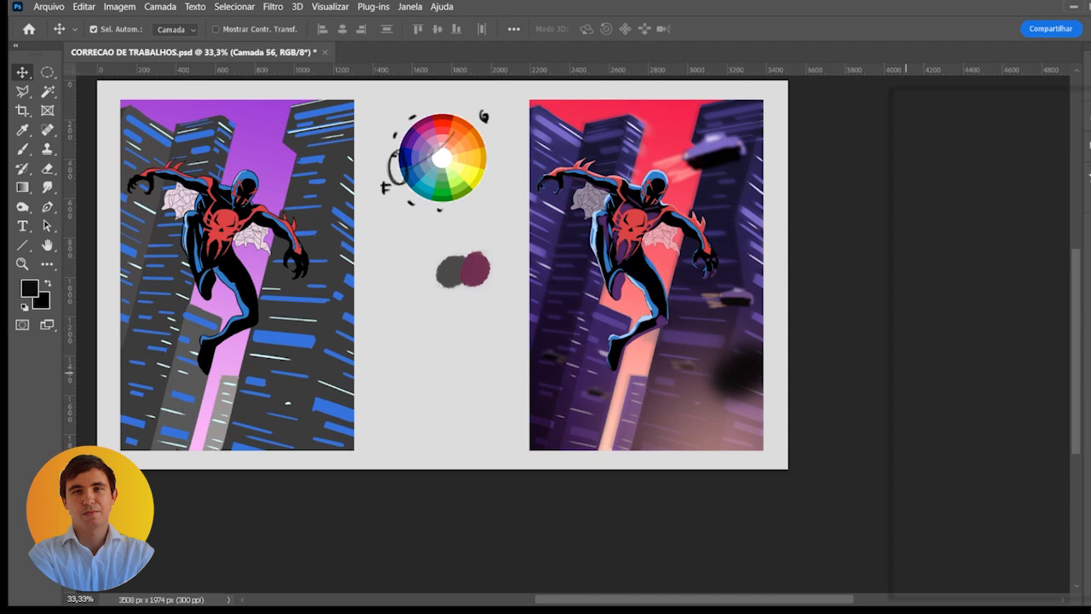
key(Delete)
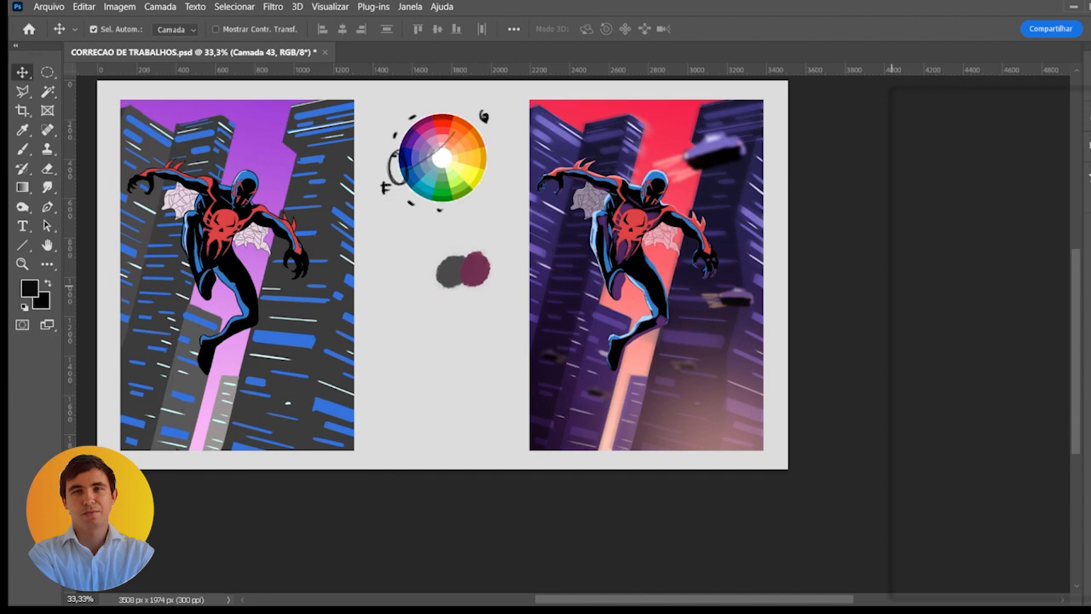
- Check the artwork in greyscale, group the selected artwork layers, and compare the image with the group hidden and shown
click(904, 266)
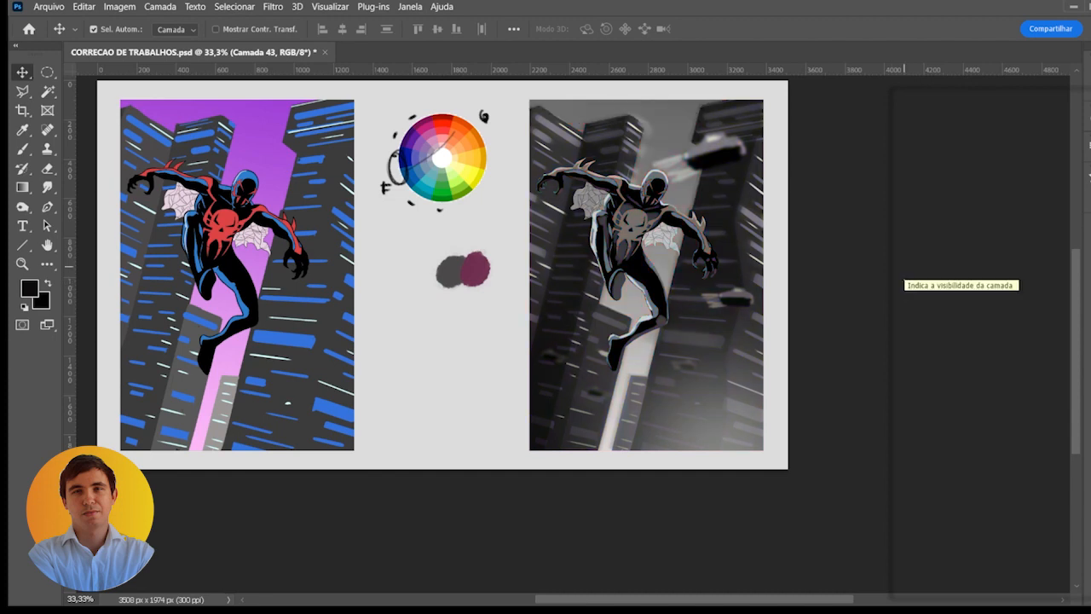
click(904, 271)
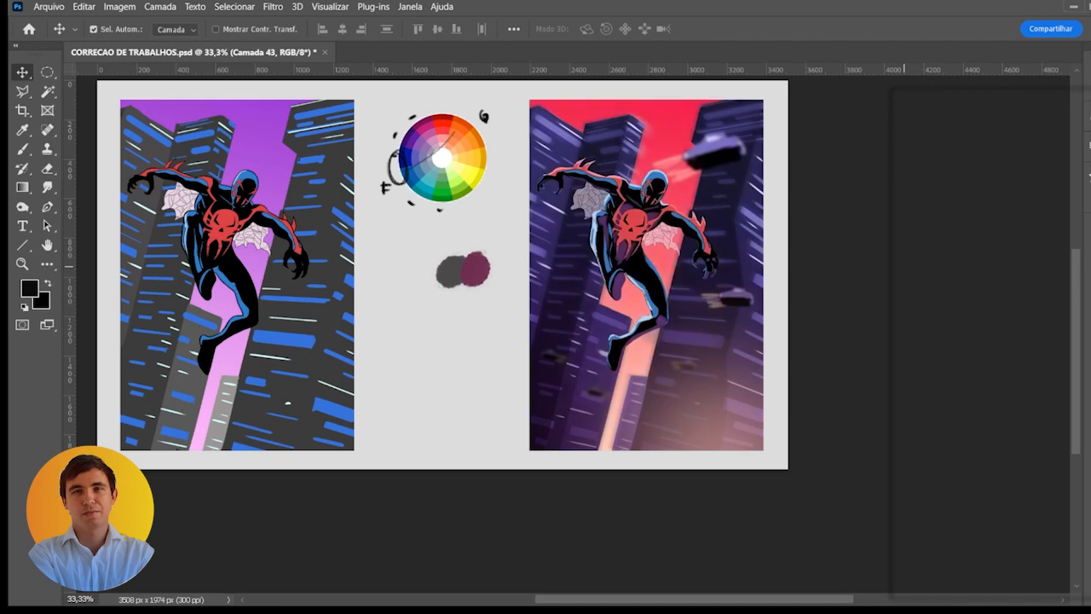
click(1000, 271)
click(1020, 367)
click(1013, 411)
click(1019, 388)
shift+click(988, 300)
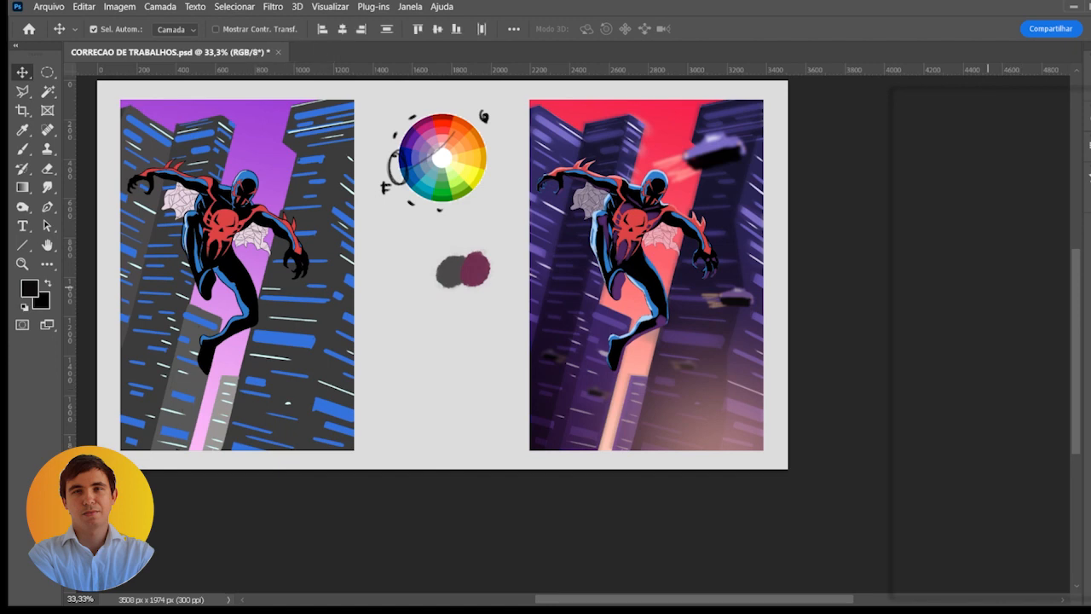
key(ctrl+g)
click(900, 288)
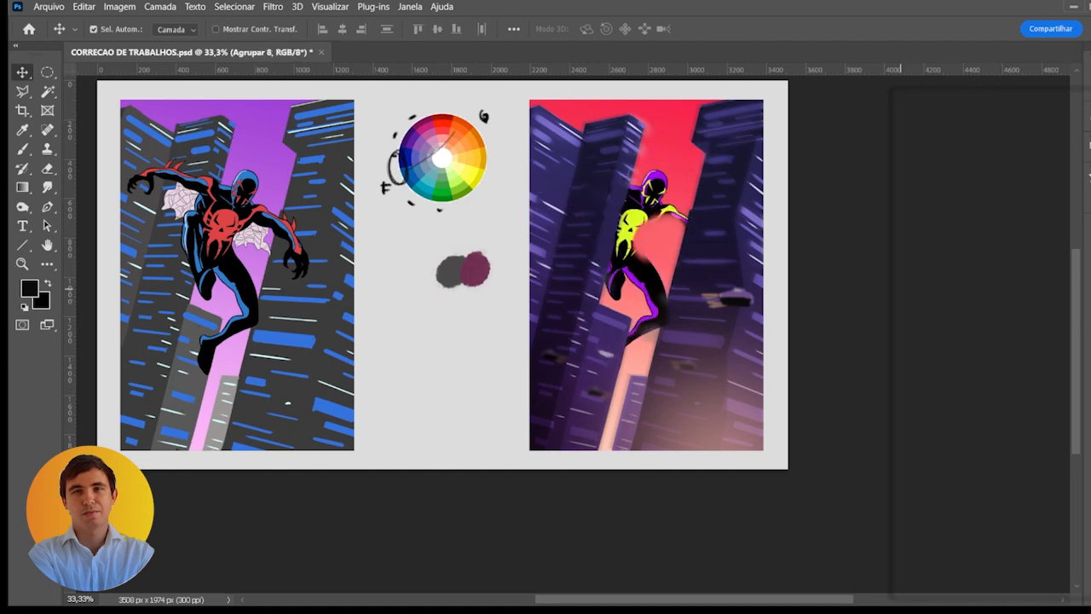
click(900, 288)
- Add a Color Balance adjustment above the peach glow layer, fine-tune its tones, and compare the result
click(973, 316)
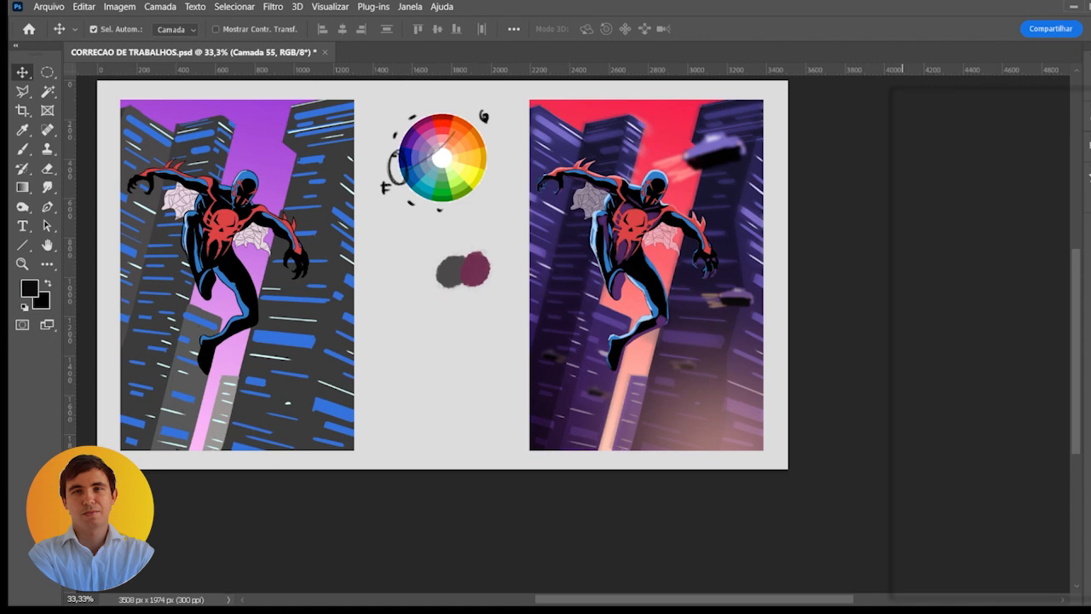
click(903, 333)
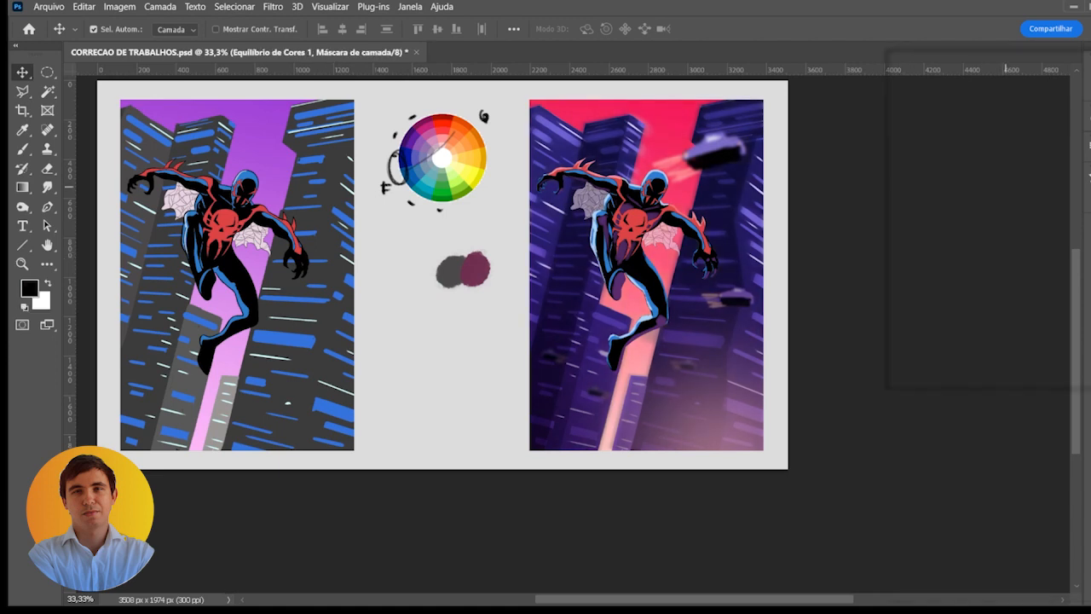
drag(992, 185, 970, 185)
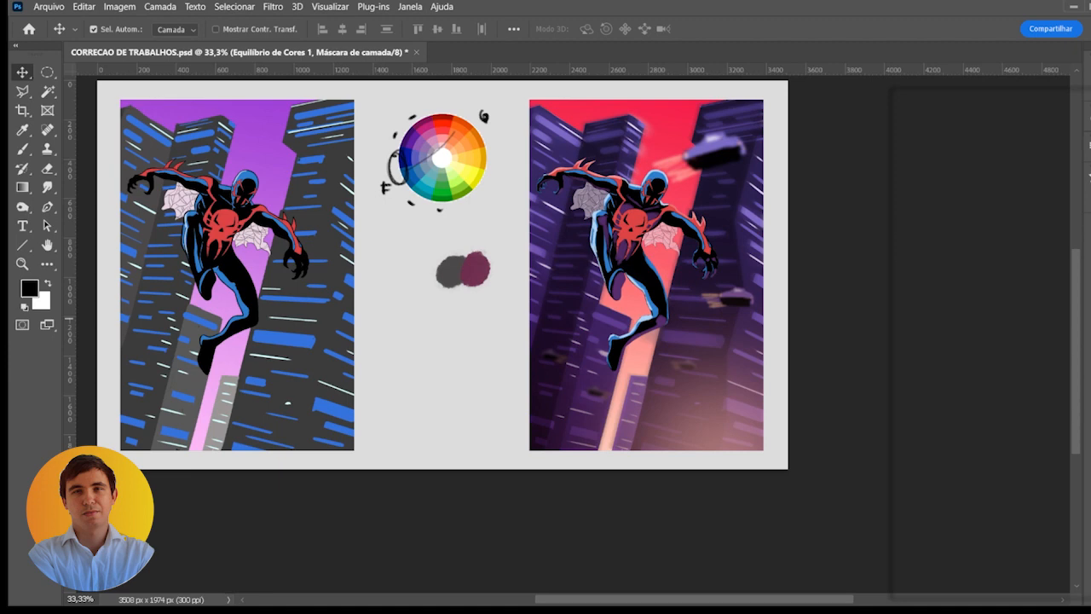
click(909, 285)
click(909, 285)
click(1016, 284)
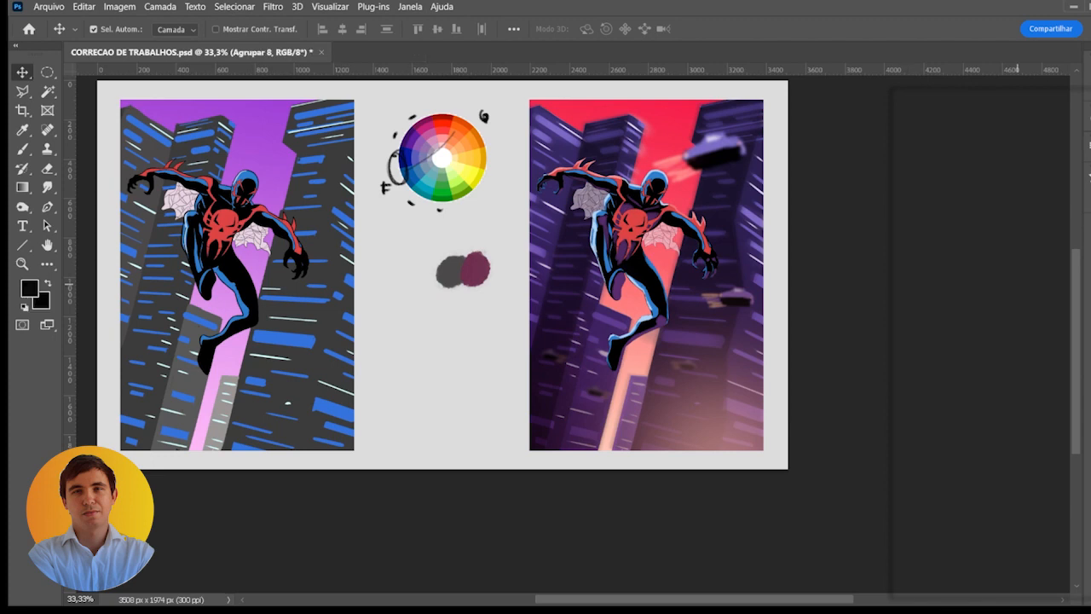
click(1028, 303)
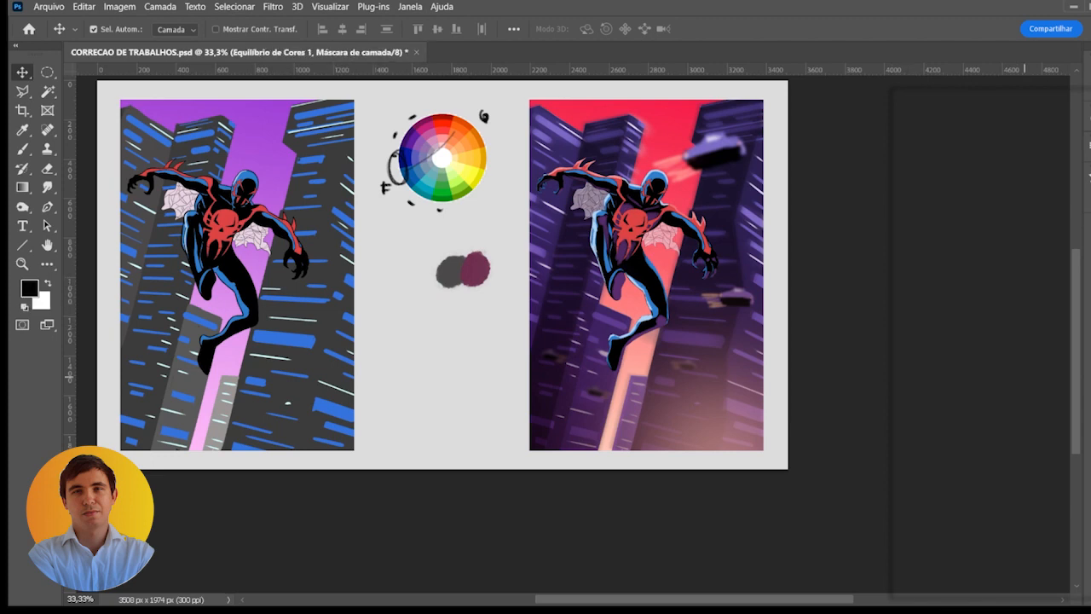
- Add an Exposure adjustment that deepens the darks and brightens the glow, and delete its layer mask
click(963, 301)
mouse_move(1004, 171)
mouse_down()
mouse_move(965, 170)
mouse_move(1009, 170)
mouse_move(990, 171)
mouse_move(999, 146)
mouse_up()
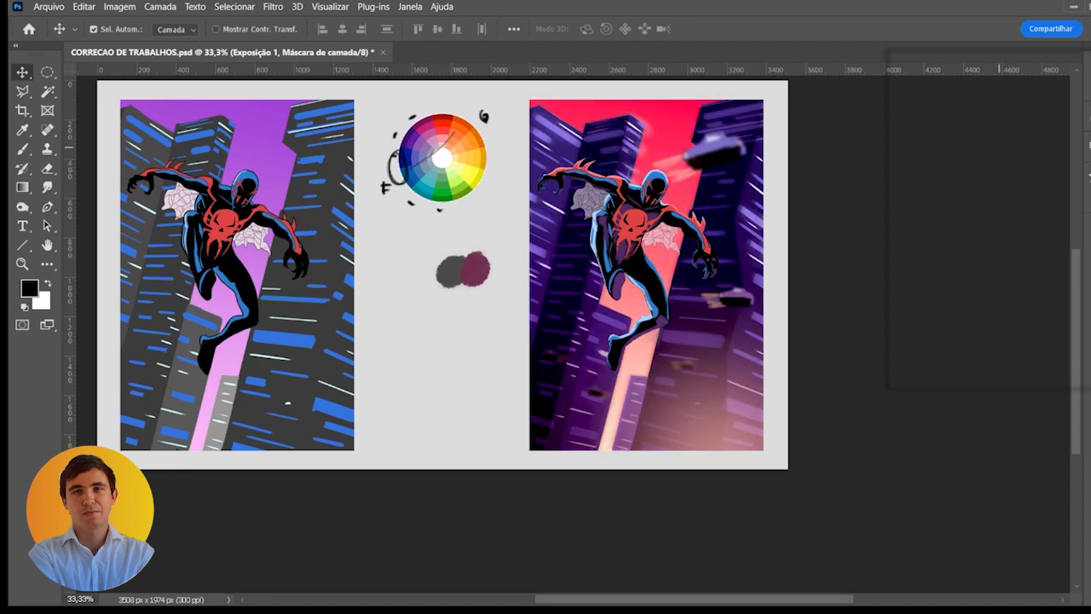
key(Delete)
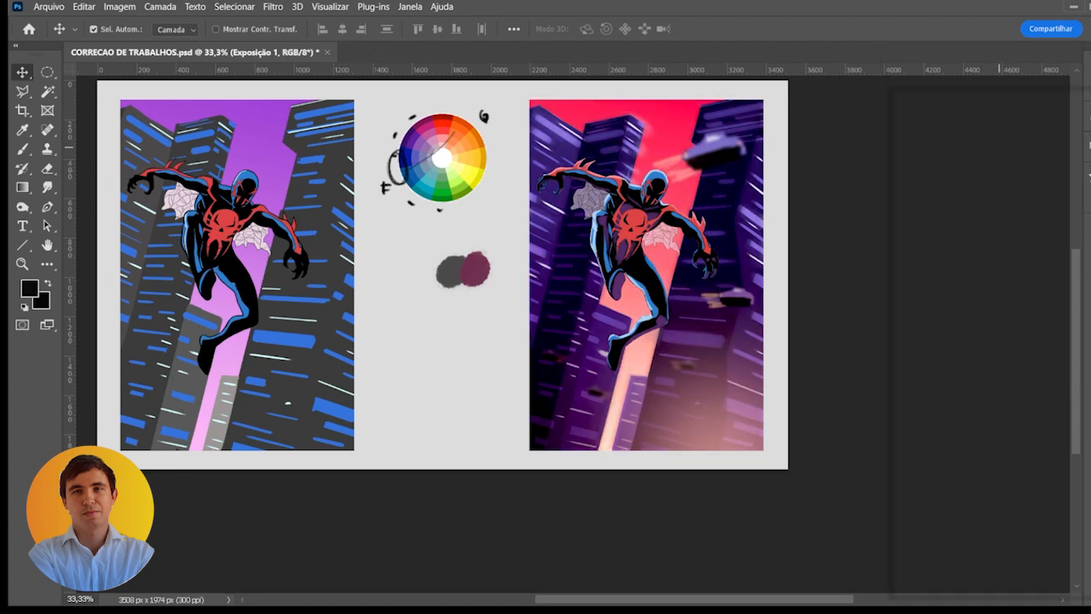
- Delete the Exposure adjustment layer from the corrected artwork
key(Delete)
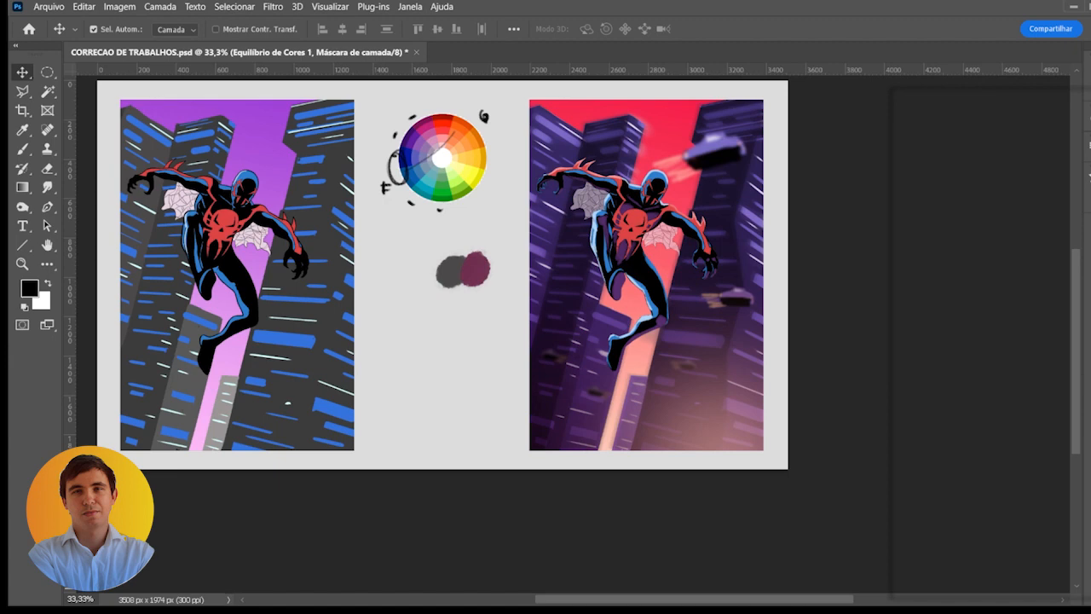
- Duplicate the original artwork's image layer and place the copy over the corrected version
click(932, 246)
click(973, 273)
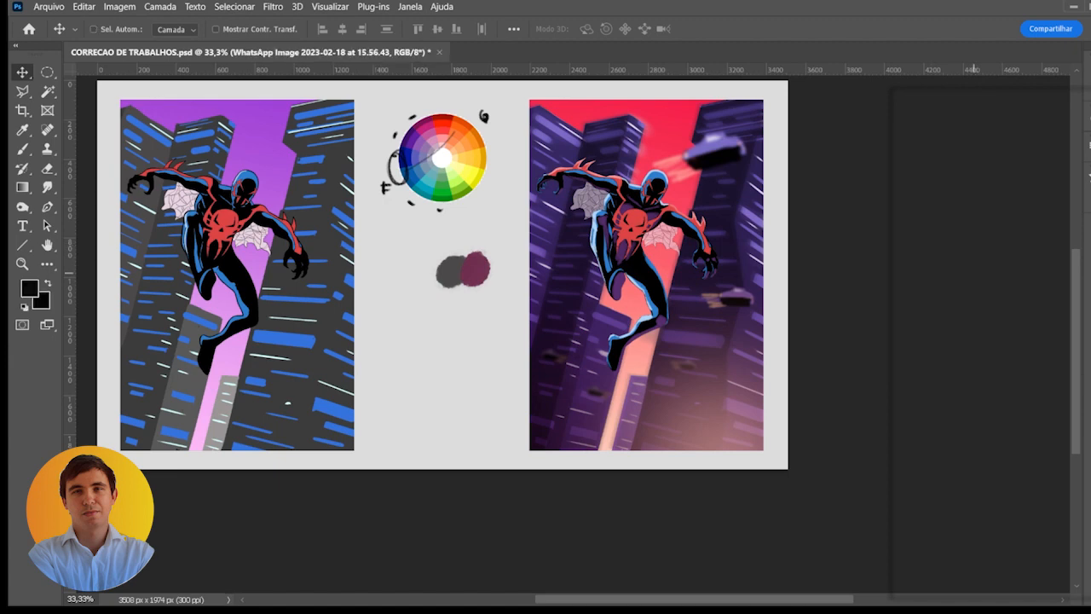
key(ctrl+j)
key(ctrl+t)
drag(272, 365, 593, 438)
key(Return)
- Compare the original and corrected artwork by showing and hiding the duplicated original over the corrected version
scroll(695, 351, up, 1)
scroll(551, 524, down, 1)
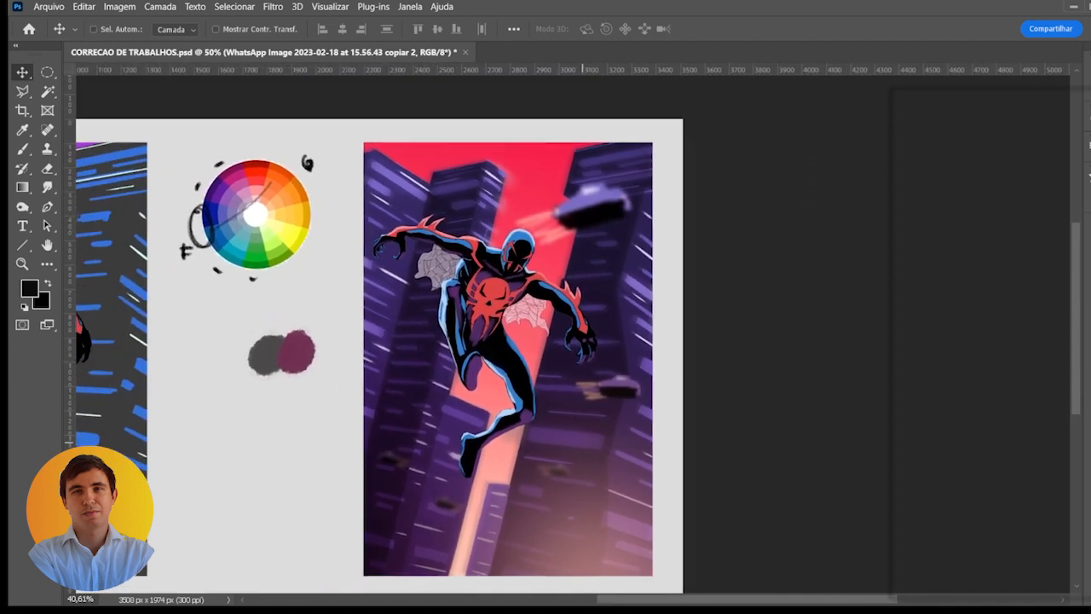
scroll(581, 435, down, 1)
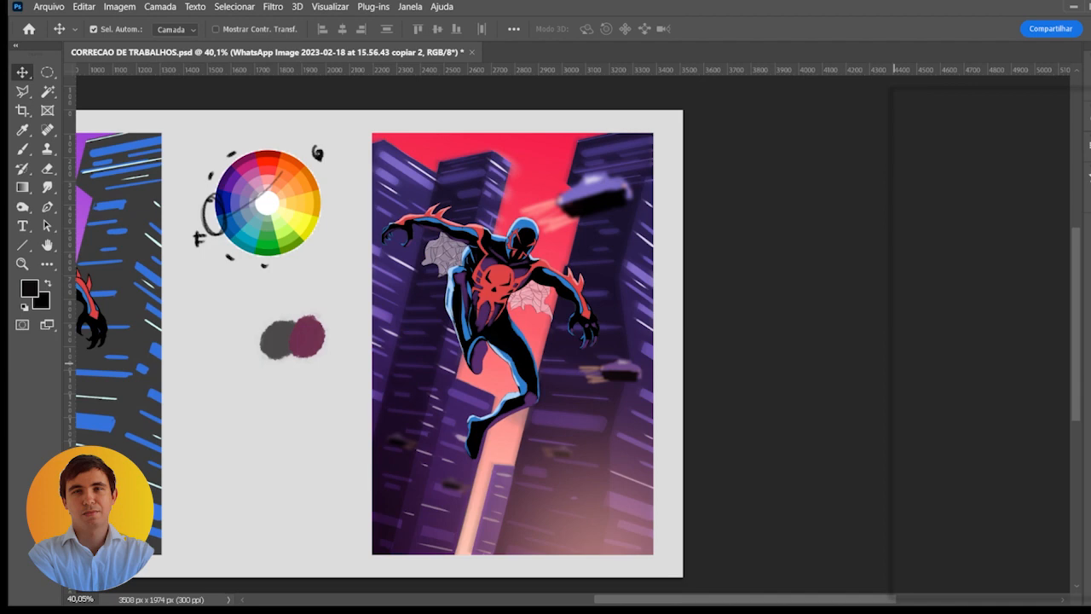
click(900, 247)
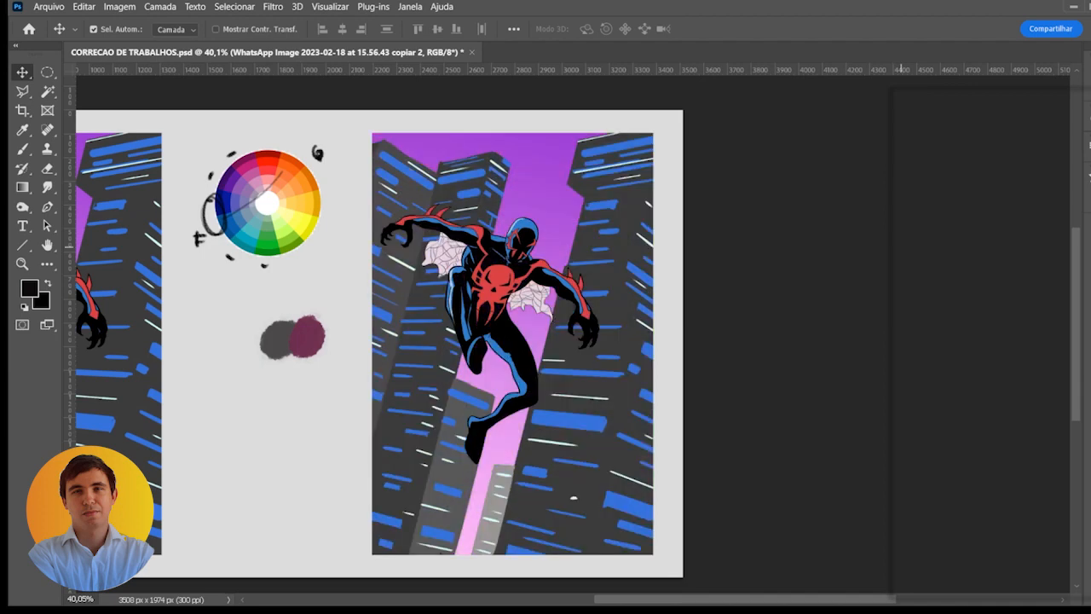
click(901, 249)
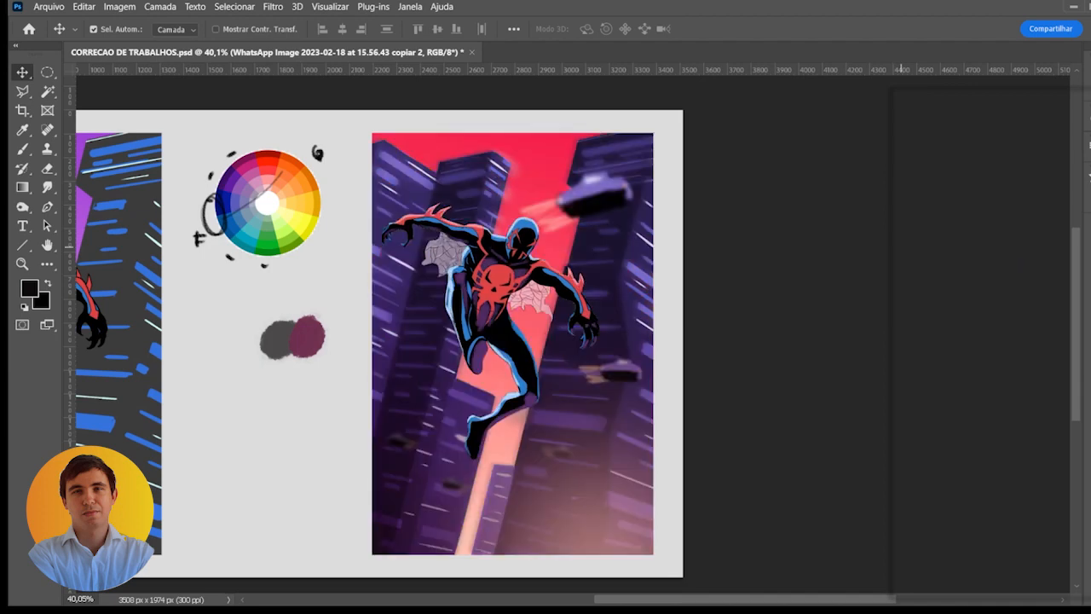
click(901, 248)
click(901, 248)
key(ctrl+minus)
mouse_move(624, 333)
mouse_down()
mouse_move(669, 314)
mouse_move(744, 314)
mouse_up()
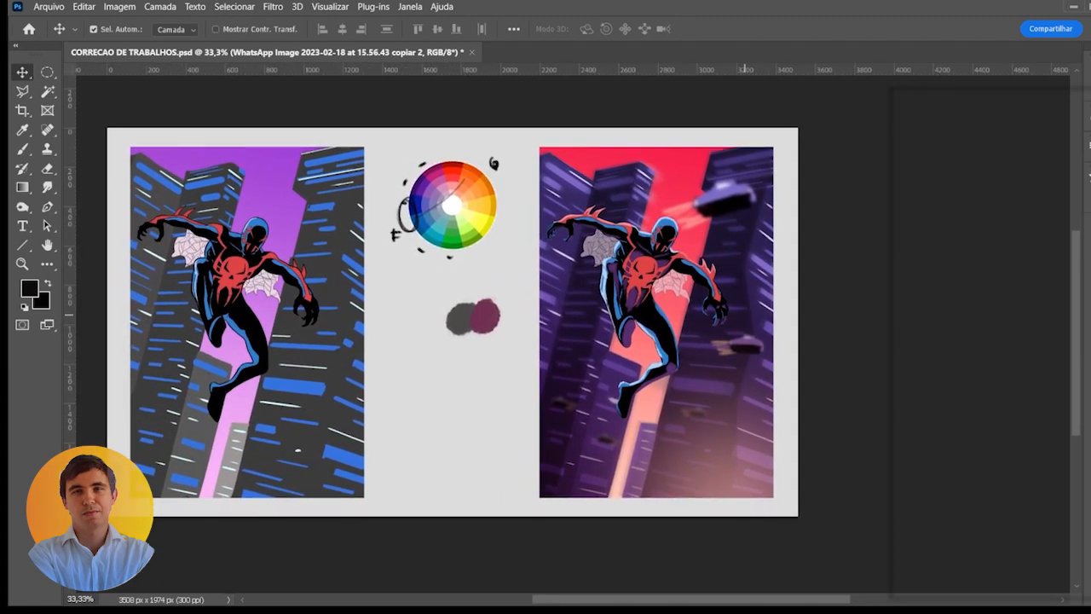